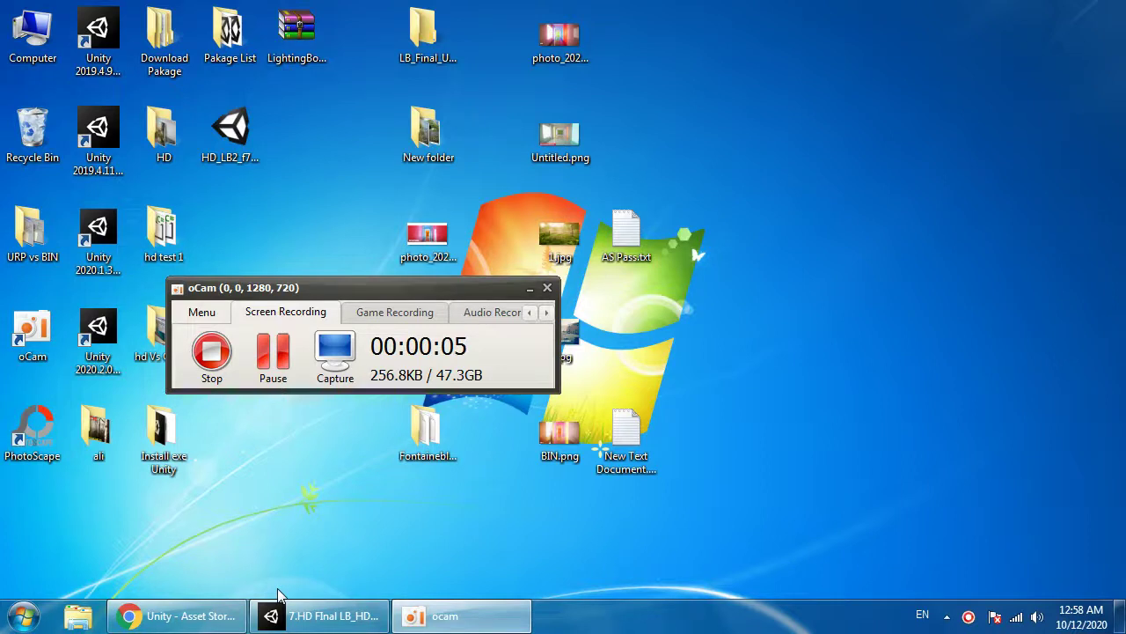
- Close the open Unity editor window of the 7.HD FInal LB_HD_2 project
left_click(530, 288)
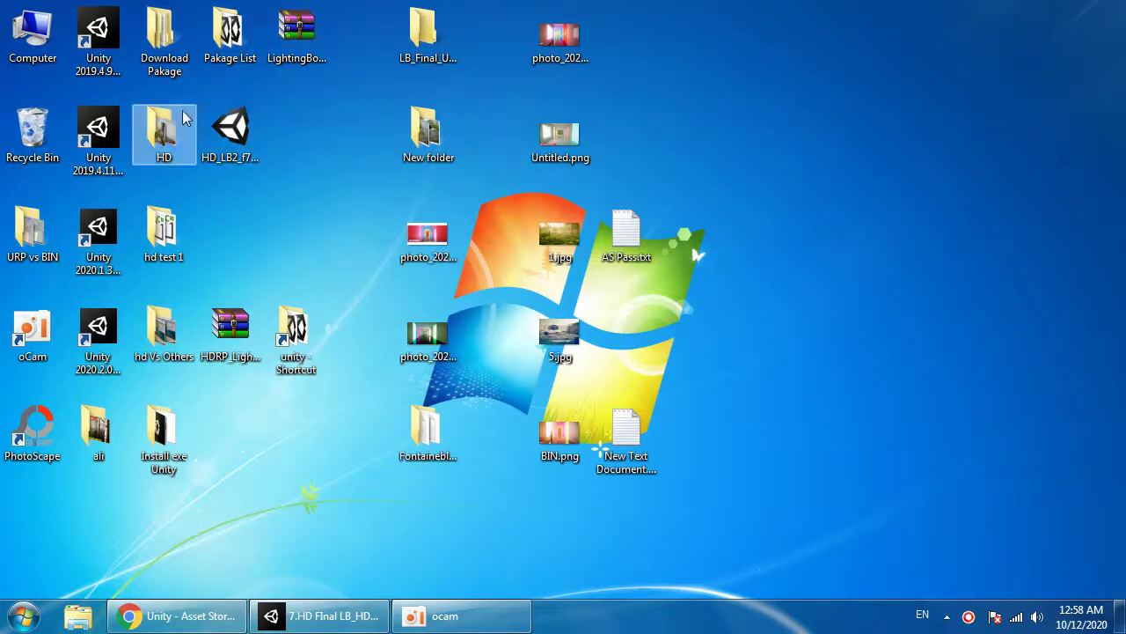
right_click(294, 616)
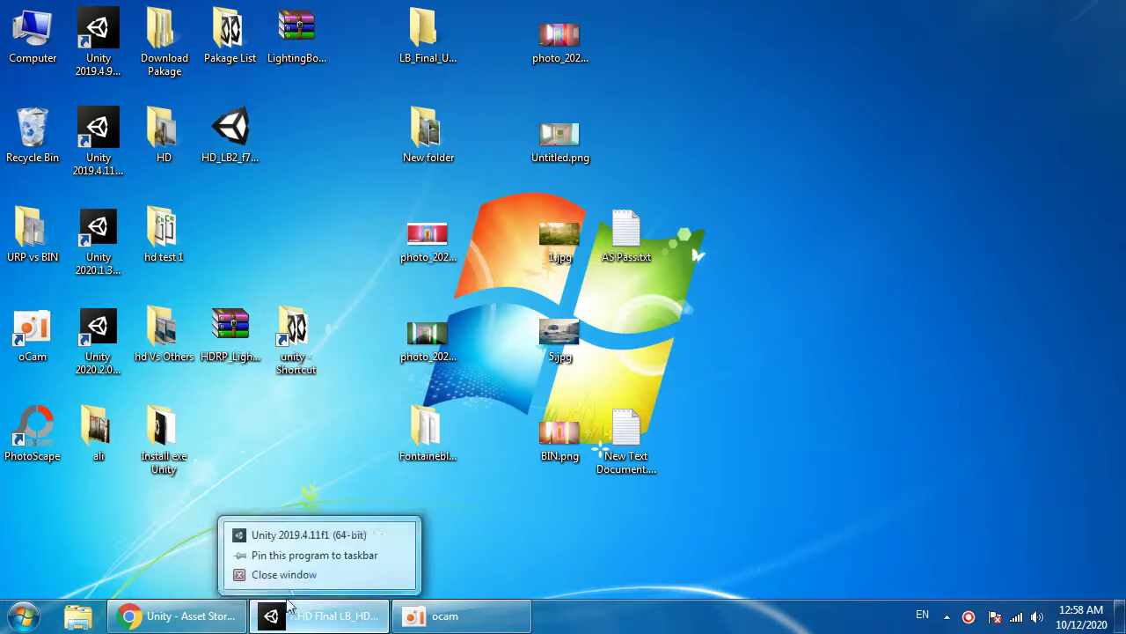
left_click(292, 570)
right_click(314, 616)
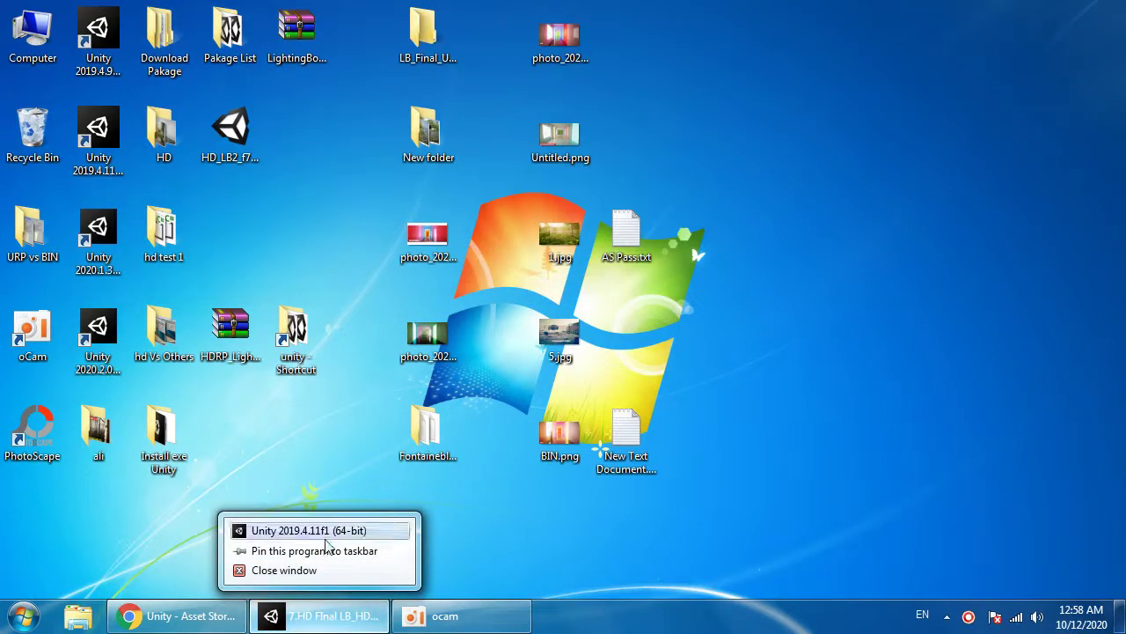
left_click(327, 569)
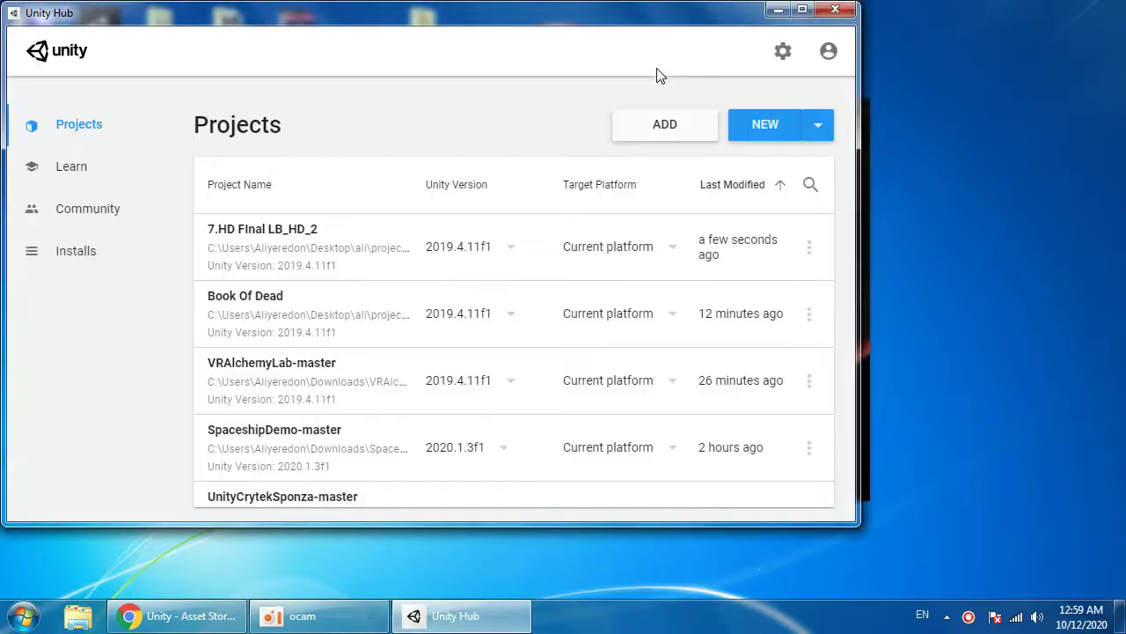
- Create a new Unity project from the High Definition RP template, named HD LB Test Sample HDRP
left_click(783, 129)
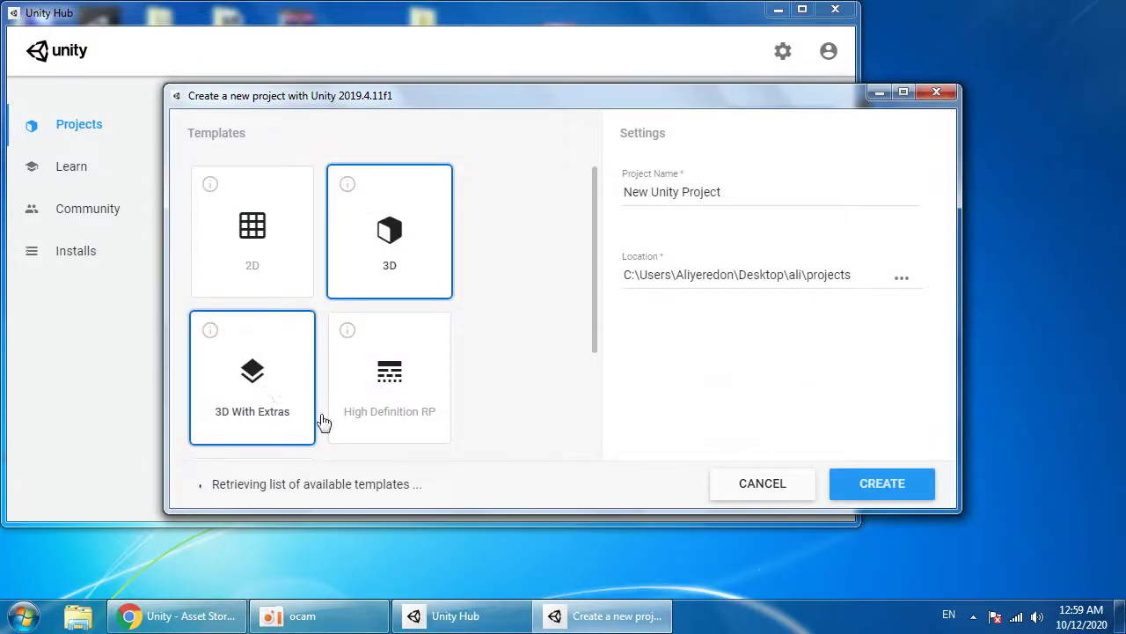
left_click_drag(730, 191, 623, 192)
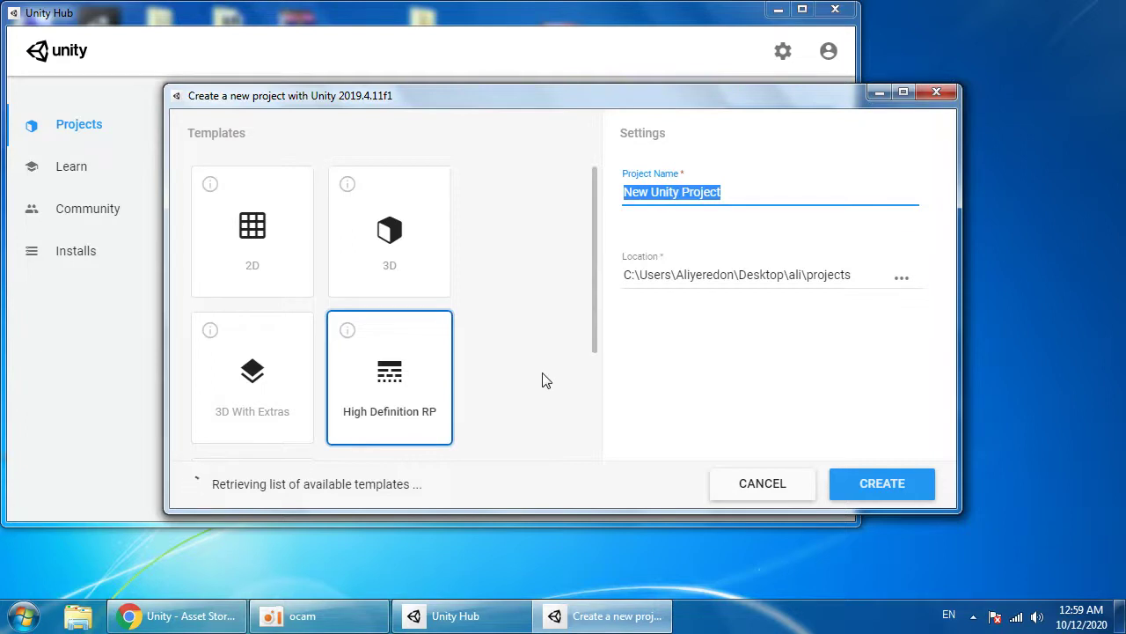
type("HD LB T")
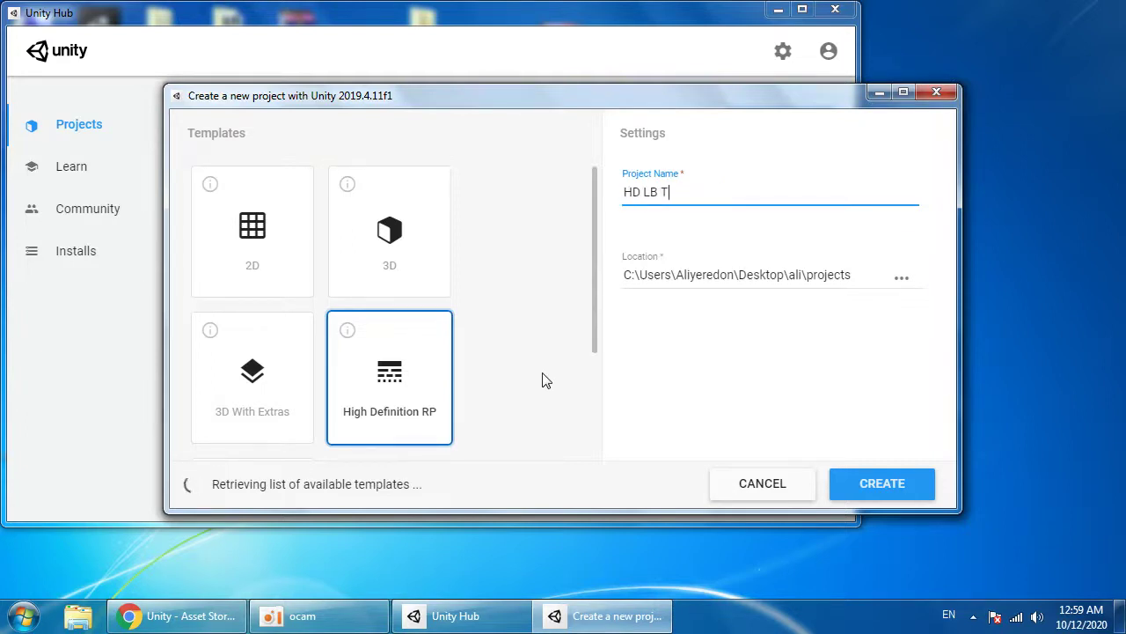
type("est Sampl")
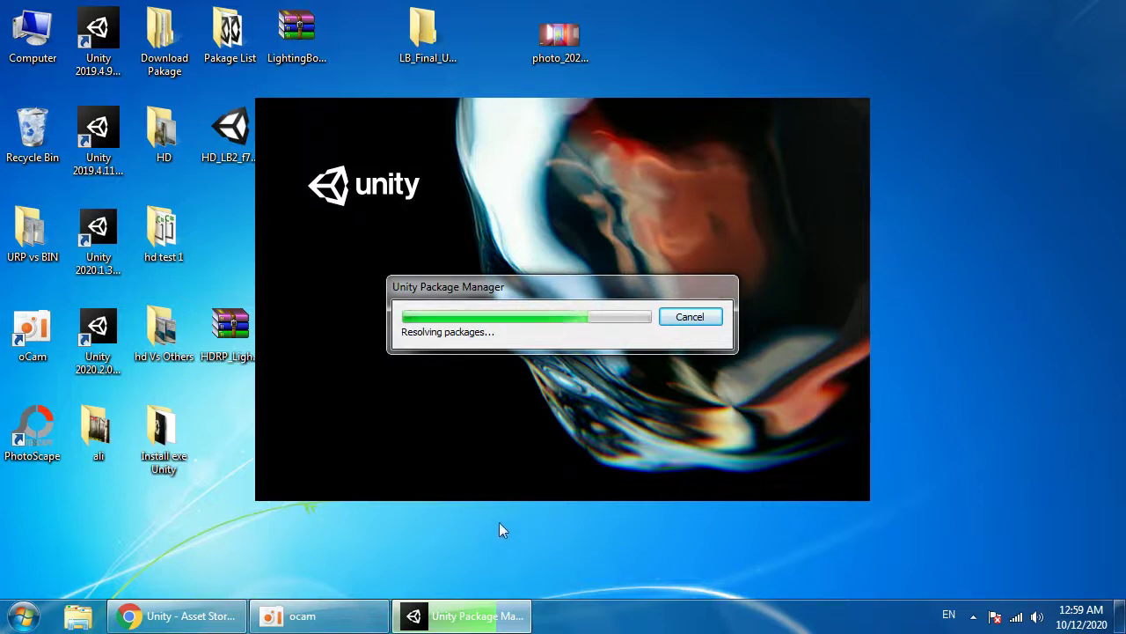
left_click(342, 623)
left_click_drag(273, 352, 479, 441)
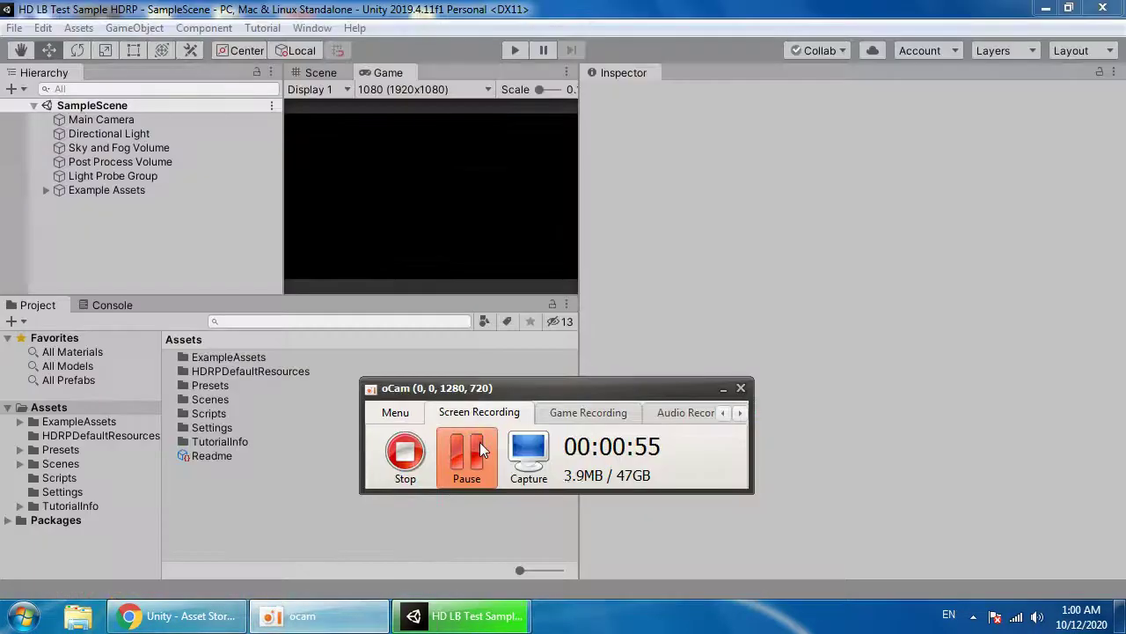
left_click(722, 388)
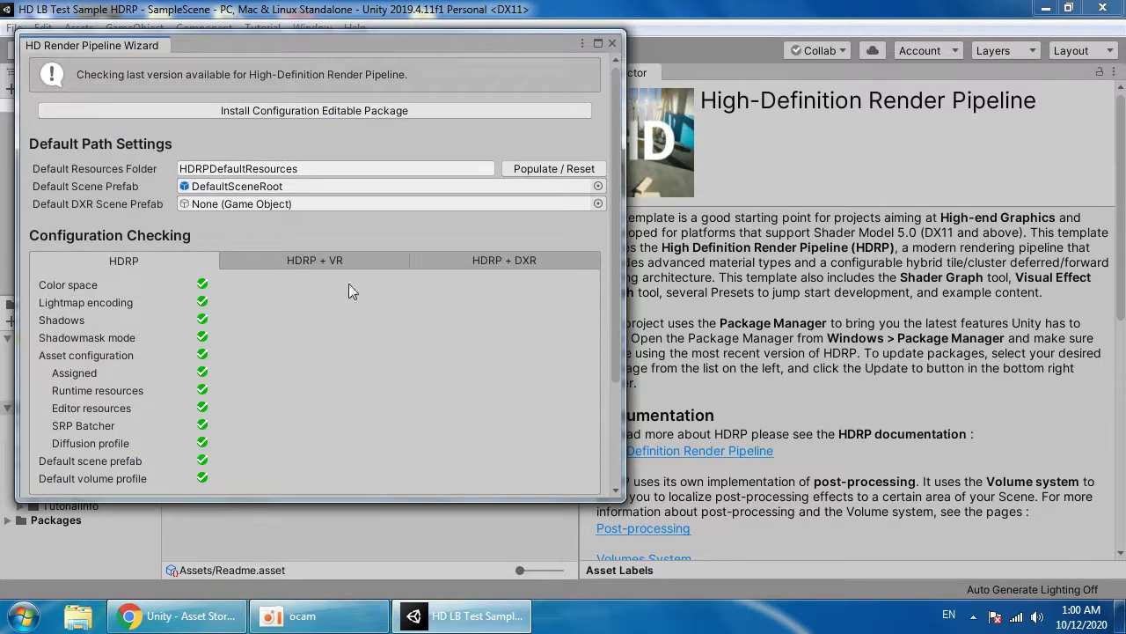
- Check the HDRP + VR and HDRP + DXR configuration in the HD Render Pipeline Wizard and close it
left_click(343, 265)
left_click(489, 266)
left_click(613, 42)
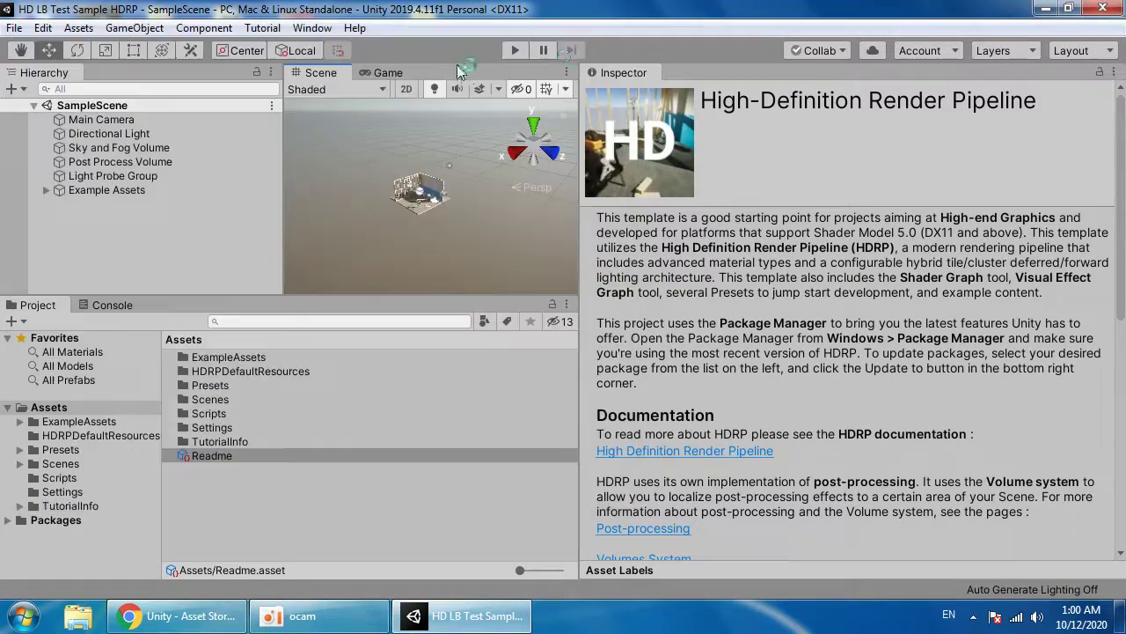
- Maximize the Game view and play the sample scene at the 1080 (1920x1080) resolution
left_click(387, 73)
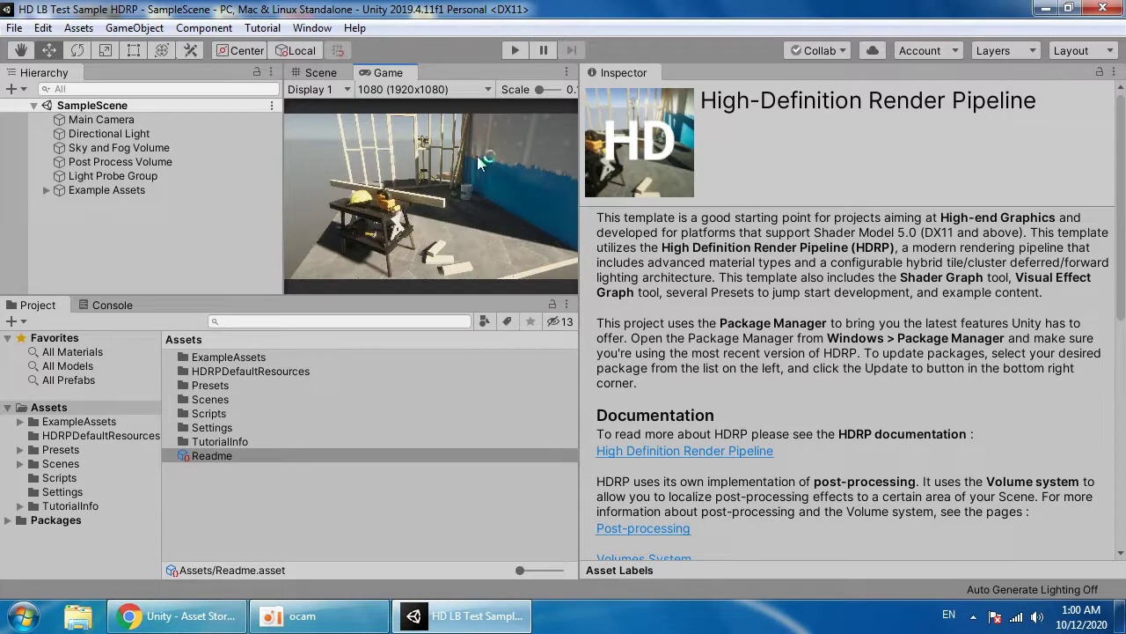
right_click(393, 77)
left_click(433, 121)
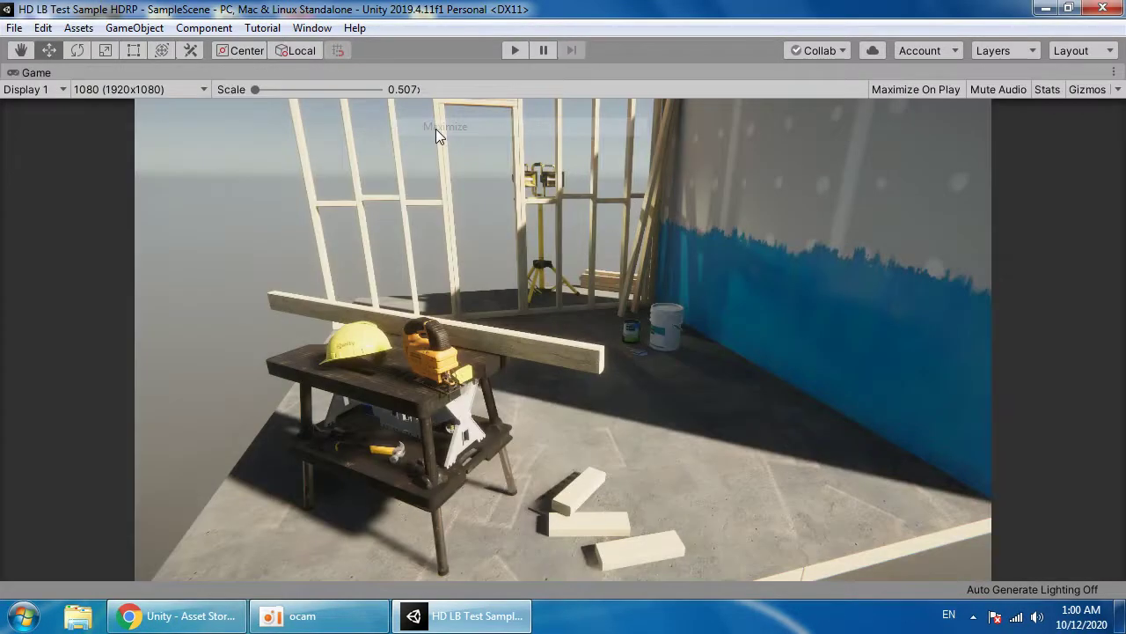
left_click(516, 52)
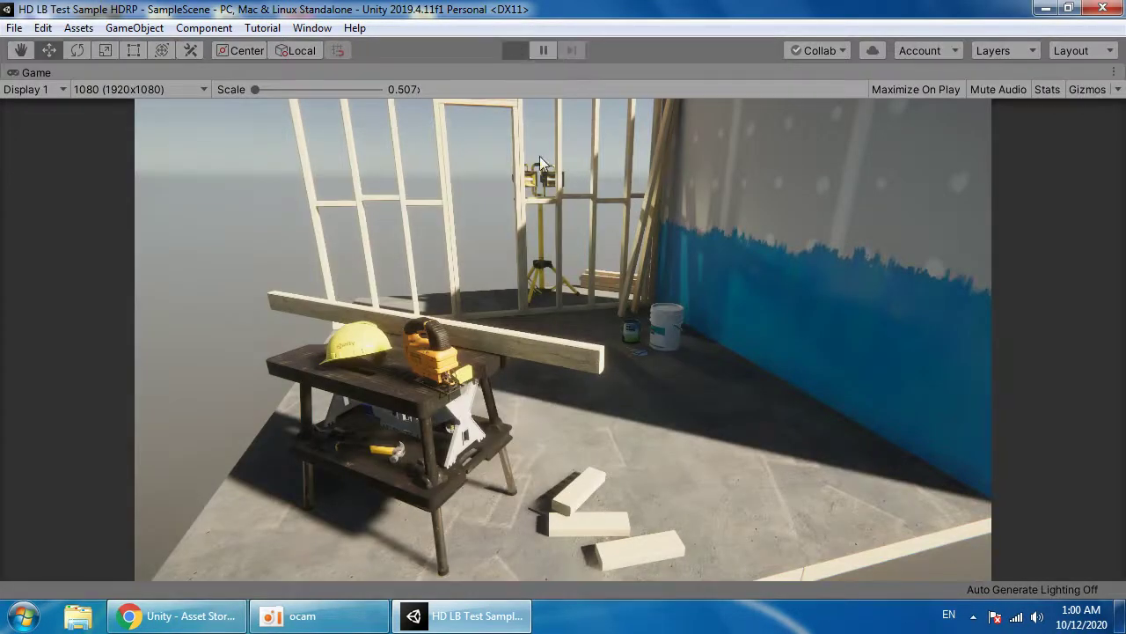
left_click(176, 89)
left_click(135, 267)
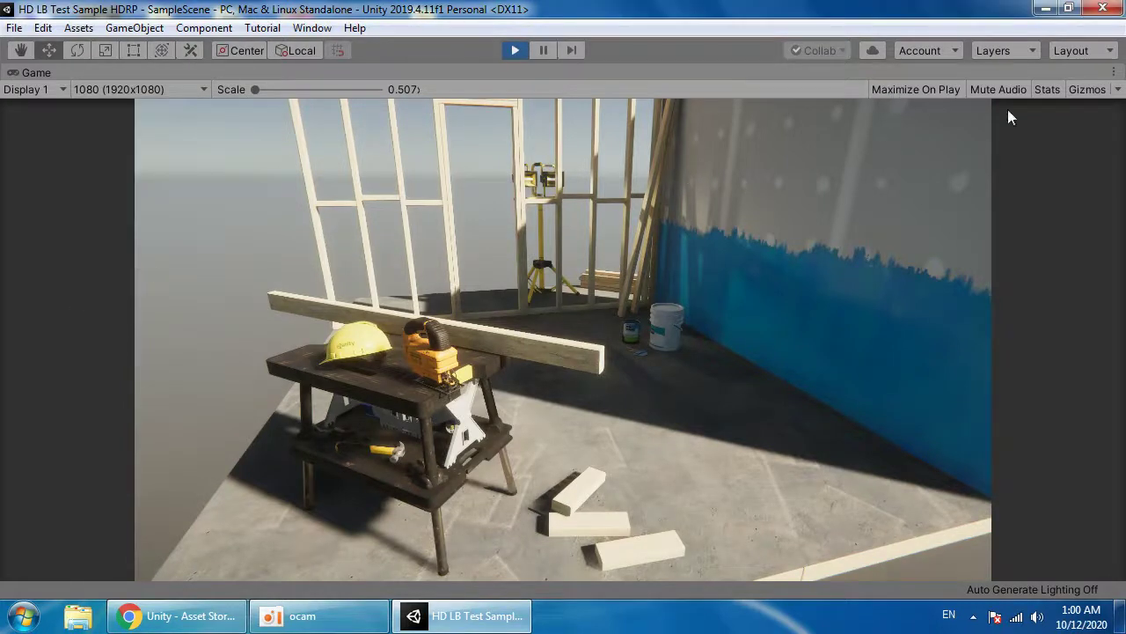
- Show the rendering statistics and compare the frame rate at 4K (3840x2160) with that at 1080 (1920x1080)
left_click(1047, 89)
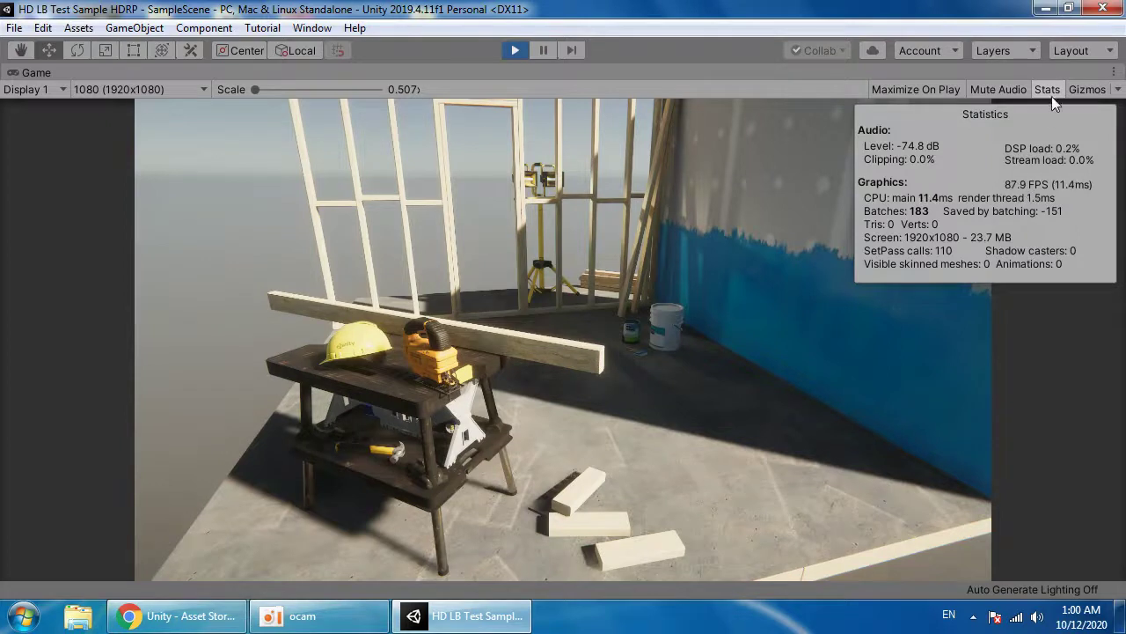
left_click(171, 89)
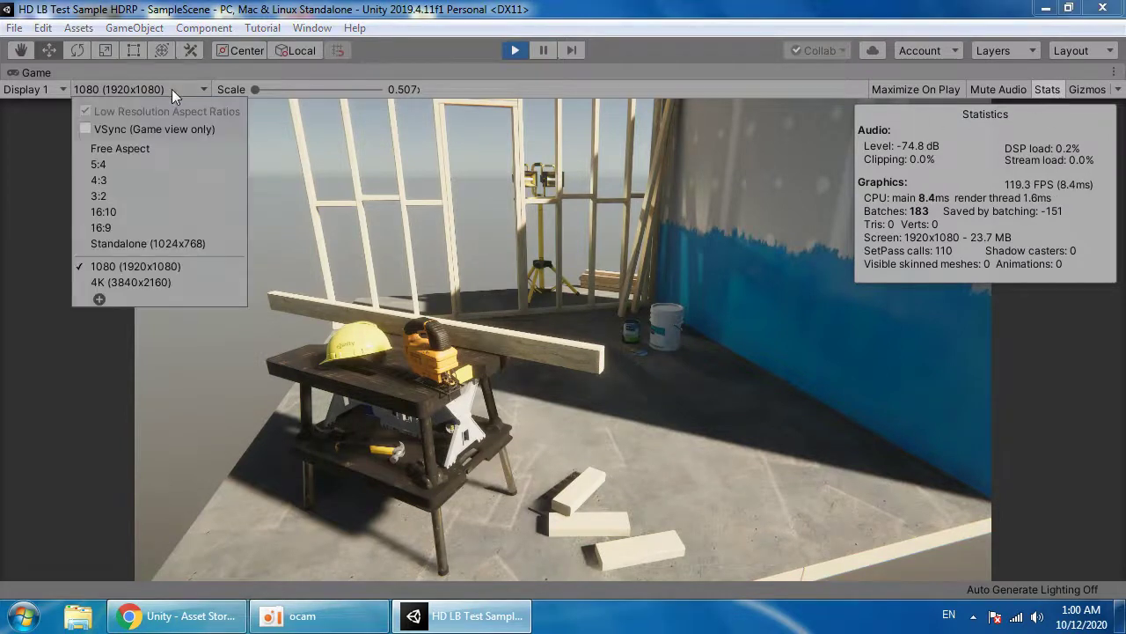
left_click(154, 286)
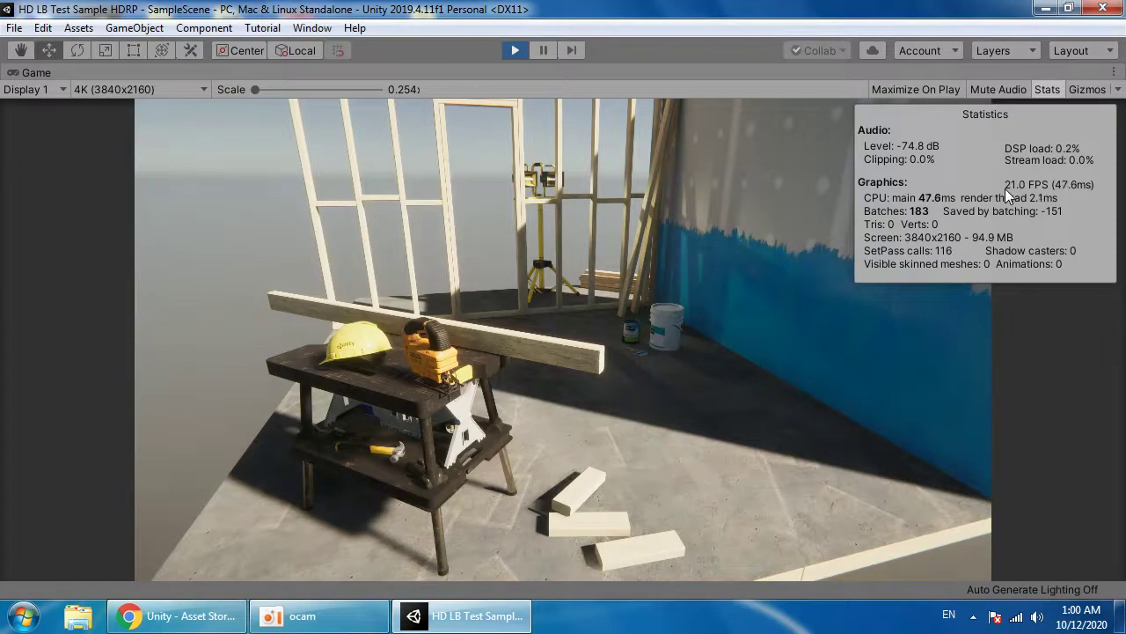
left_click(167, 104)
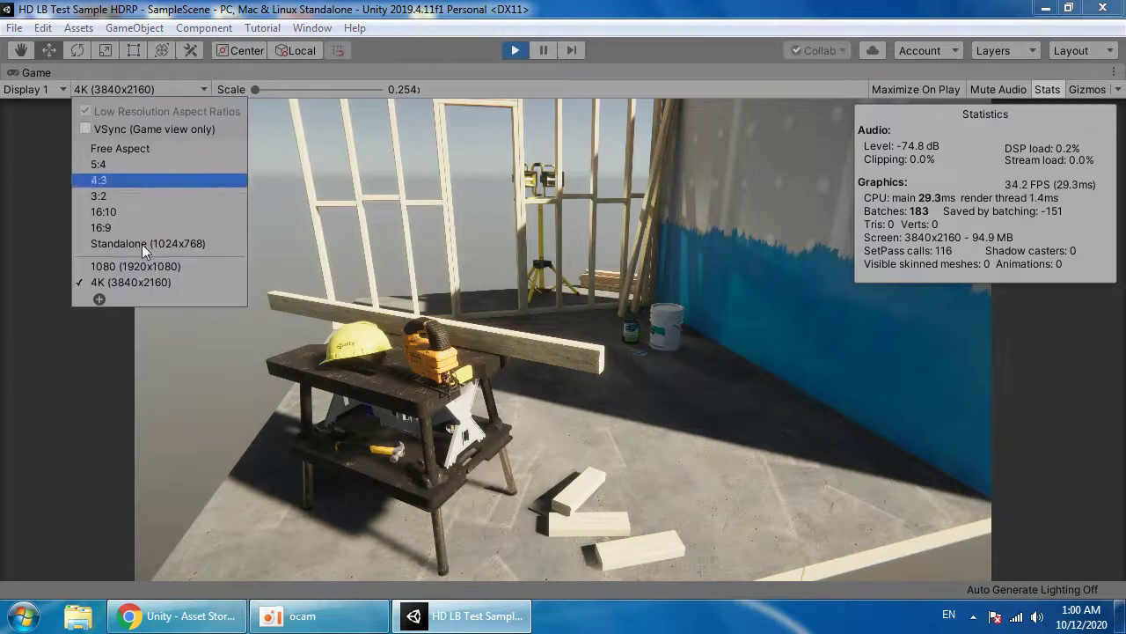
left_click(144, 263)
- Stop playing the scene and return the Game view to its docked size with the statistics overlay hidden
left_click(512, 52)
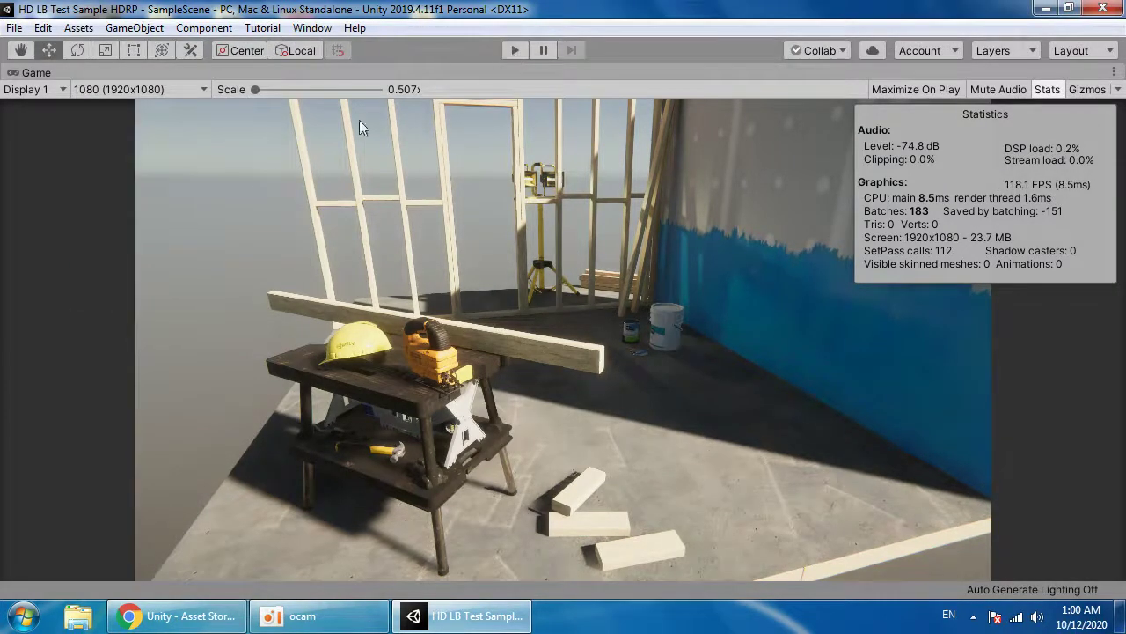
right_click(334, 70)
left_click(361, 123)
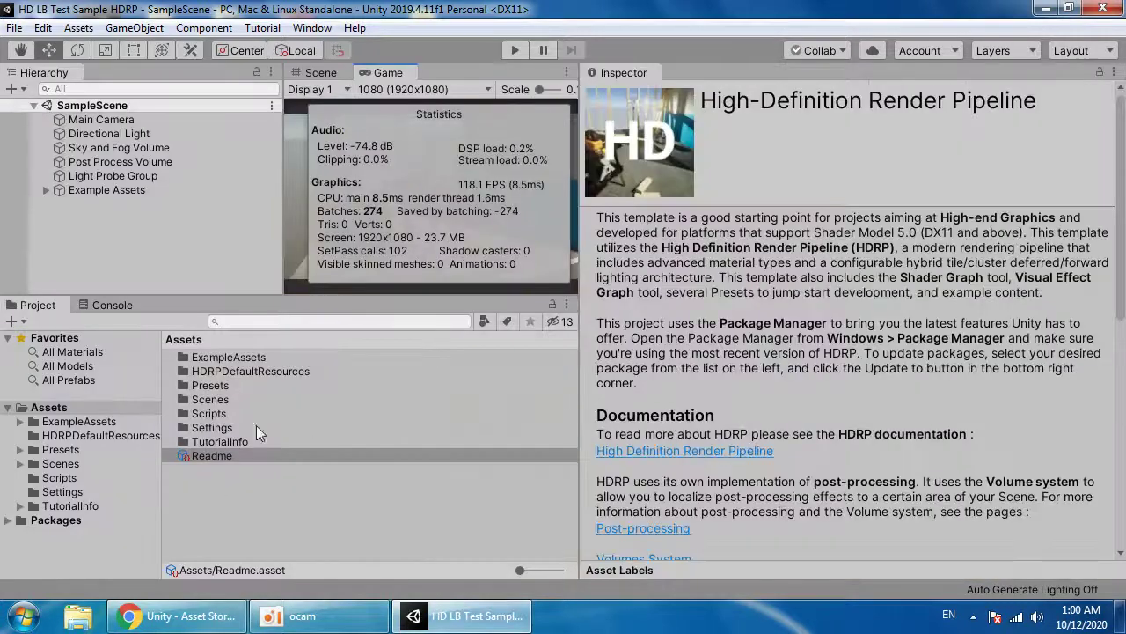
right_click(410, 74)
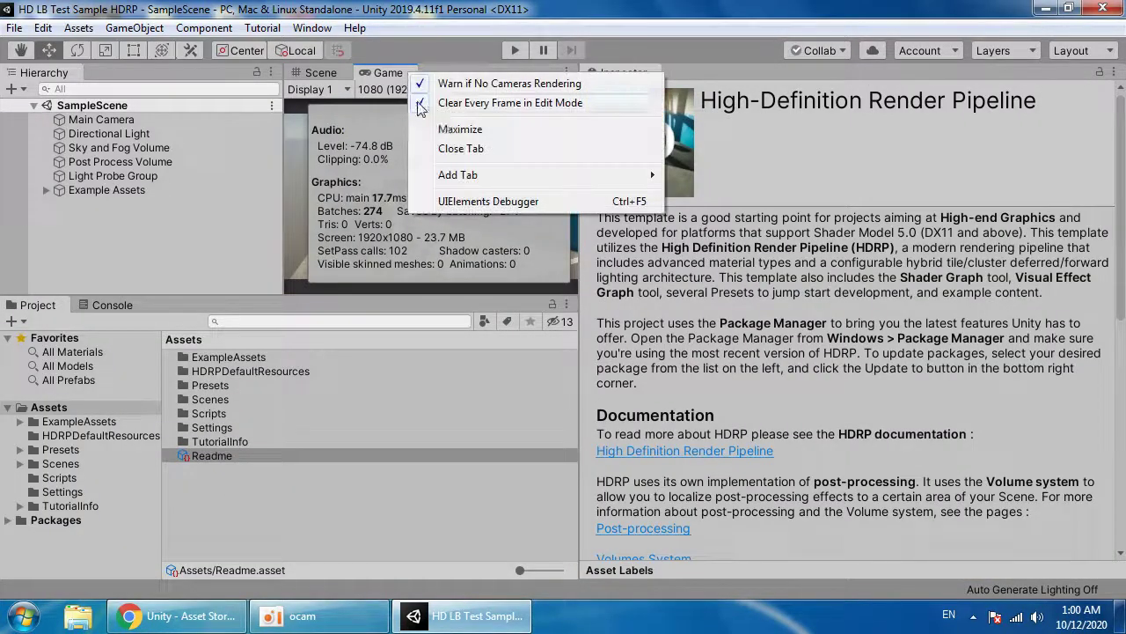
left_click(445, 123)
left_click(1040, 89)
right_click(827, 74)
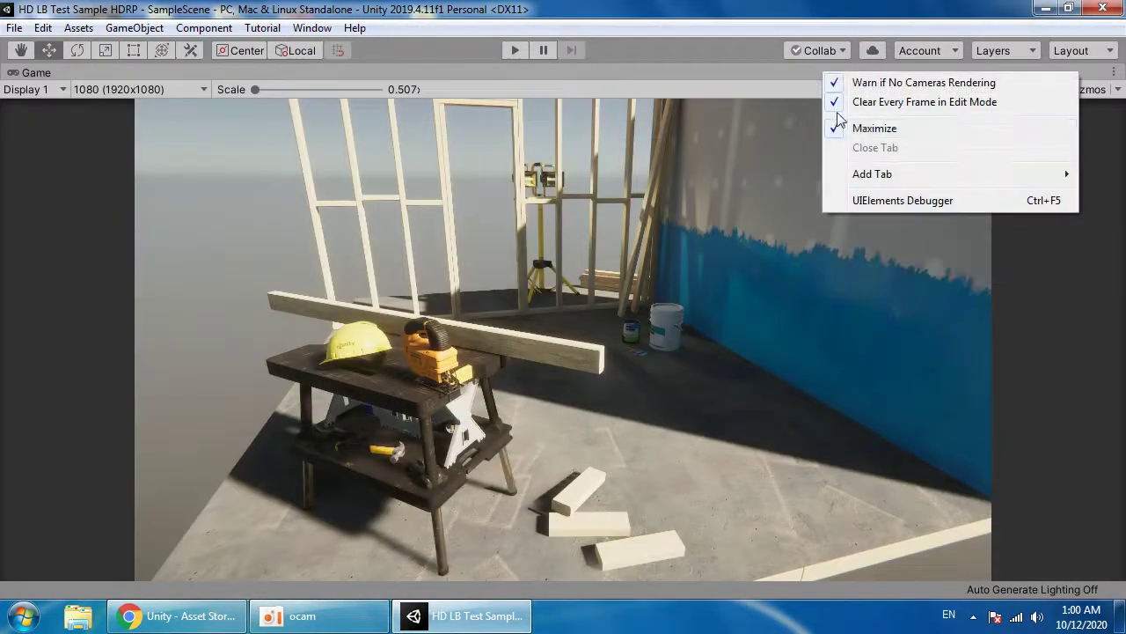
left_click(872, 126)
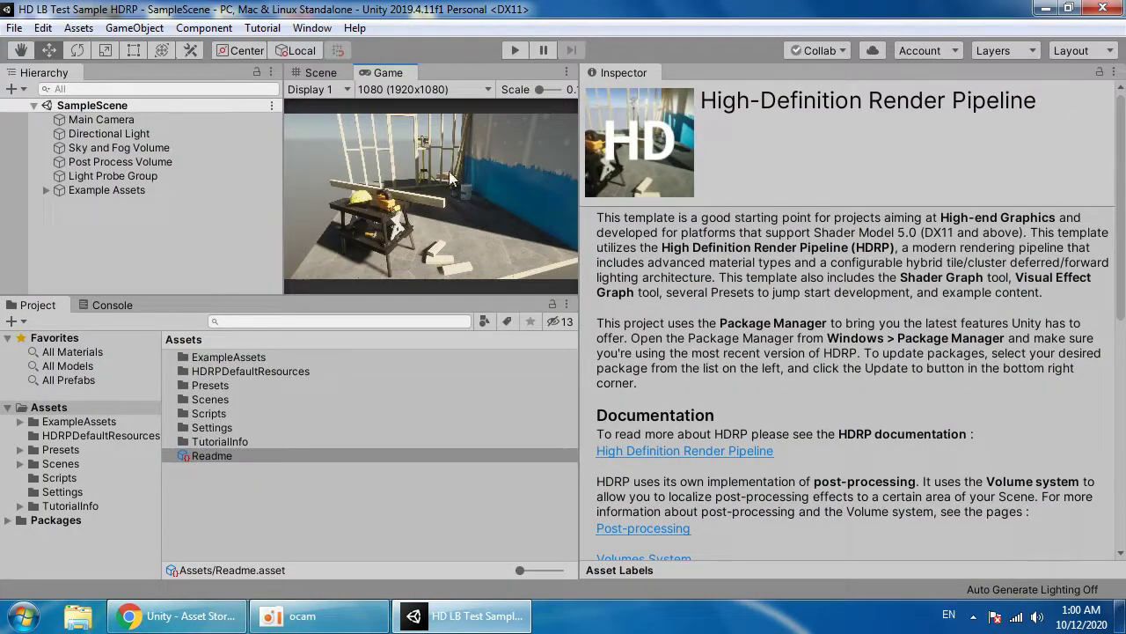
- Open the Package Manager, widen its window and place it near the middle of the editor
left_click(313, 27)
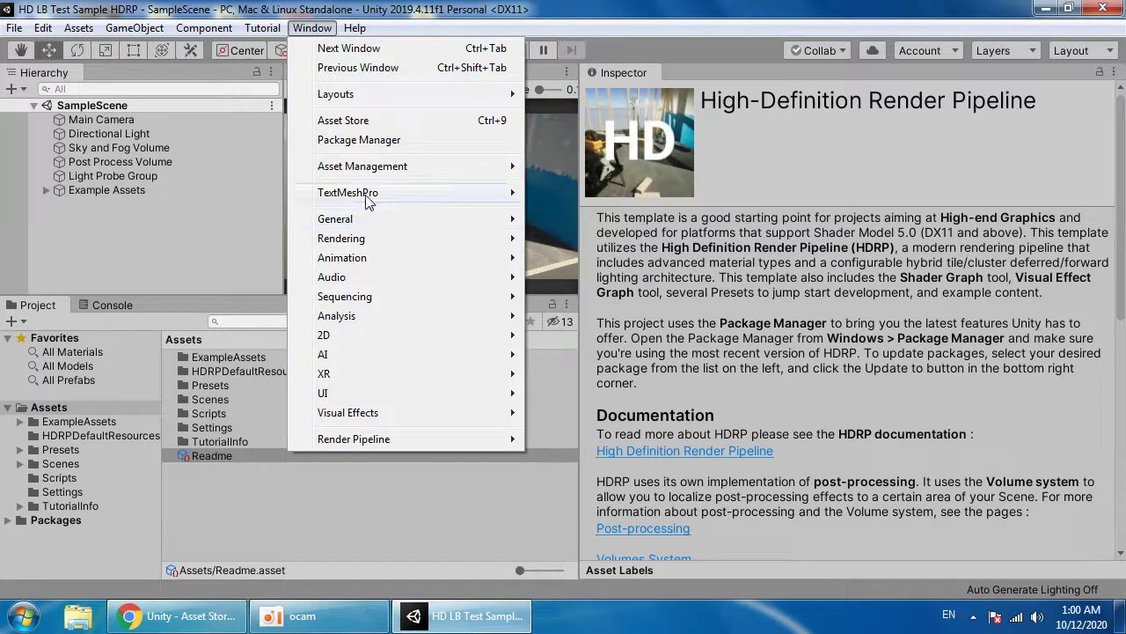
left_click(385, 139)
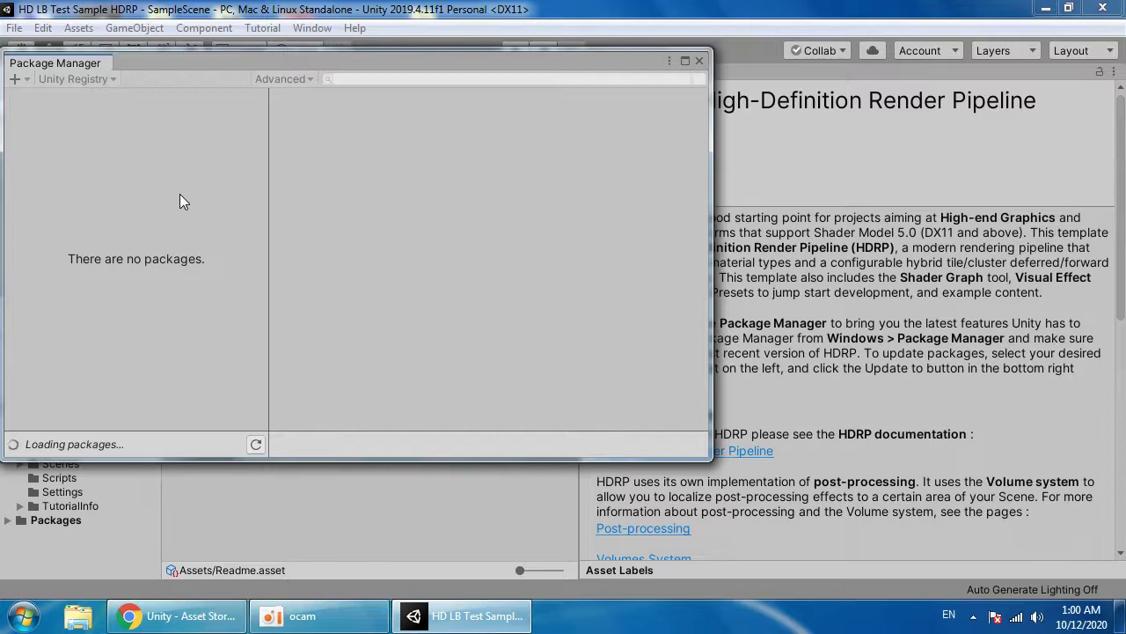
left_click_drag(183, 62, 349, 75)
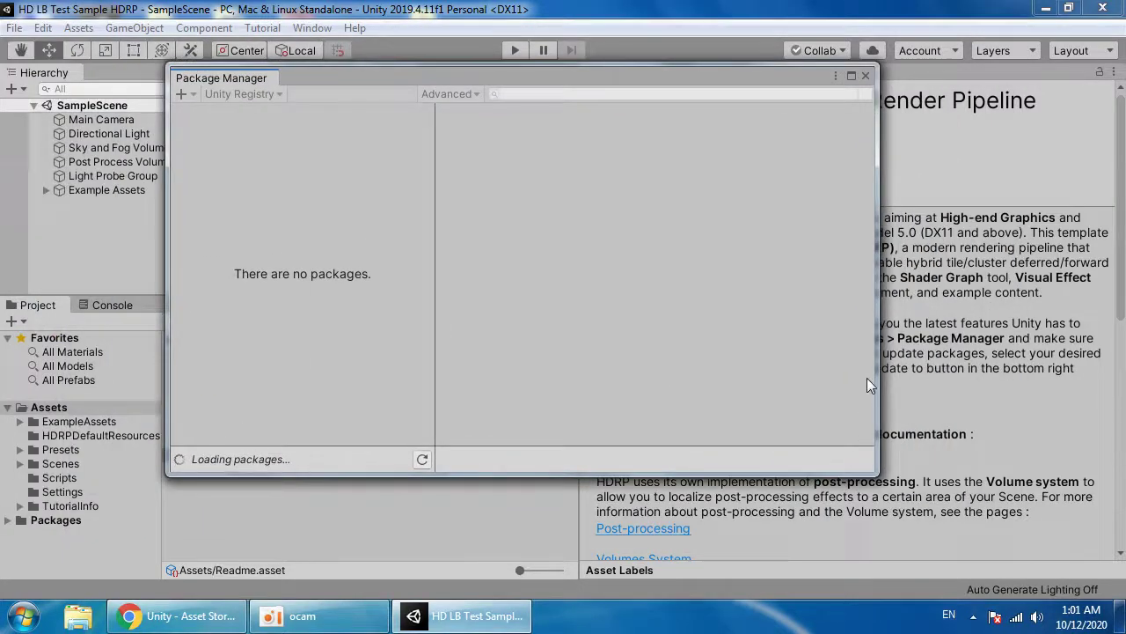
left_click_drag(876, 352, 1049, 327)
left_click_drag(793, 96, 658, 93)
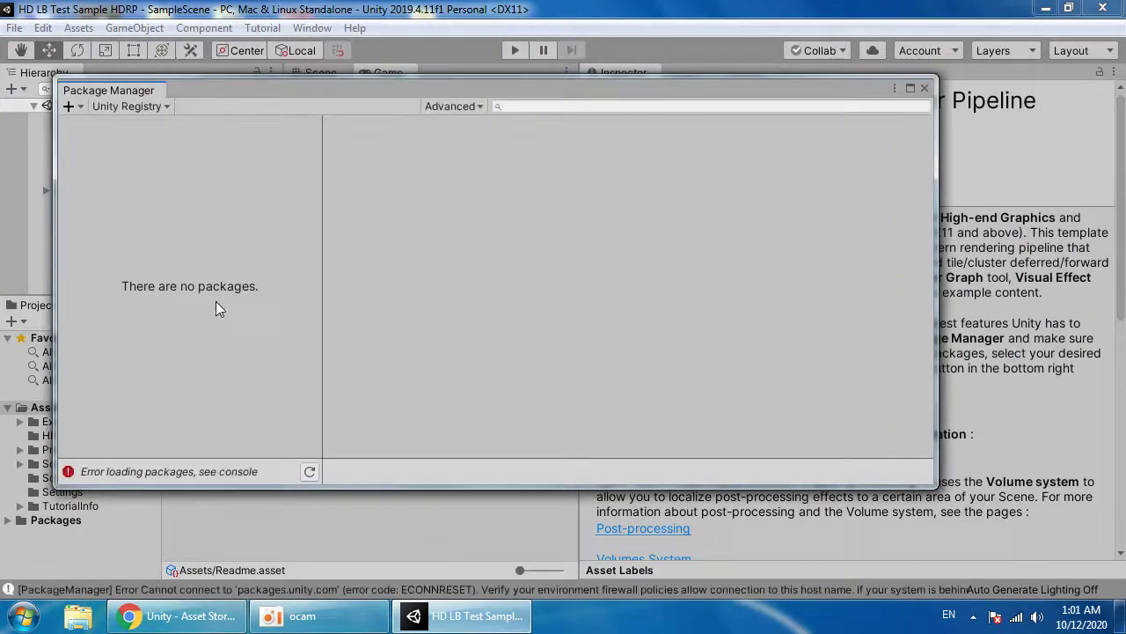
- Set the Package Manager to list the packages of the Unity Registry
left_click(164, 107)
left_click(161, 128)
left_click(374, 616)
left_click(467, 453)
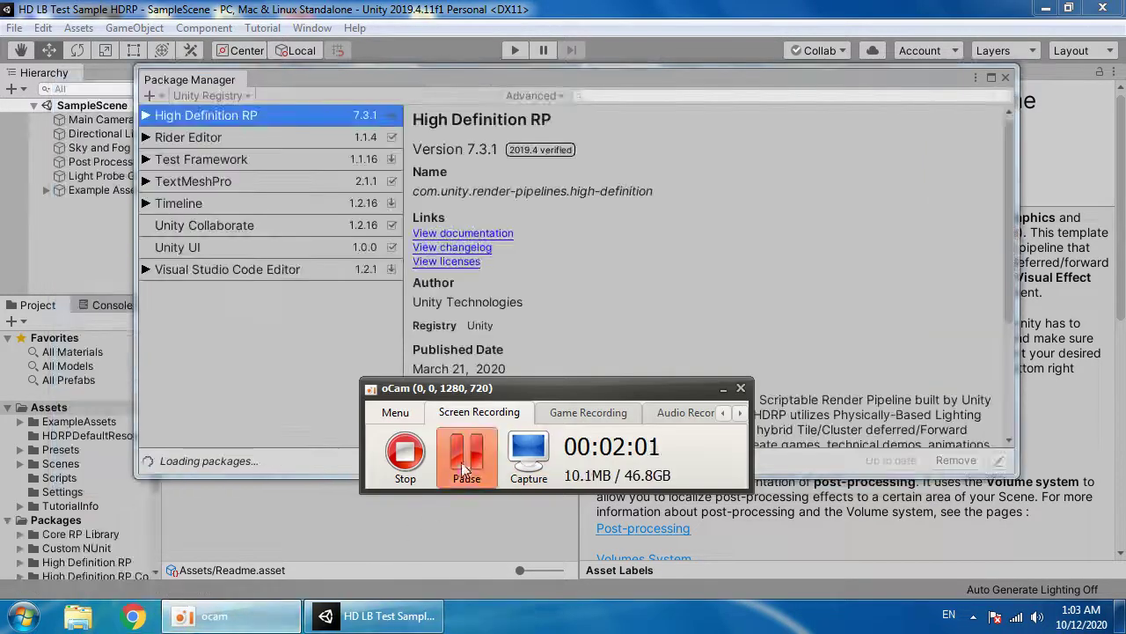
left_click(223, 93)
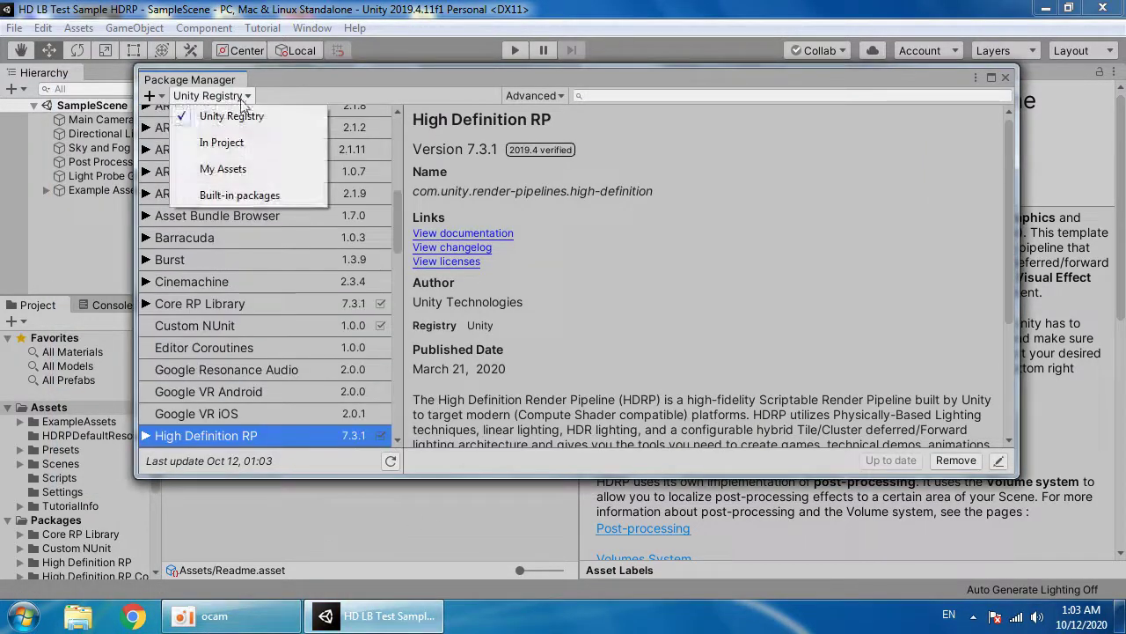
left_click(264, 105)
- Import the Procedural Sky sample of the High Definition RP package into the project and close the Package Manager
scroll(206, 421, "down", 1)
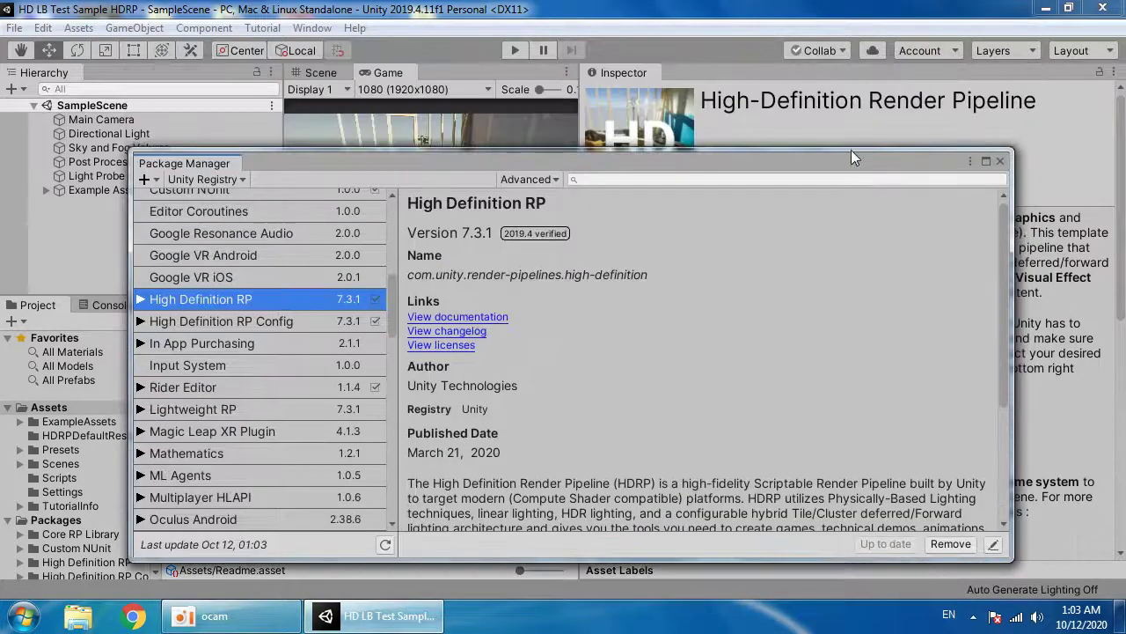
left_click_drag(851, 157, 831, 93)
scroll(719, 373, "down", 3)
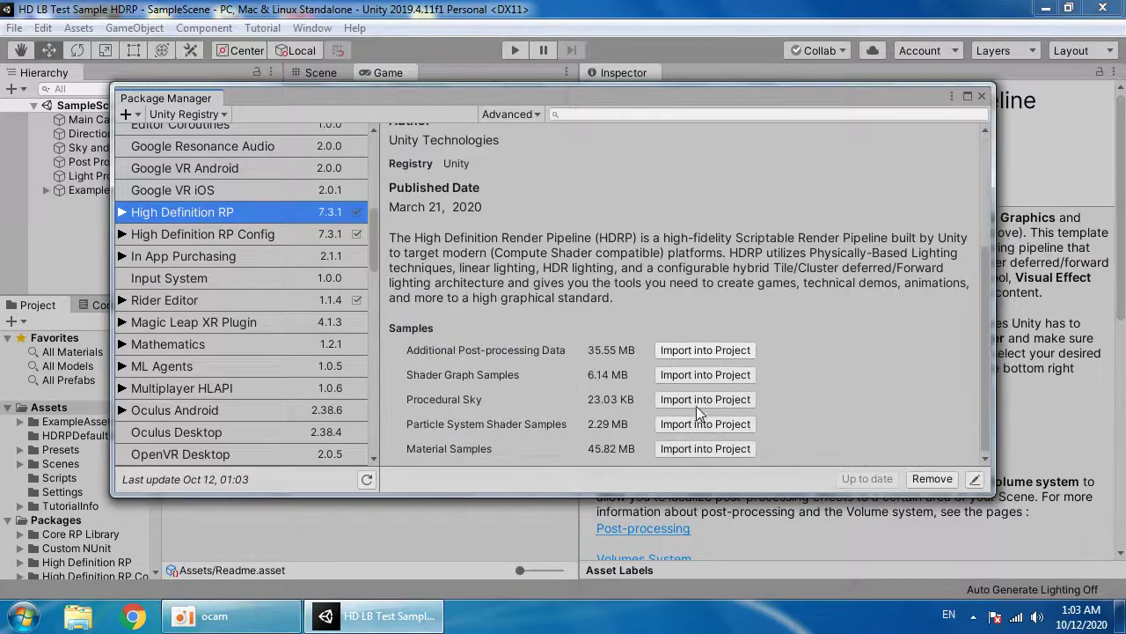
left_click(699, 401)
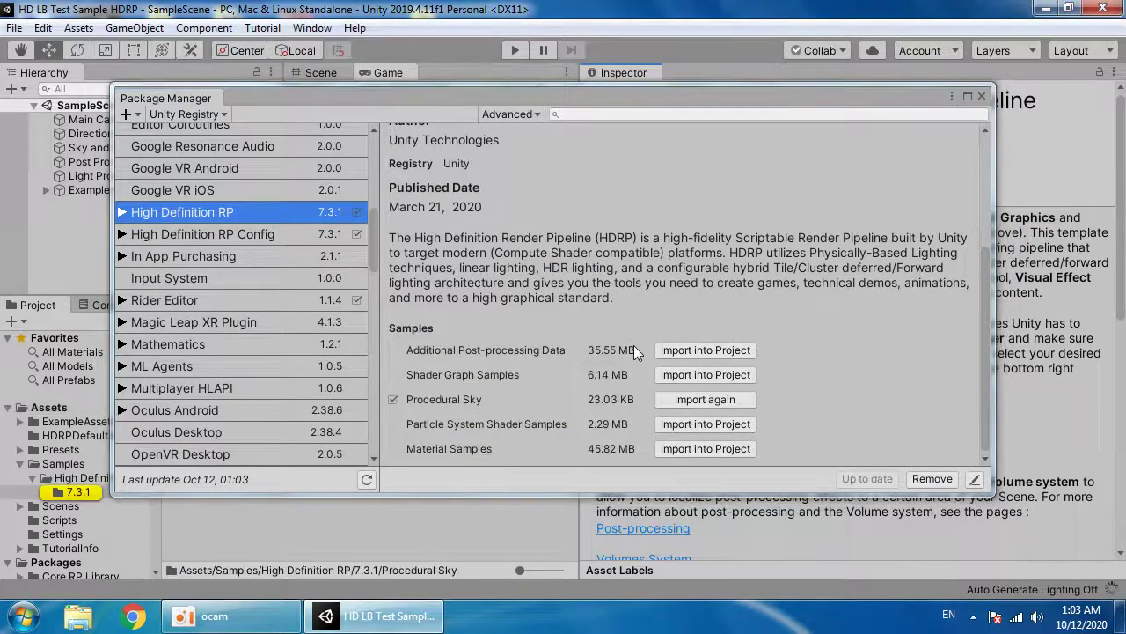
left_click(981, 96)
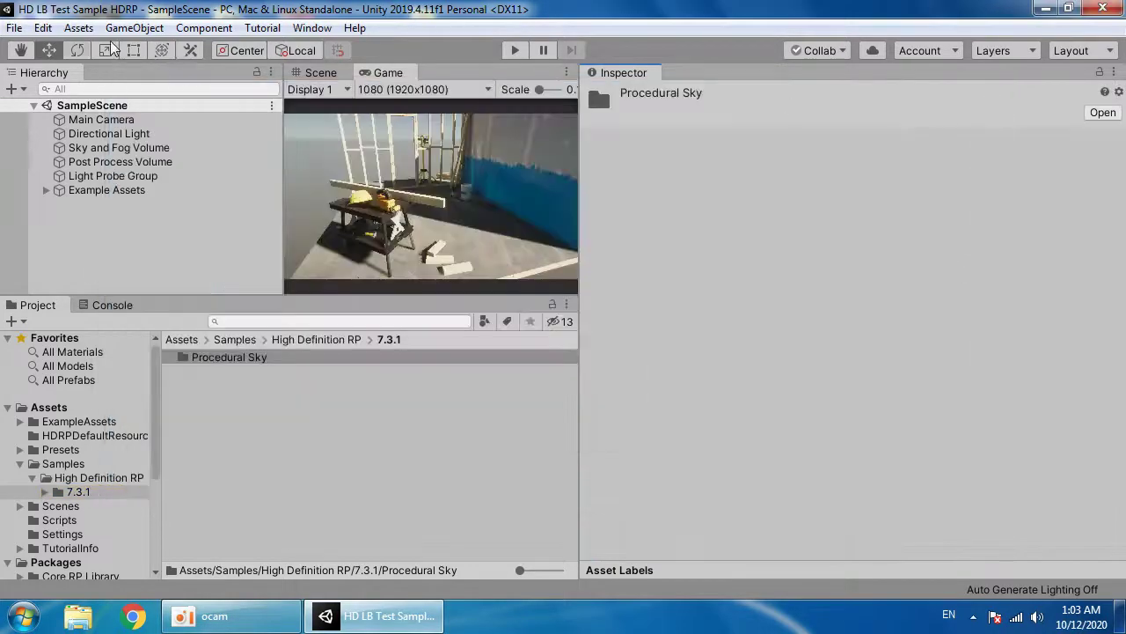
- Enable Screen Space Reflection in the HDRP quality settings of HDRenderPipelineAsset and close the Project Settings
left_click(42, 28)
left_click(150, 520)
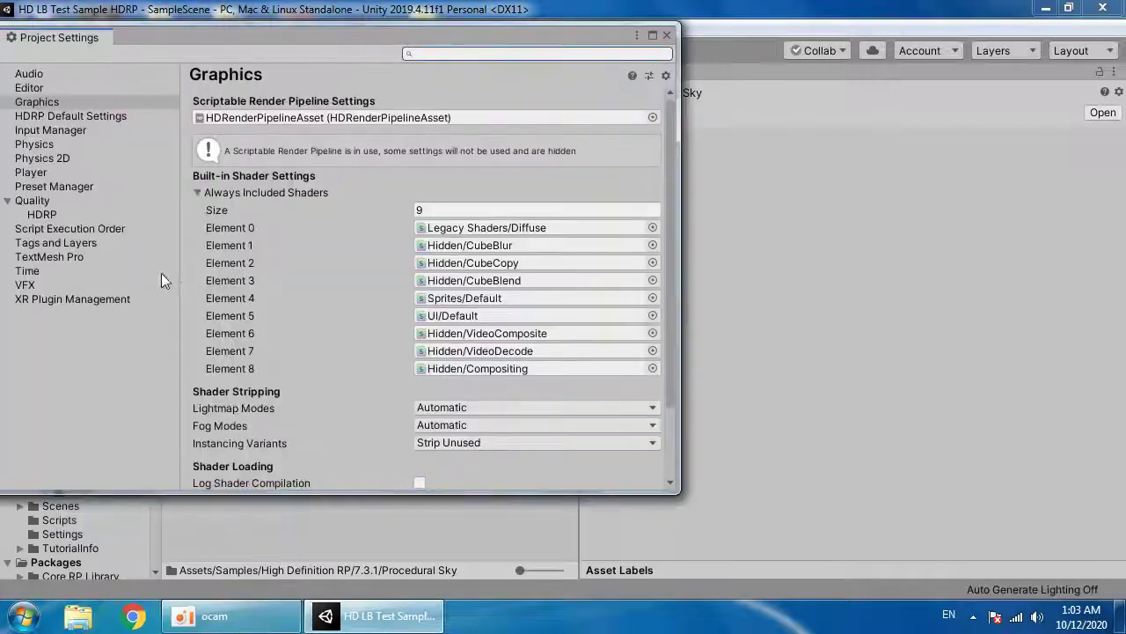
left_click(46, 215)
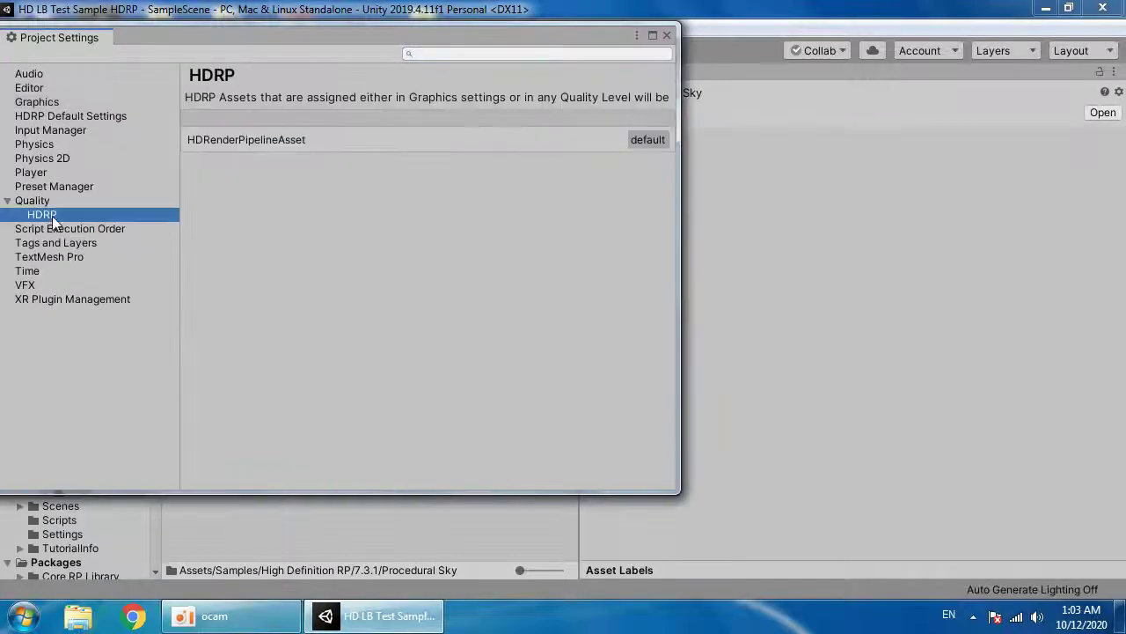
left_click(637, 146)
scroll(375, 259, "down", 2)
scroll(269, 346, "up", 1)
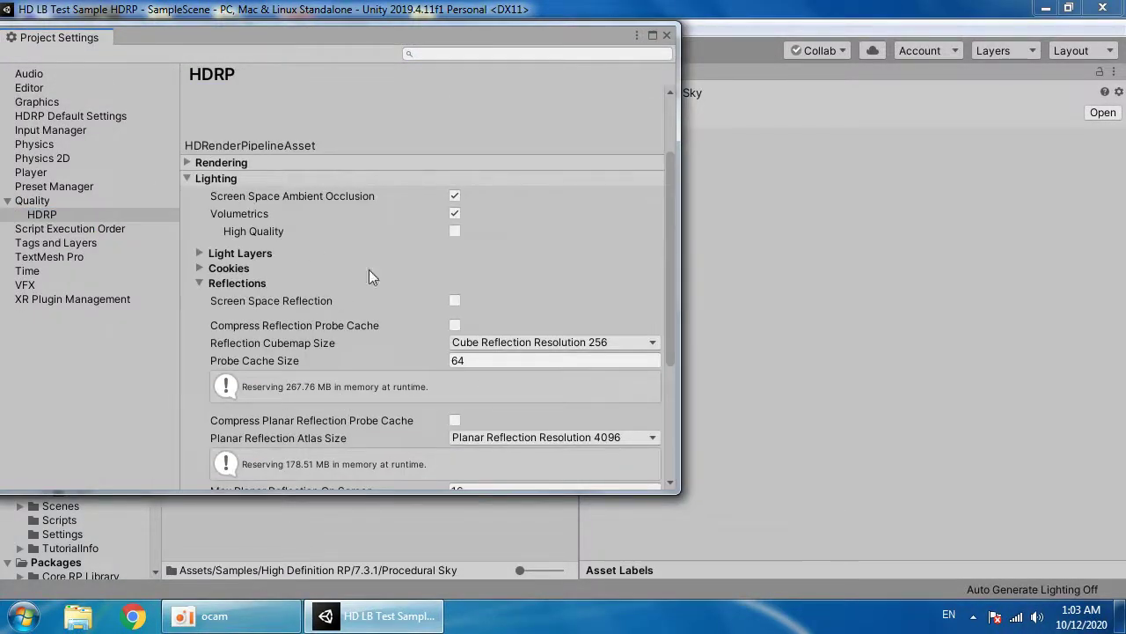
left_click(454, 300)
left_click(666, 35)
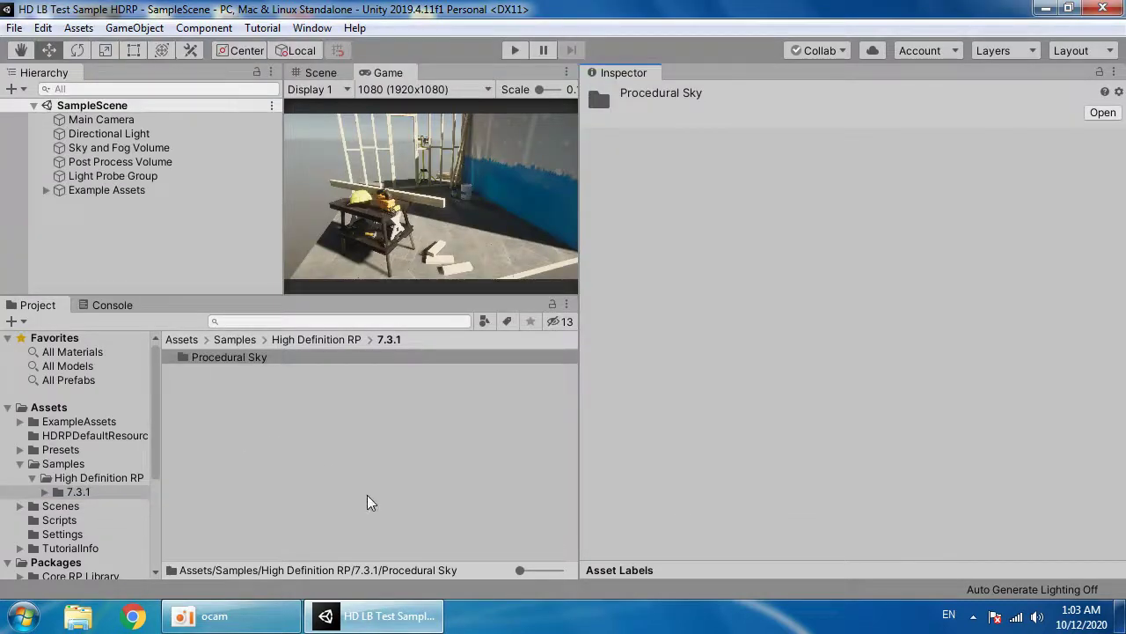
- Import all contents of the HD_LB2_f7 package into the project
left_click(1120, 616)
left_click_drag(230, 132, 360, 510)
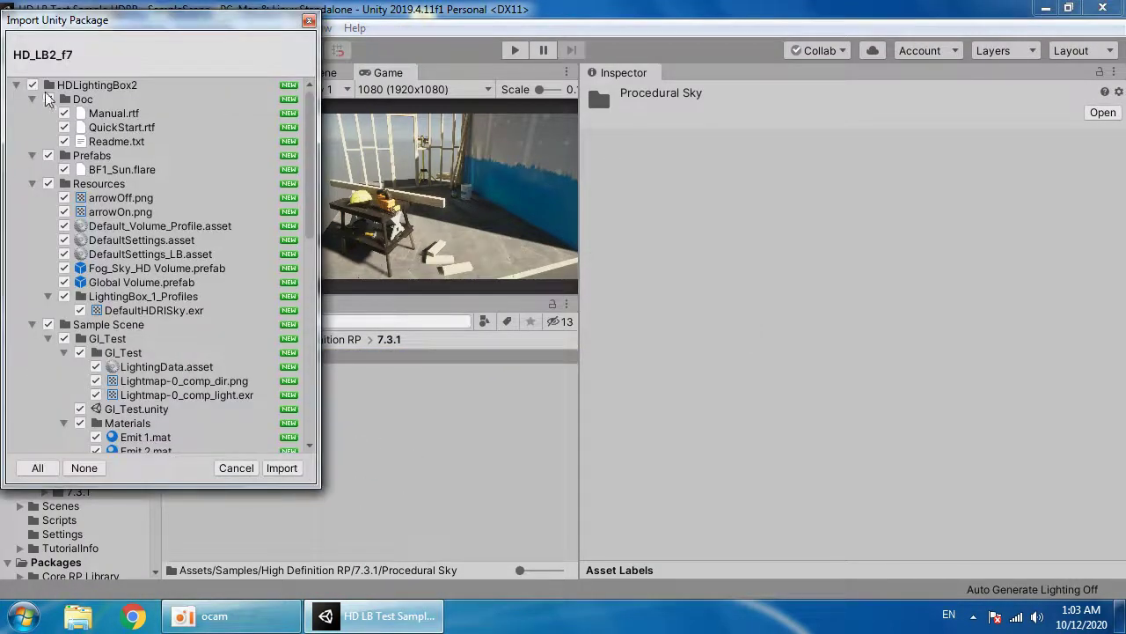
left_click(16, 86)
left_click(280, 467)
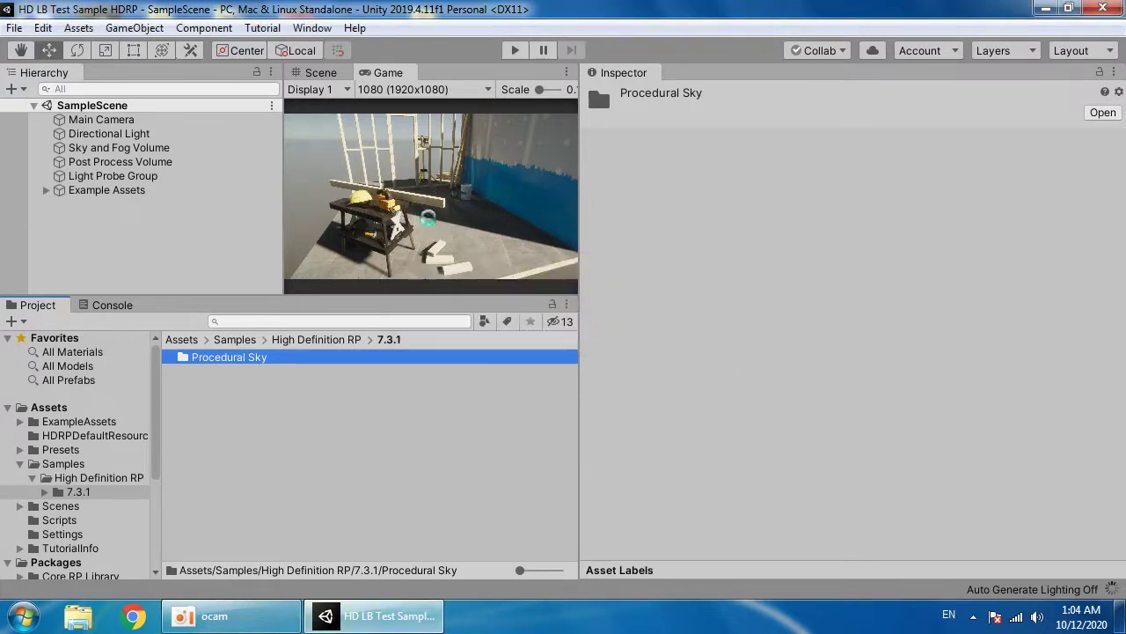
- Inspect the Light Probe Group, Post Process Volume and Sky and Fog Volume objects of the sample scene
left_click(192, 189)
left_click(158, 174)
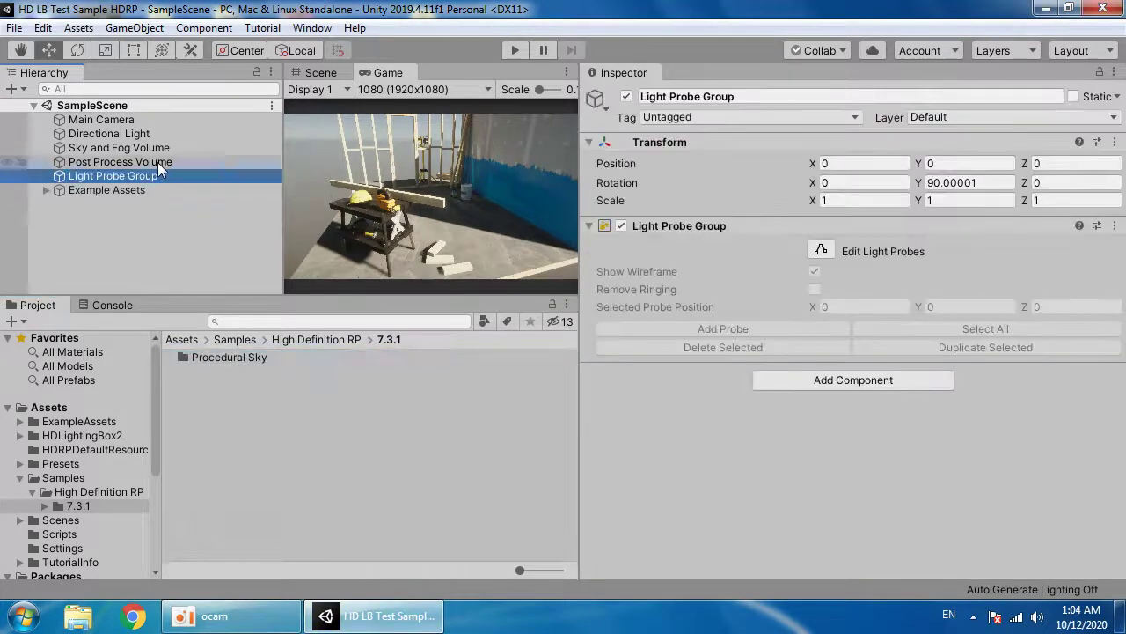
left_click(158, 162)
left_click(154, 149)
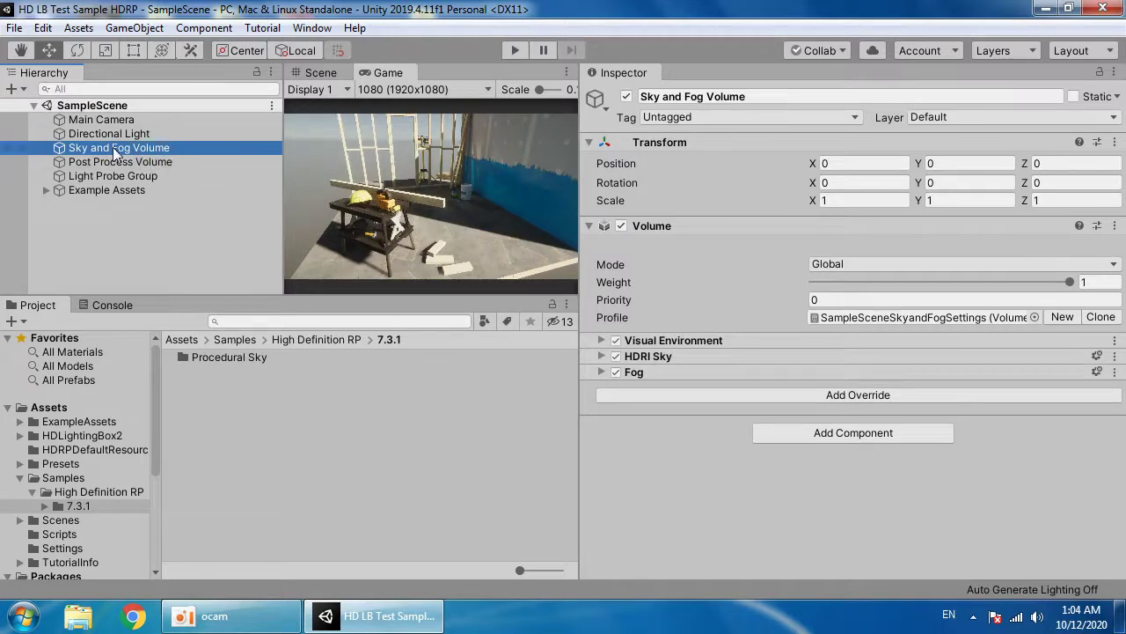
- Open the HD Lighting Box 2 window and clear the console messages
left_click(312, 27)
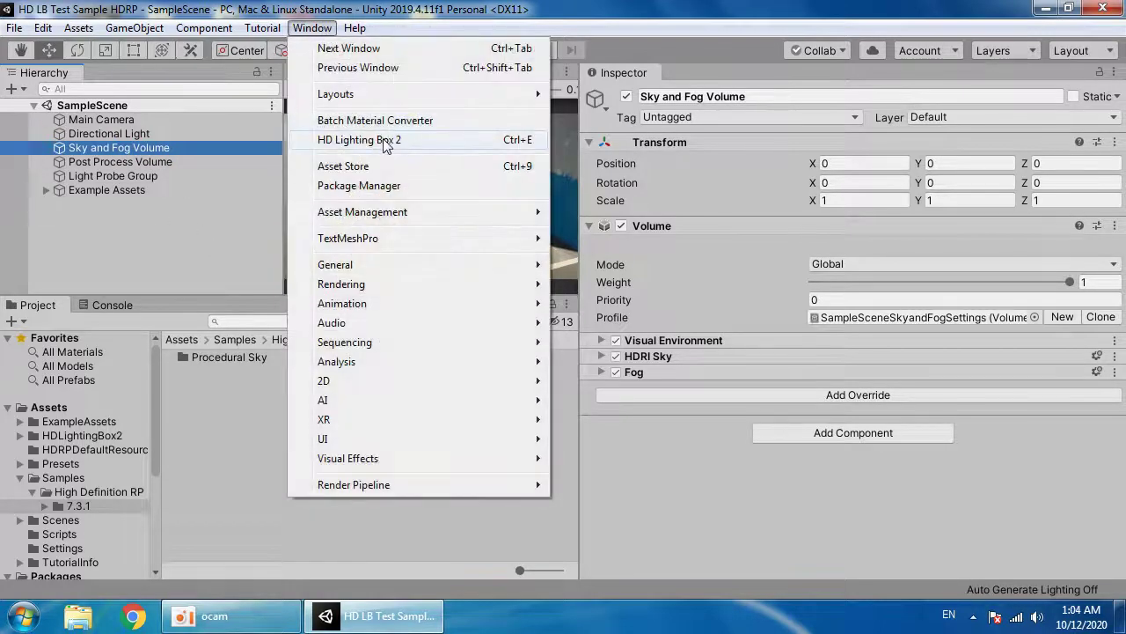
left_click(400, 140)
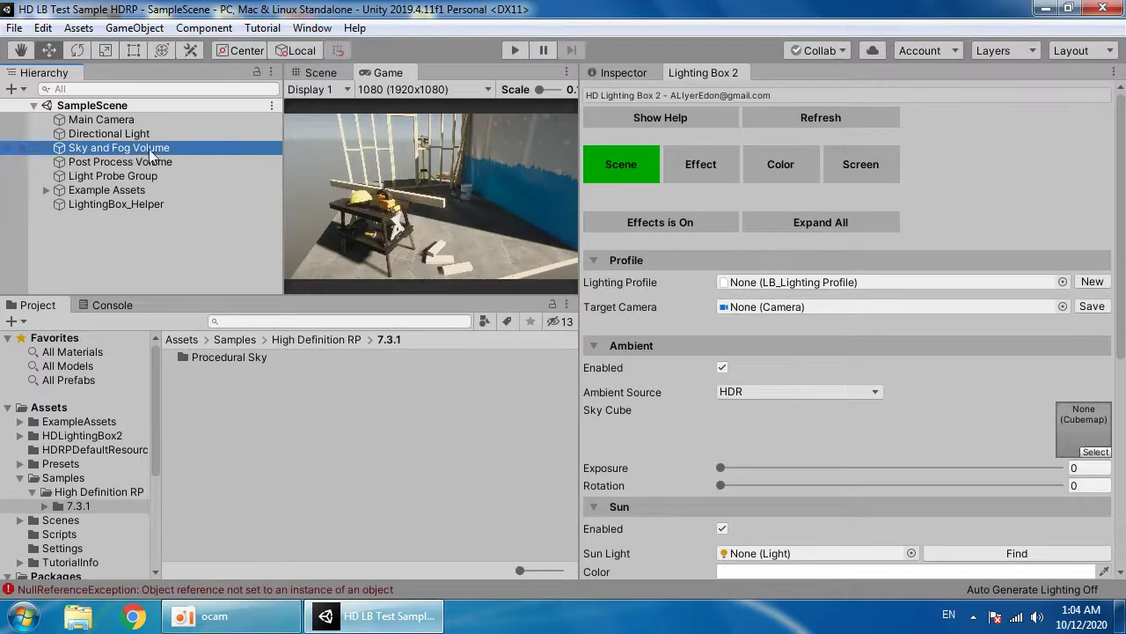
left_click(123, 305)
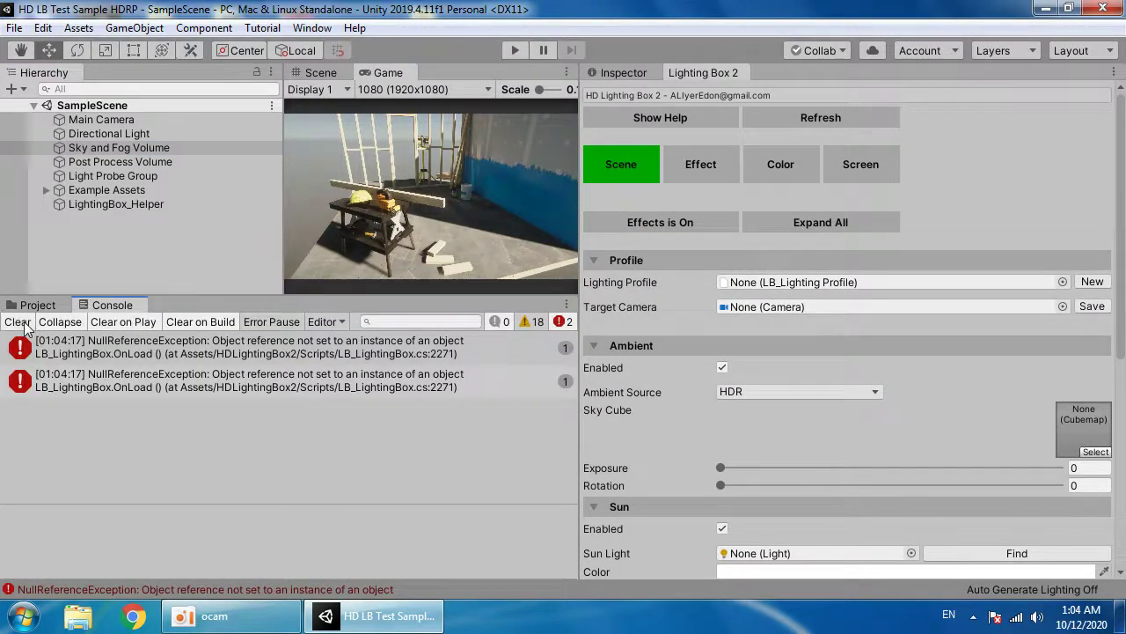
left_click(17, 322)
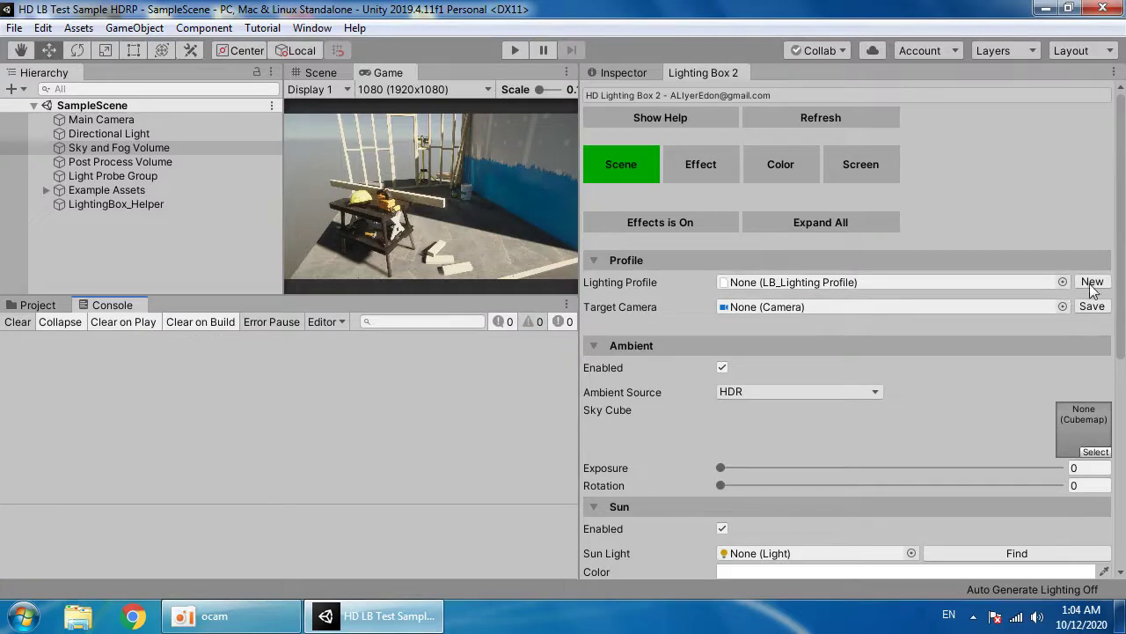
- Create a new lighting profile saved as Lighting_Profile_SampleScene.asset in the ExampleAssets folder and return to the project files
left_click(1091, 282)
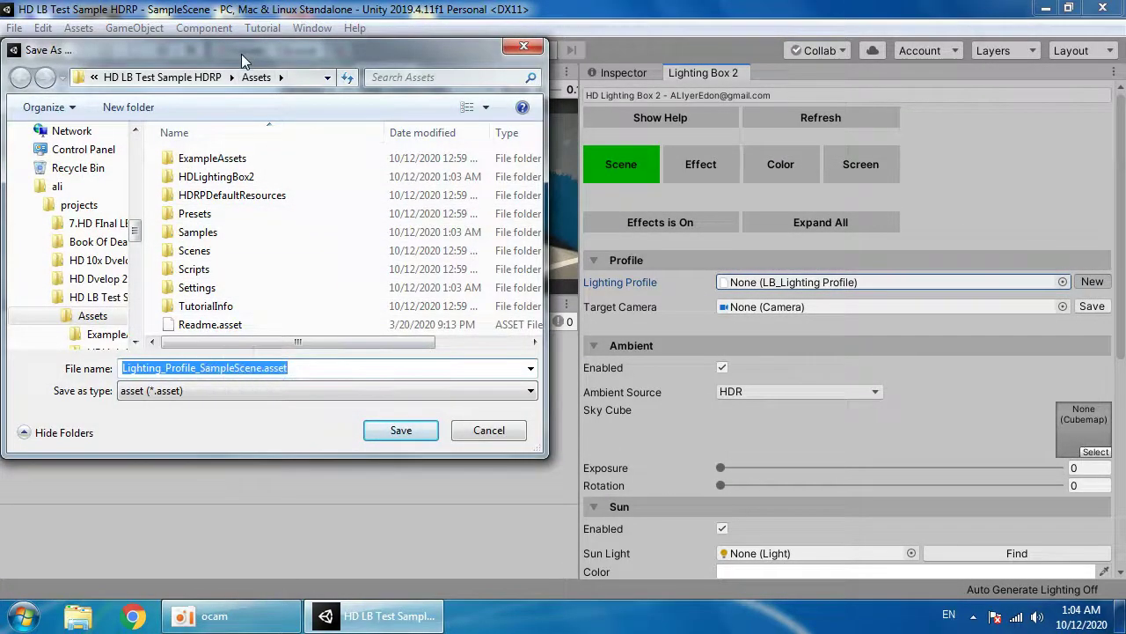
left_click_drag(245, 61, 438, 132)
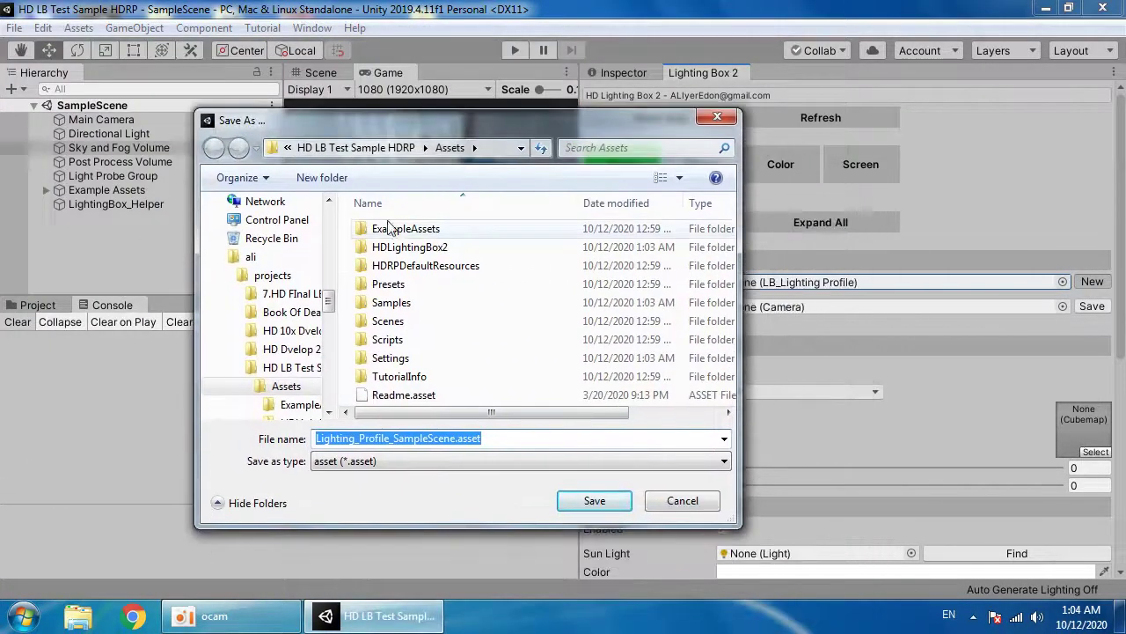
double_click(389, 227)
left_click(582, 501)
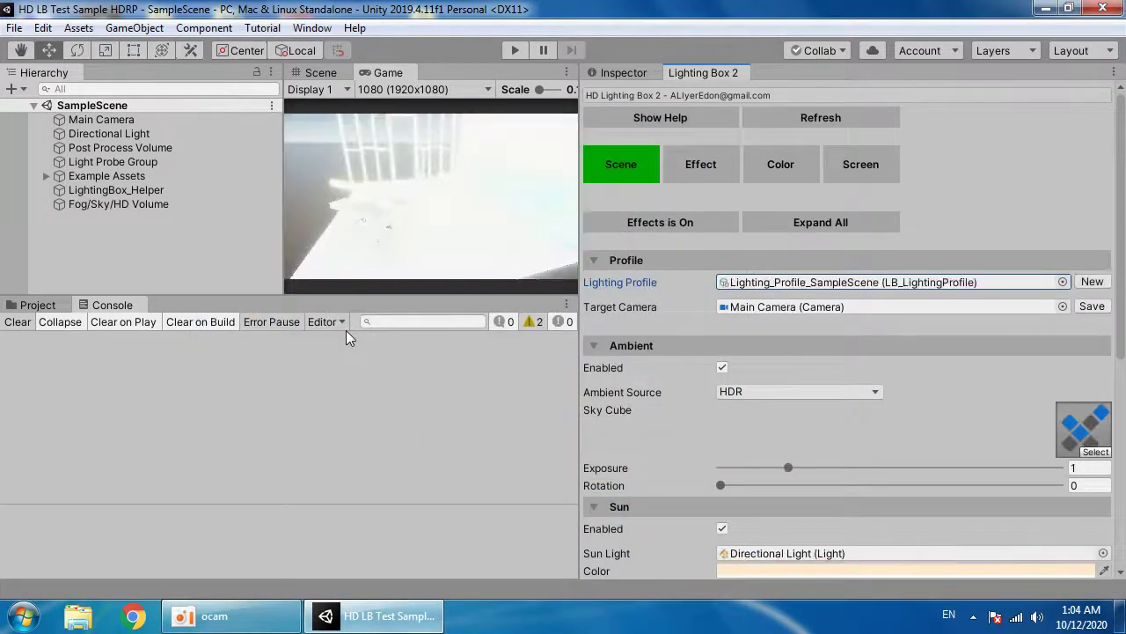
left_click(44, 305)
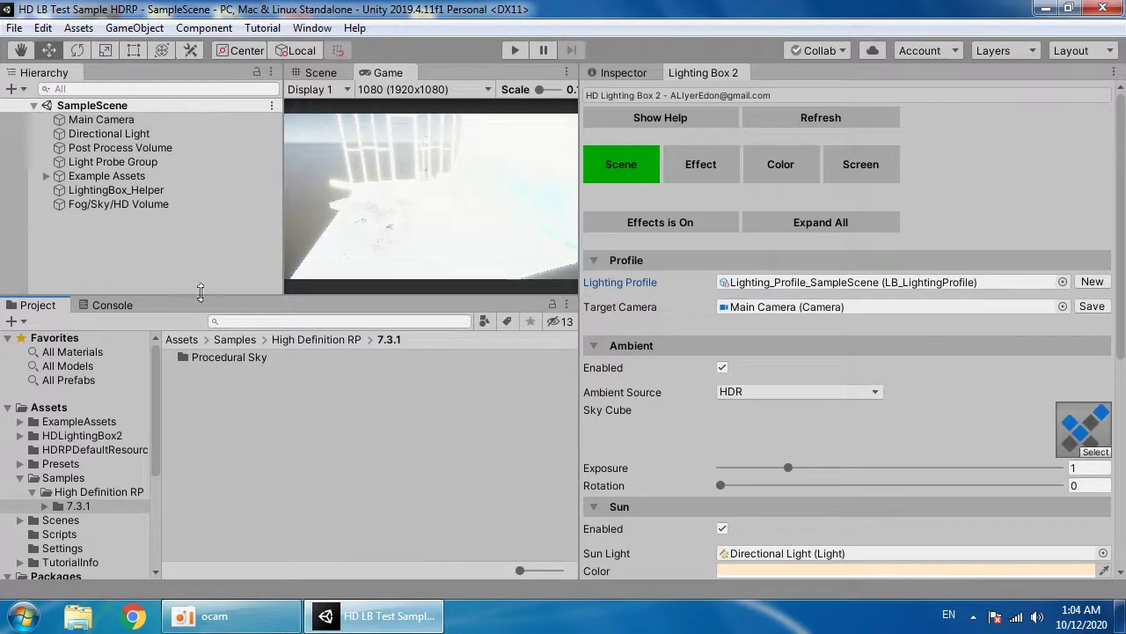
- Examine the profiles assigned to LightingBox_Helper and the overrides of the Fog/Sky/HD Volume
left_click(146, 197)
left_click(624, 73)
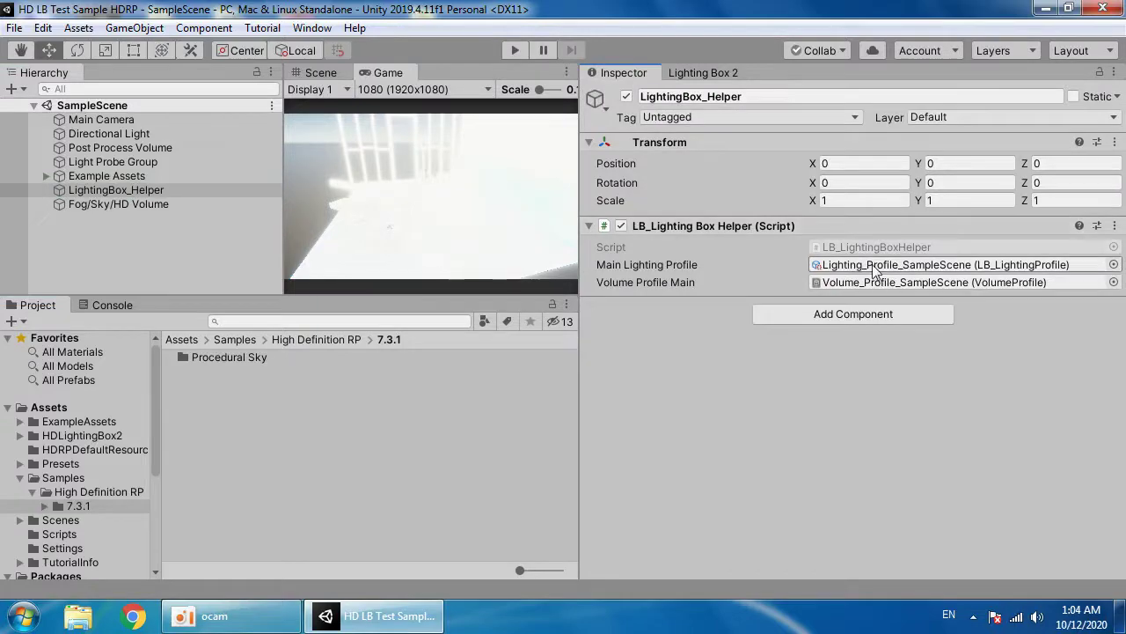
left_click(149, 205)
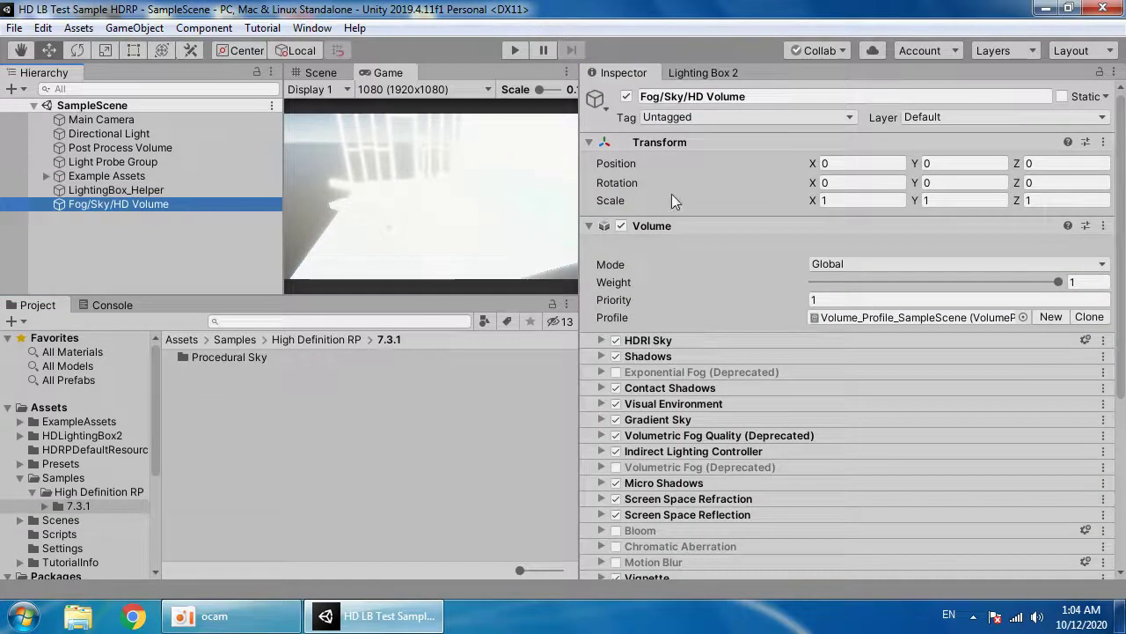
scroll(881, 373, "down", 5)
scroll(880, 373, "up", 5)
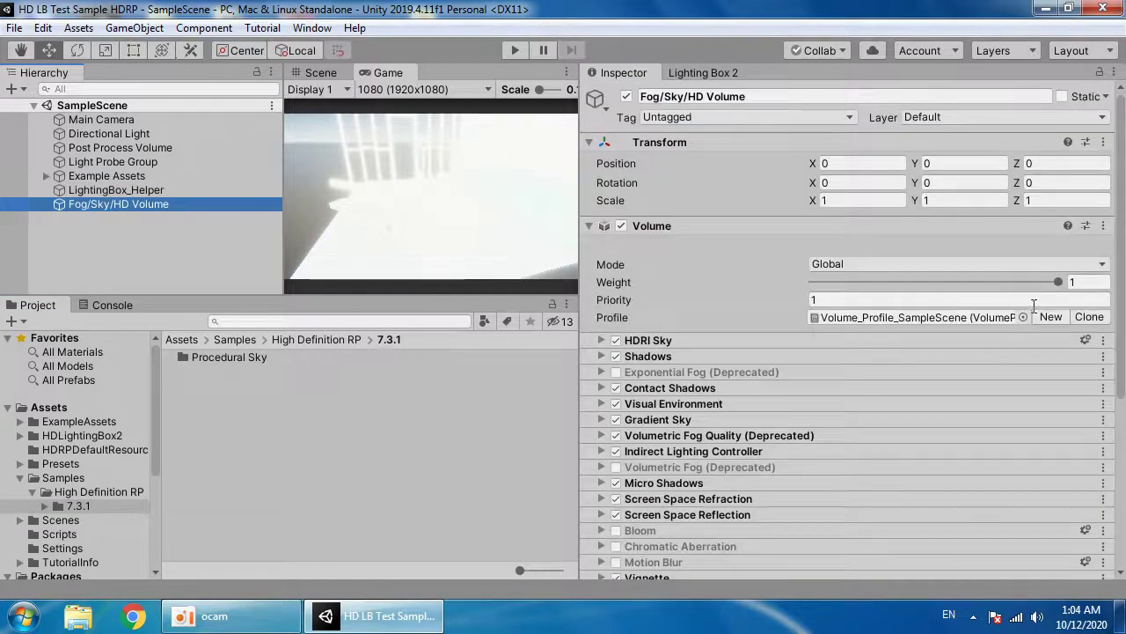
- Refresh Lighting Box 2 in a narrower panel and collapse its Ambient and Sun sections
left_click(735, 73)
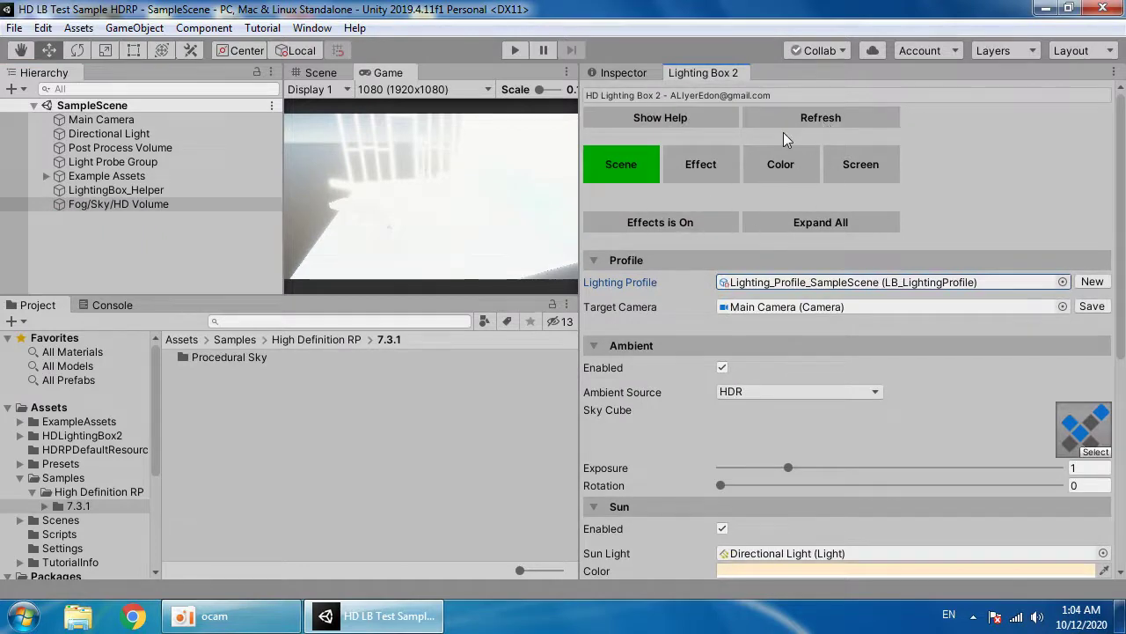
left_click_drag(581, 136, 732, 136)
left_click(971, 122)
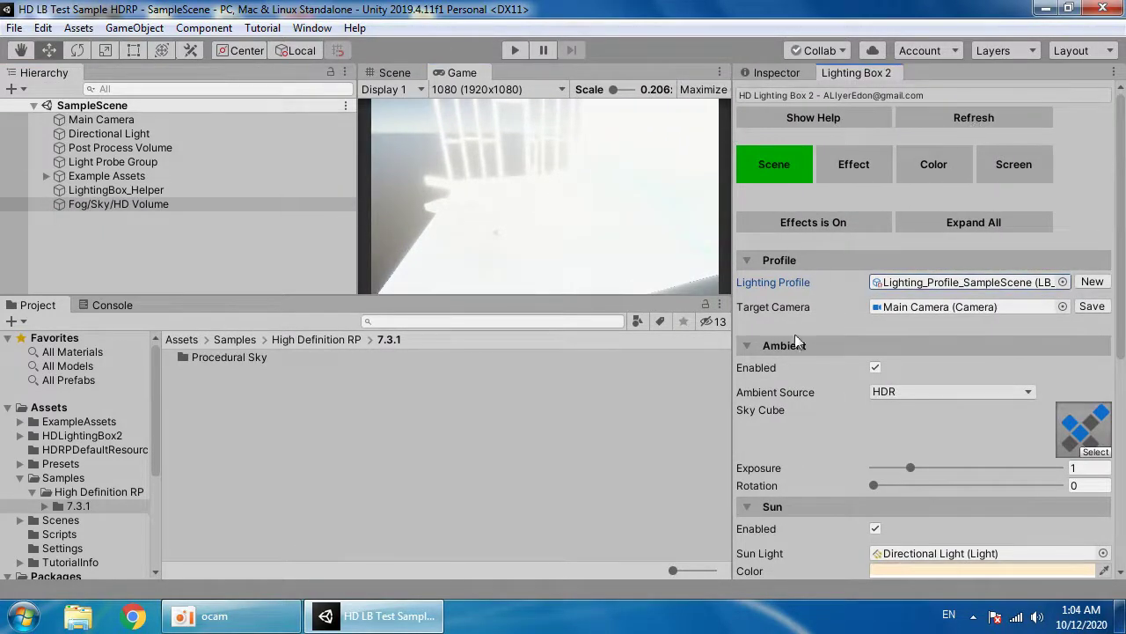
left_click(820, 348)
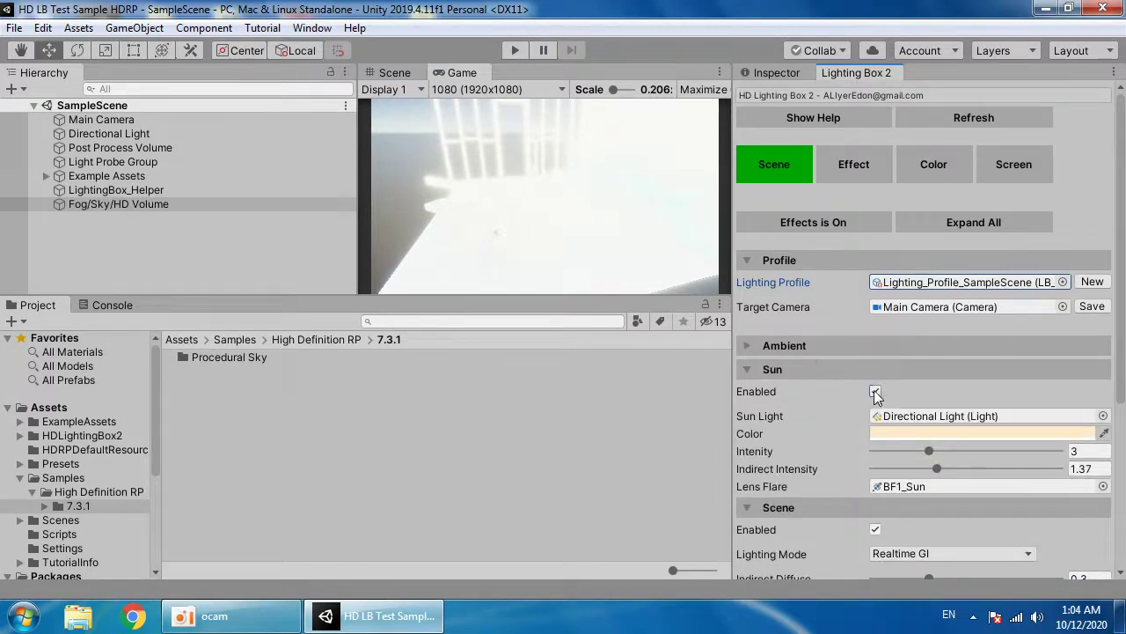
left_click(838, 369)
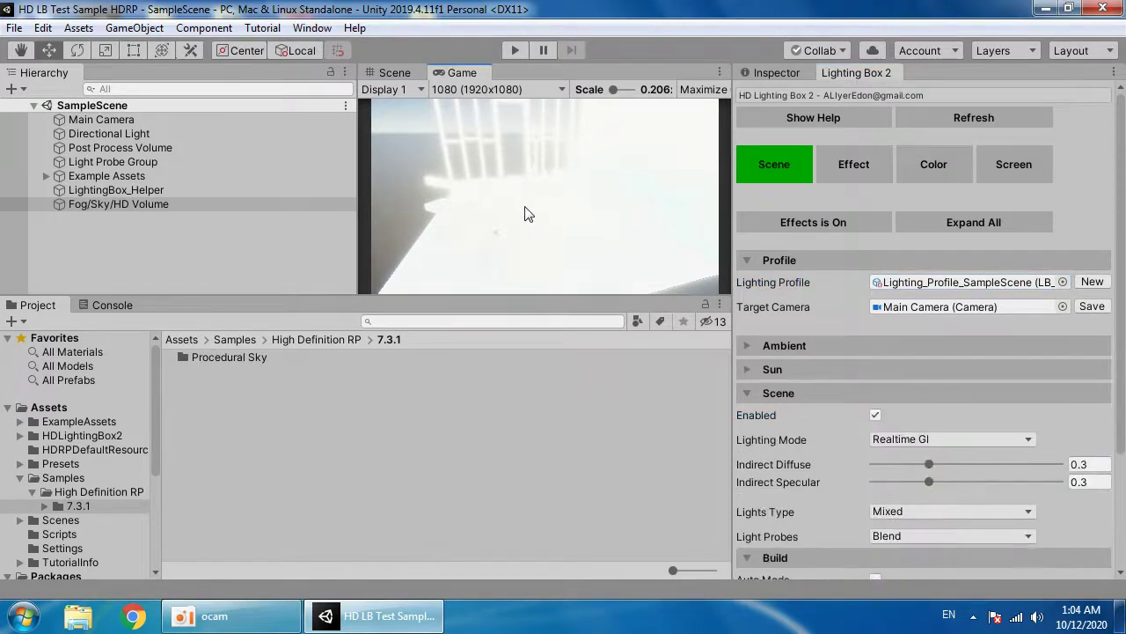
- Search the scene hierarchy for "Volume", clear the search and delete the Post Process Volume
left_click(172, 93)
type("Volume")
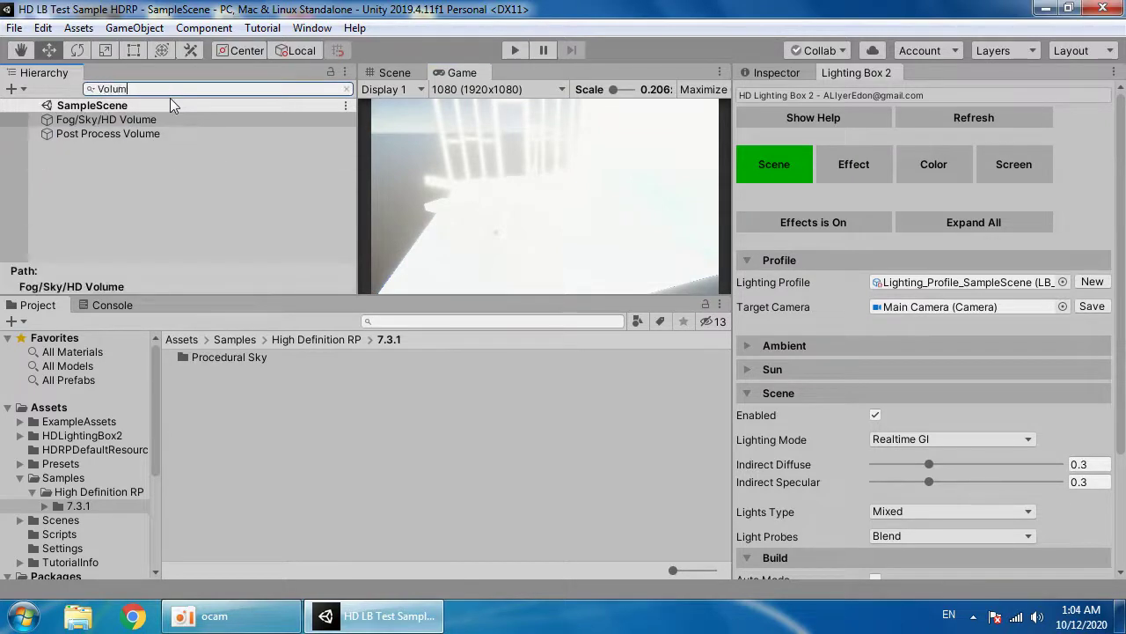
left_click(156, 133)
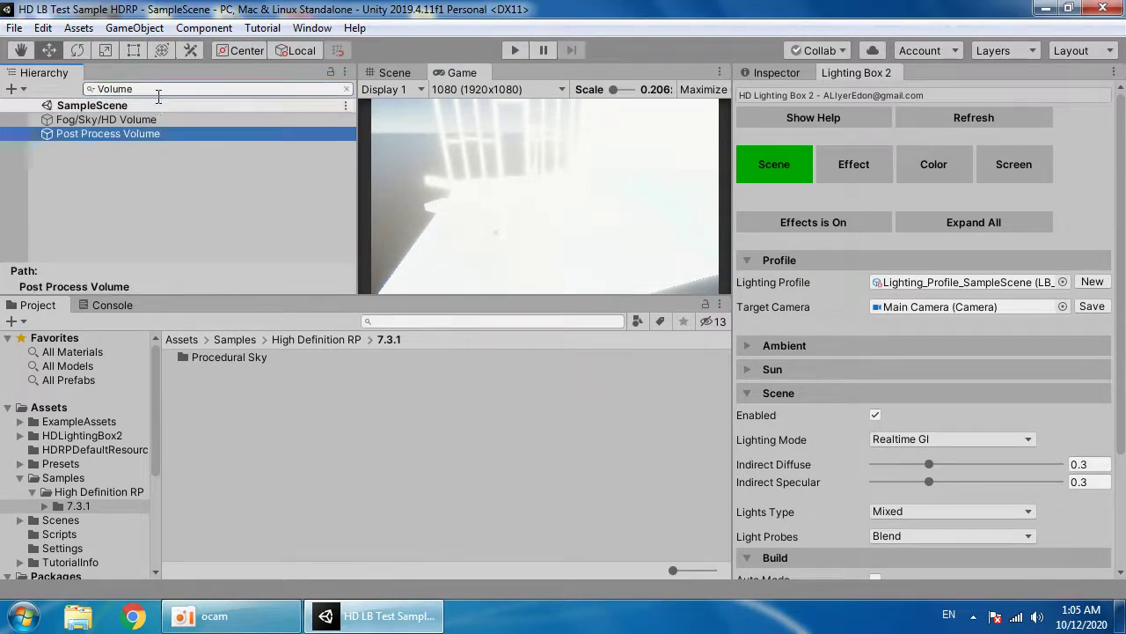
left_click(155, 90)
key("BackSpace")
left_click(755, 72)
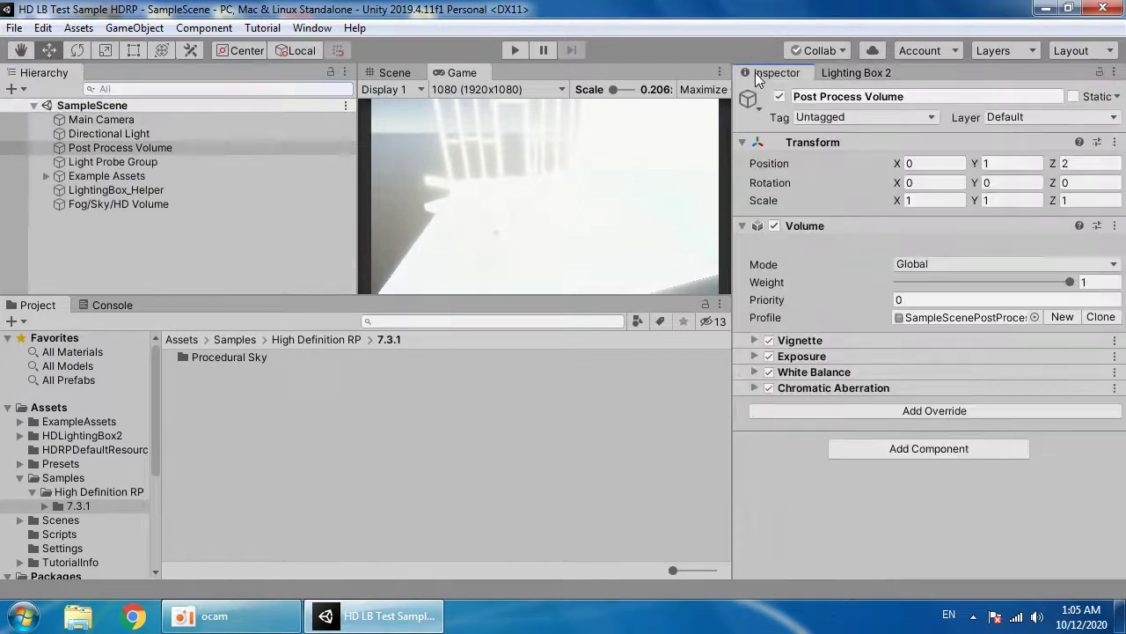
left_click(180, 147)
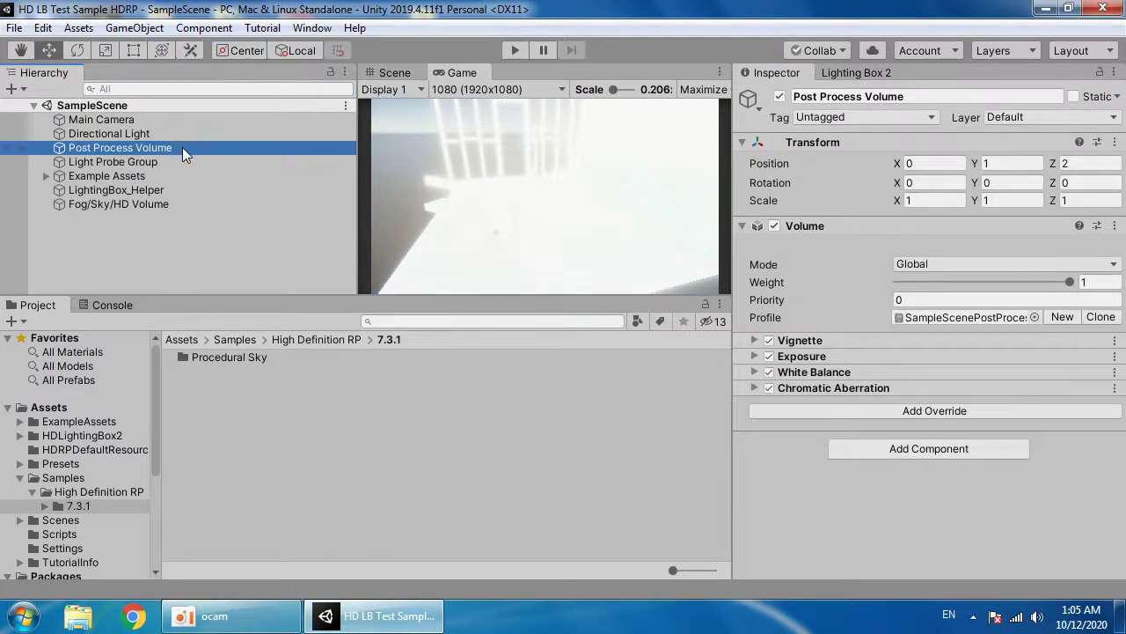
key("Delete")
- Widen the Lighting Box 2 panel with its Ambient section expanded and clear the baked lighting data
left_click(856, 72)
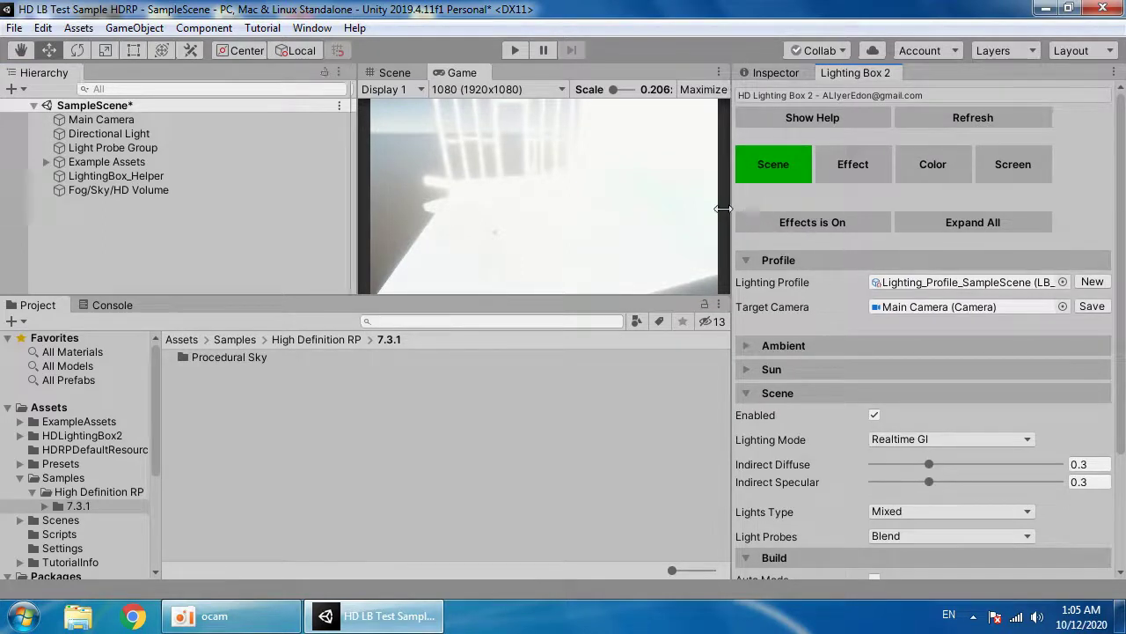
left_click_drag(732, 201, 658, 202)
left_click(705, 345)
scroll(783, 409, "down", 5)
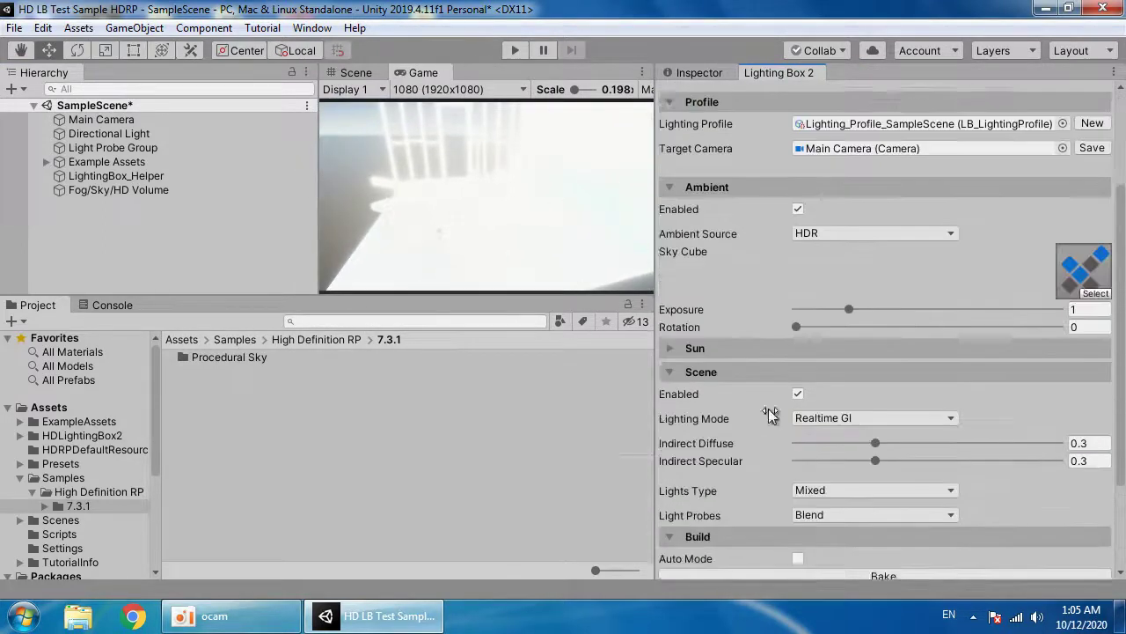
left_click(836, 455)
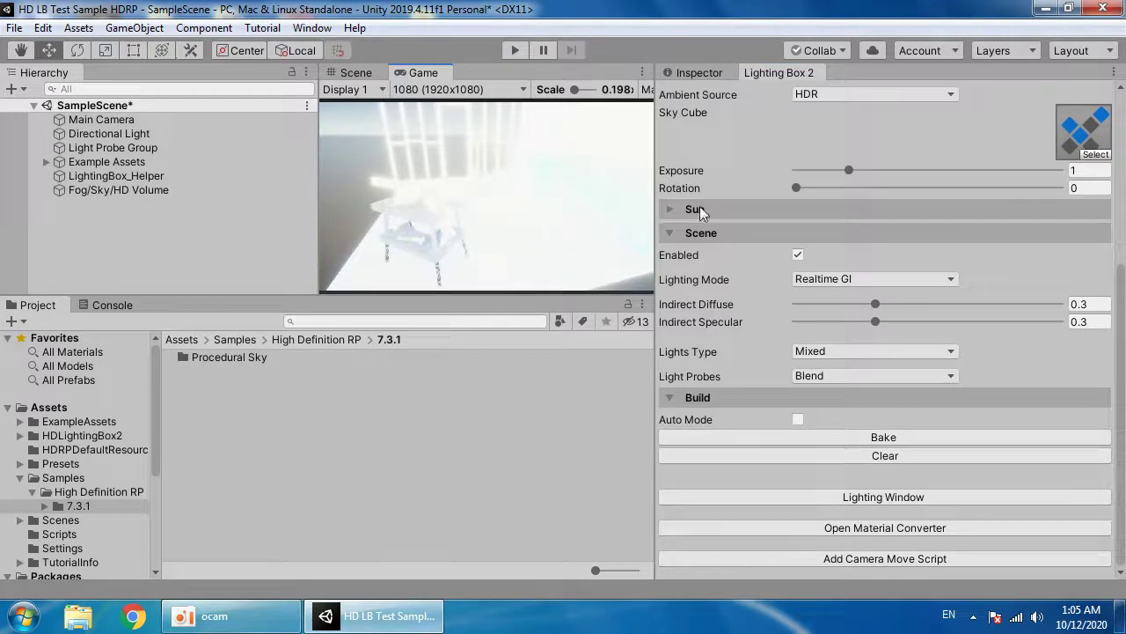
scroll(885, 163, "up", 6)
scroll(748, 356, "down", 6)
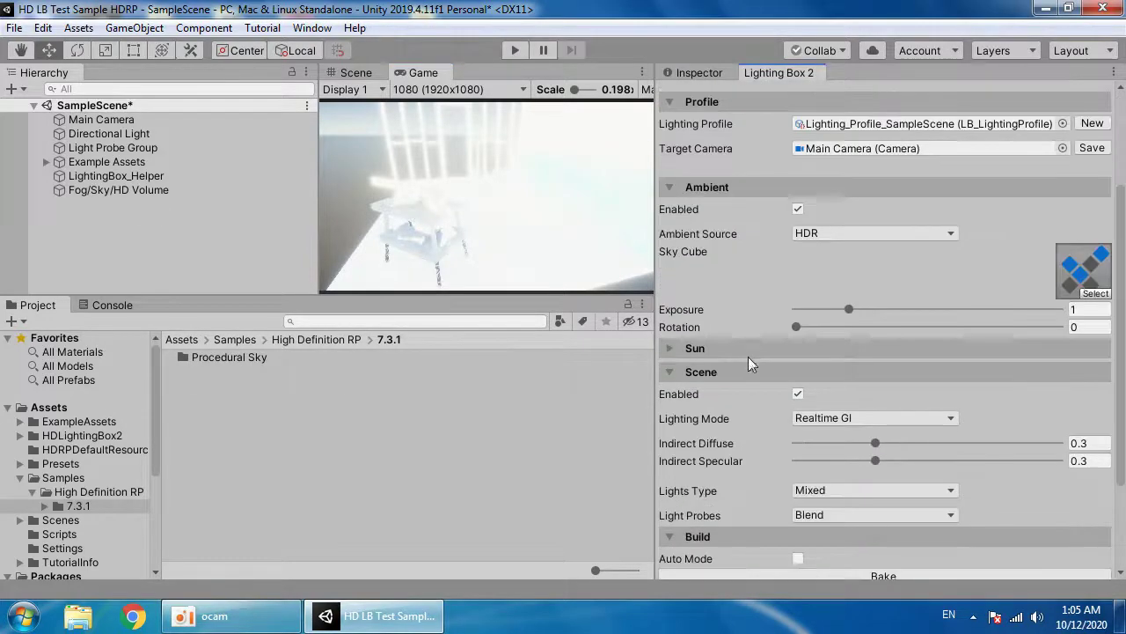
- Open the Lighting window and assign Volume_Profile_SampleScene from the ExampleAssets folder as the environment profile
left_click(858, 500)
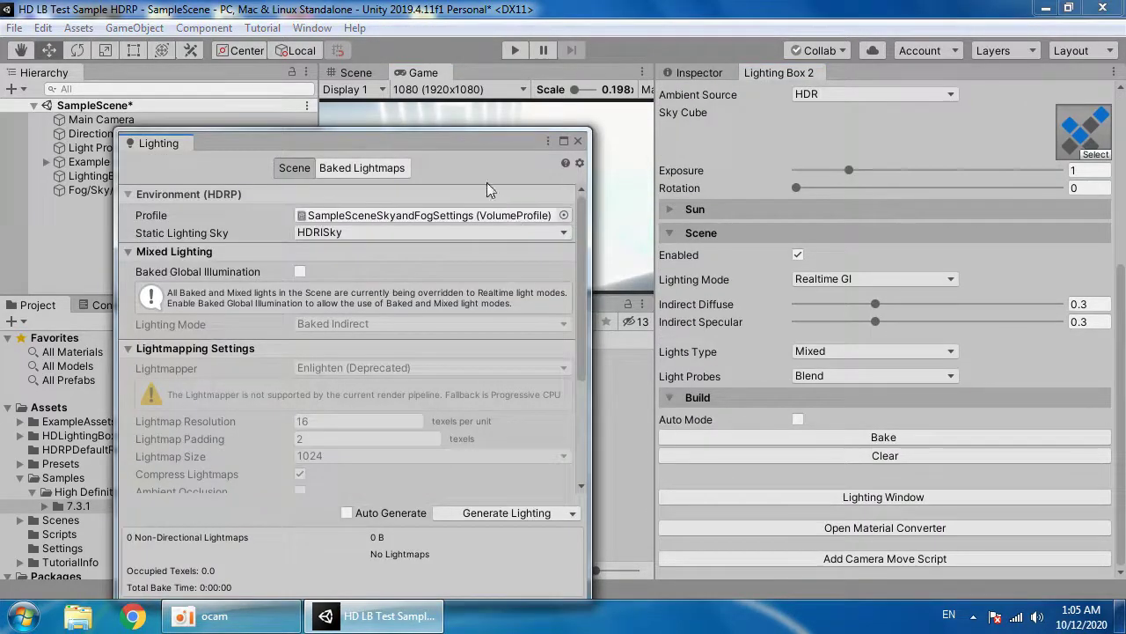
left_click_drag(442, 138, 624, 141)
left_click(696, 74)
left_click(118, 190)
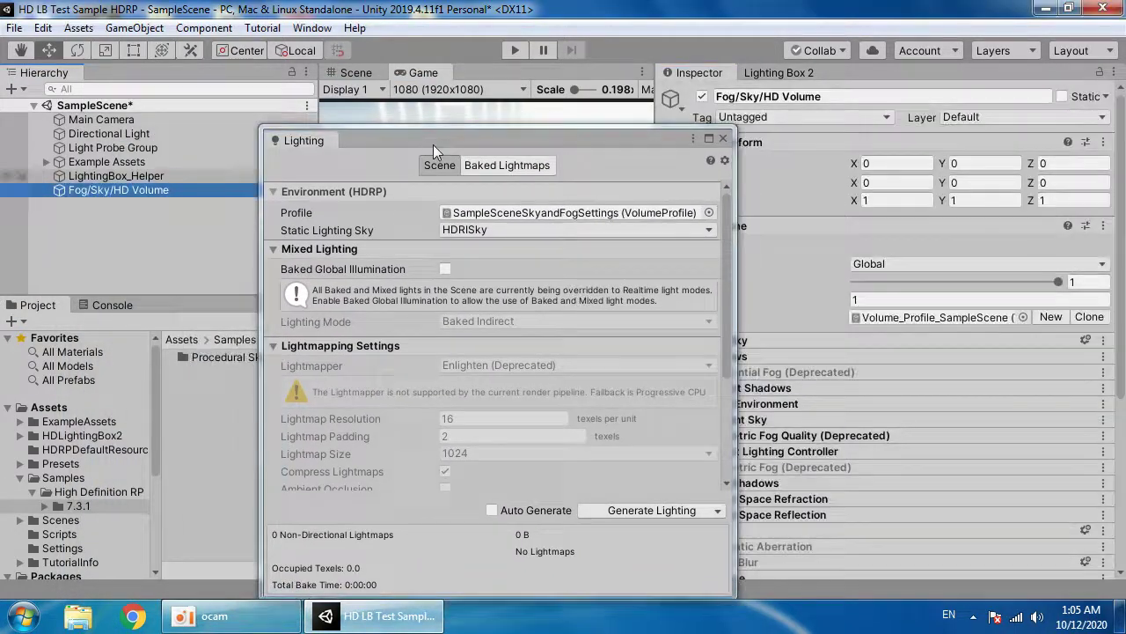
left_click_drag(433, 141, 642, 112)
left_click(857, 319)
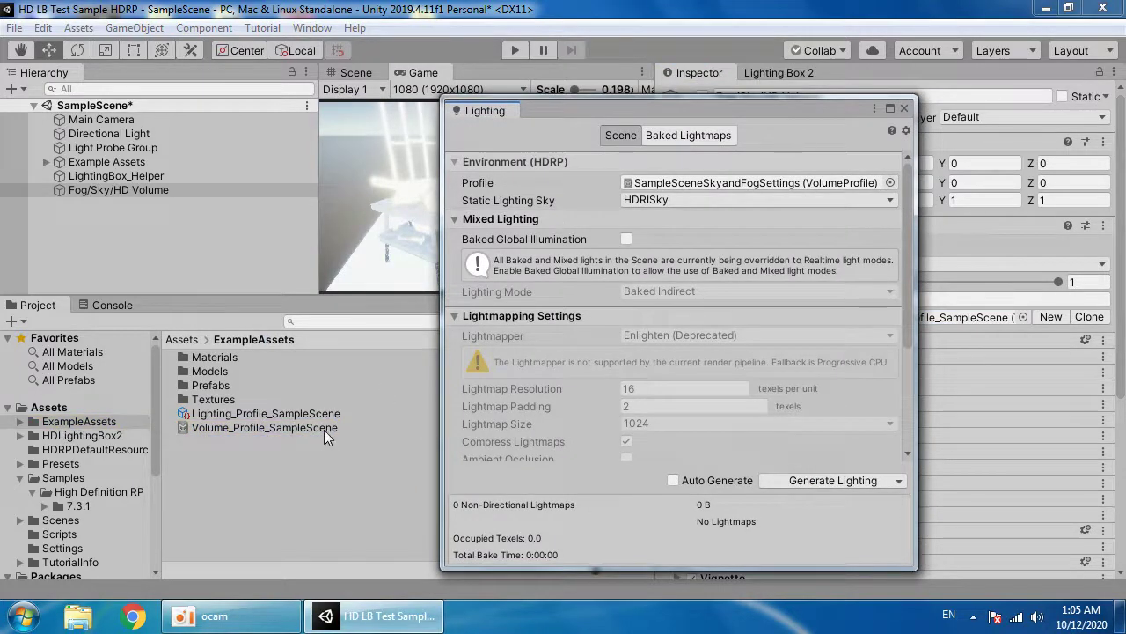
left_click_drag(324, 430, 642, 184)
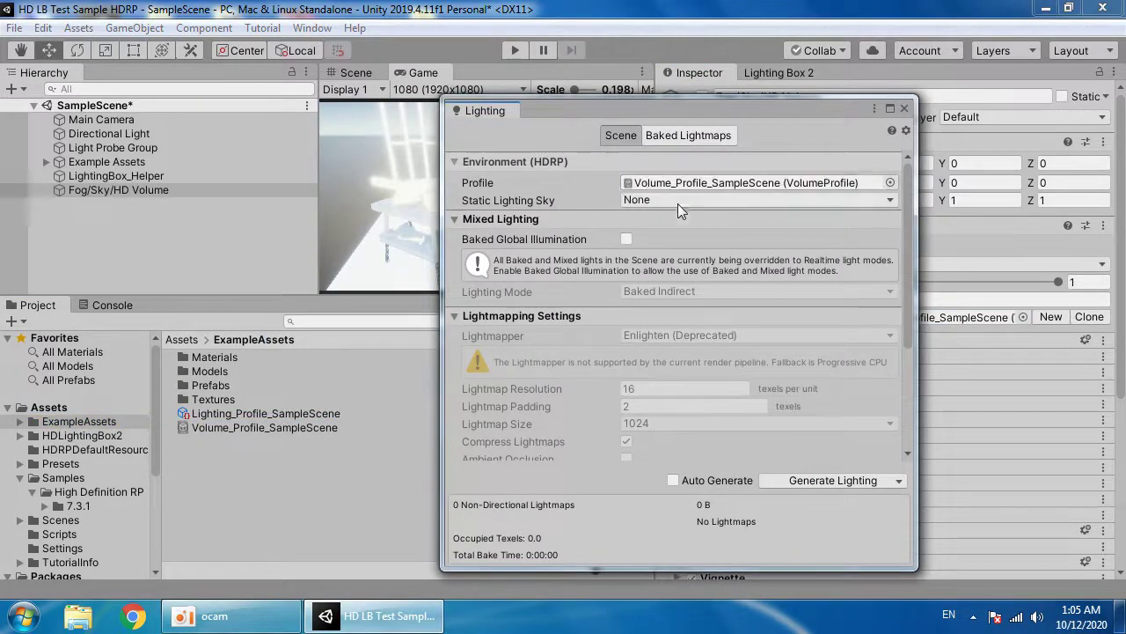
- Choose a static lighting sky for the scene environment and close the Lighting window
left_click(678, 201)
left_click(673, 261)
left_click(904, 108)
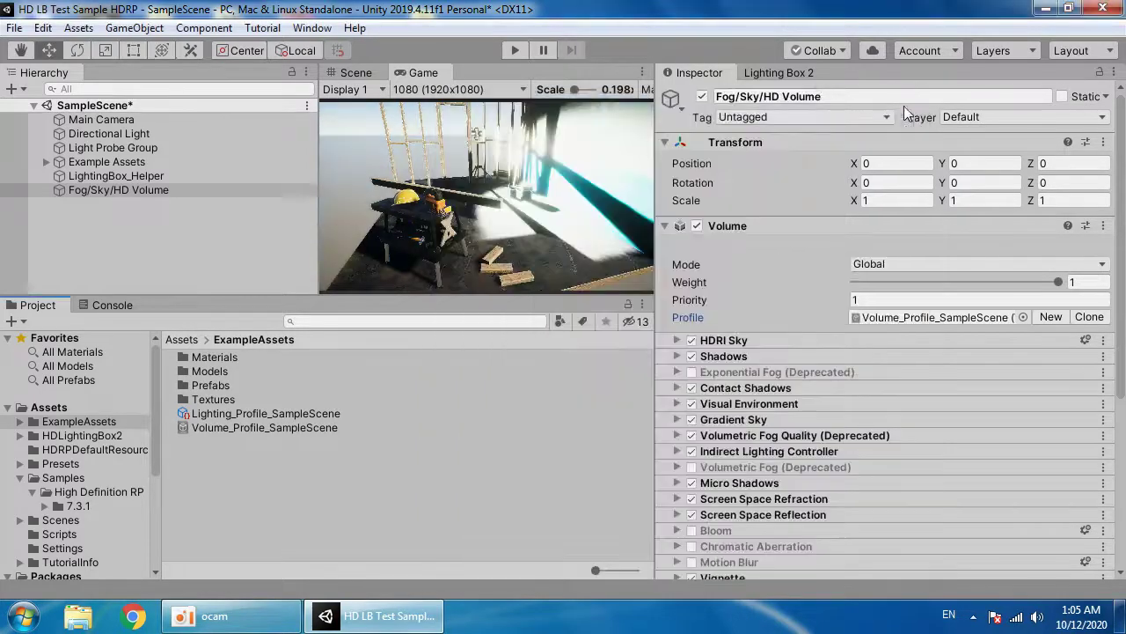
- Lower the ambient exposure to 0.43 in the Lighting Box 2 scene settings and expand the Sun section
left_click(778, 72)
scroll(925, 131, "up", 5)
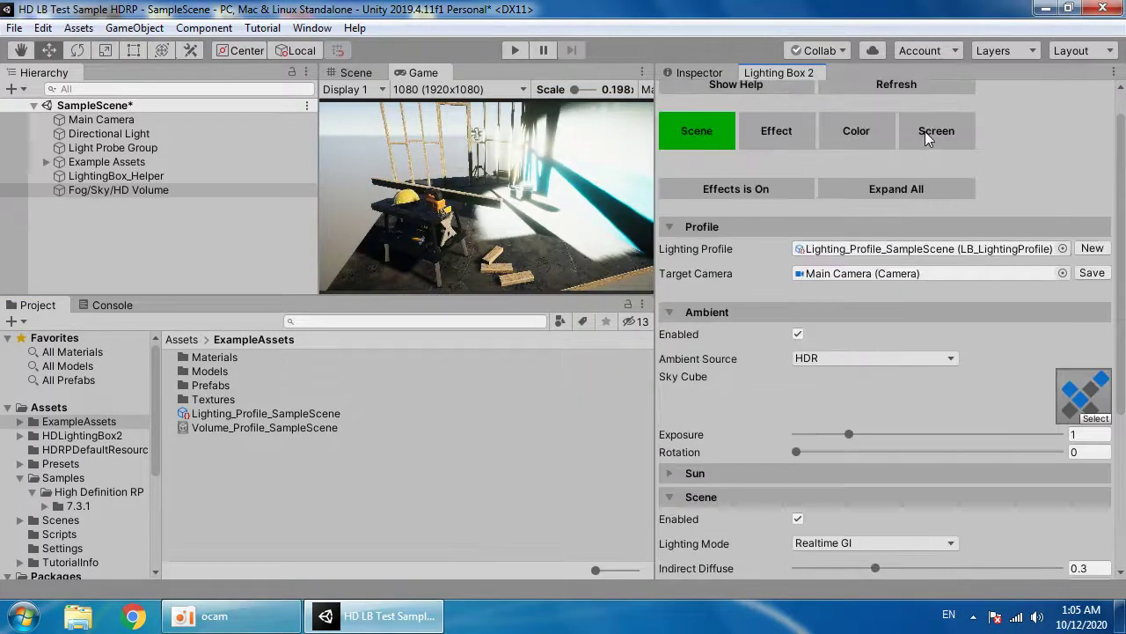
scroll(768, 278, "up", 1)
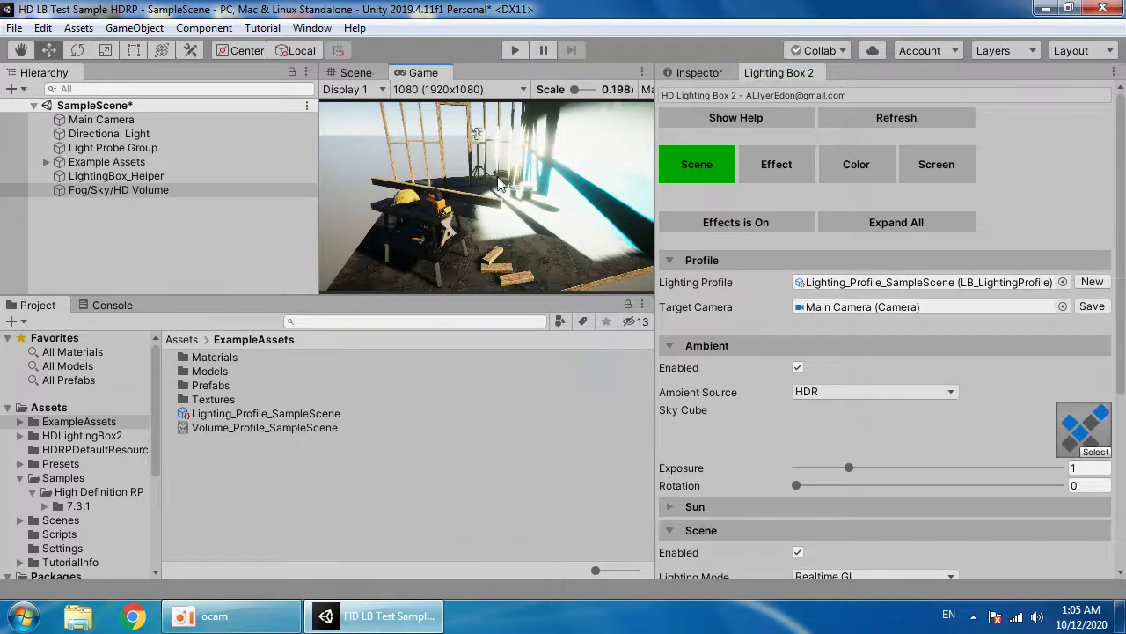
scroll(772, 299, "down", 6)
scroll(732, 278, "down", 2)
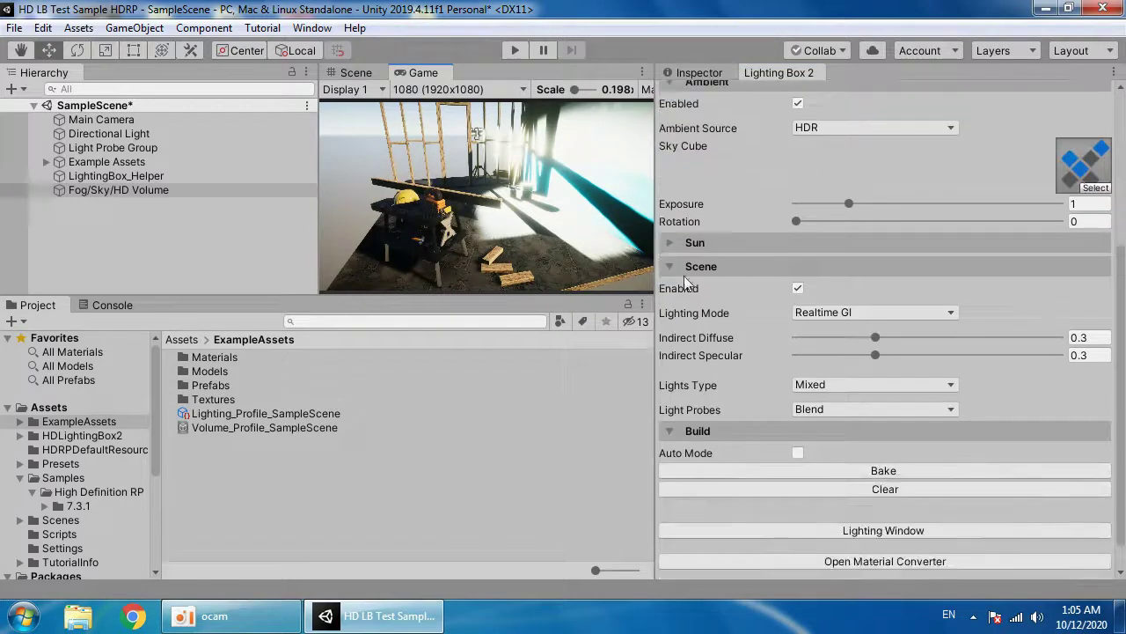
scroll(792, 295, "up", 3)
mouse_move(849, 309)
left_mouse_down()
mouse_move(781, 309)
mouse_move(833, 311)
left_mouse_up()
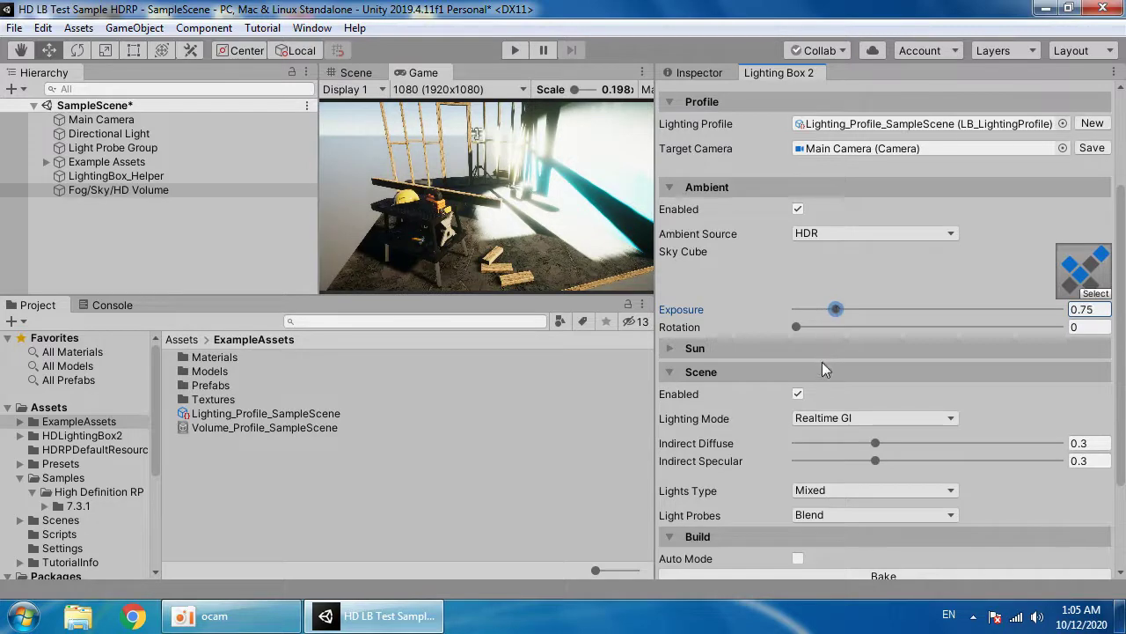
left_click(745, 349)
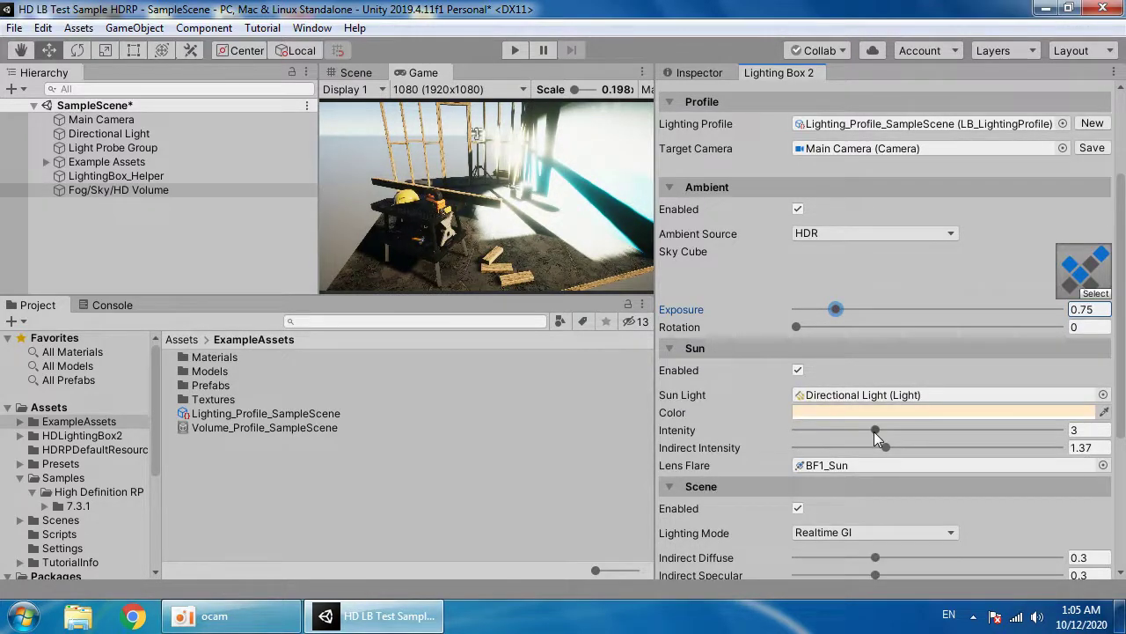
mouse_move(836, 312)
left_mouse_down()
mouse_move(807, 310)
mouse_move(819, 310)
left_mouse_up()
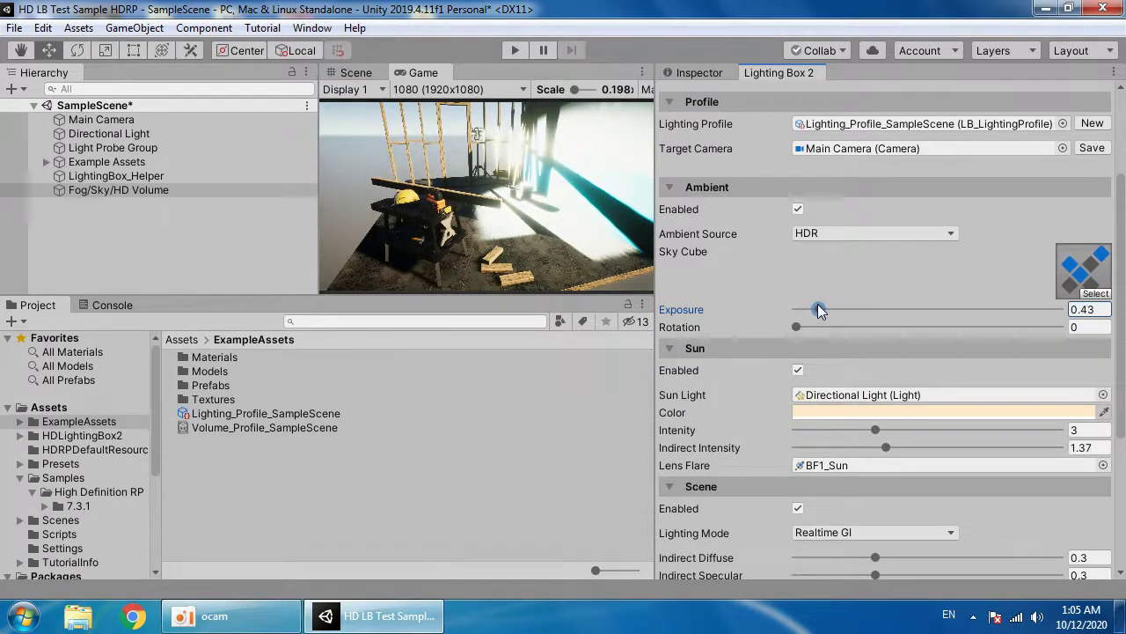
- Reduce the sun intensity to 2.16 and widen the Lighting Box 2 panel
left_click(873, 429)
mouse_move(872, 430)
left_mouse_down()
mouse_move(832, 430)
mouse_move(881, 415)
left_mouse_up()
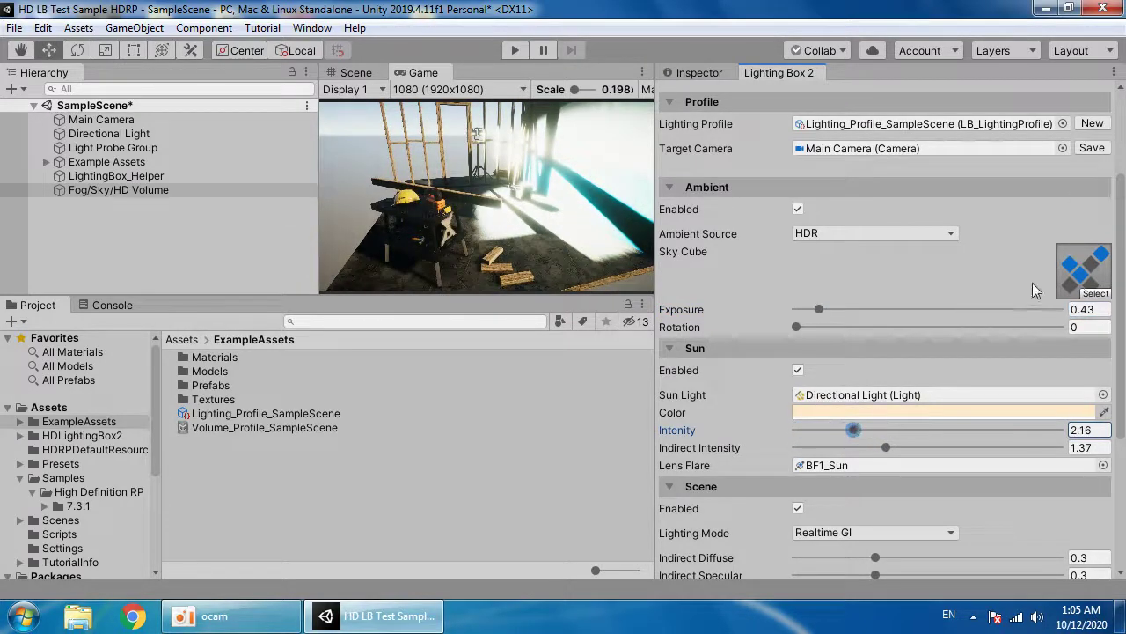
left_click_drag(649, 244, 589, 251)
scroll(704, 387, "down", 3)
scroll(709, 387, "down", 3)
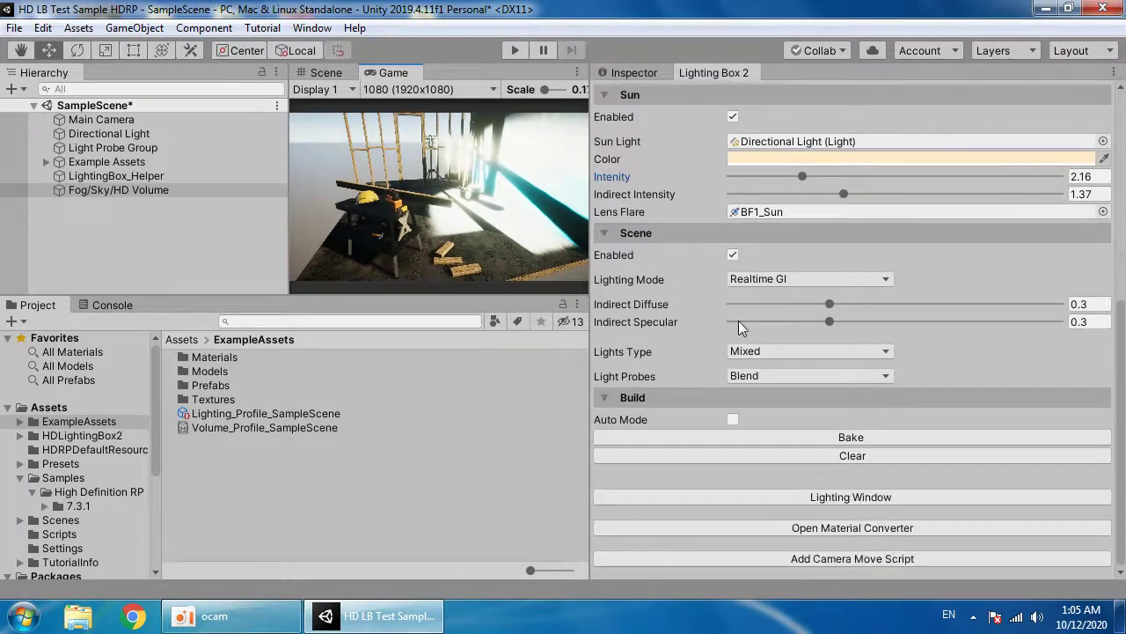
scroll(773, 401, "up", 13)
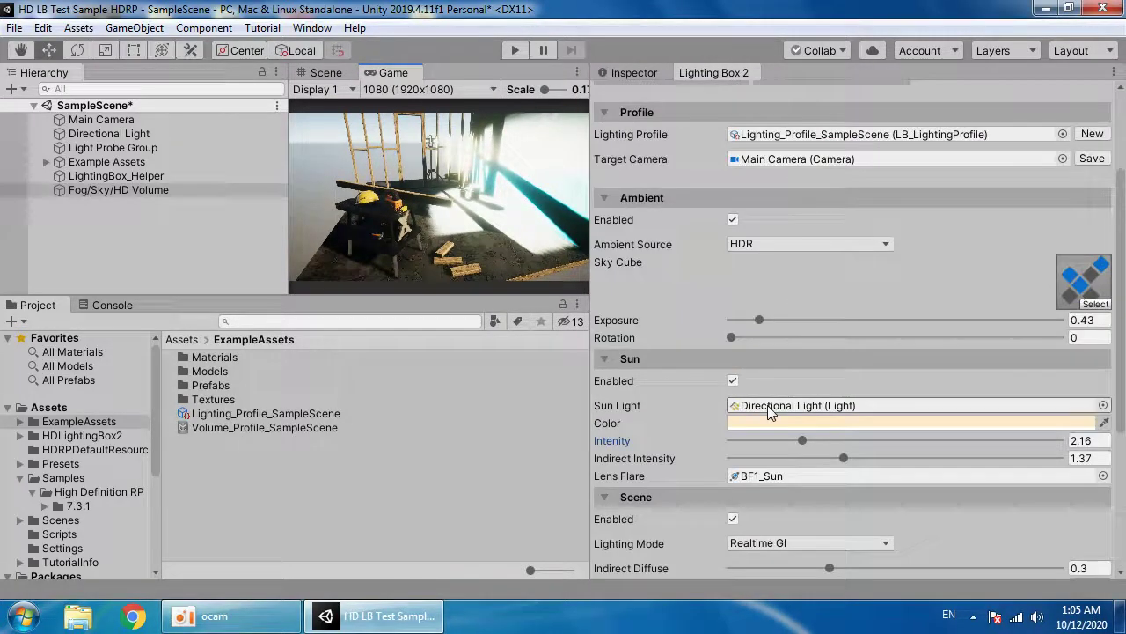
- Lower the color grading exposure to 0.627 in the Lighting Box 2 color settings
left_click(708, 164)
left_click(773, 165)
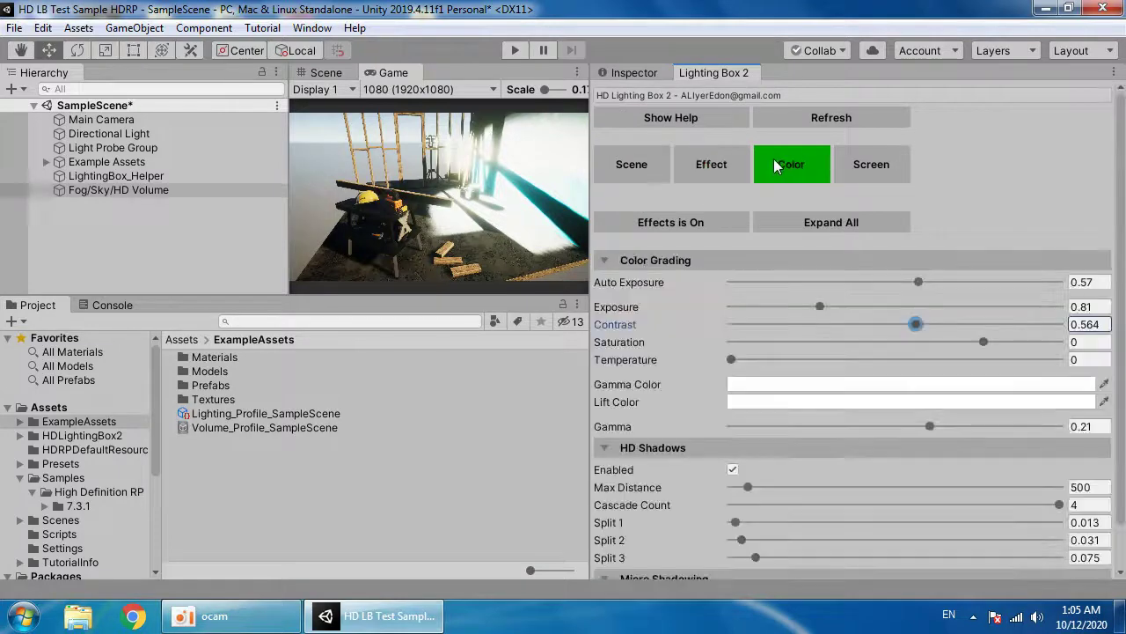
mouse_move(820, 306)
left_mouse_down()
mouse_move(778, 306)
mouse_move(800, 306)
left_mouse_up()
- Try the Procedural ambient source in the scene settings and switch it back to HDR
left_click(852, 163)
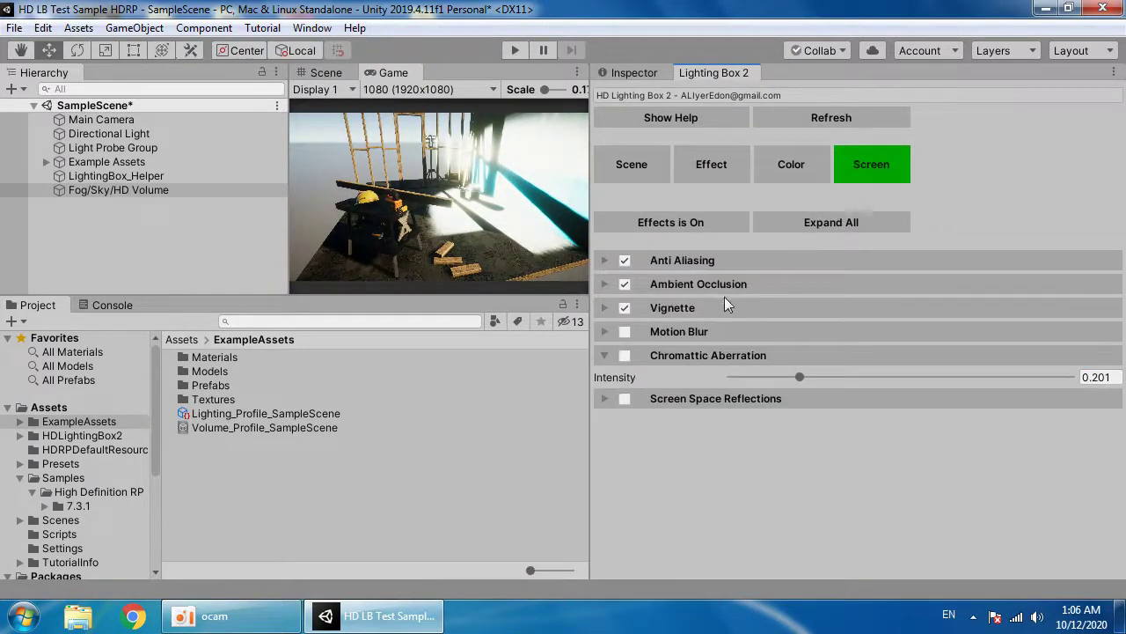
left_click(711, 166)
left_click(656, 168)
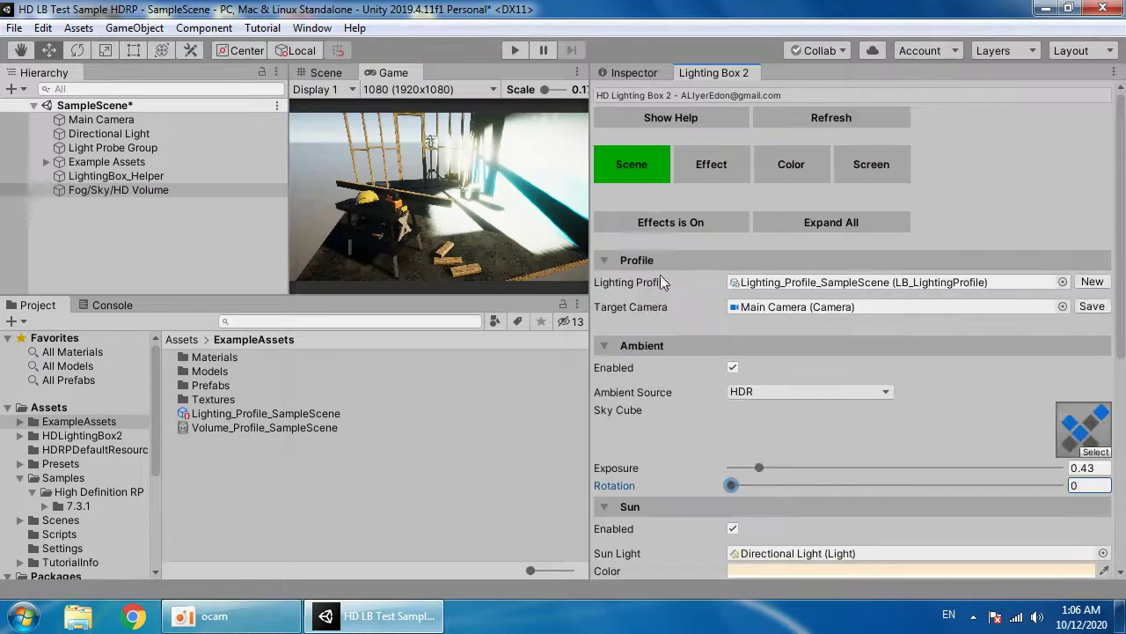
scroll(670, 375, "down", 3)
left_click(830, 237)
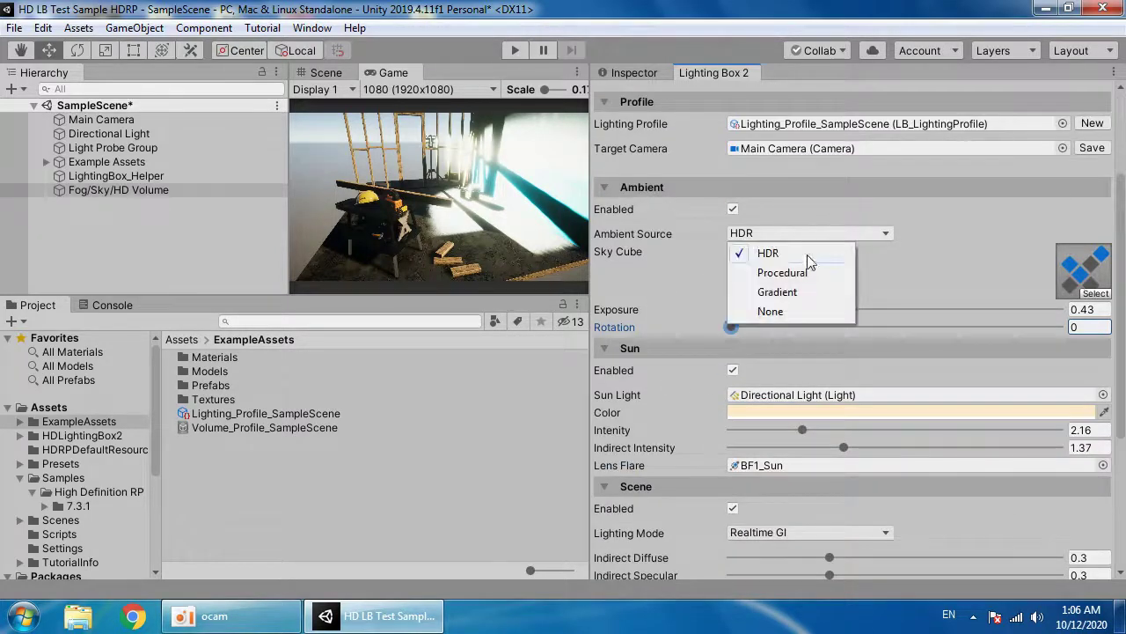
left_click(800, 271)
left_click(781, 236)
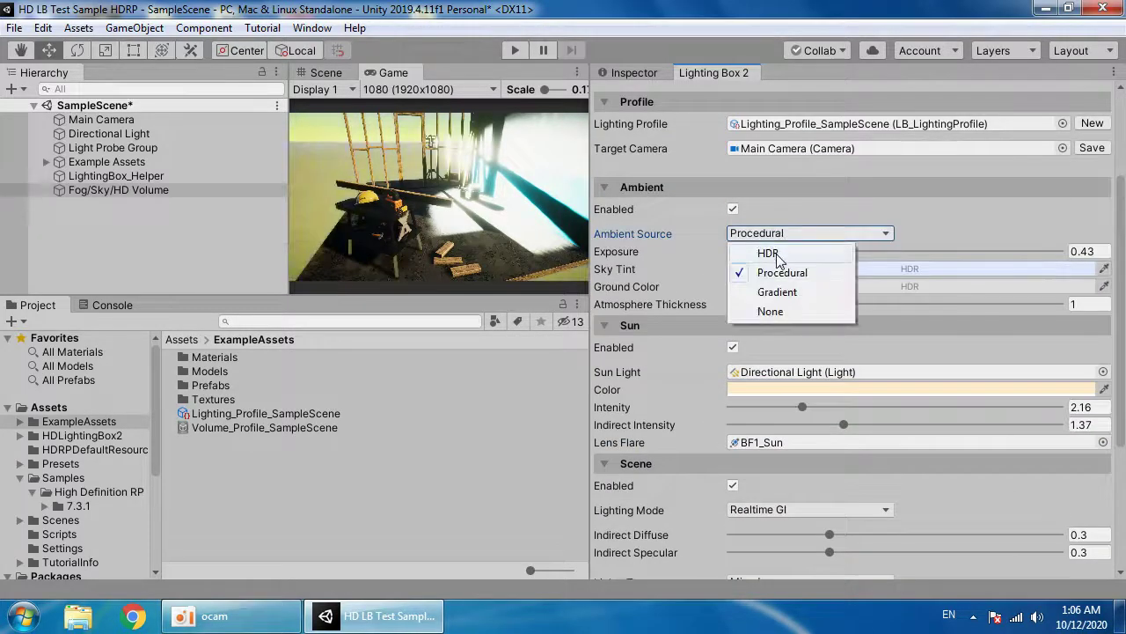
left_click(768, 253)
- Raise the color grading gamma to 0.464 in the Lighting Box 2 color settings
scroll(675, 304, "up", 2)
scroll(682, 315, "down", 4)
scroll(790, 251, "up", 6)
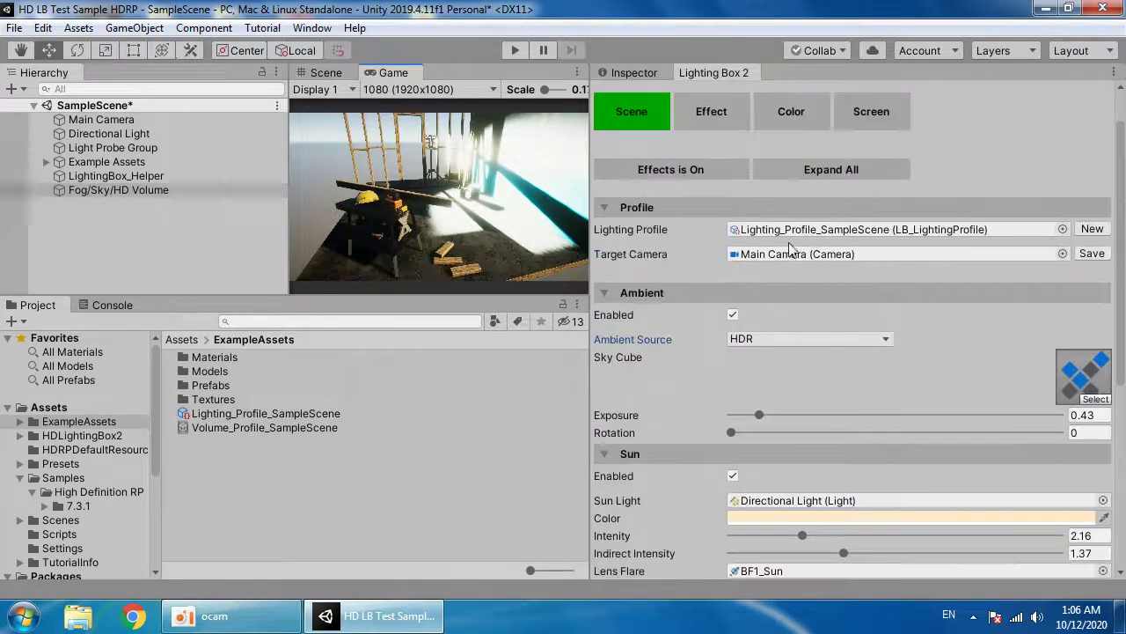
left_click(791, 111)
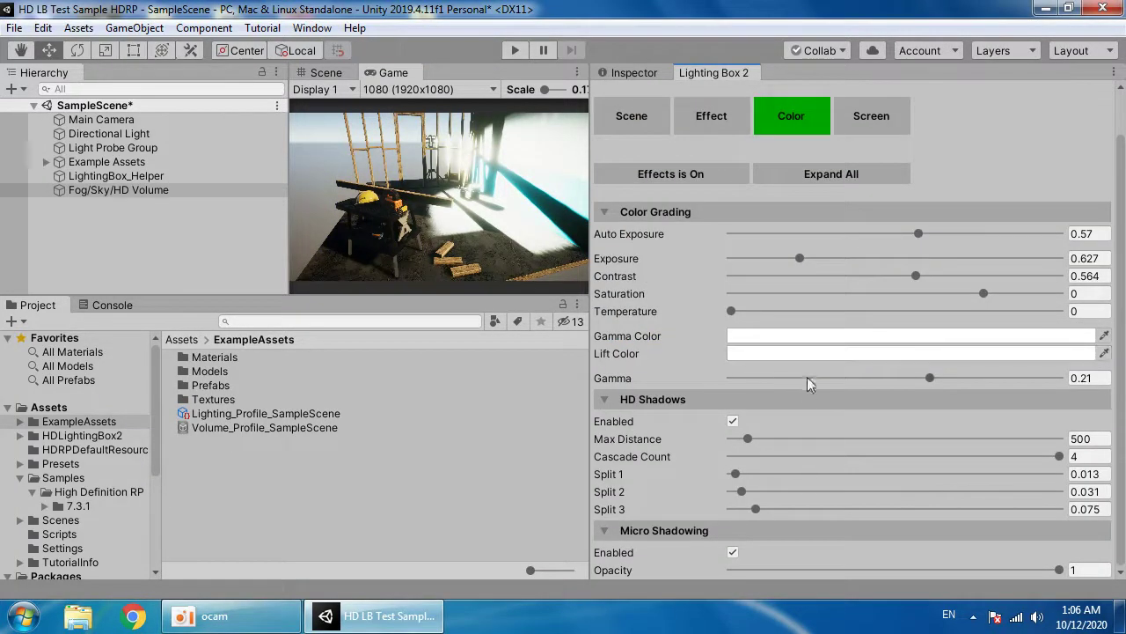
left_click_drag(920, 377, 971, 377)
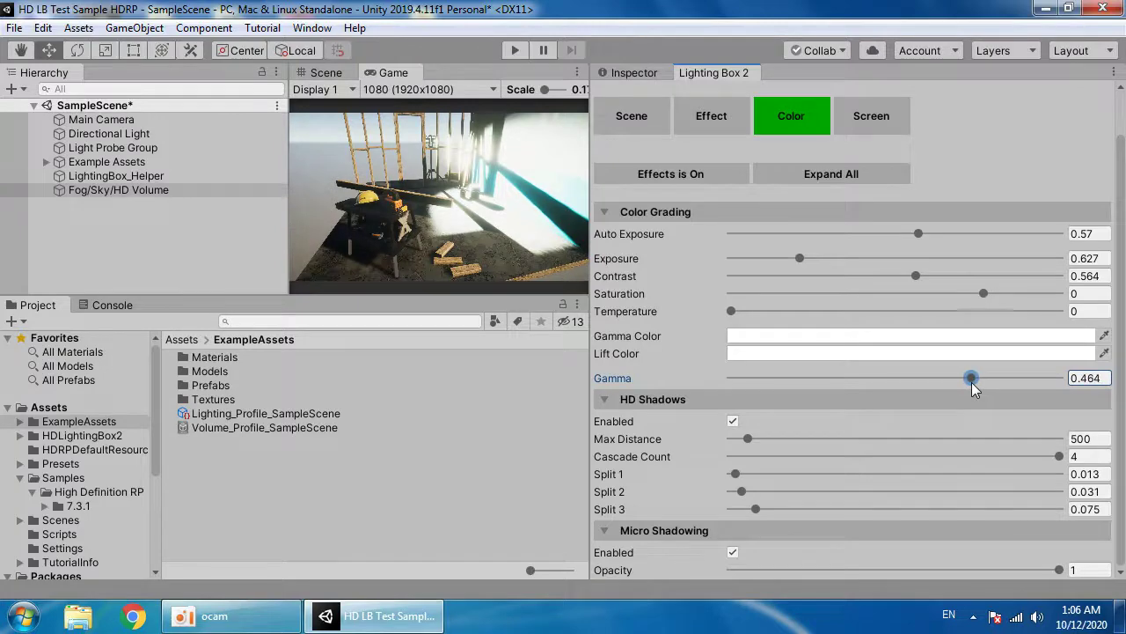
- Reduce the sun intensity to 1.95 in the Lighting Box 2 scene settings
scroll(800, 307, "up", 2)
left_click(721, 171)
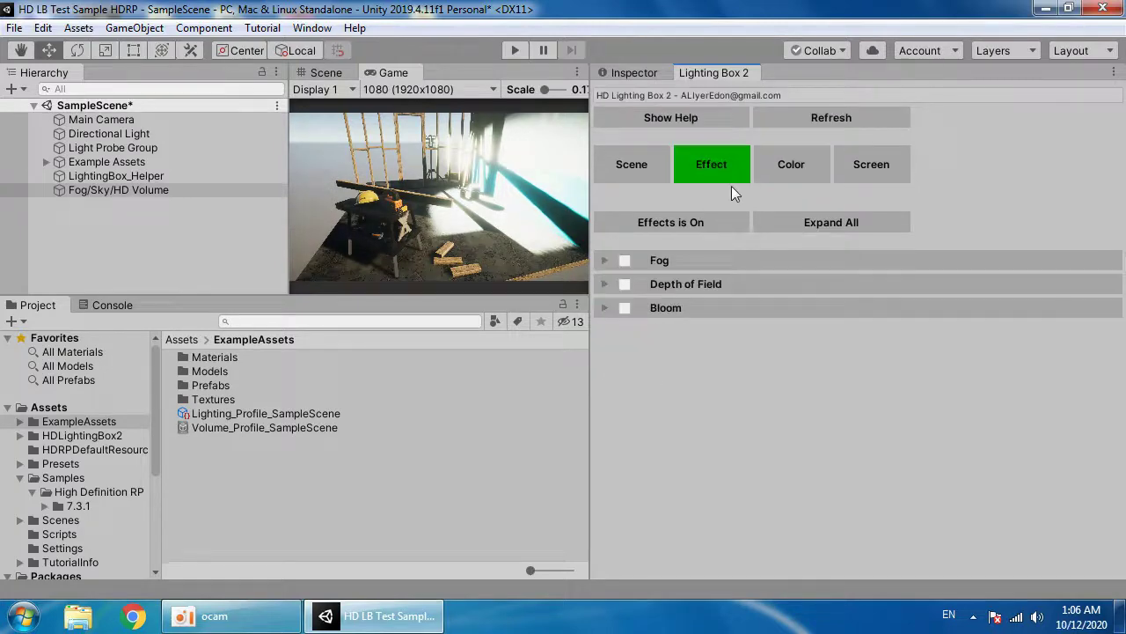
left_click(644, 171)
scroll(681, 428, "down", 1)
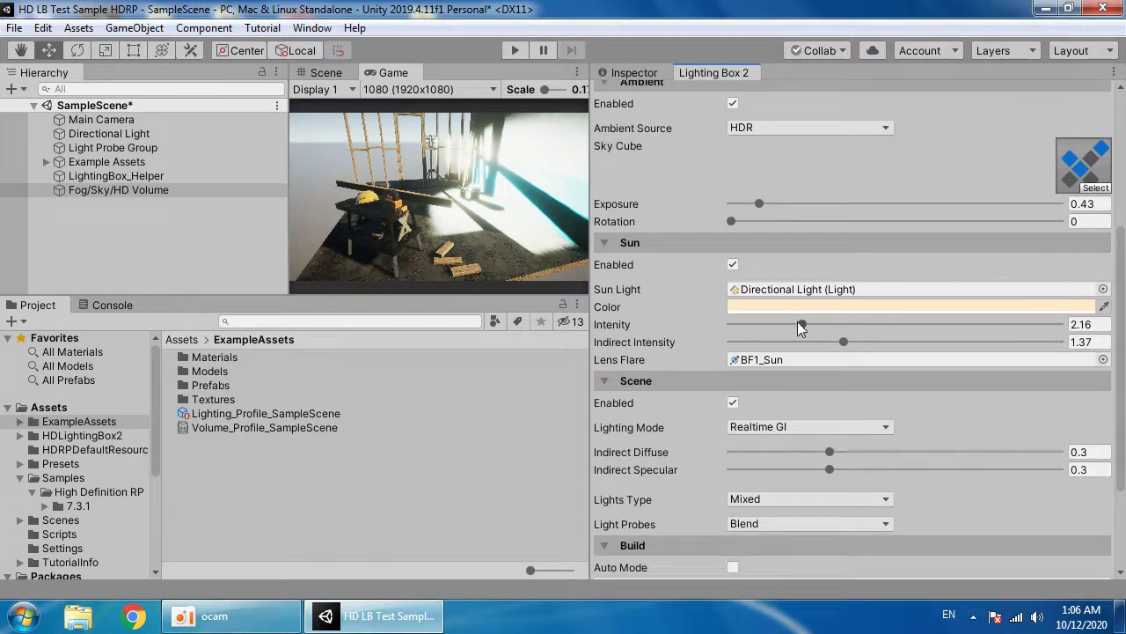
mouse_move(801, 324)
left_mouse_down()
mouse_move(736, 324)
mouse_move(794, 324)
left_mouse_up()
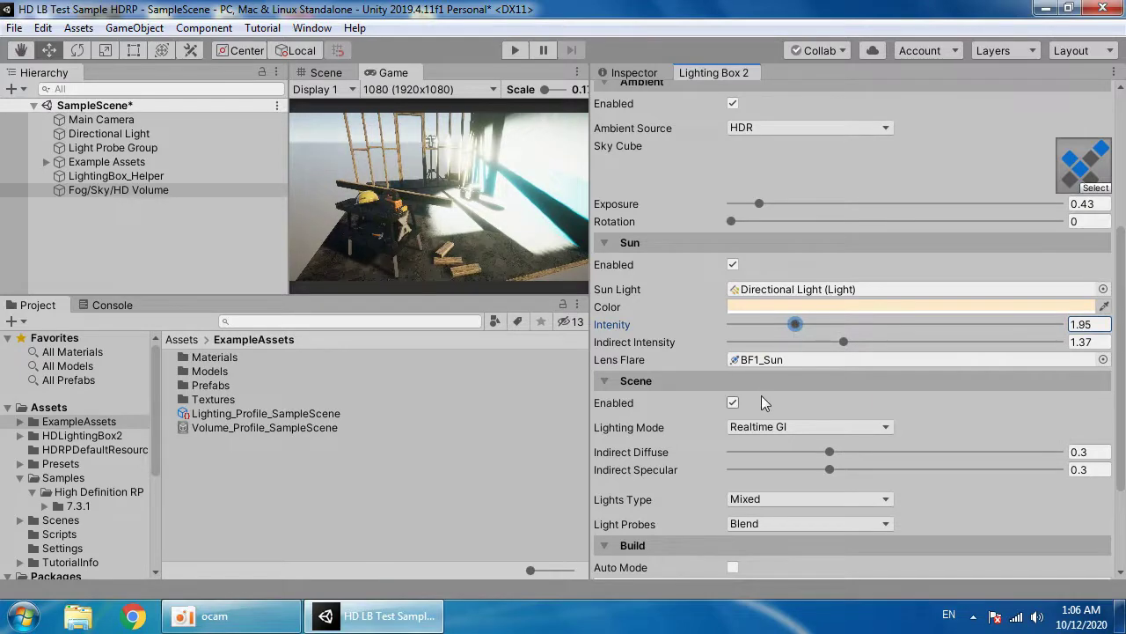
- Search the scene hierarchy for "Spot", select the Spot Light and show its properties in the Inspector
scroll(761, 410, "up", 5)
left_click(118, 190)
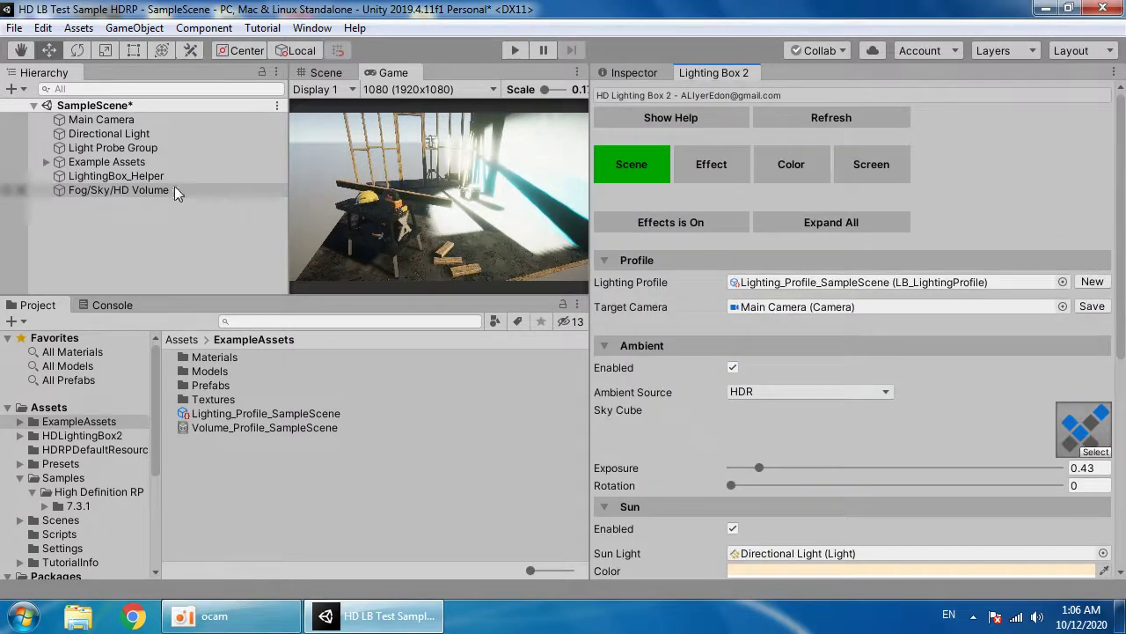
left_click(116, 176)
left_click(140, 147)
left_click(101, 120)
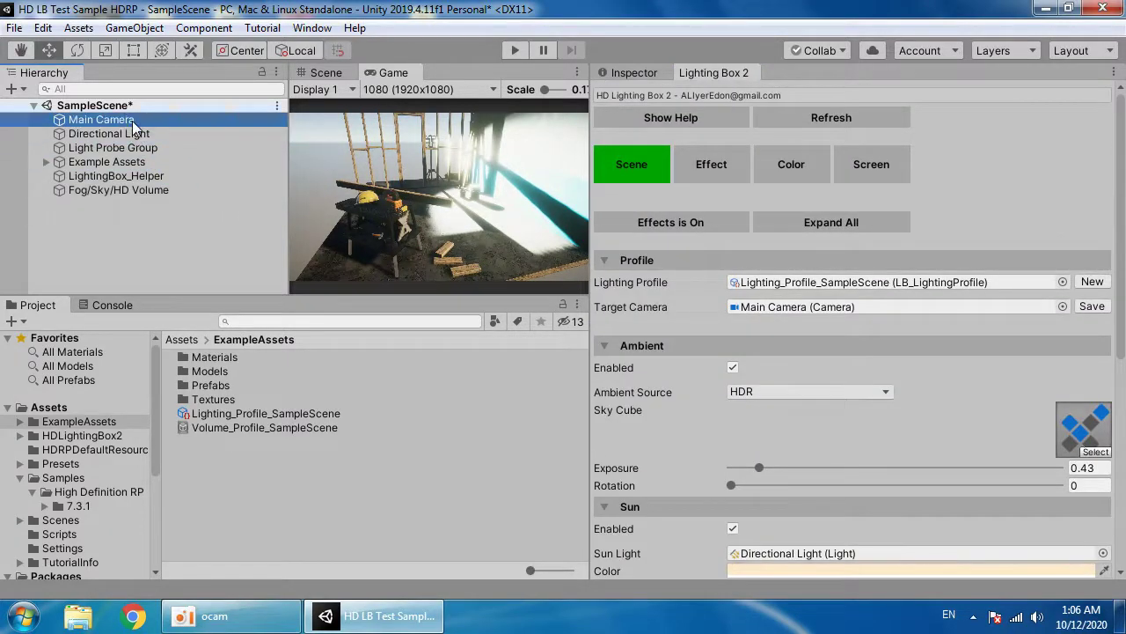
left_click(165, 90)
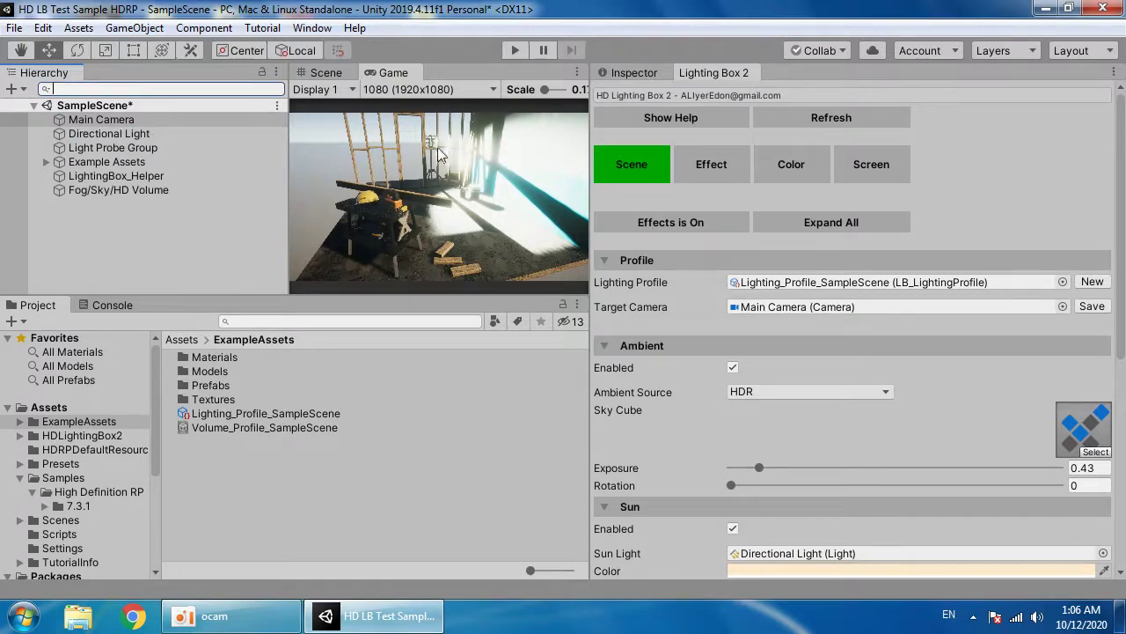
type("Spot")
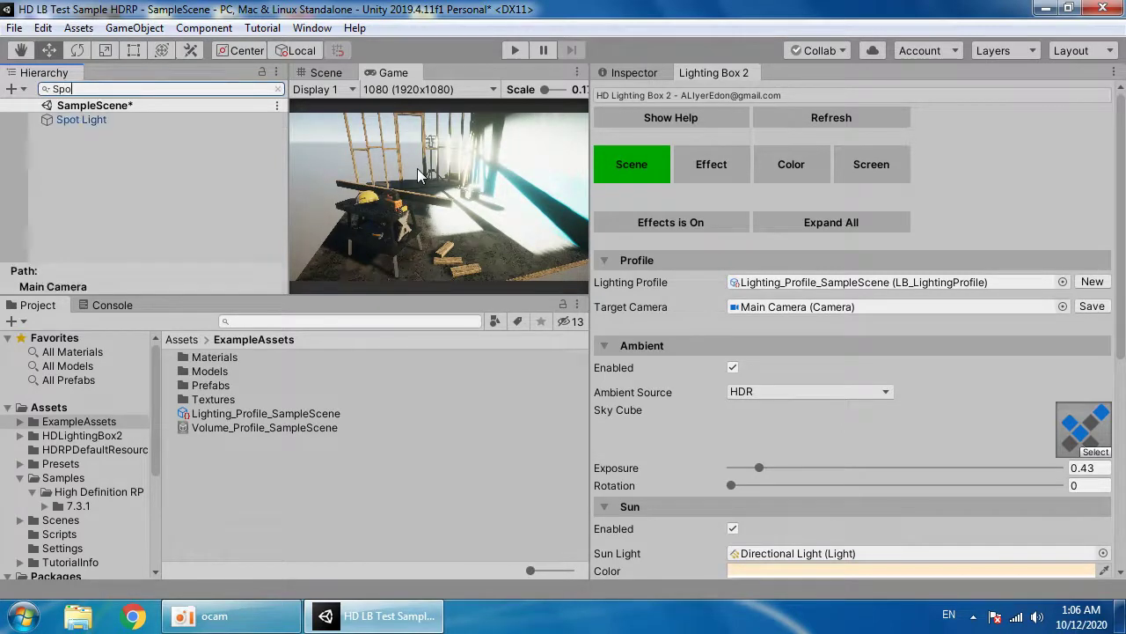
left_click(171, 110)
left_click(171, 120)
left_click(616, 73)
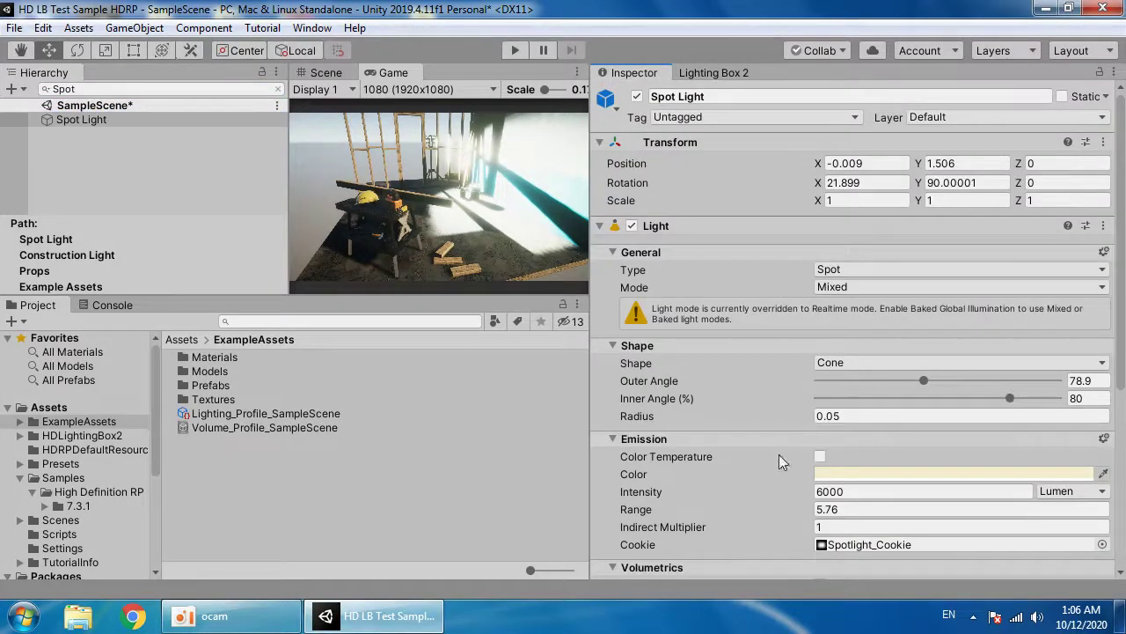
- Set the Spot Light's intensity to 100 lumen and open the color settings of Lighting Box 2
left_click(847, 494)
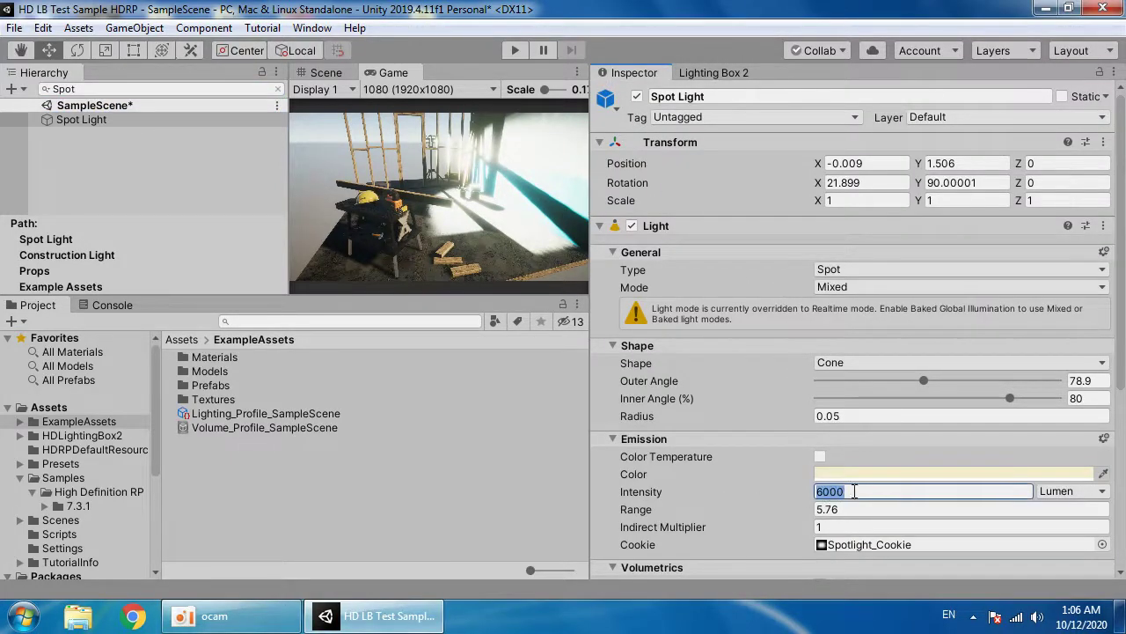
type("100")
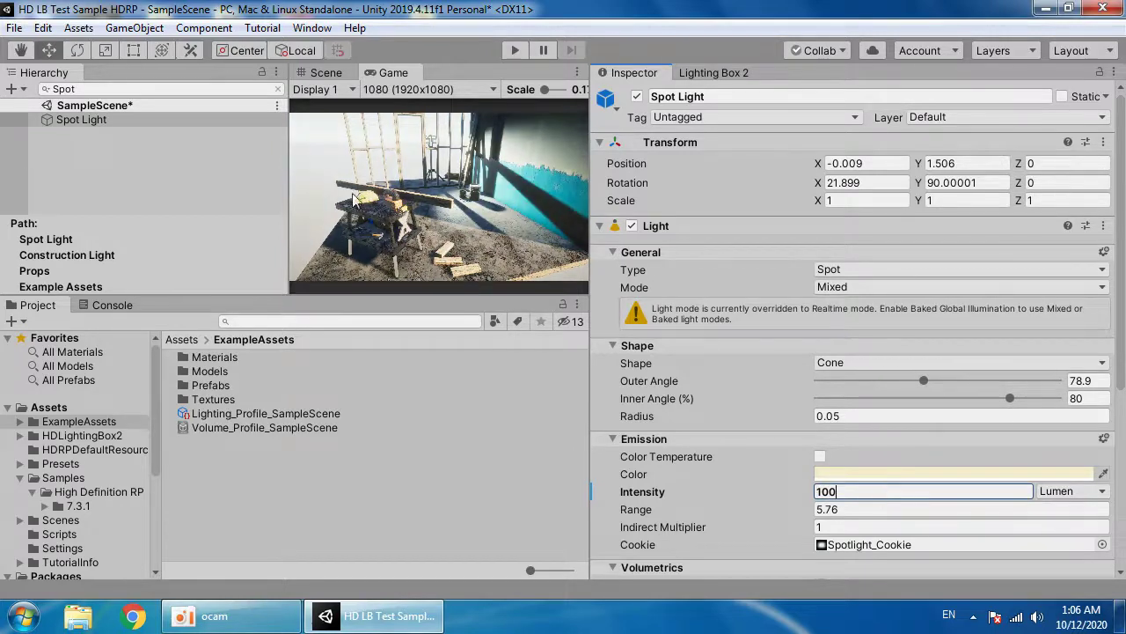
left_click(734, 76)
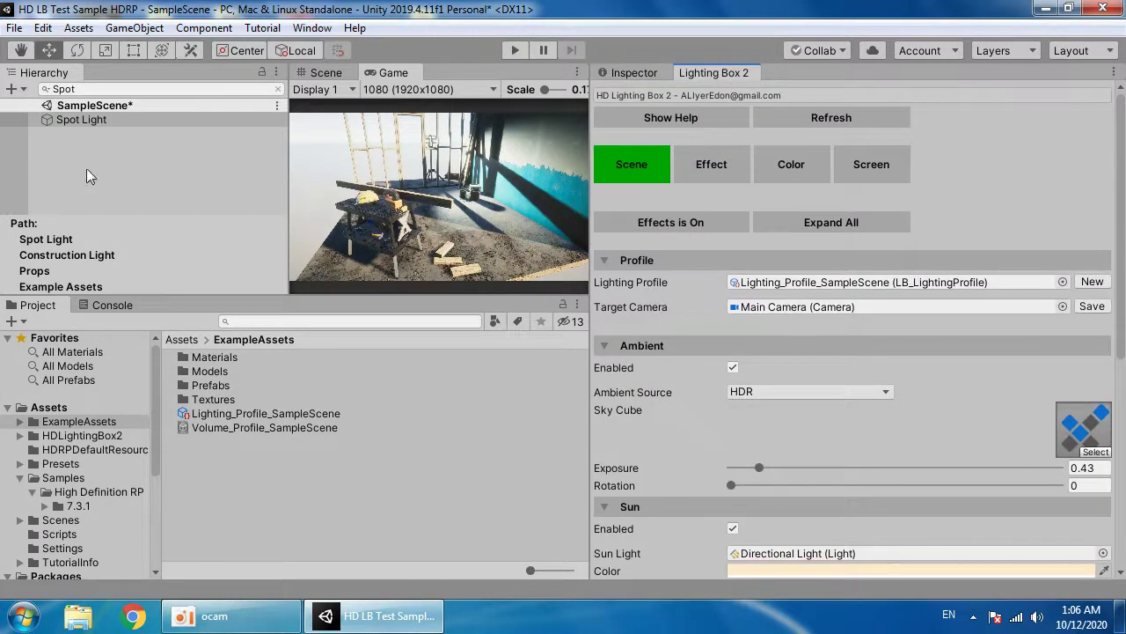
left_click(63, 89)
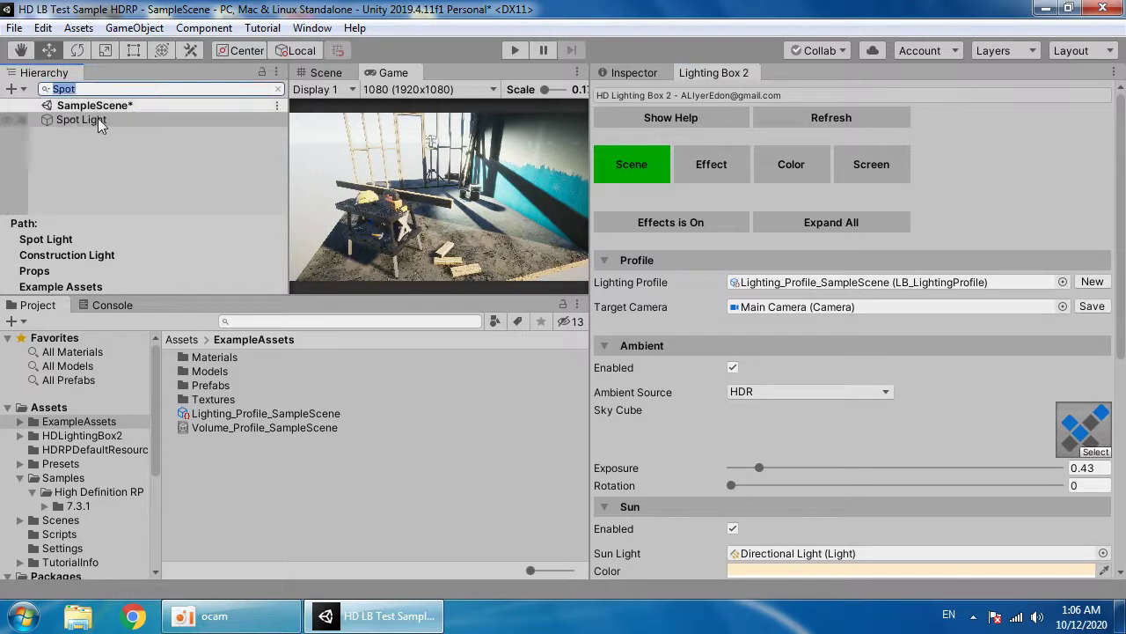
left_click(728, 167)
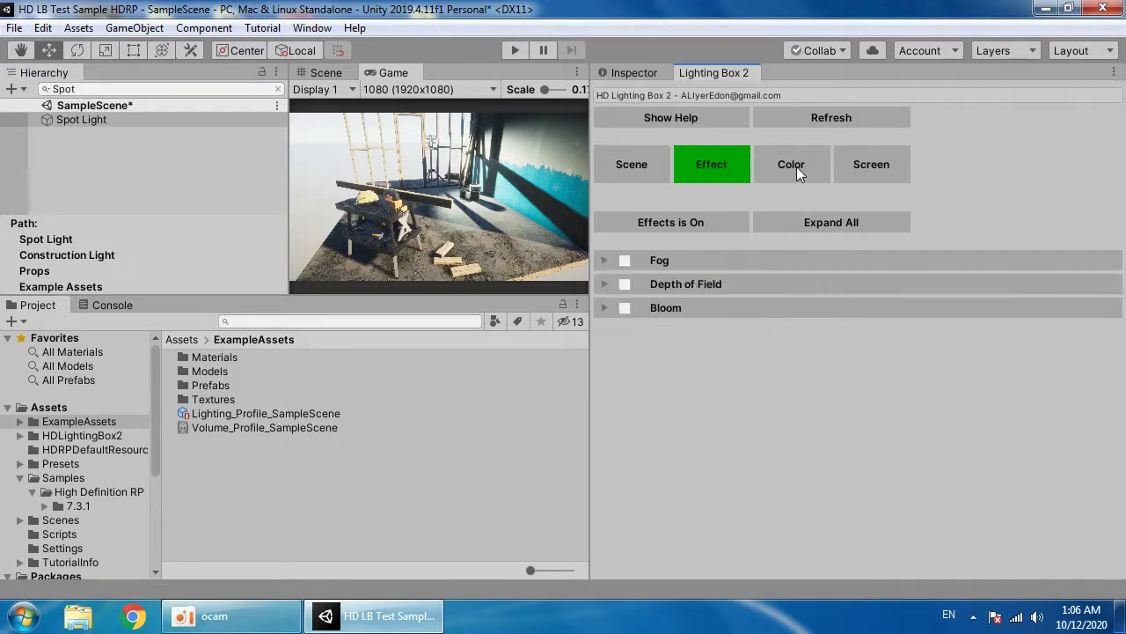
left_click(795, 167)
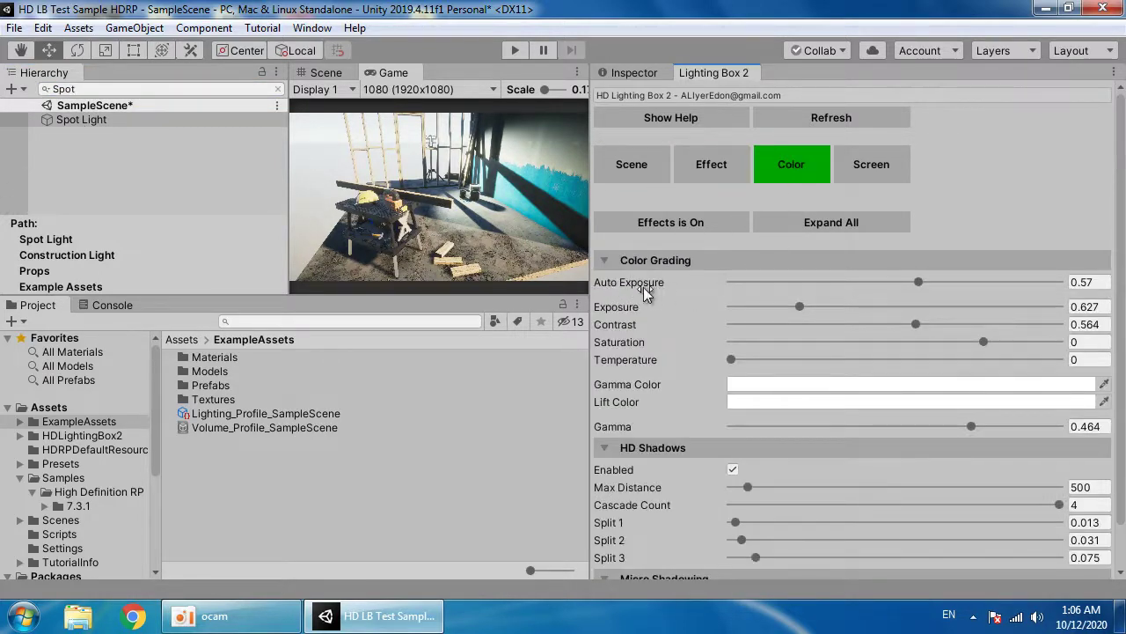
- Set the Spot Light's intensity to 1000000 lumen and return to the Lighting Box 2 color settings
left_click(628, 73)
double_click(850, 490)
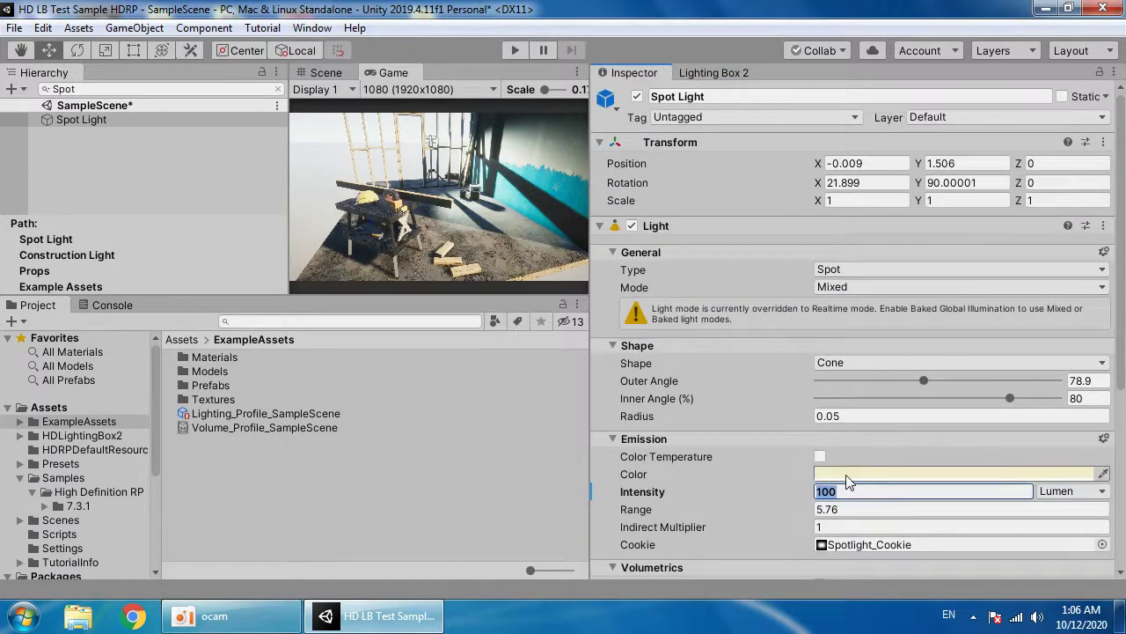
type("1000000")
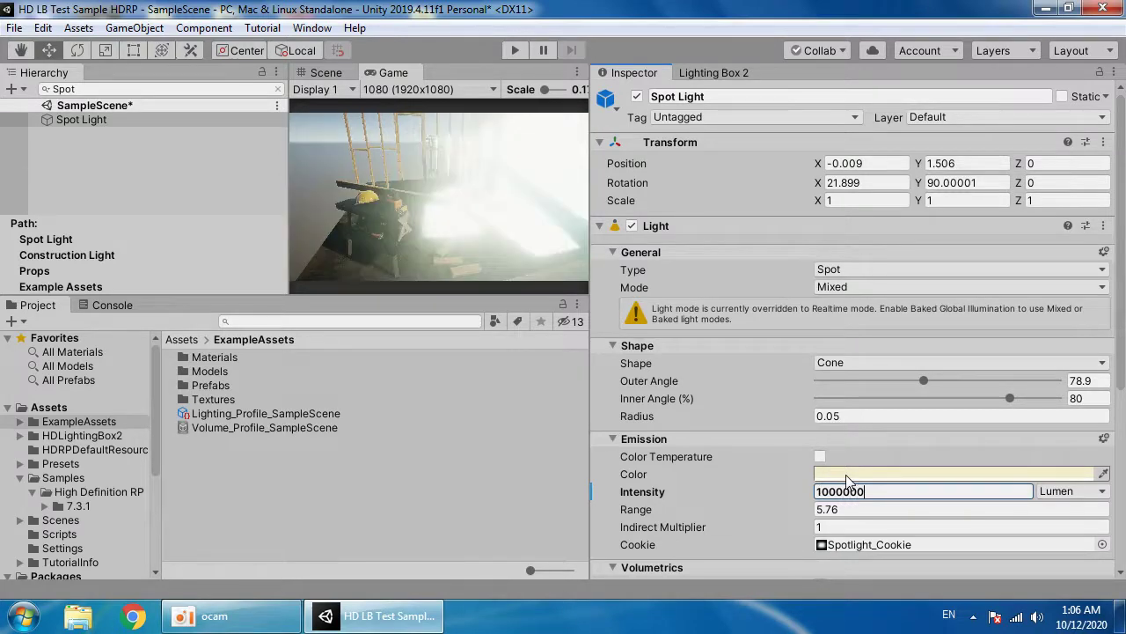
left_click(723, 73)
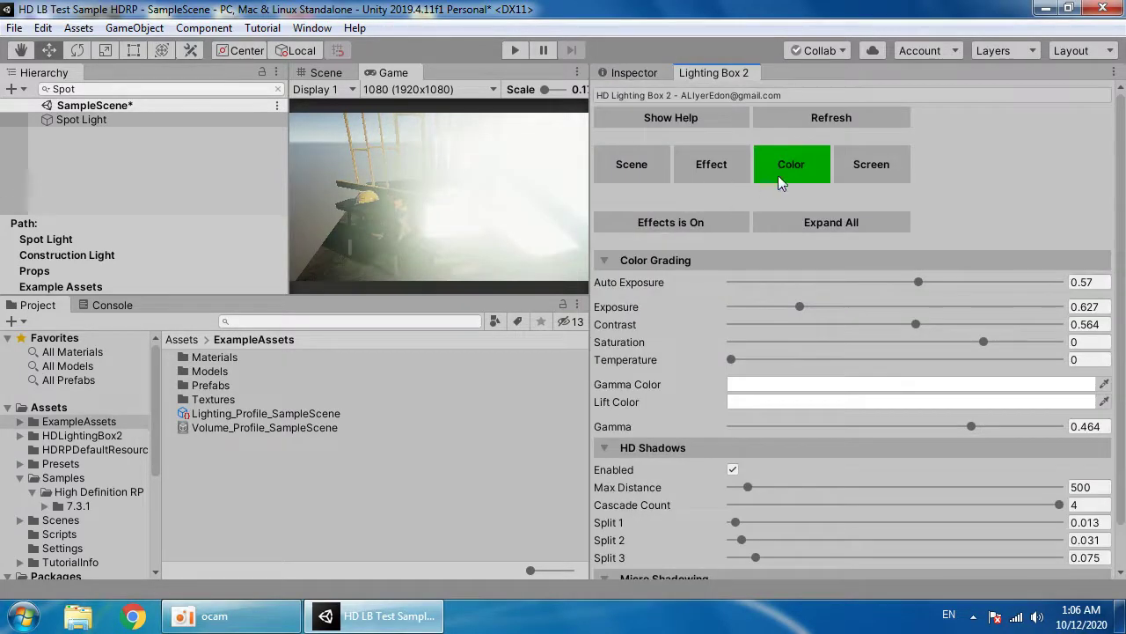
- Set the Spot Light's intensity to 100 lumen and return to the Lighting Box 2 settings
left_click(633, 74)
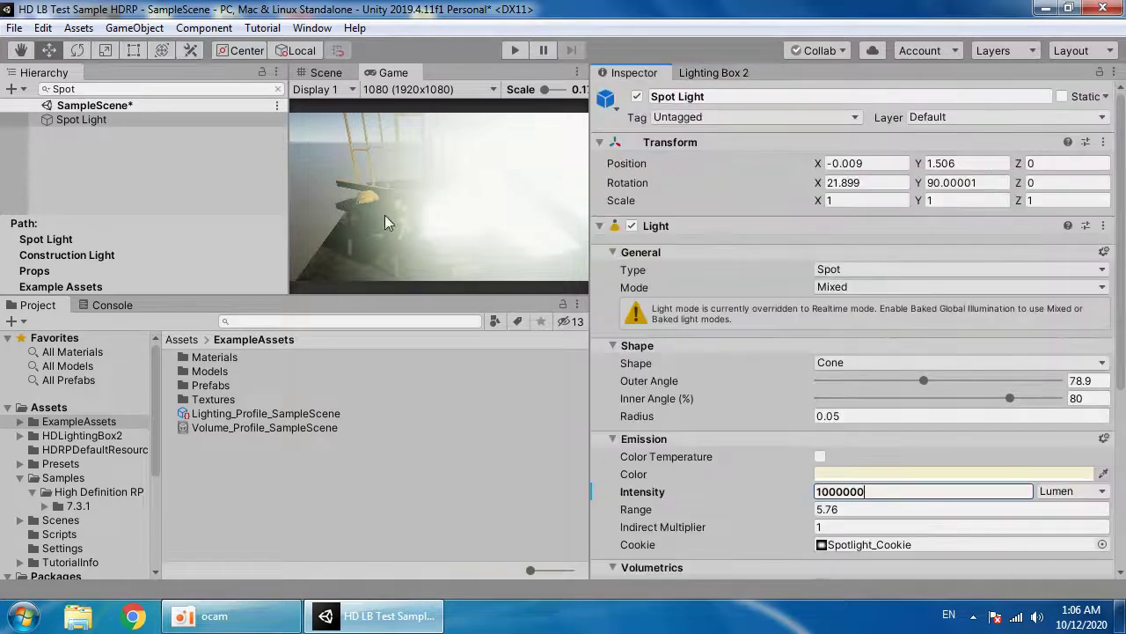
double_click(876, 493)
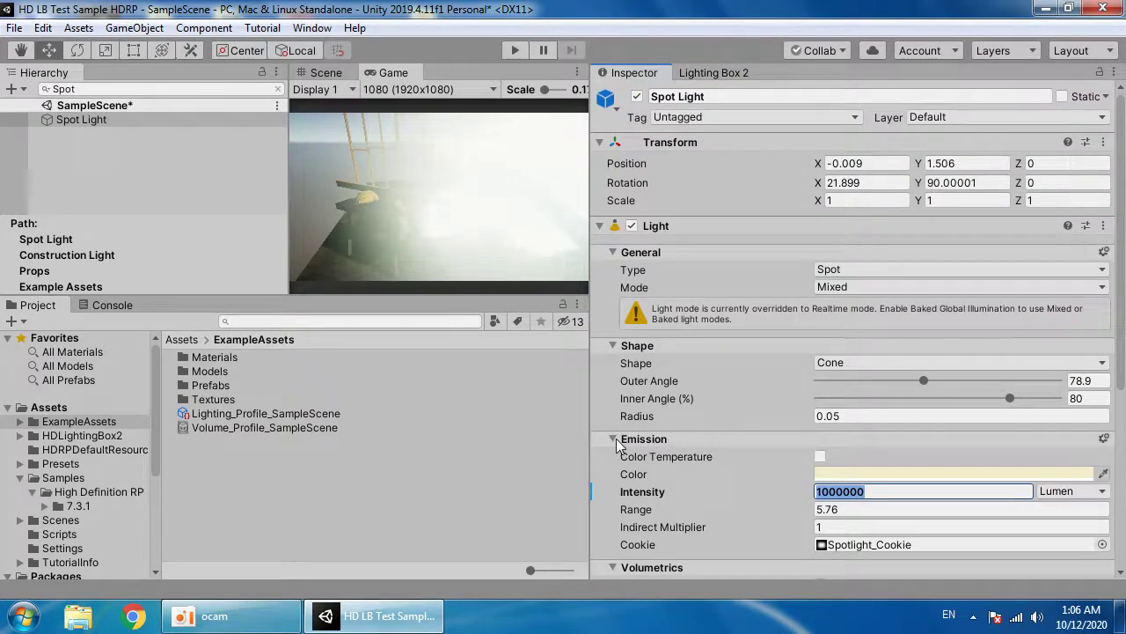
type("100")
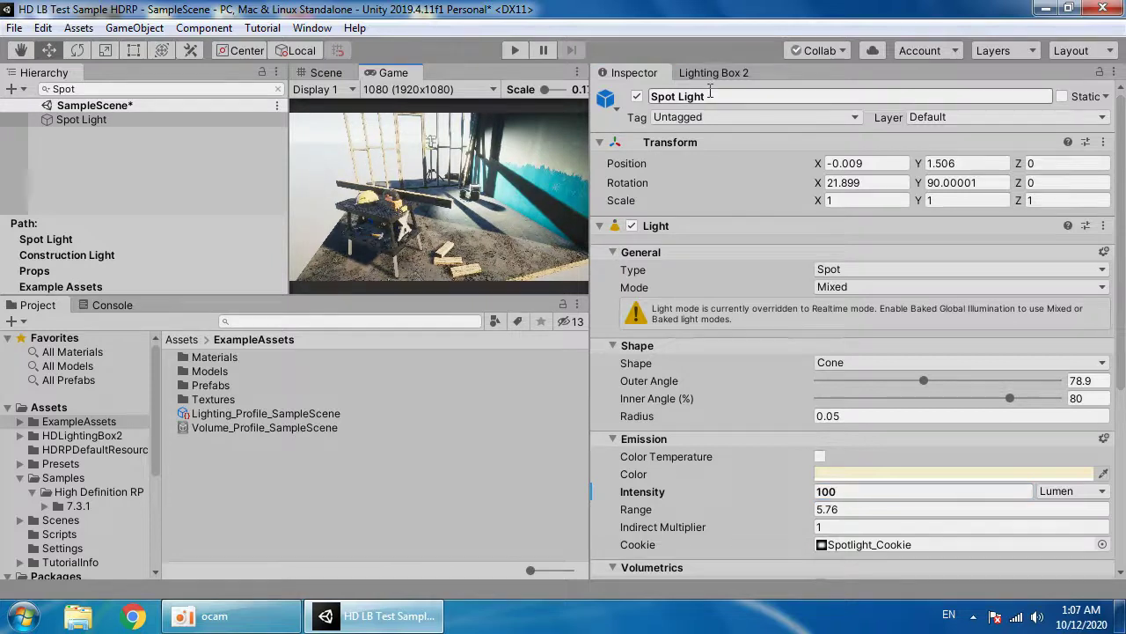
left_click(709, 74)
- Clear the hierarchy search and view the whole construction set in the Scene view
left_click(326, 73)
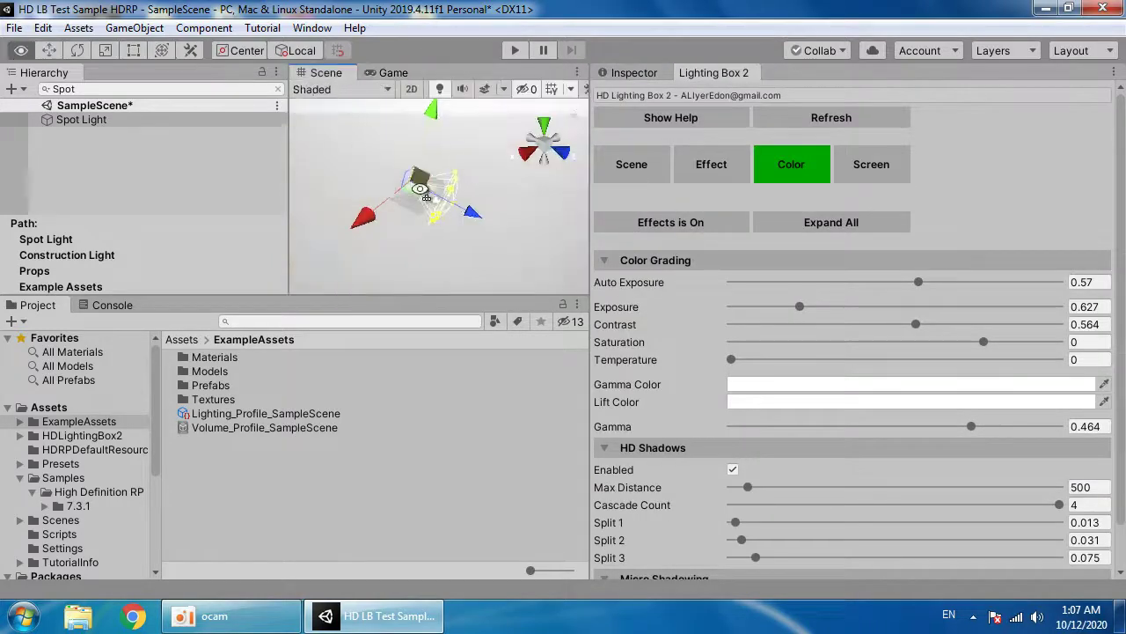
right_click_drag(422, 189, 332, 187)
left_click(396, 192)
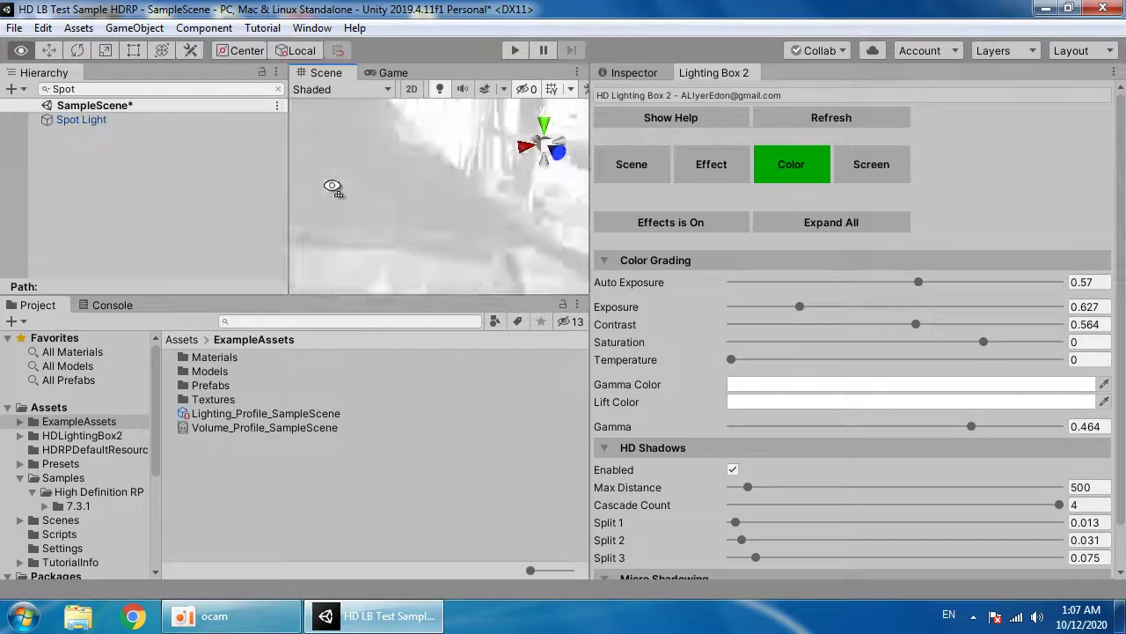
left_click(106, 89)
key("BackSpace")
right_click_drag(439, 211, 493, 241)
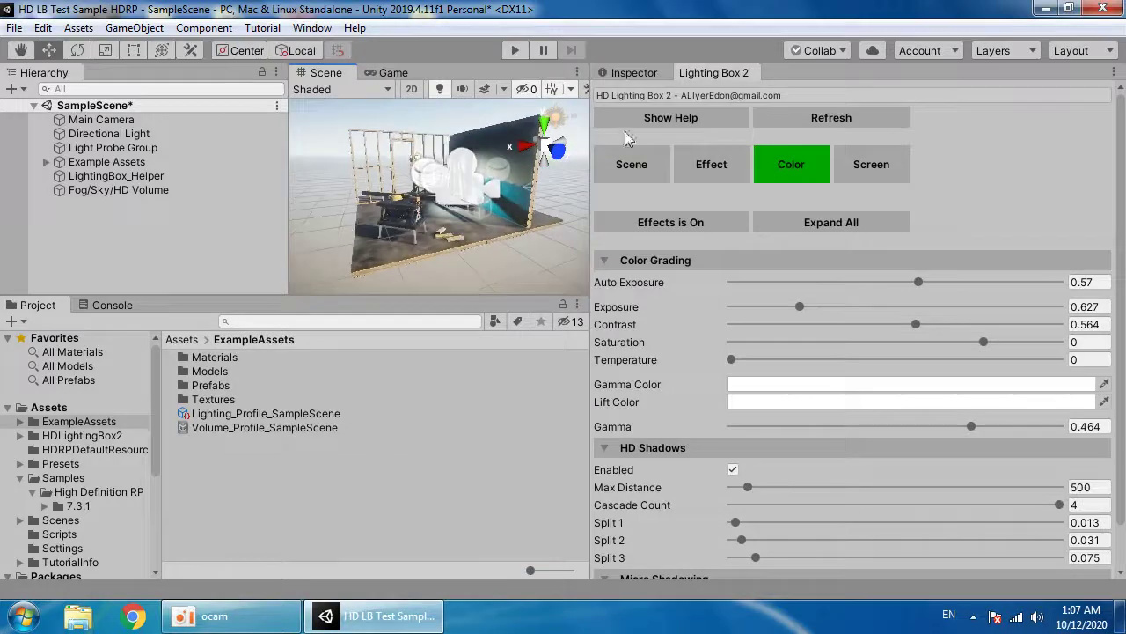
- Create a new lighting profile that replaces Lighting_Profile_SampleScene.asset in the ExampleAssets folder, and return to the Game view
left_click(631, 164)
left_click(1077, 283)
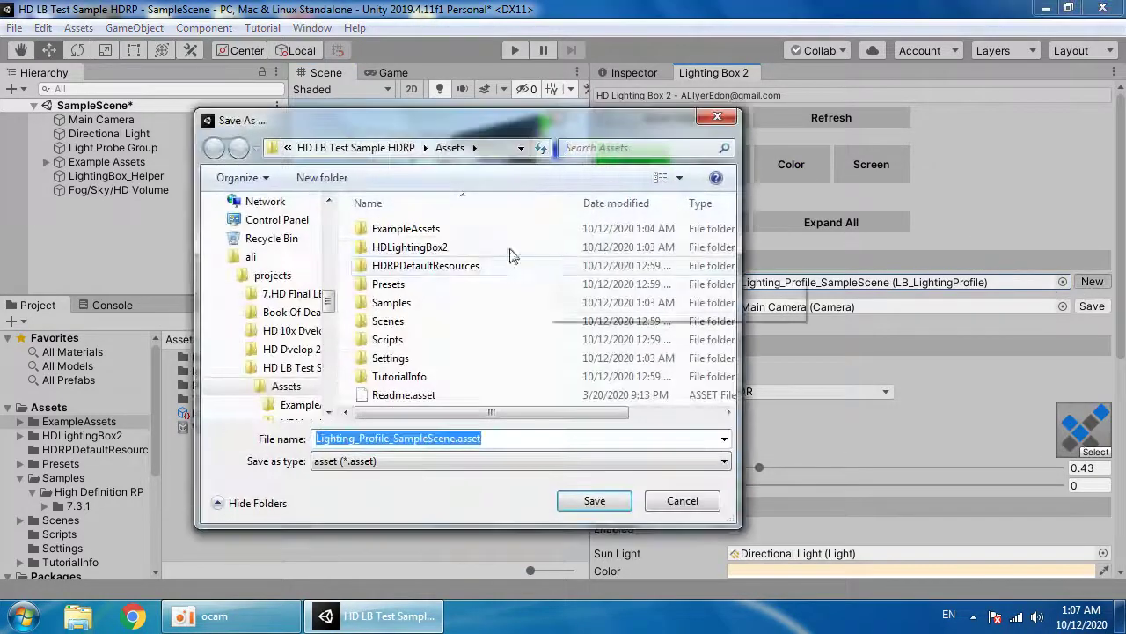
double_click(440, 227)
double_click(456, 303)
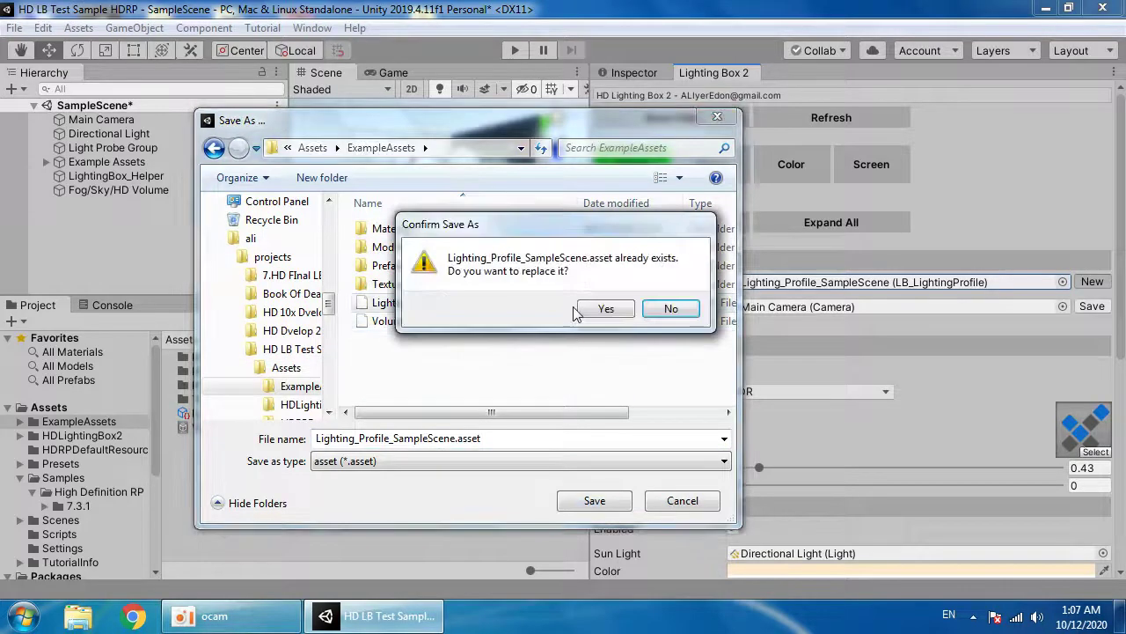
left_click(604, 307)
right_click_drag(479, 248, 564, 247)
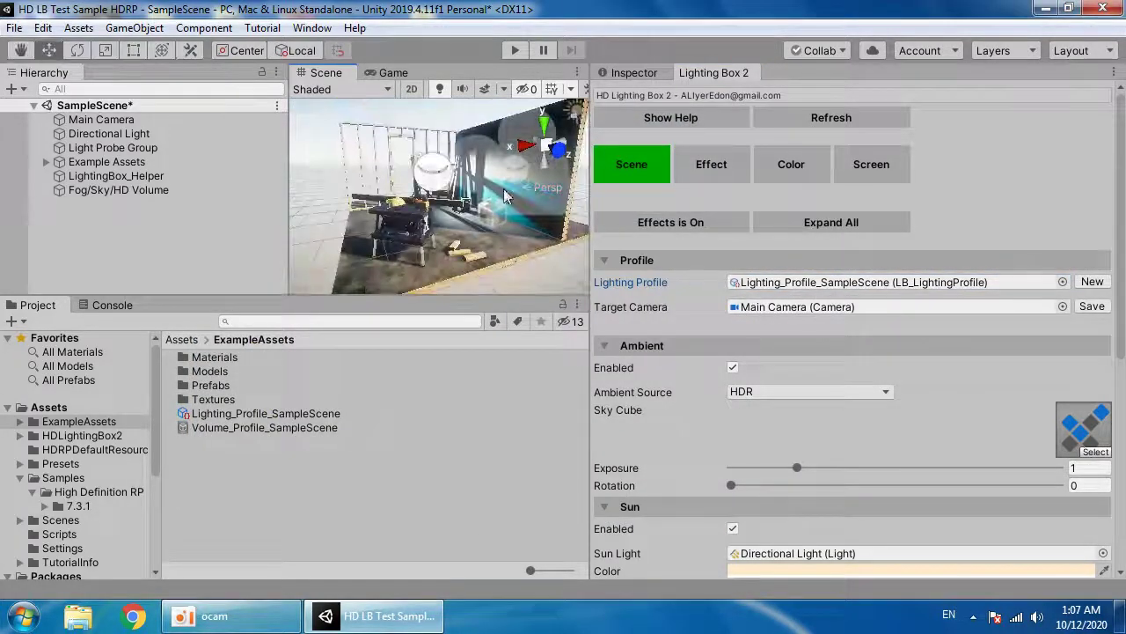
left_click(392, 72)
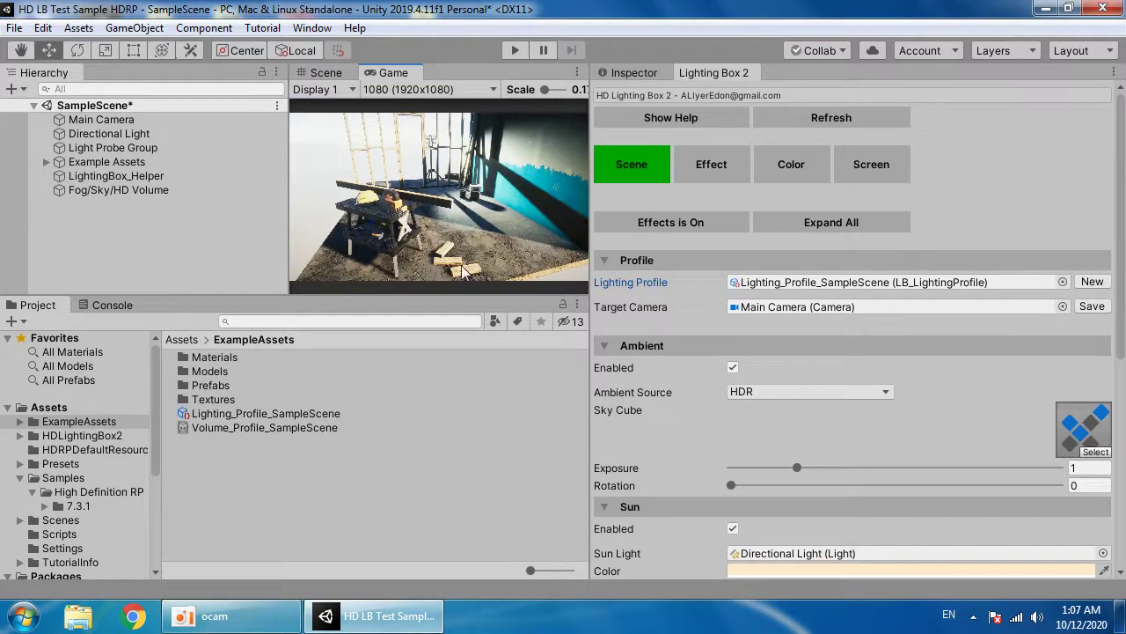
- Collapse Color Grading in the Lighting Box 2 color settings and toggle Micro Shadowing to compare its effect
left_click(723, 164)
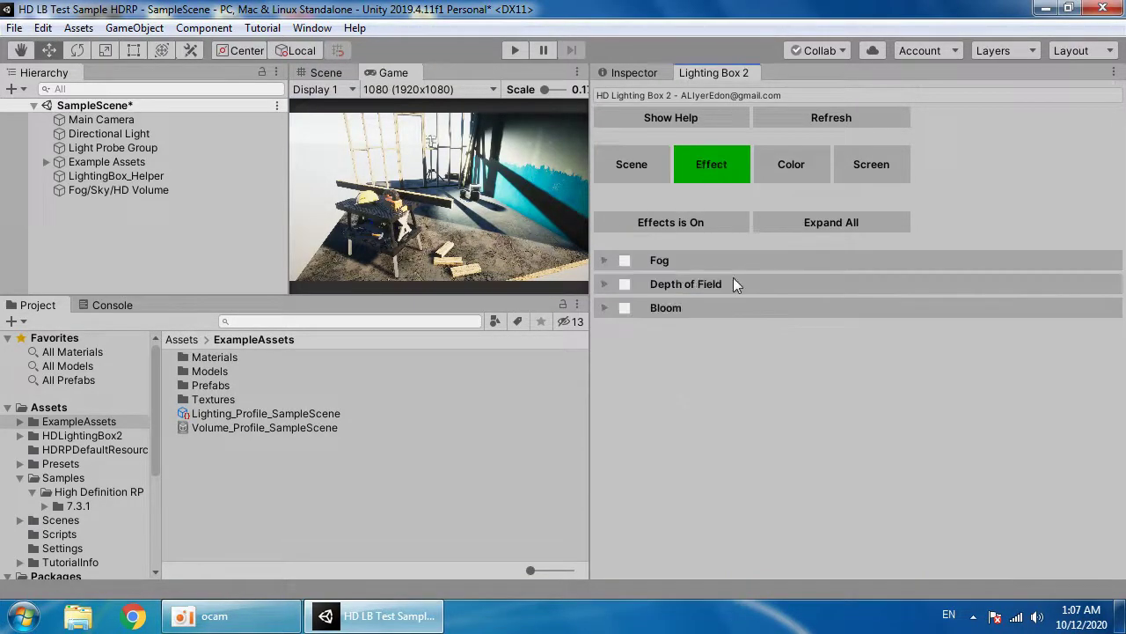
left_click(780, 181)
scroll(726, 308, "down", 1)
left_click(677, 213)
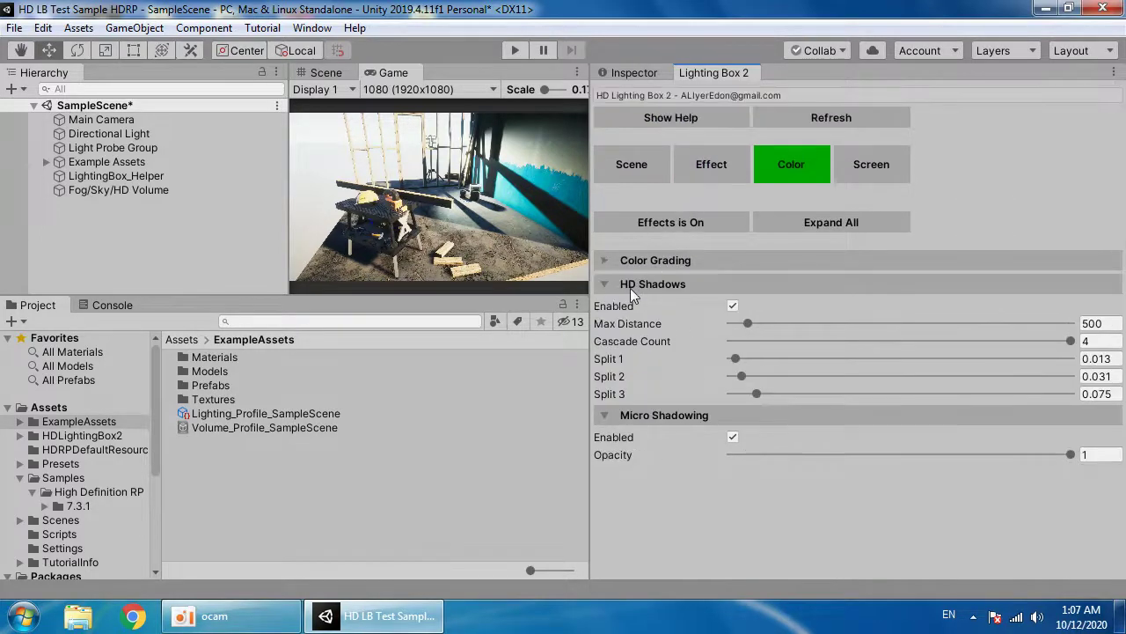
left_click(733, 436)
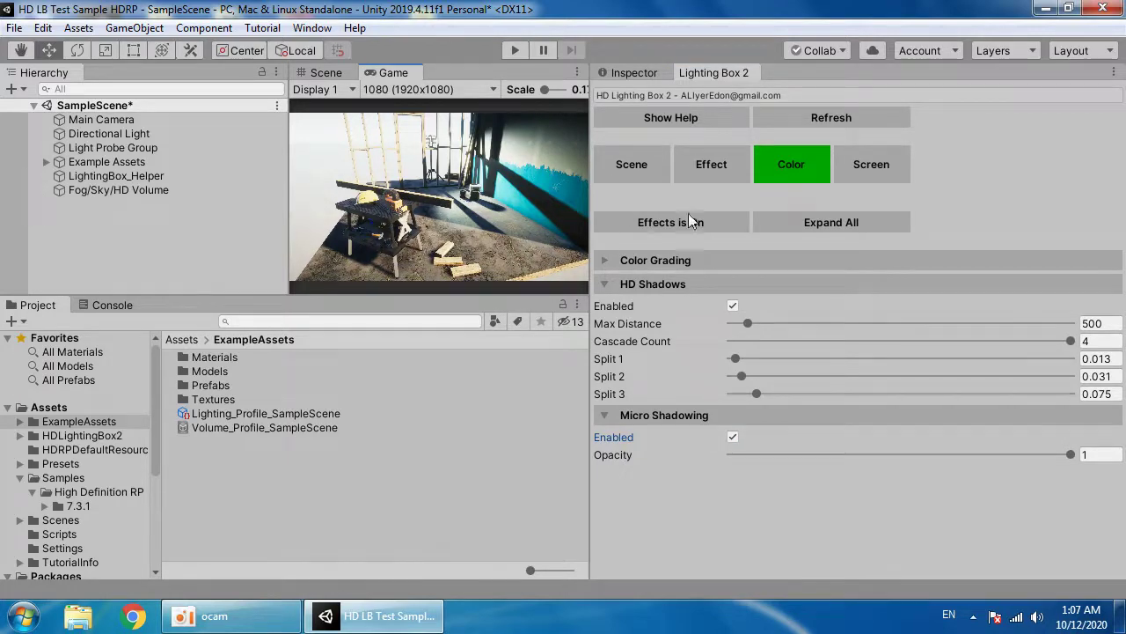
- Collapse the HD Shadows and Micro Shadowing sections of the color settings
left_click(709, 164)
left_click(791, 165)
left_click(695, 286)
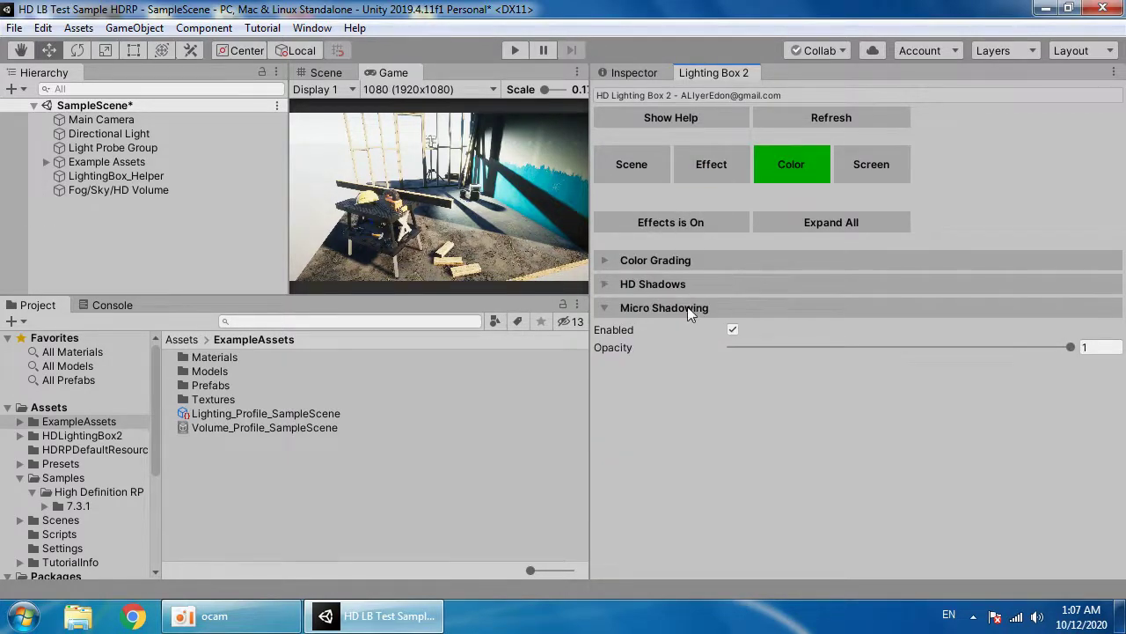
left_click(687, 306)
left_click(686, 265)
left_click(687, 261)
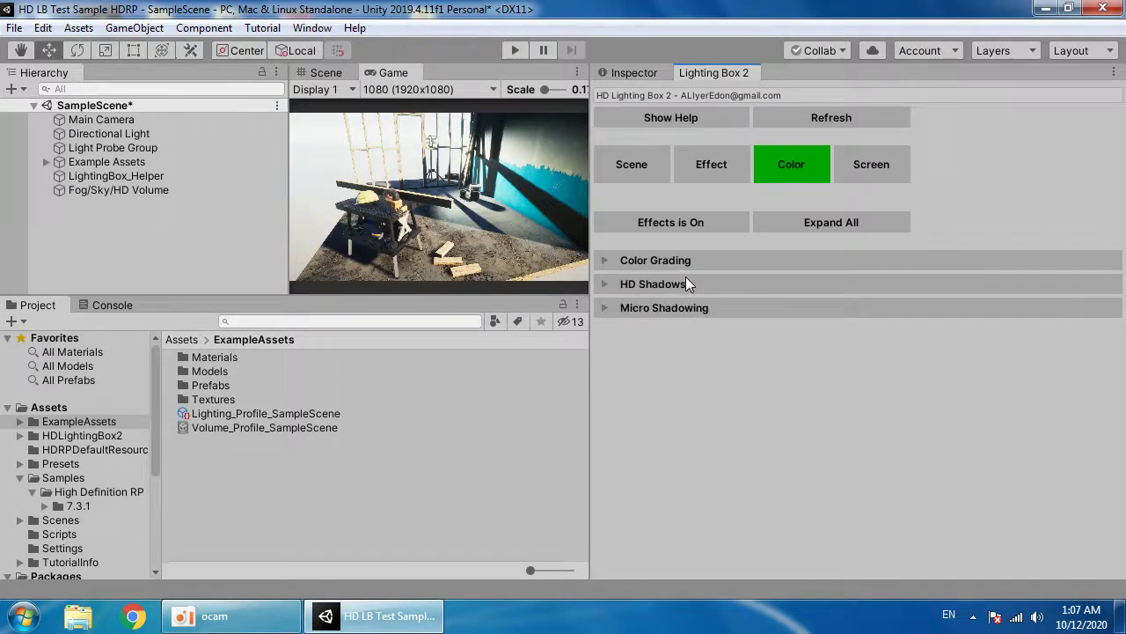
- Set HD Shadows Split 1 to 0.018 and Split 2 to 0.098, with the Game view enlarged, and collapse the shadow sections
left_click(685, 284)
left_click(733, 307)
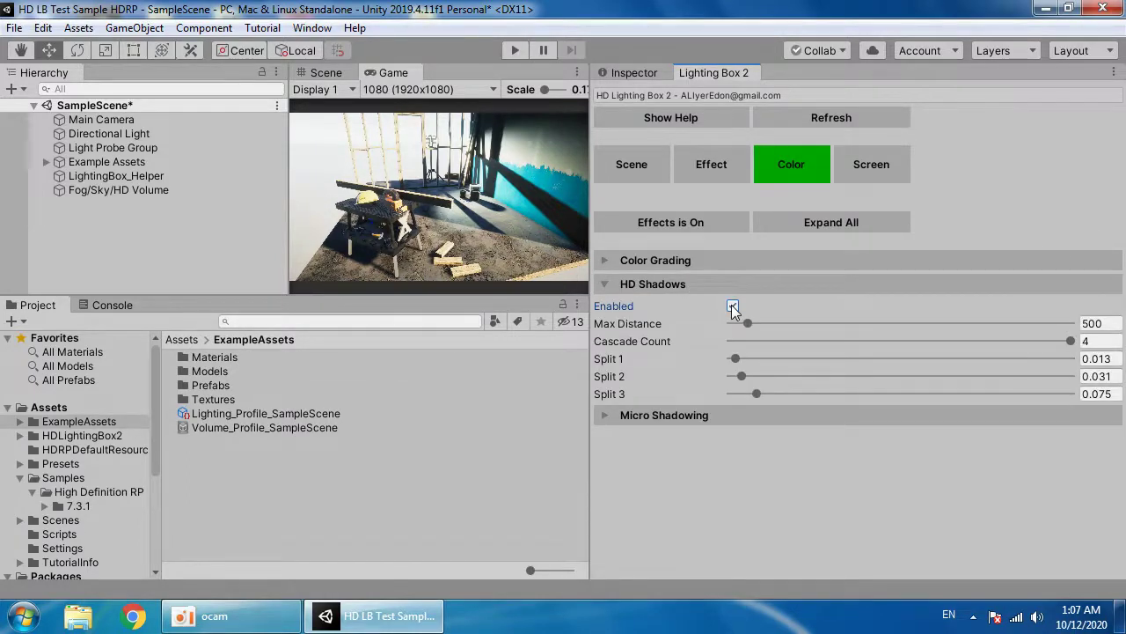
mouse_move(739, 362)
left_mouse_down()
mouse_move(754, 363)
mouse_move(730, 365)
left_mouse_up()
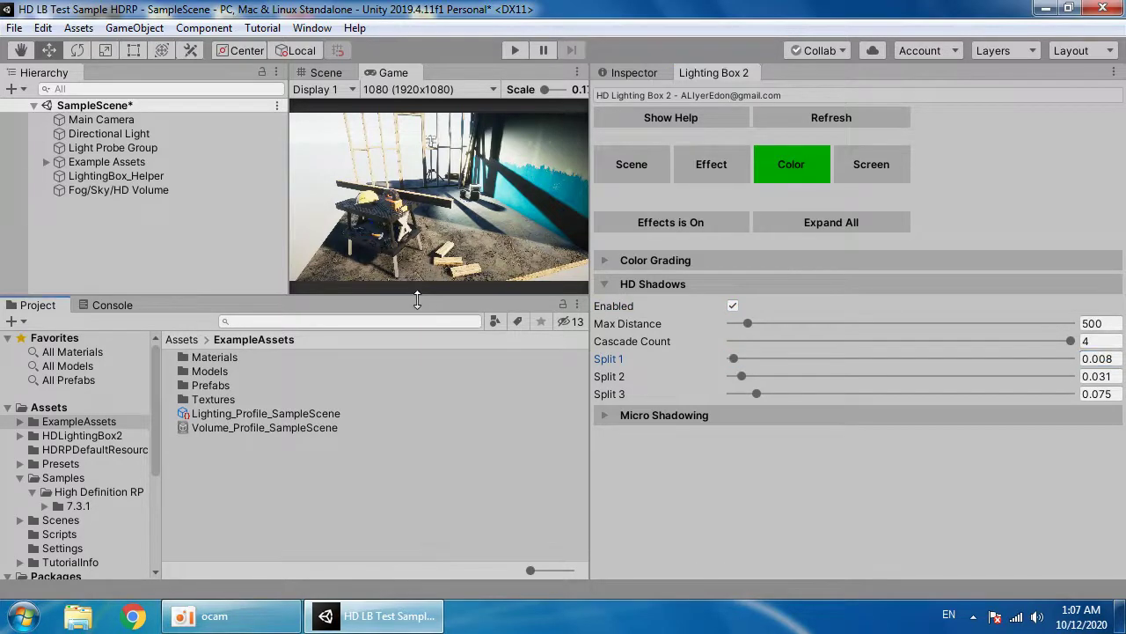
left_click_drag(417, 295, 416, 341)
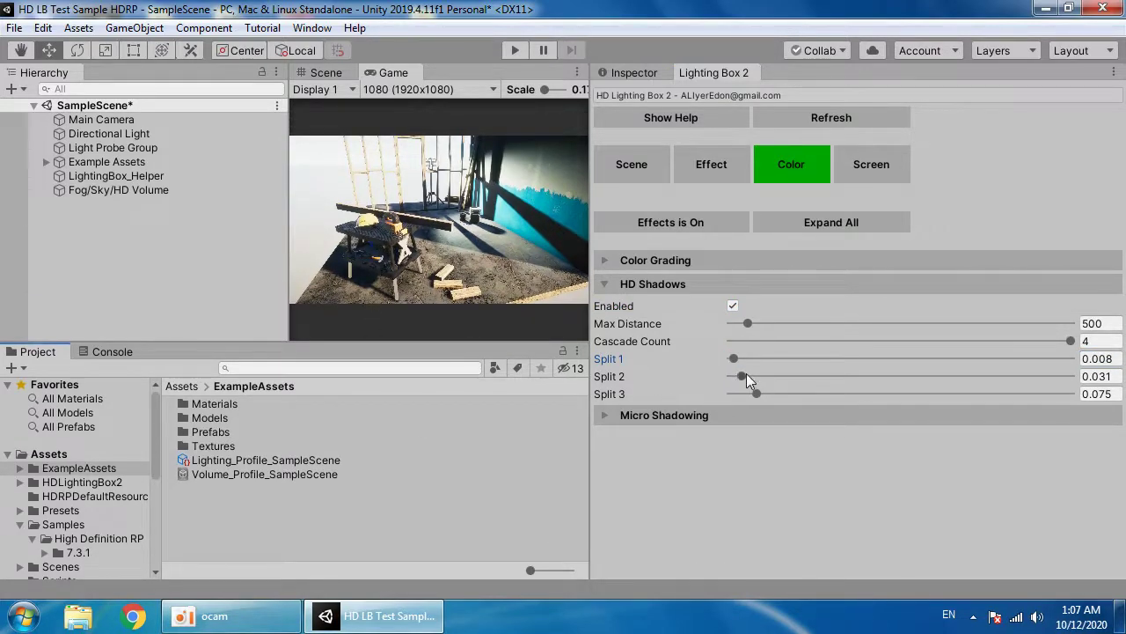
mouse_move(743, 377)
left_mouse_down()
mouse_move(782, 376)
mouse_move(728, 362)
mouse_move(738, 356)
left_mouse_up()
left_click(642, 420)
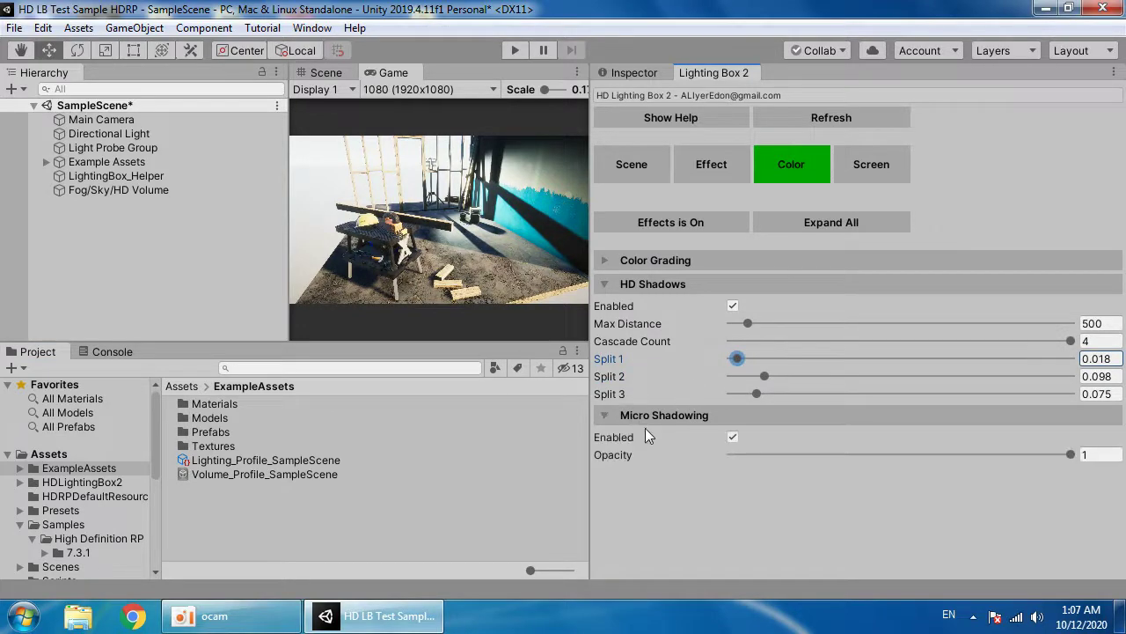
left_click(711, 414)
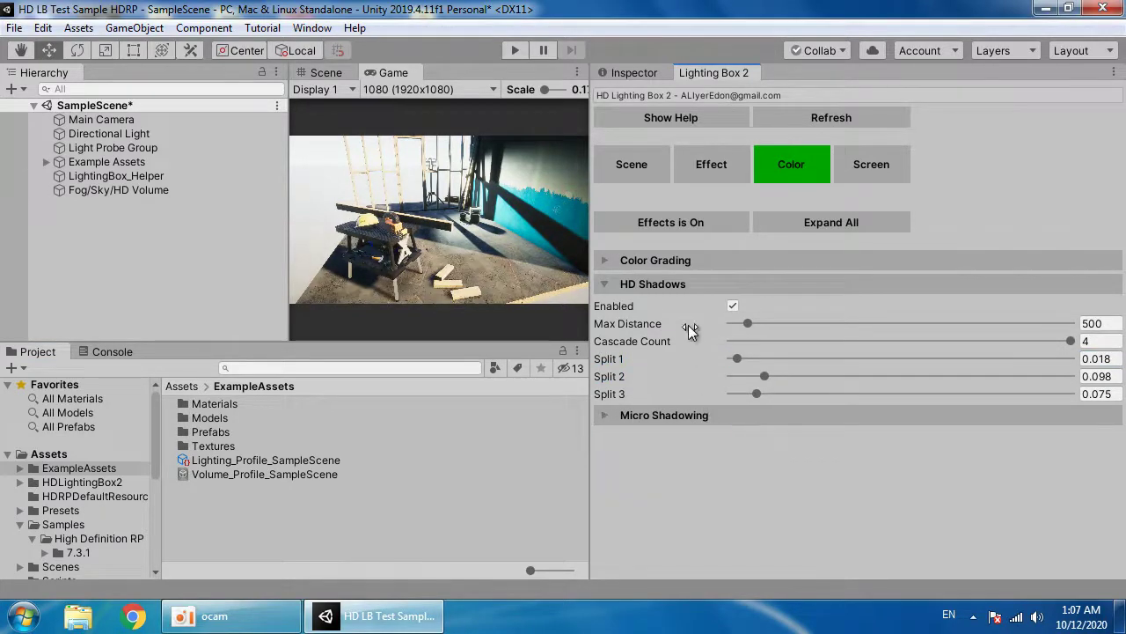
left_click(681, 283)
- Set the Color Grading exposure to 0.841 and the gamma to 0.283
left_click(678, 261)
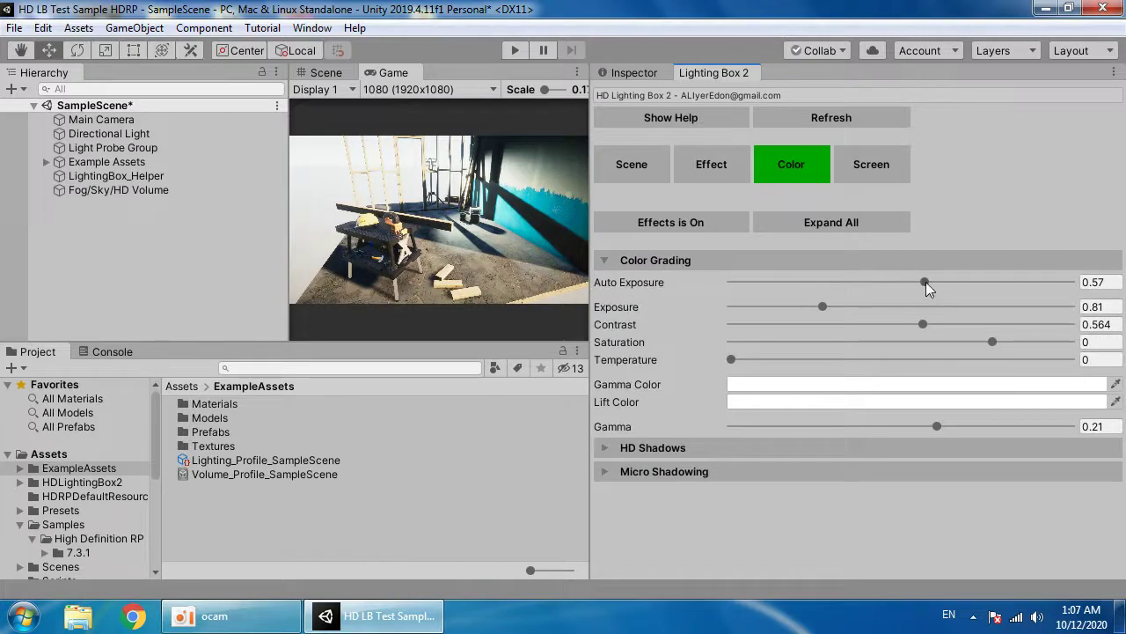
left_click_drag(823, 306, 895, 308)
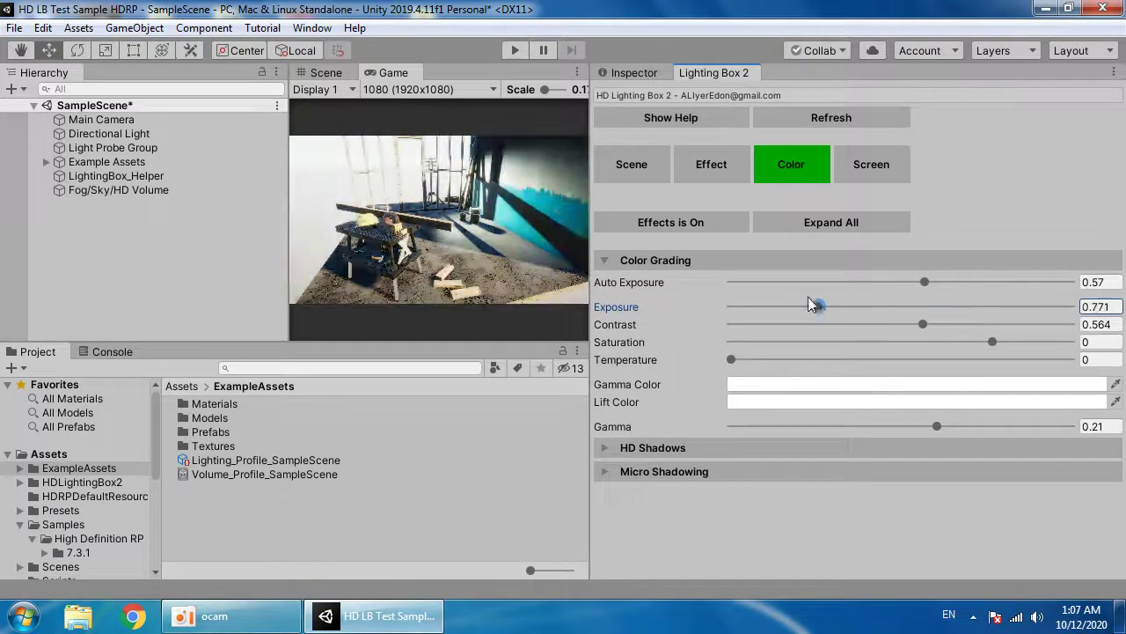
mouse_move(812, 303)
left_mouse_down()
mouse_move(850, 305)
mouse_move(772, 305)
mouse_move(825, 307)
left_mouse_up()
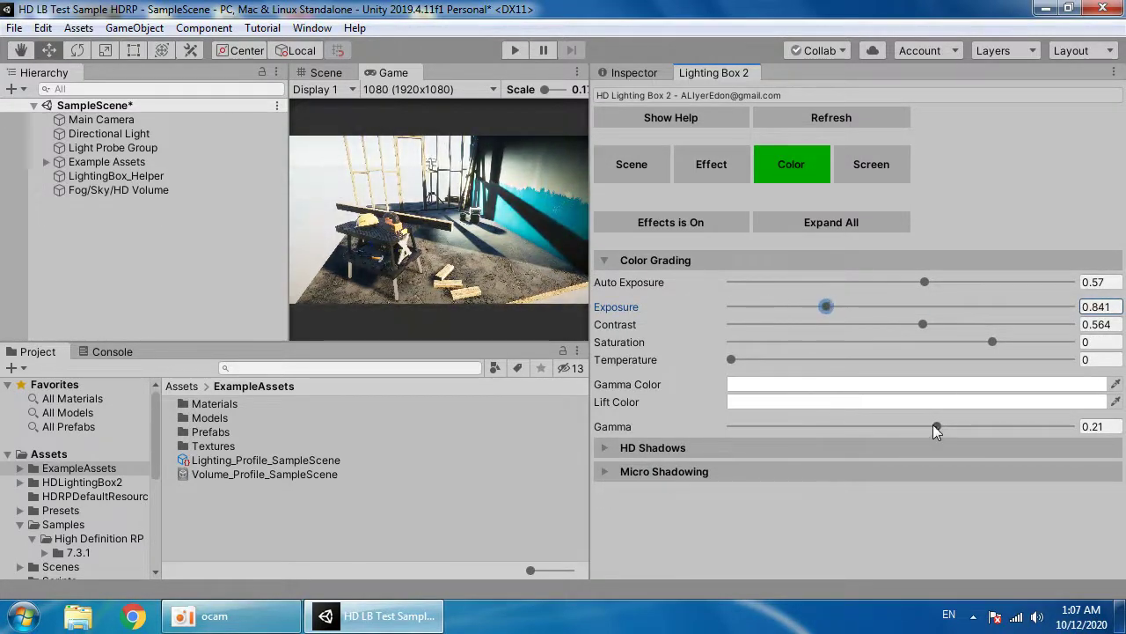
mouse_move(932, 425)
left_mouse_down()
mouse_move(1038, 420)
mouse_move(938, 417)
mouse_move(949, 415)
left_mouse_up()
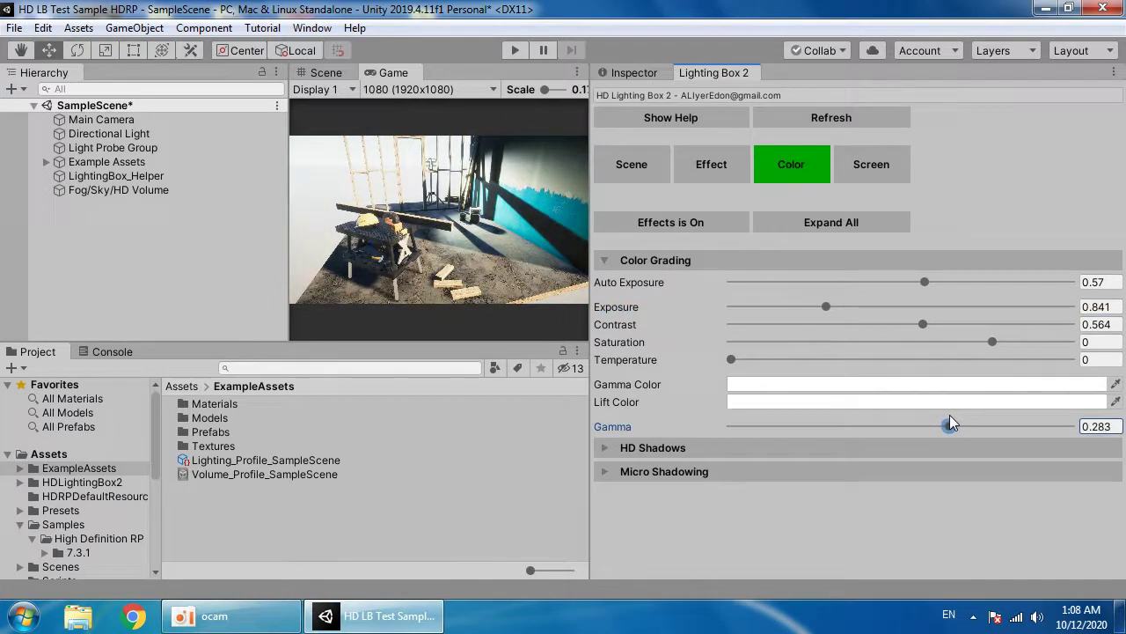
- Try green and blue tints for the Lift Color, including 00FF22, 3E65C3 and 002BCC, and restore white
left_click(834, 400)
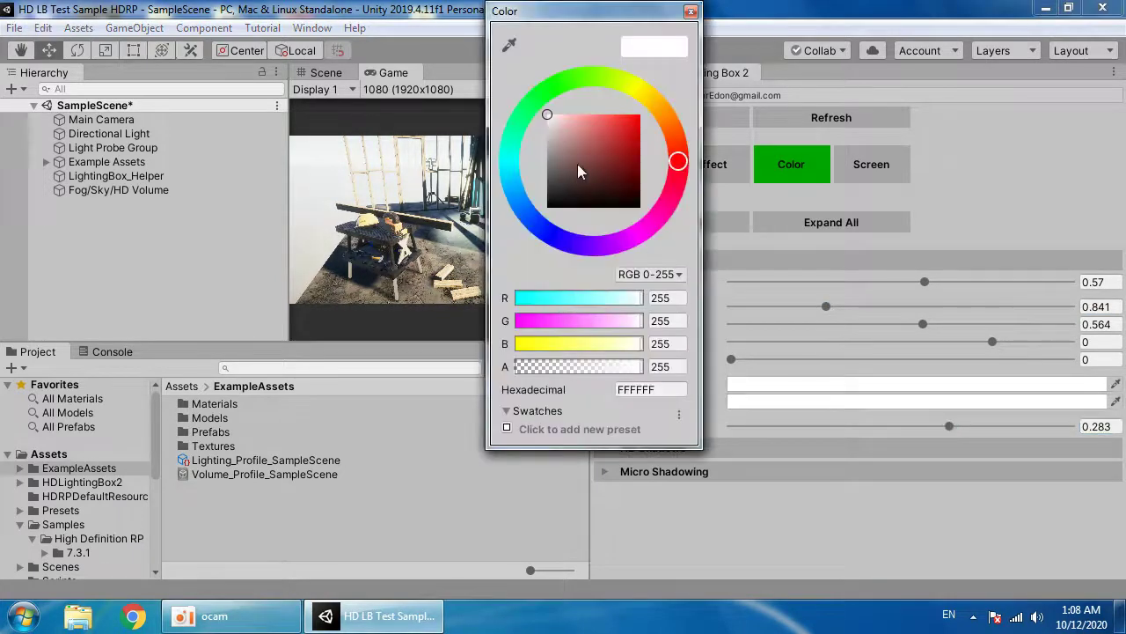
left_click_drag(578, 170, 640, 115)
left_click(549, 235)
left_click_drag(545, 15, 718, 30)
left_click(712, 112)
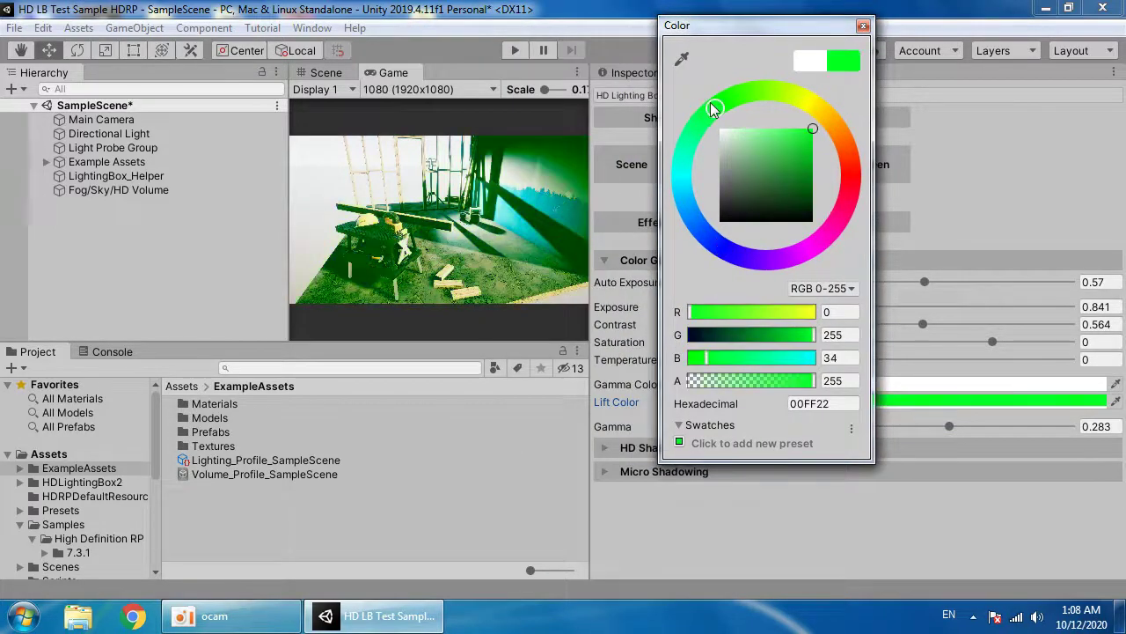
mouse_move(781, 143)
left_mouse_down()
mouse_move(768, 161)
mouse_move(789, 142)
mouse_move(776, 166)
mouse_move(786, 156)
left_mouse_up()
left_click_drag(688, 197, 704, 231)
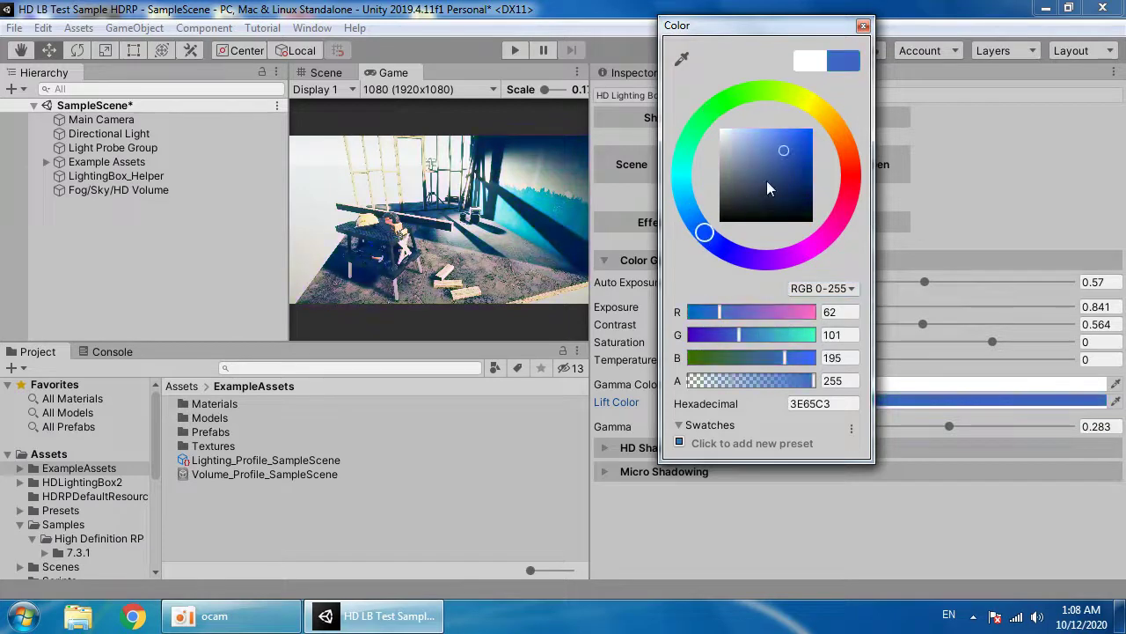
mouse_move(766, 180)
left_mouse_down()
mouse_move(811, 132)
mouse_move(786, 182)
mouse_move(811, 154)
left_mouse_up()
left_click_drag(796, 255, 710, 234)
left_click(720, 408)
left_click(720, 408)
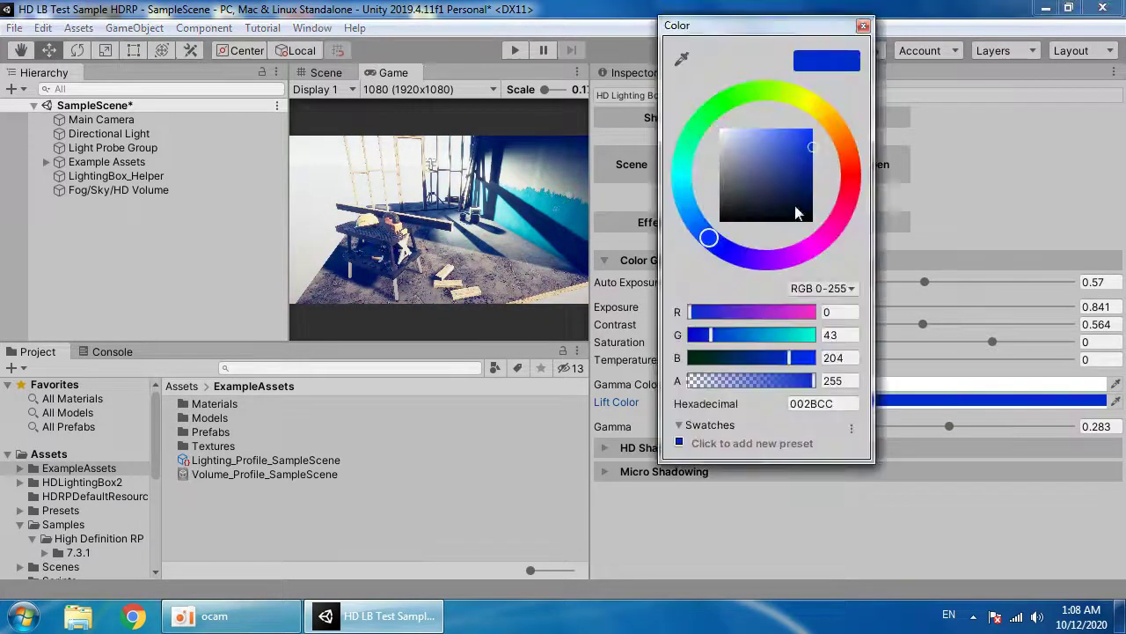
- Try red FF0000, green 19FF00 and a pale green as the Gamma Color, and restore white
left_click(919, 388)
left_click(811, 131)
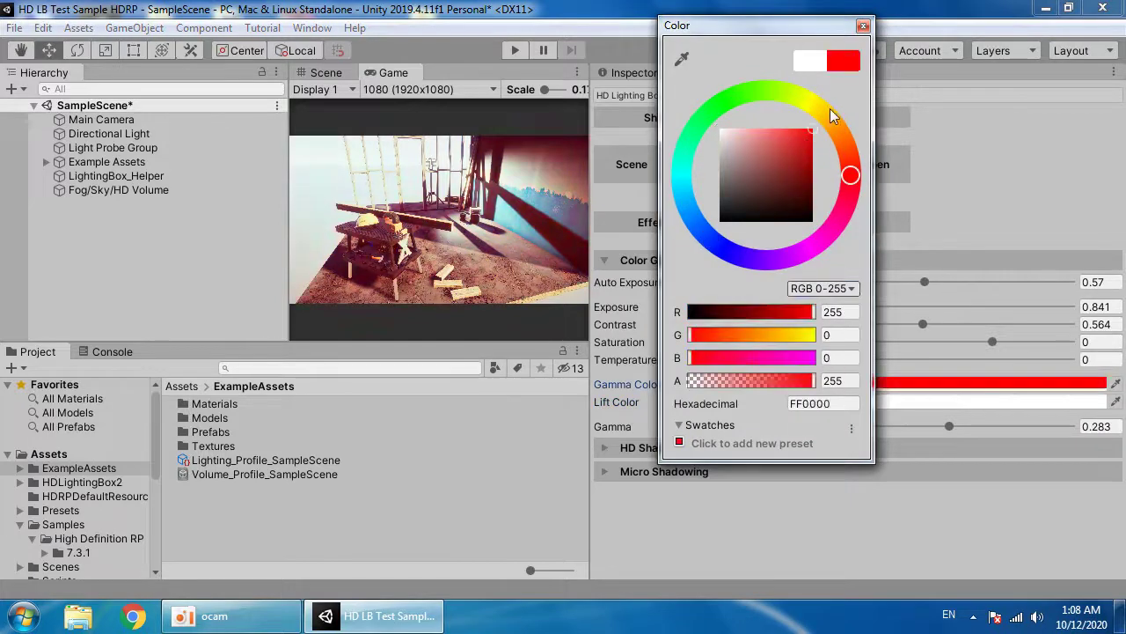
left_click(715, 242)
left_click(730, 98)
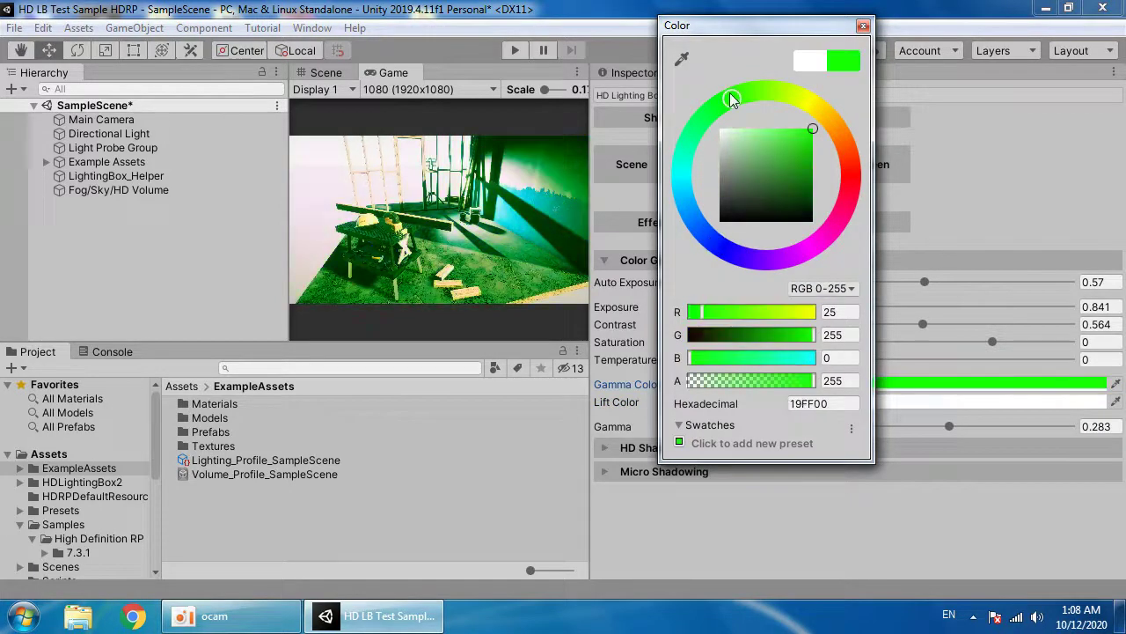
mouse_move(737, 160)
left_mouse_down()
mouse_move(770, 143)
mouse_move(731, 159)
mouse_move(744, 145)
left_mouse_up()
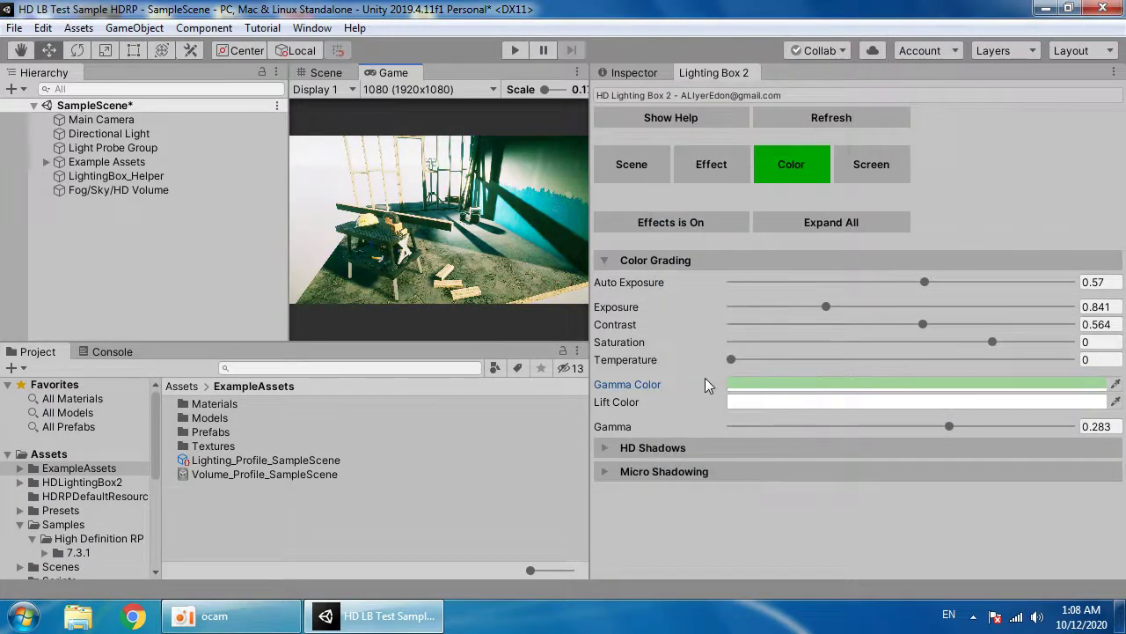
key("Escape")
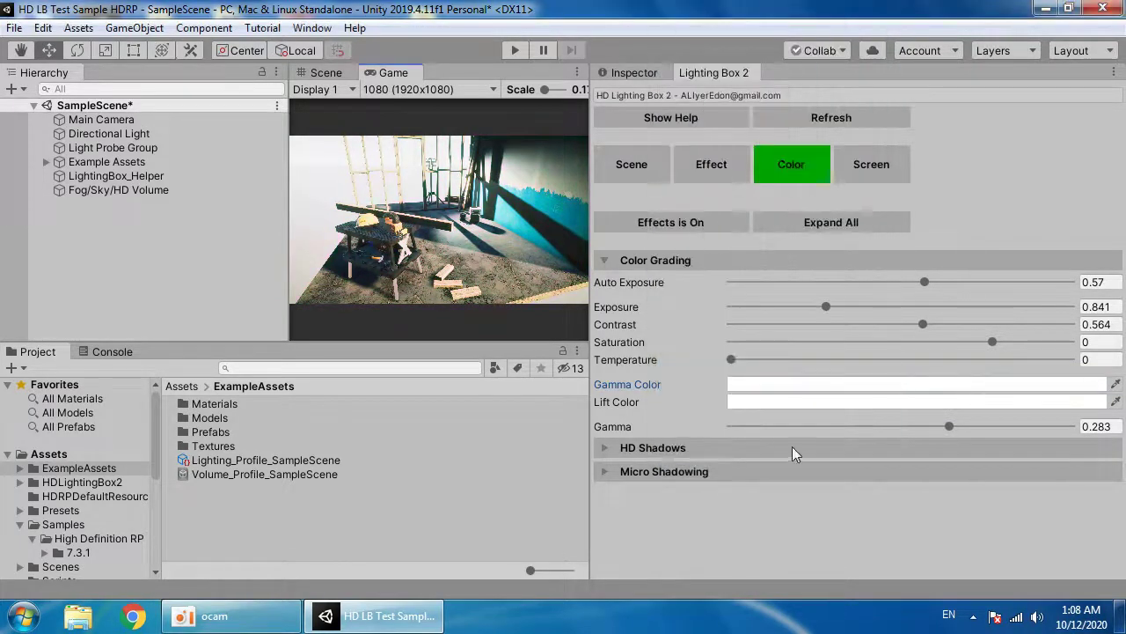
- Try out the temperature at 0, and set the Color Grading contrast to 0.567 and the exposure to 0.67
left_click_drag(725, 364, 427, 329)
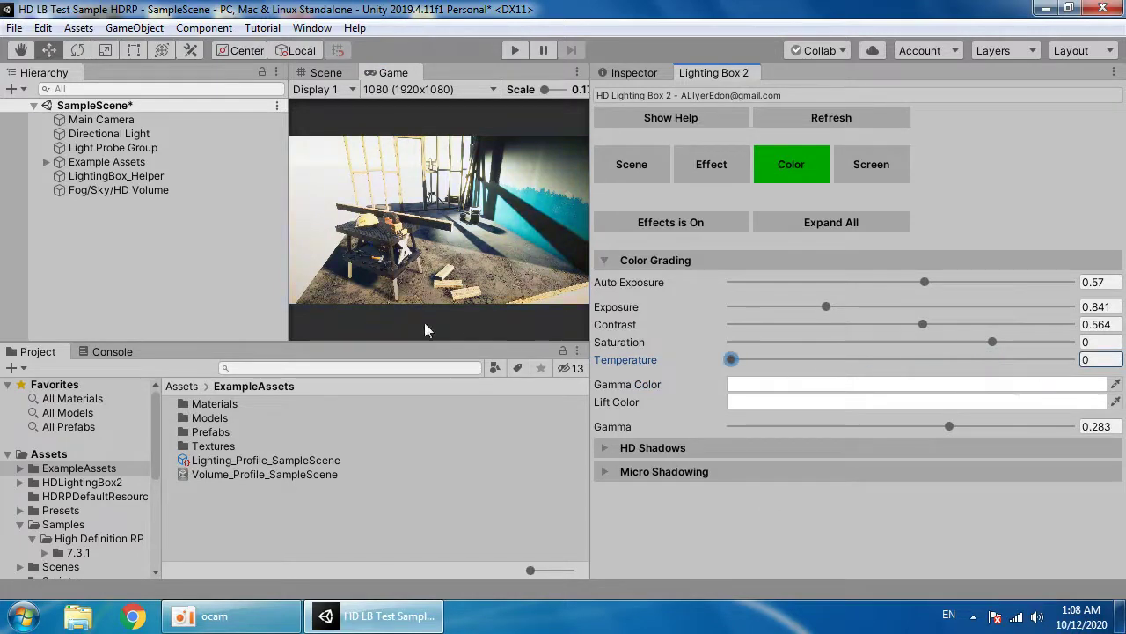
left_click_drag(922, 325, 894, 327)
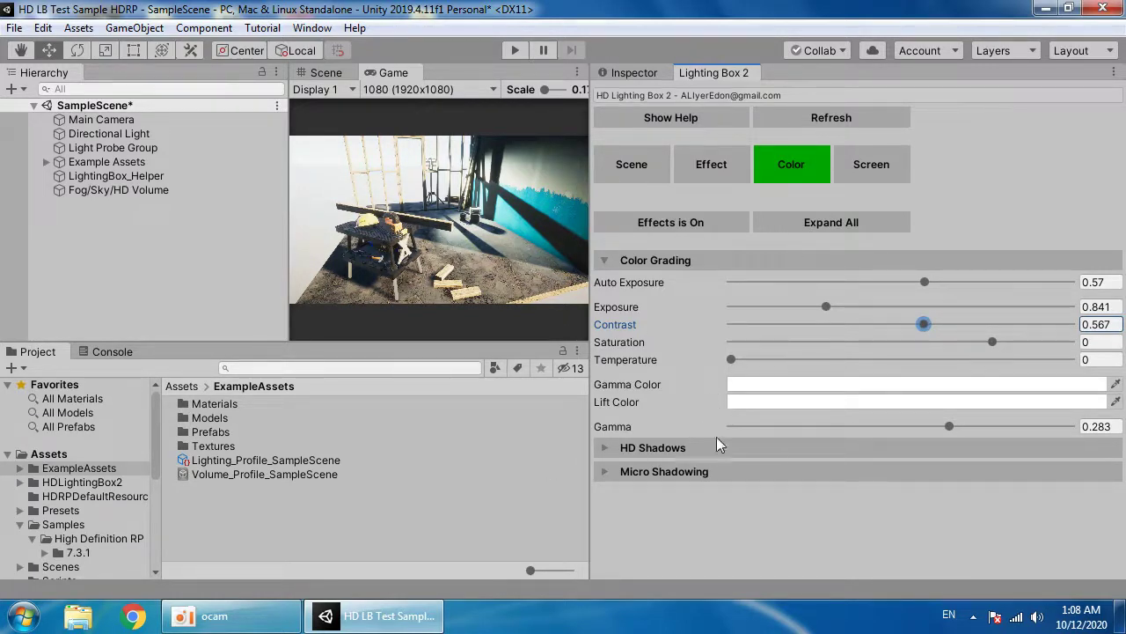
mouse_move(828, 306)
left_mouse_down()
mouse_move(729, 303)
mouse_move(817, 306)
mouse_move(789, 304)
mouse_move(806, 308)
left_mouse_up()
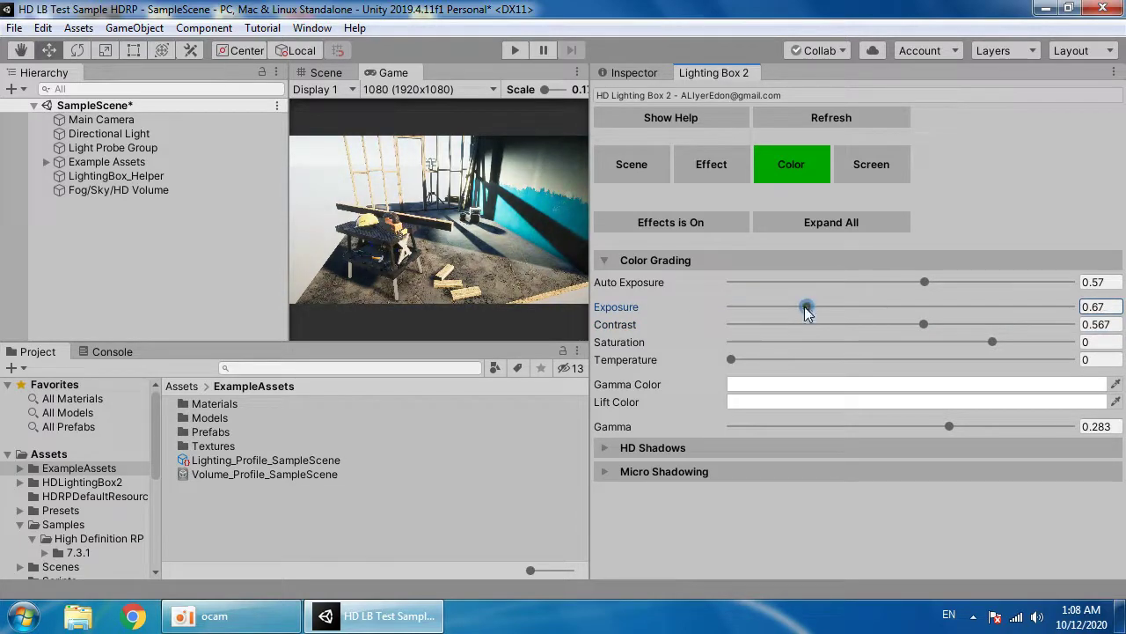
- Set the Ambient Occlusion intensity to 1.052 and its radius to 0.51 in the Screen effects
left_click(673, 449)
left_click(673, 450)
left_click(683, 260)
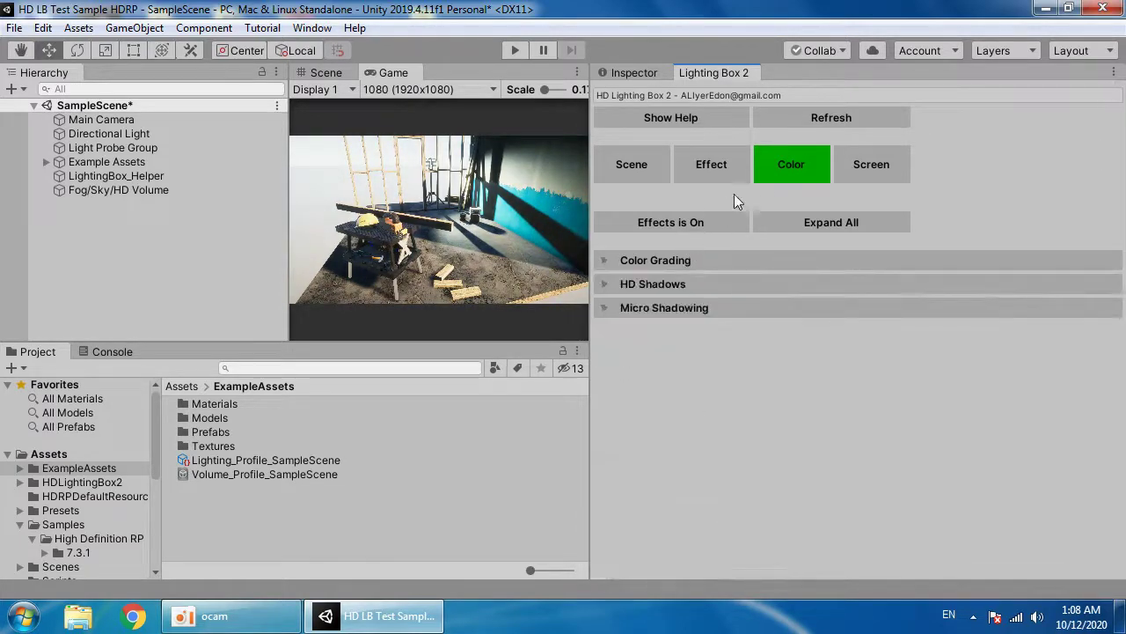
left_click(852, 171)
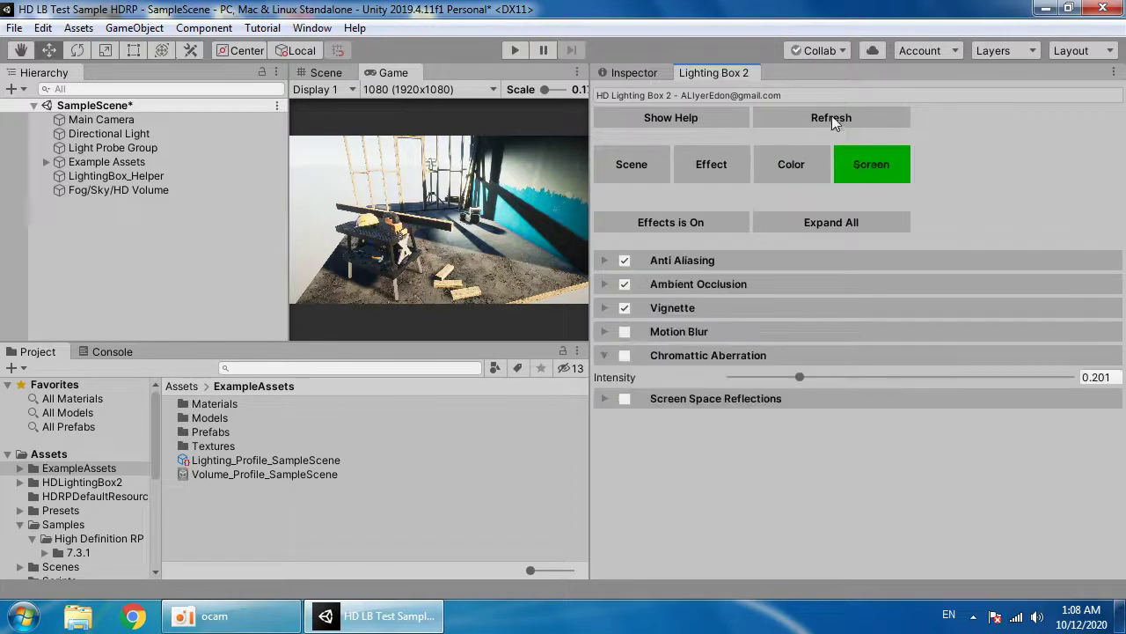
left_click(676, 284)
left_click(625, 284)
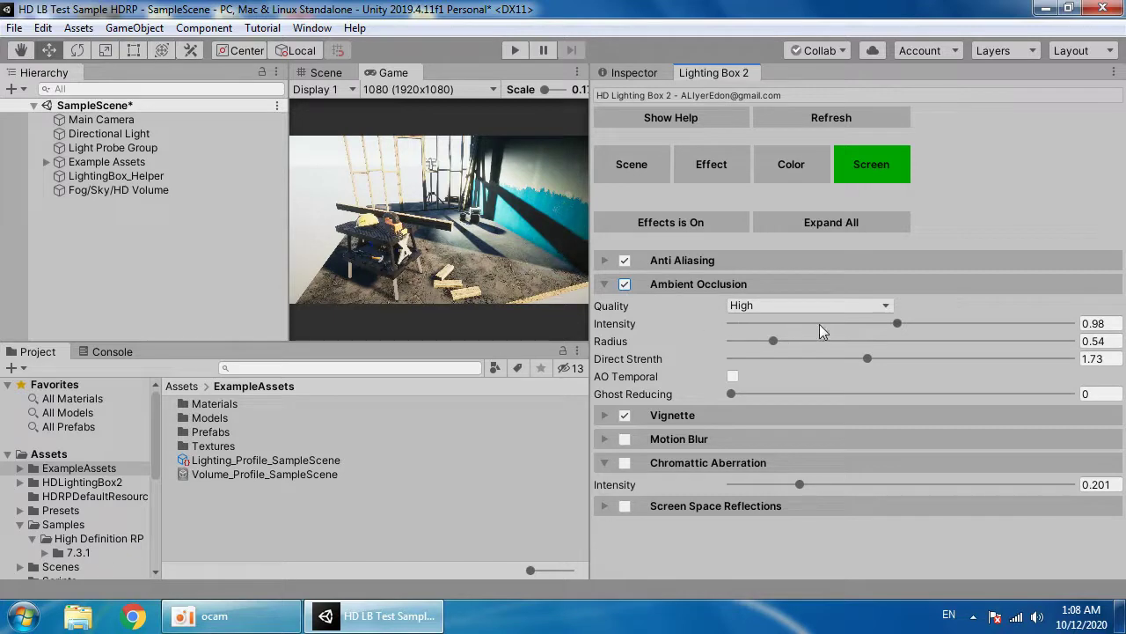
mouse_move(907, 325)
left_mouse_down()
mouse_move(870, 326)
mouse_move(1038, 326)
mouse_move(766, 329)
mouse_move(908, 342)
left_mouse_up()
mouse_move(773, 342)
left_mouse_down()
mouse_move(833, 341)
mouse_move(736, 342)
mouse_move(773, 341)
left_mouse_up()
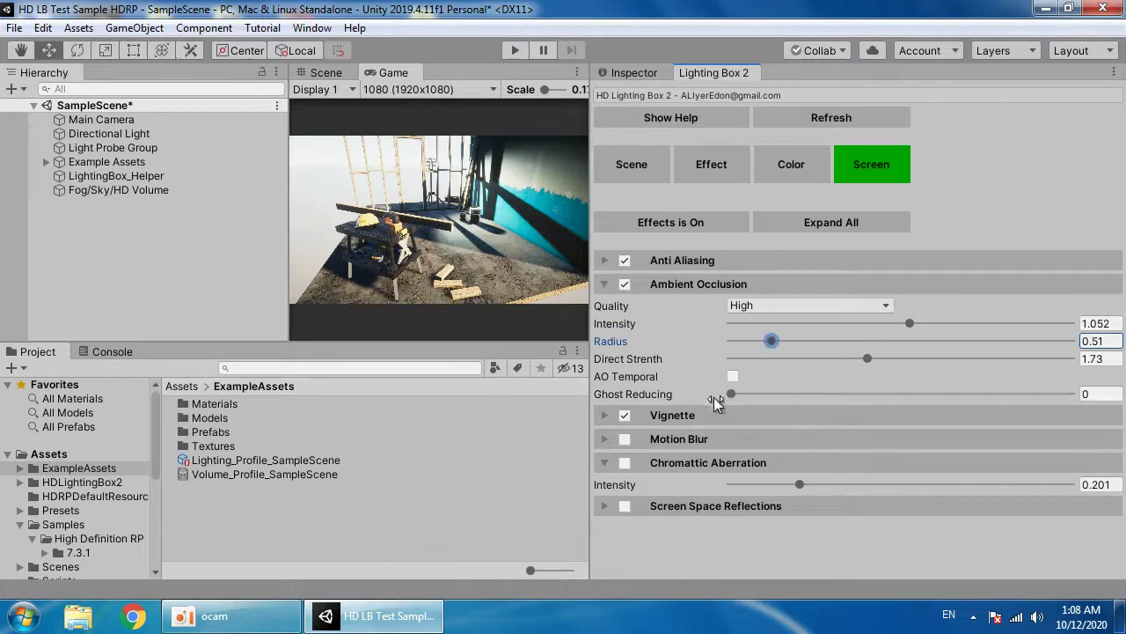
- Set the Vignette intensity to 0.1961 and collapse its settings
left_click(692, 414)
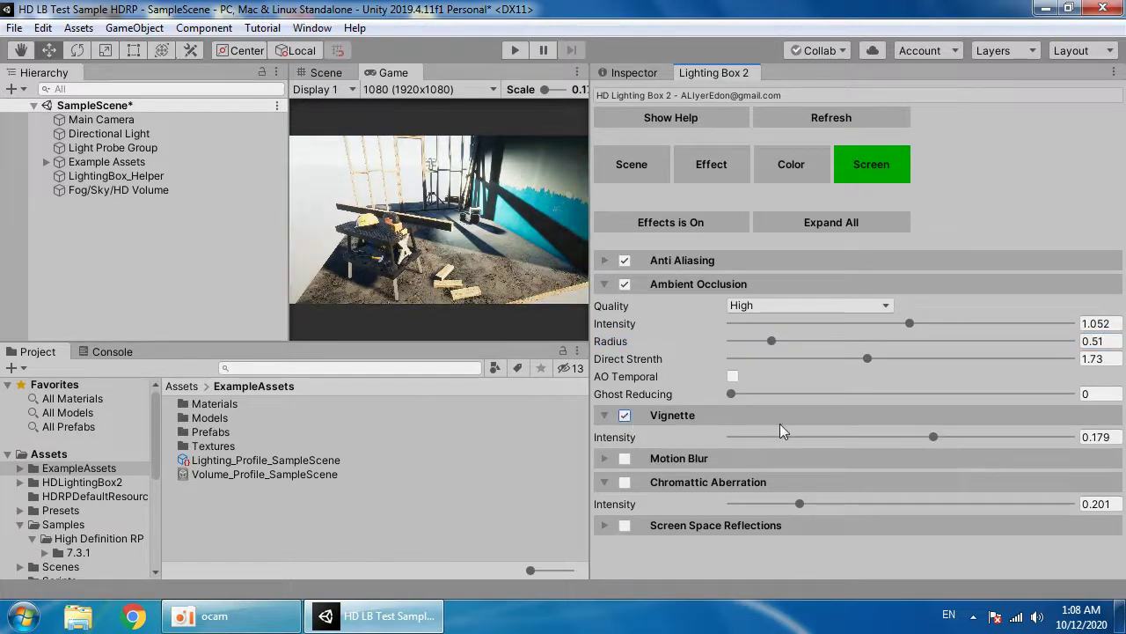
mouse_move(931, 437)
left_mouse_down()
mouse_move(1003, 433)
mouse_move(952, 437)
left_mouse_up()
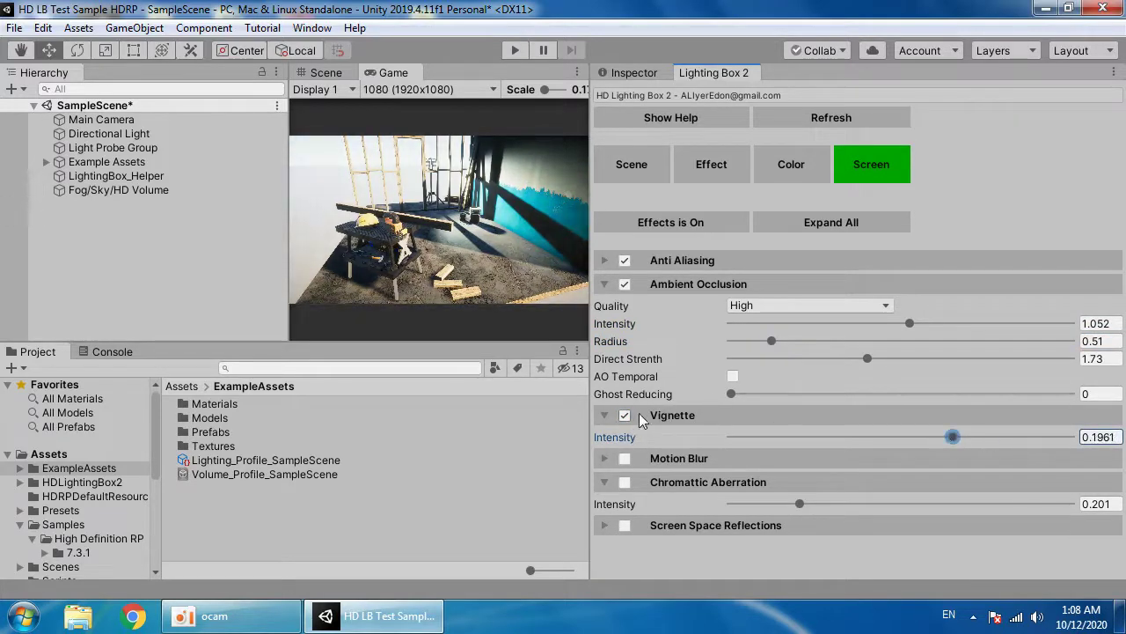
left_click(612, 414)
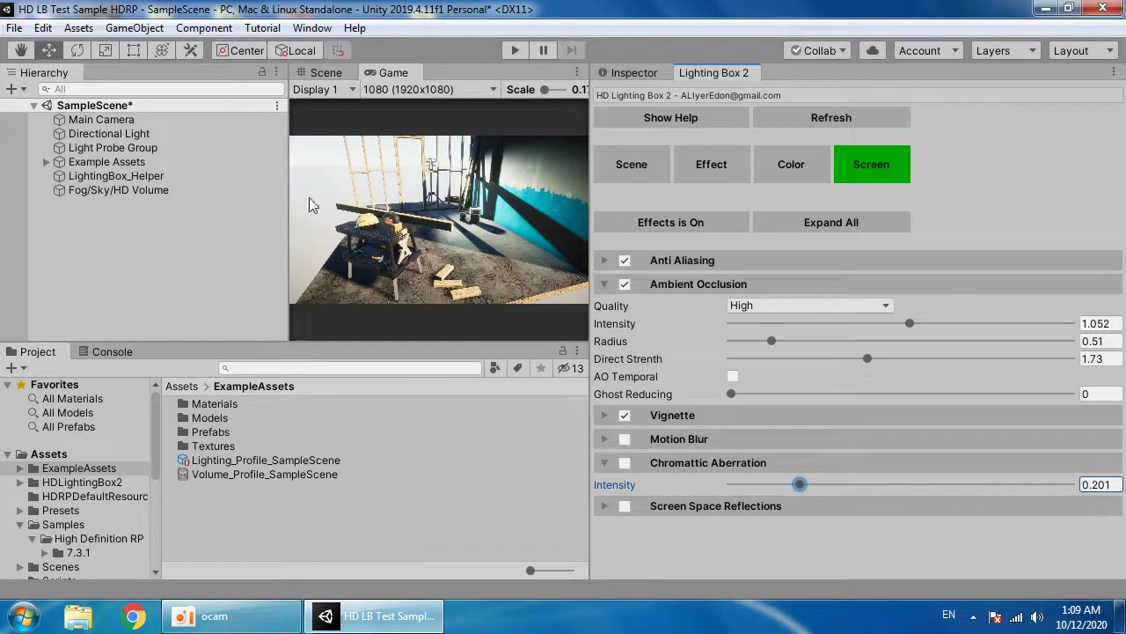
- Try out Chromatic Aberration with an intensity of 0.25 and switch the effect off
left_click(625, 463)
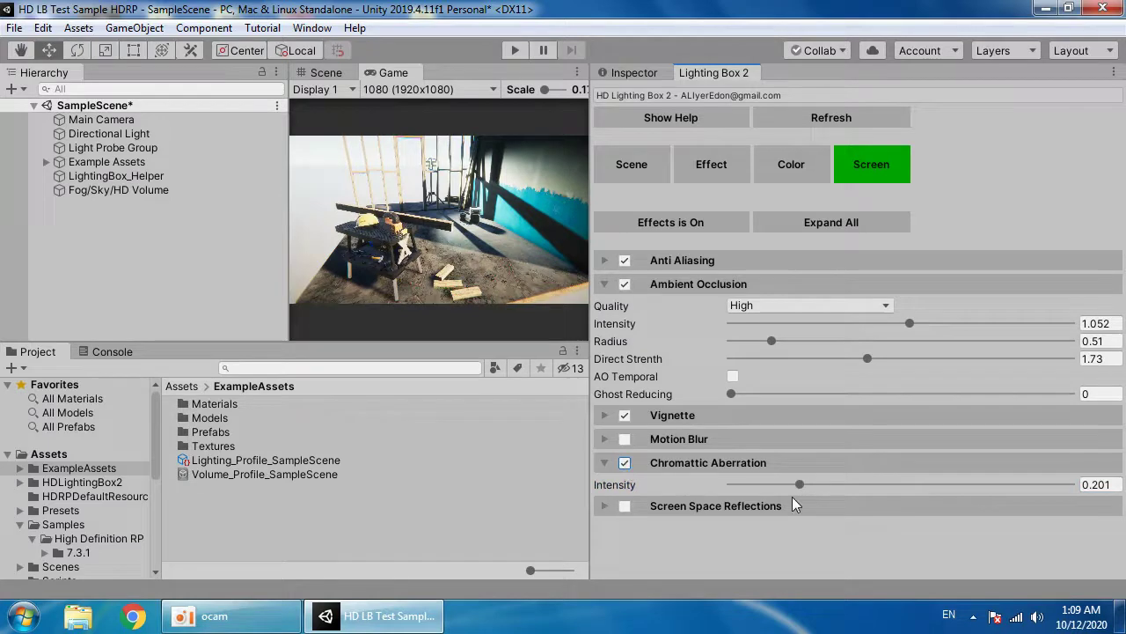
mouse_move(799, 484)
left_mouse_down()
mouse_move(990, 483)
mouse_move(816, 484)
left_mouse_up()
left_click(624, 464)
- Enable Screen Space Reflections, look around the scene and briefly test it in play mode
left_click(672, 506)
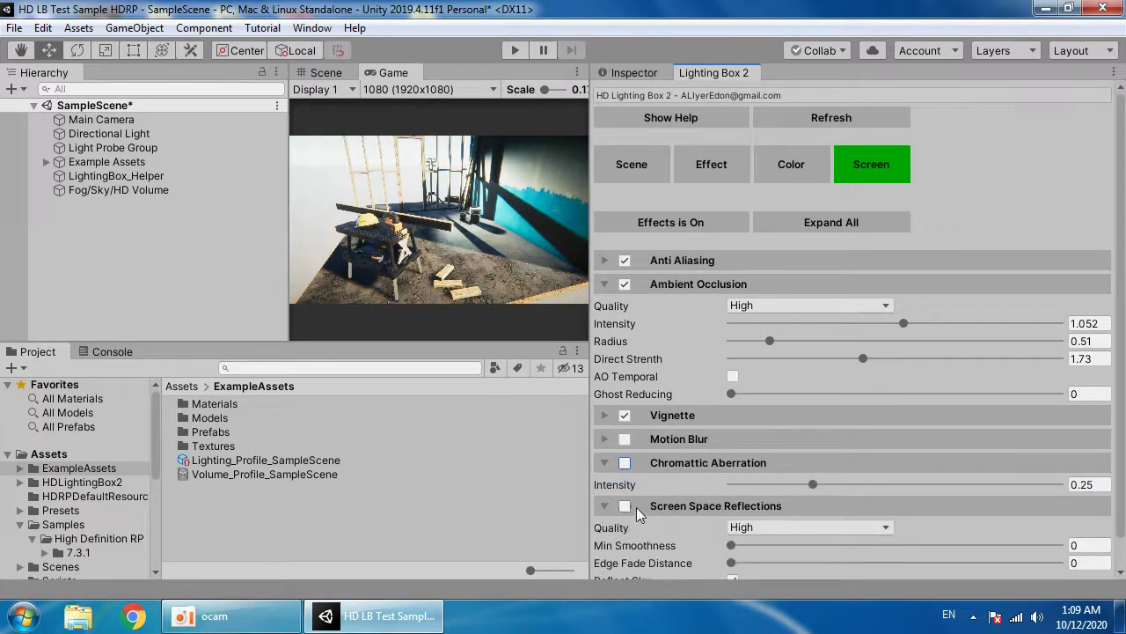
left_click(624, 505)
left_click(322, 72)
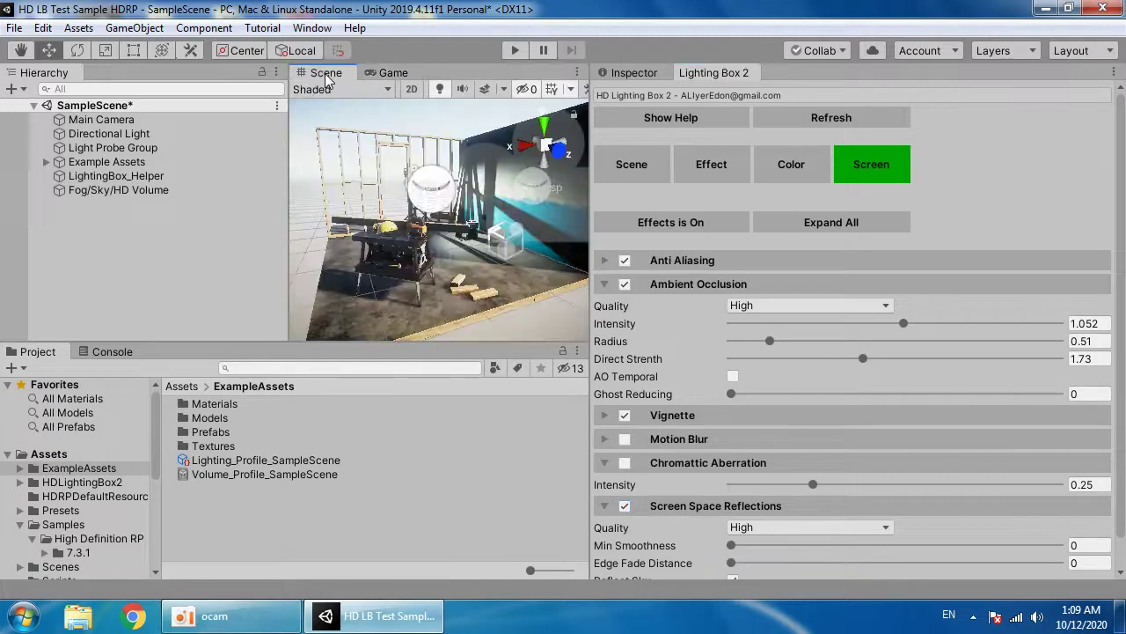
right_click_drag(493, 264, 231, 230)
left_click(517, 52)
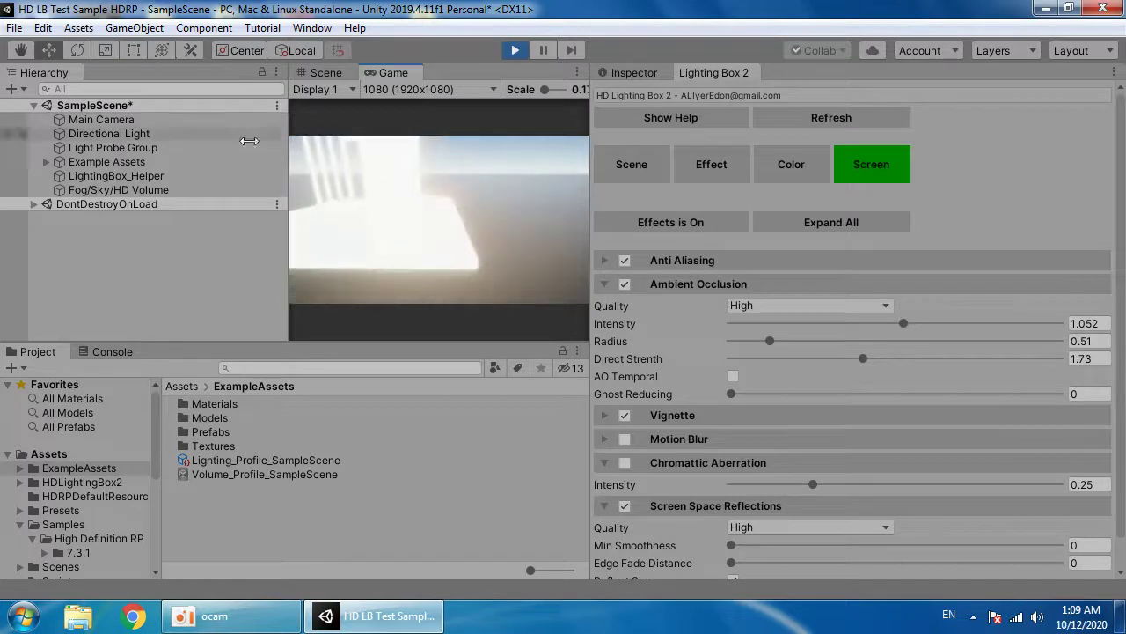
left_click(517, 50)
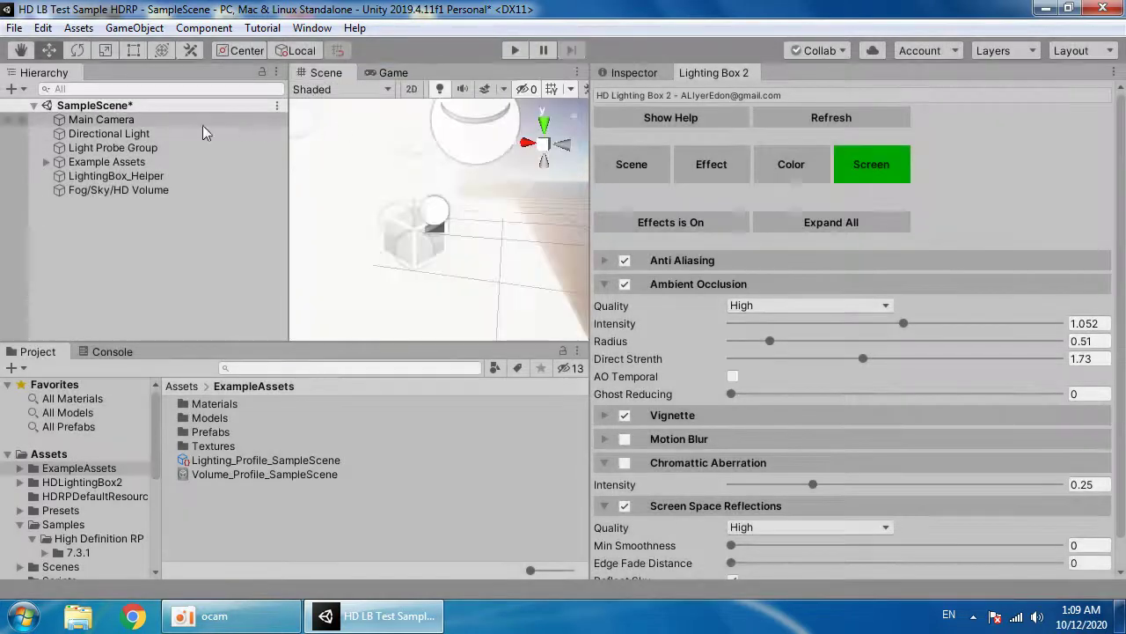
- Remove the Simple Camera Controller script from the Main Camera
left_click(168, 119)
left_click(639, 72)
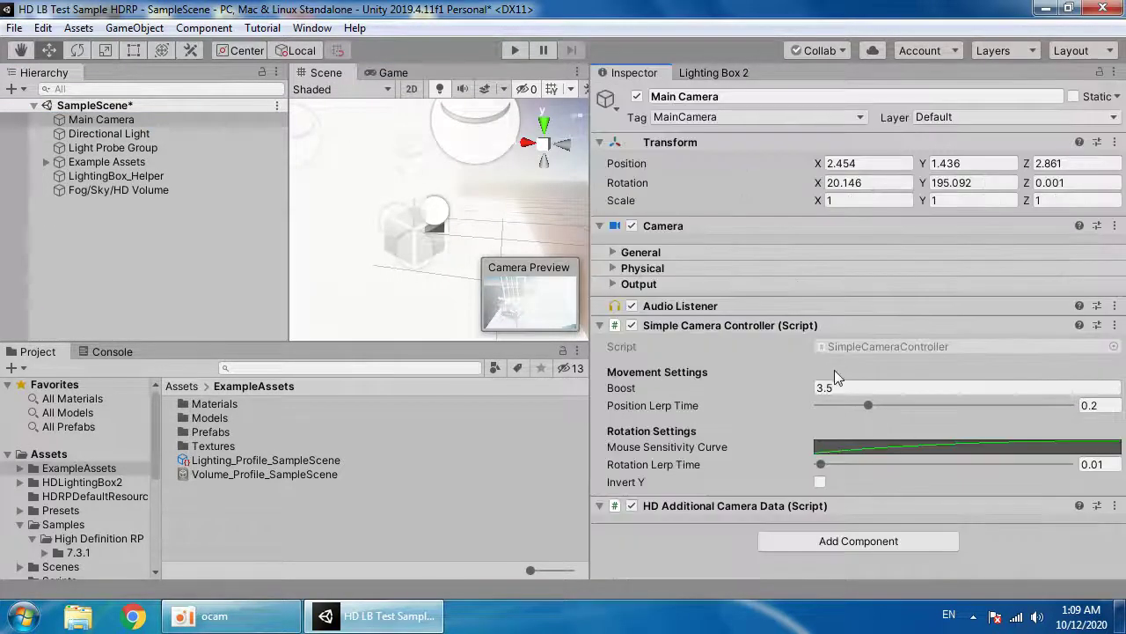
left_click(1114, 324)
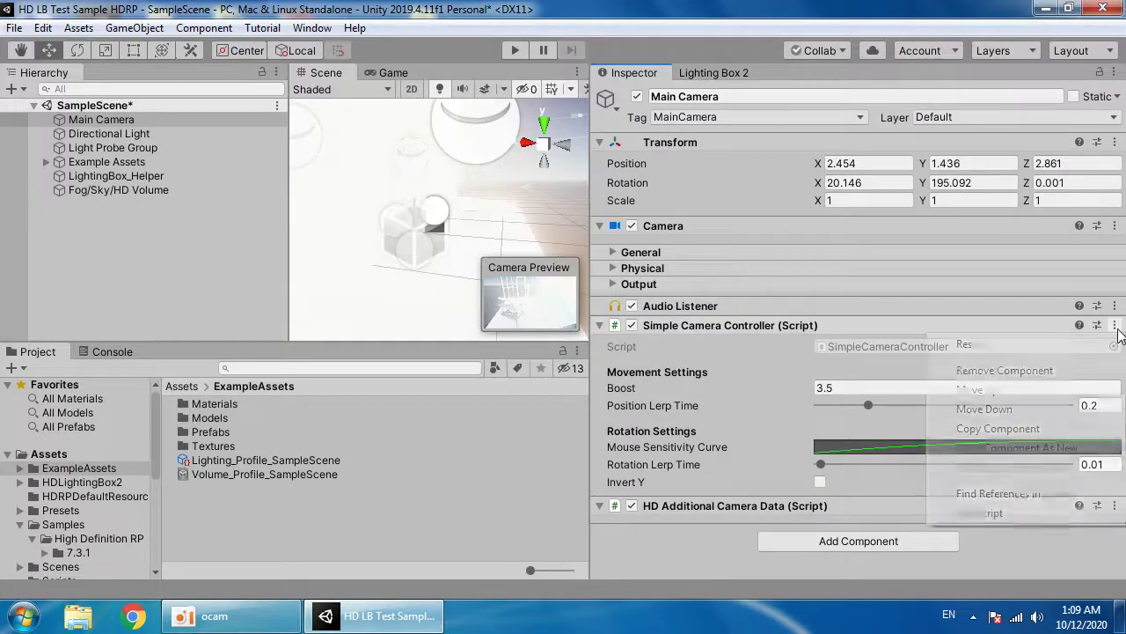
left_click(1005, 370)
- Add the Lighting Box camera move script from the Scene settings and refresh the lighting
left_click(717, 73)
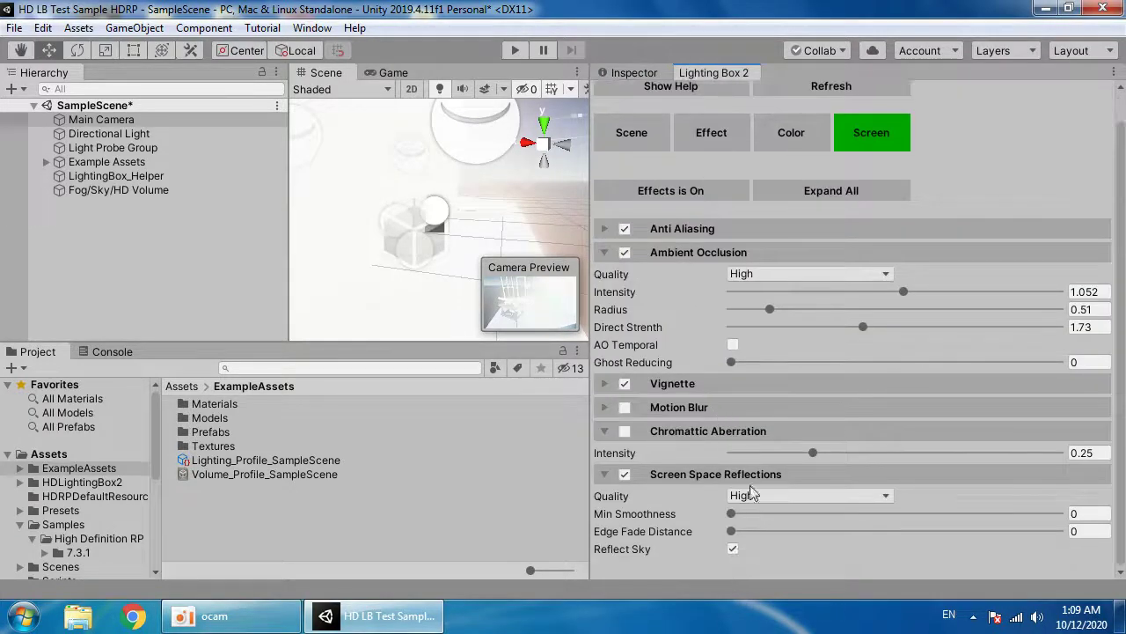
left_click(631, 132)
scroll(669, 369, "down", 10)
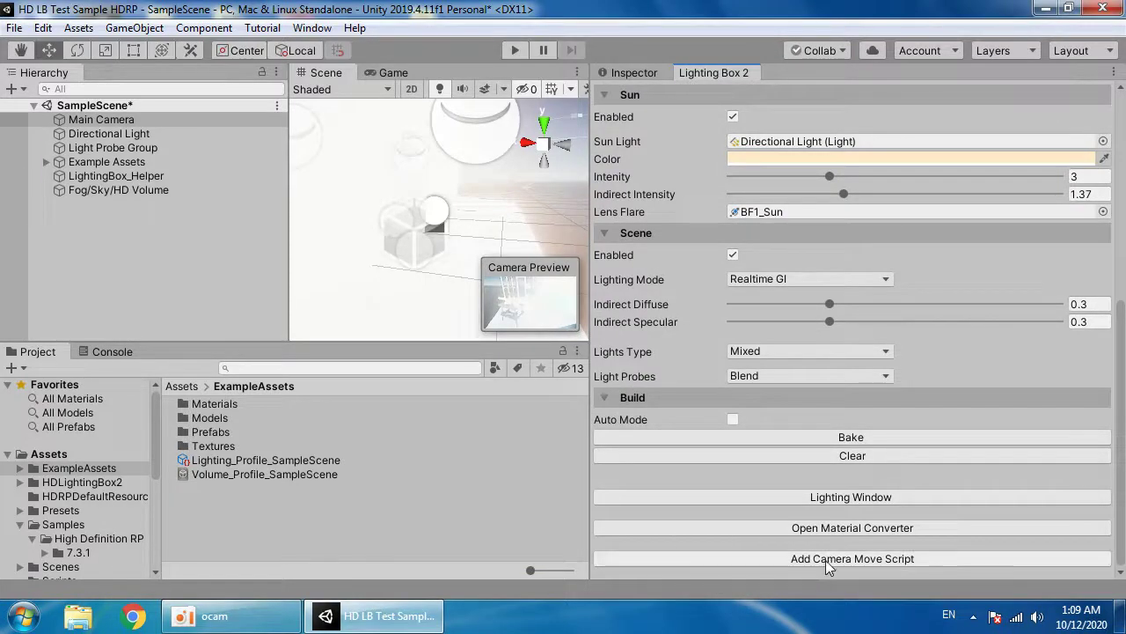
left_click(829, 457)
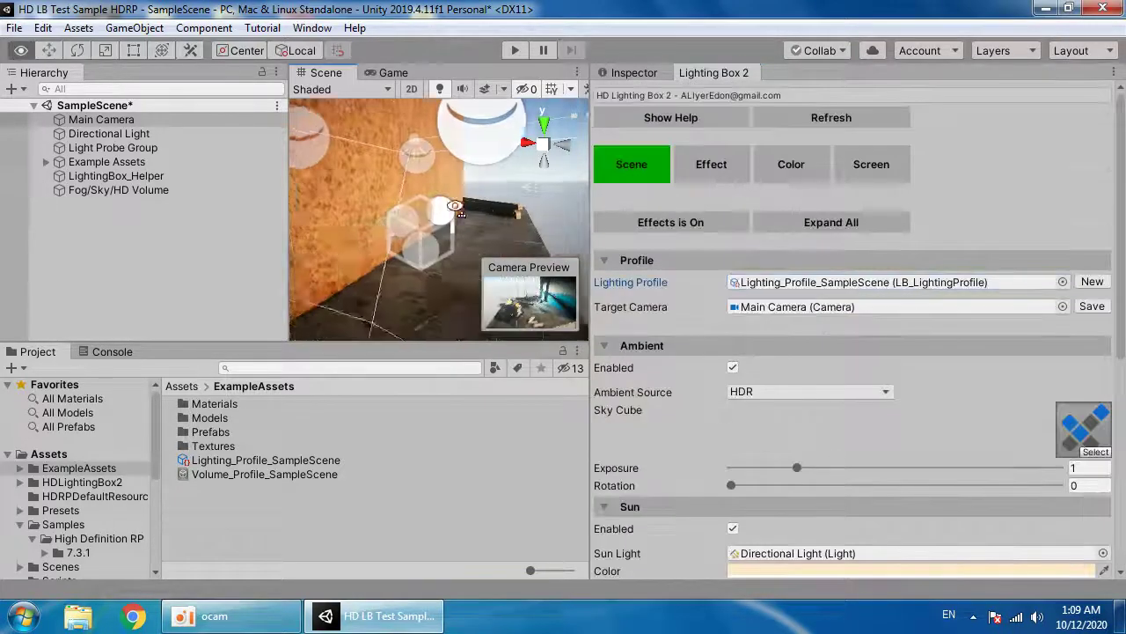
mouse_move(422, 220)
left_mouse_down("alt")
mouse_move(447, 233)
mouse_move(422, 229)
left_mouse_up("alt")
scroll(422, 229, "down", 5)
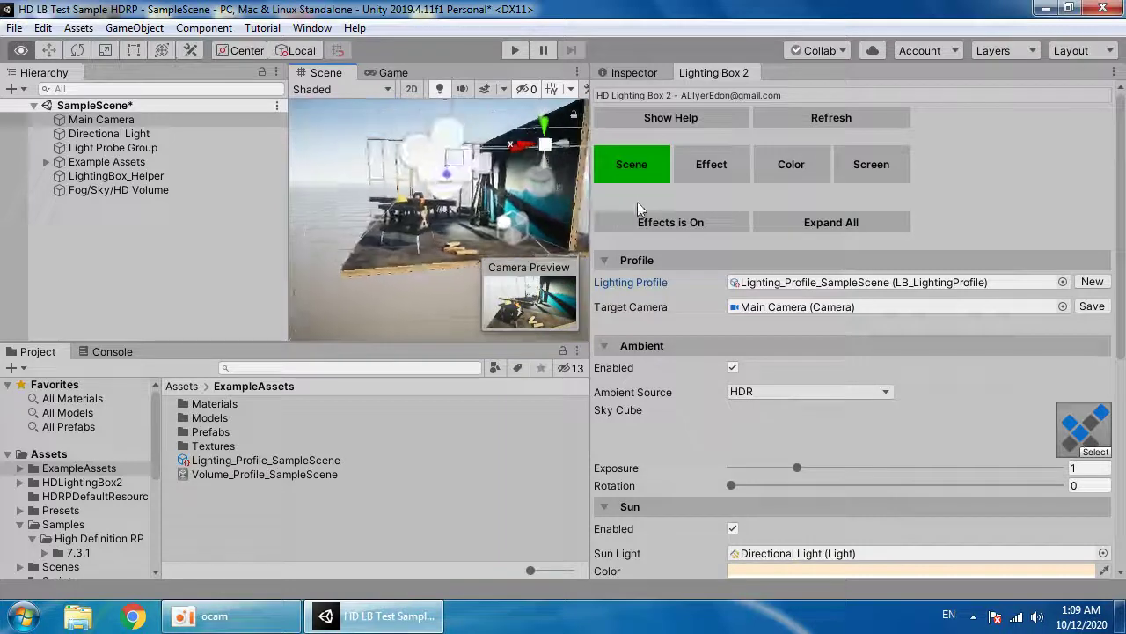
left_click(830, 118)
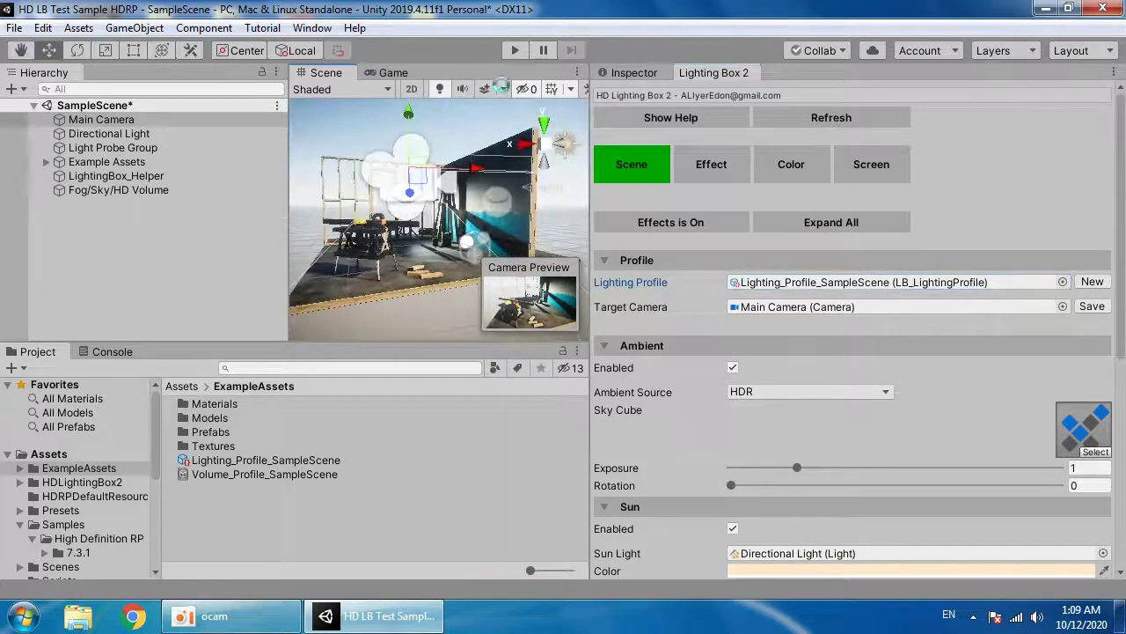
- Test the scene in play mode and set the Lighting Mode to Fully Realtime
left_click(515, 51)
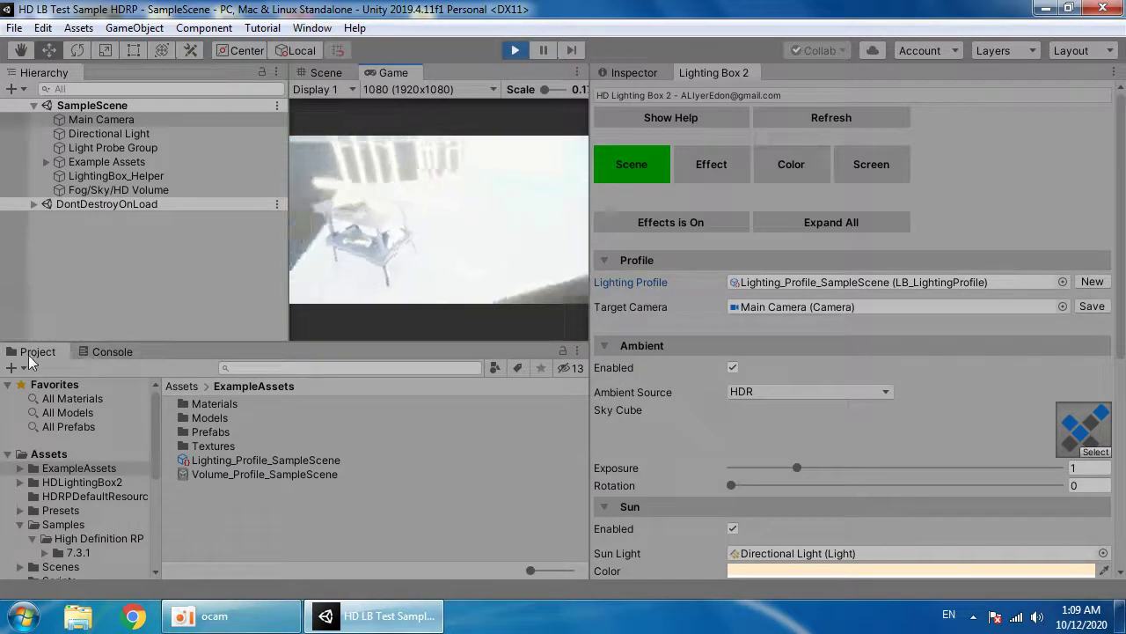
scroll(827, 515, "down", 8)
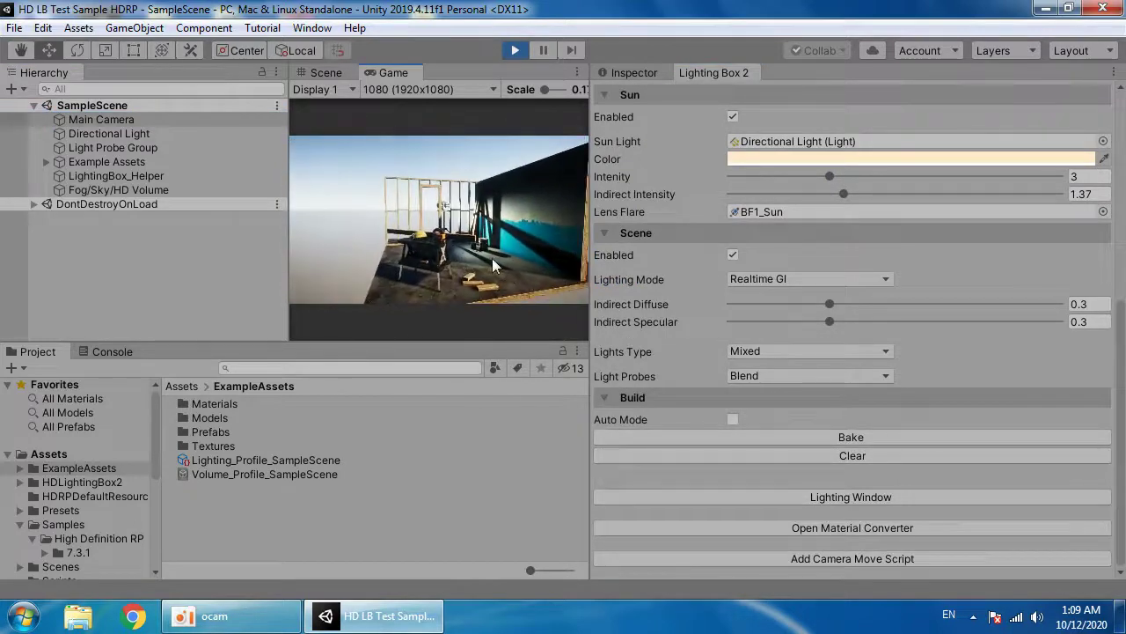
left_click(810, 279)
left_click(770, 297)
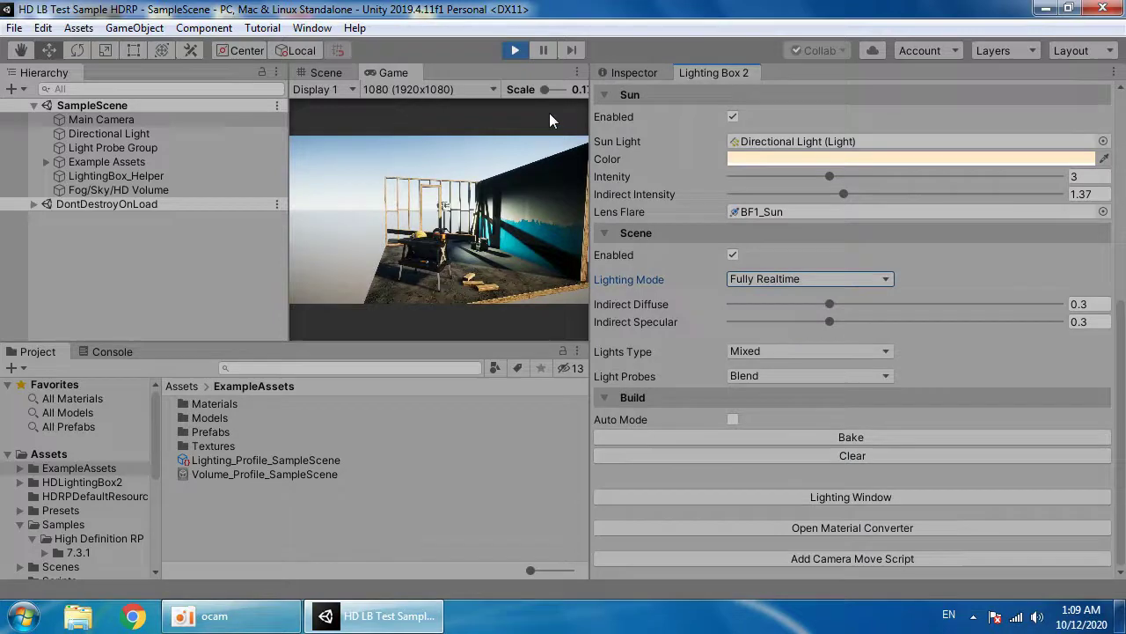
key("ctrl+p")
left_click(798, 279)
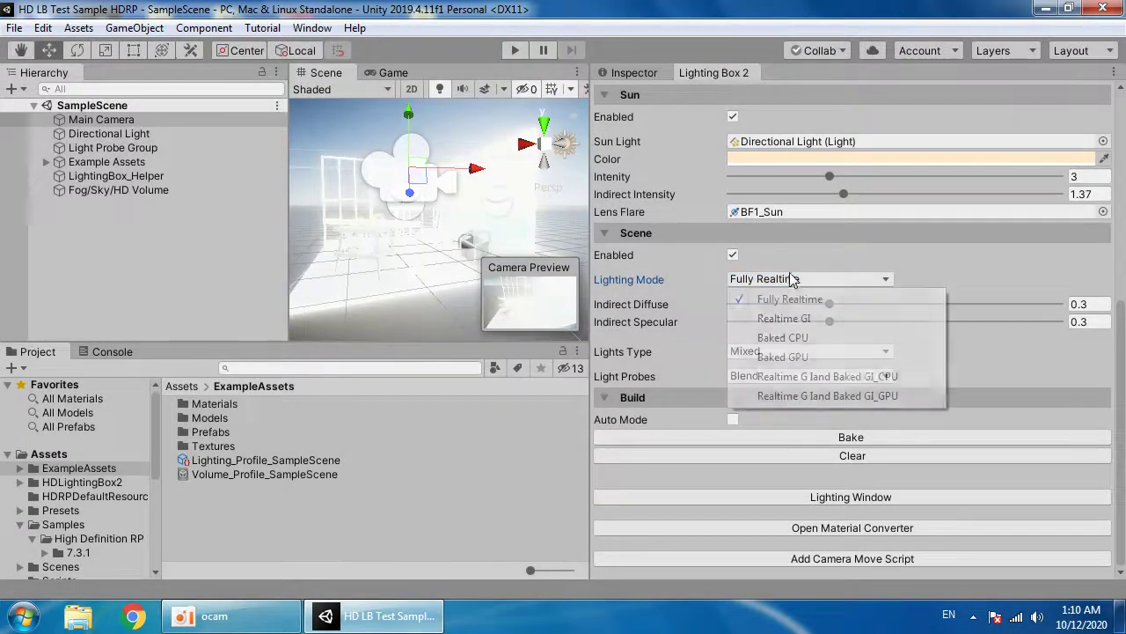
left_click(792, 298)
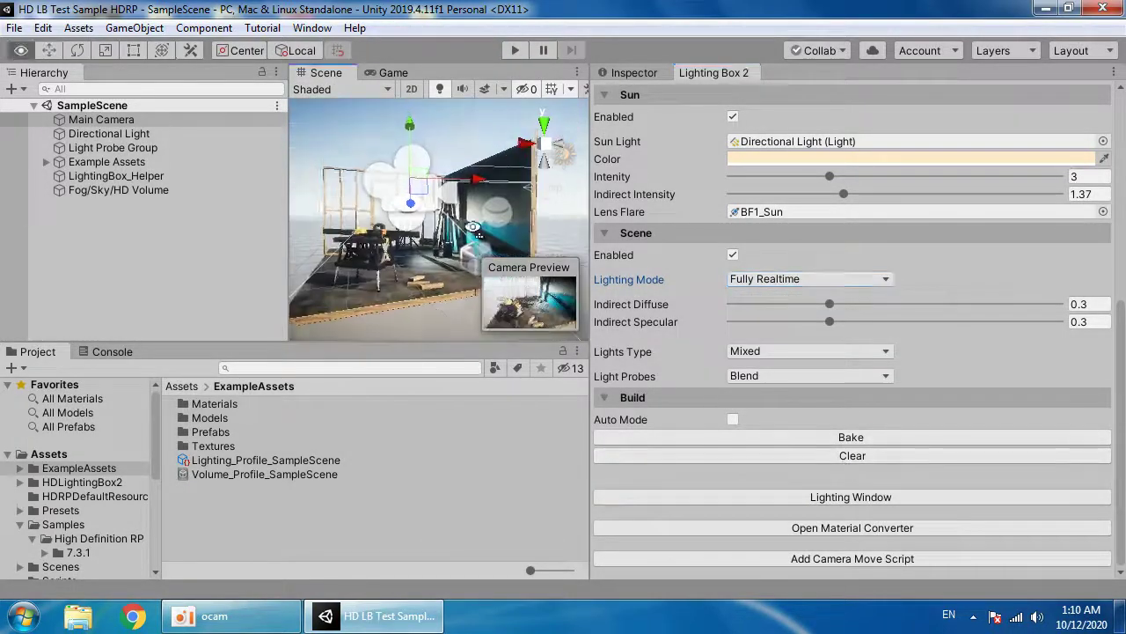
- Check the Mixed Lighting, lightmapping and debug settings in the Lighting window and close it
left_click(794, 498)
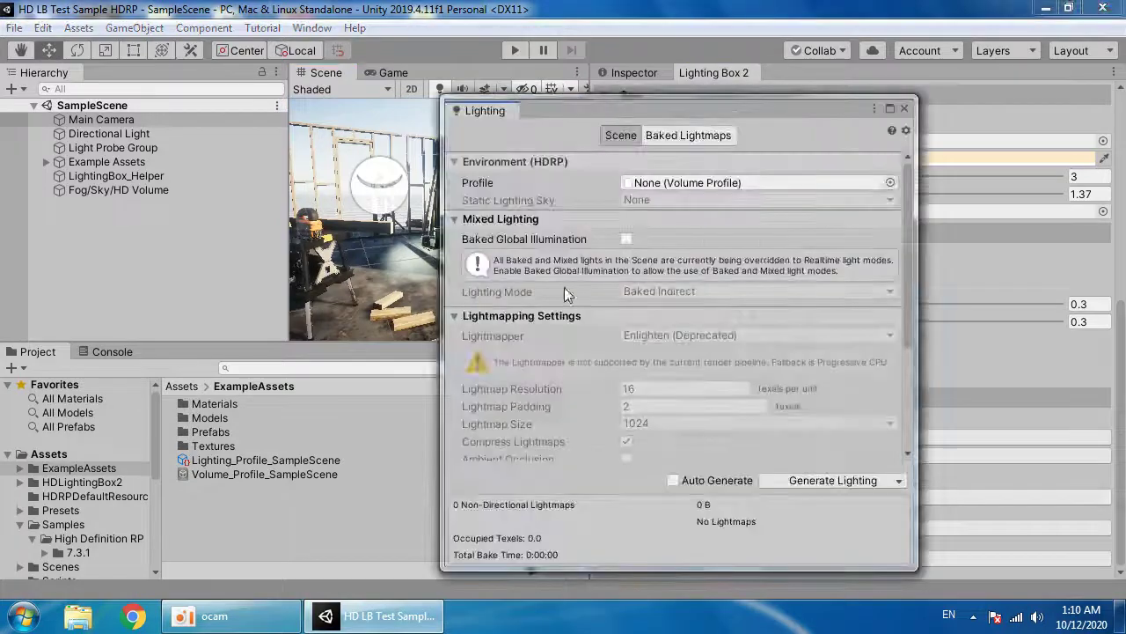
scroll(662, 419, "down", 5)
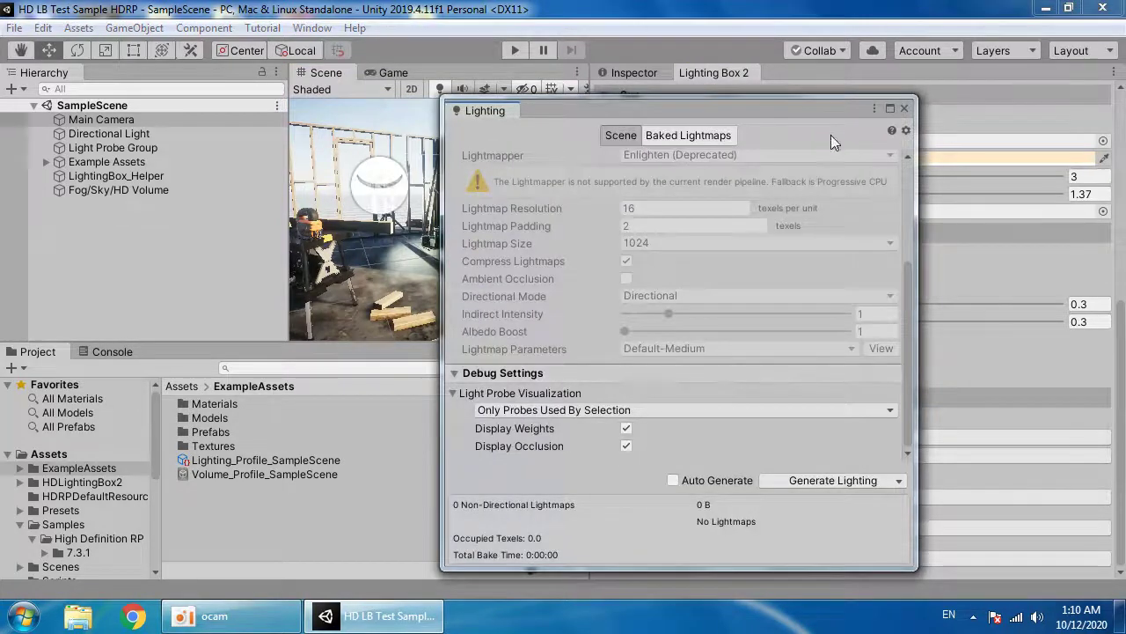
left_click(903, 108)
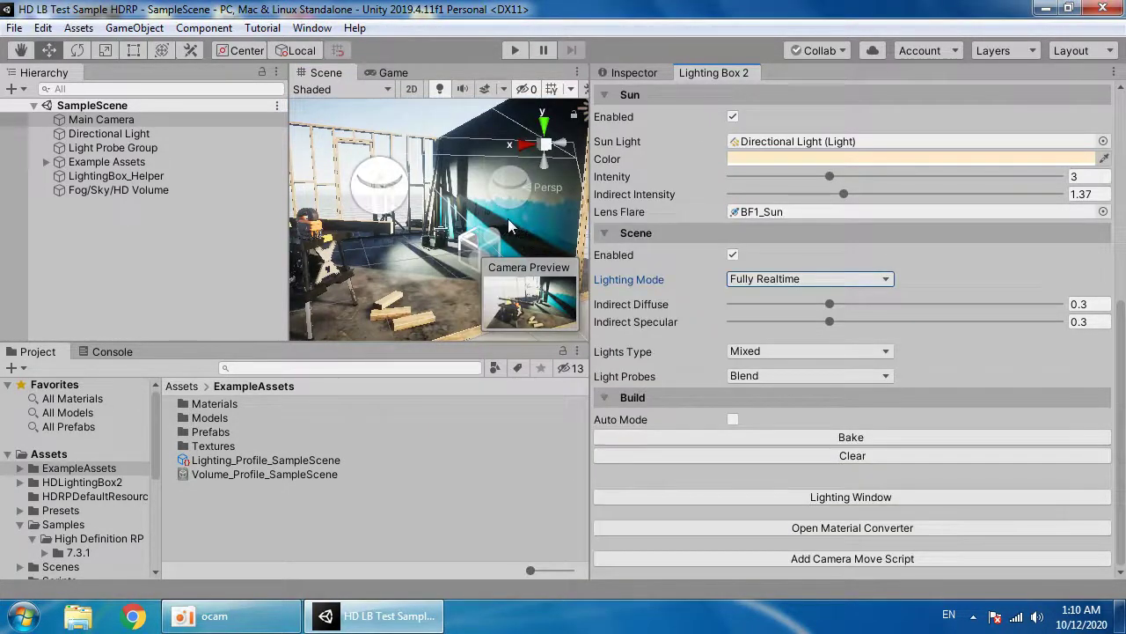
- Run the scene in play mode and bring up the Screen Space Reflections settings with Ambient Occlusion collapsed
left_click(510, 50)
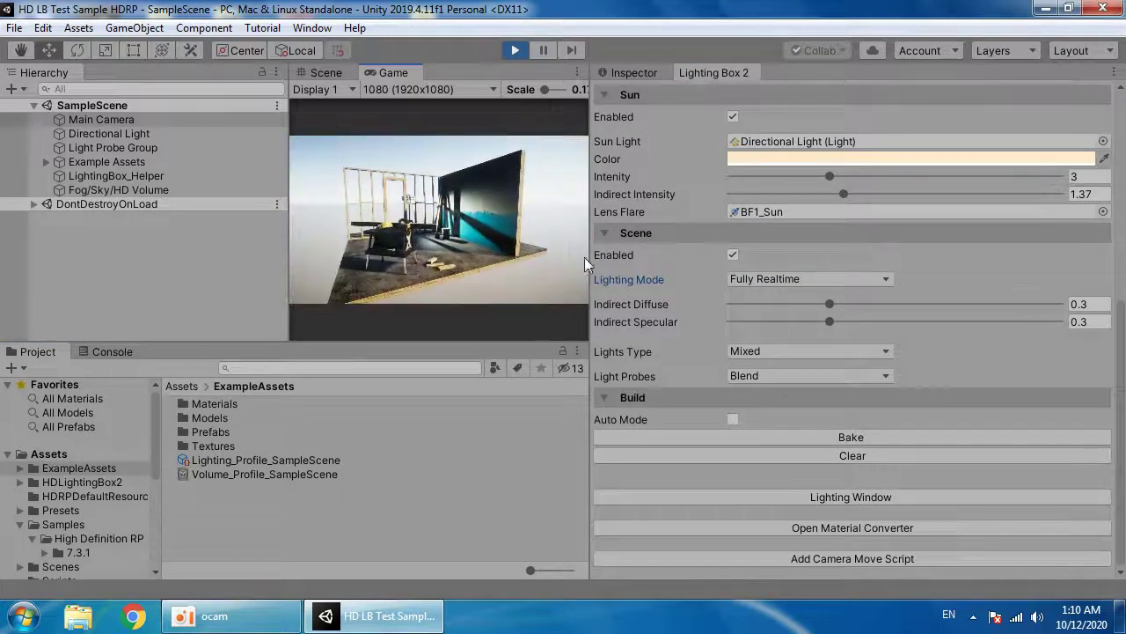
scroll(822, 191, "up", 8)
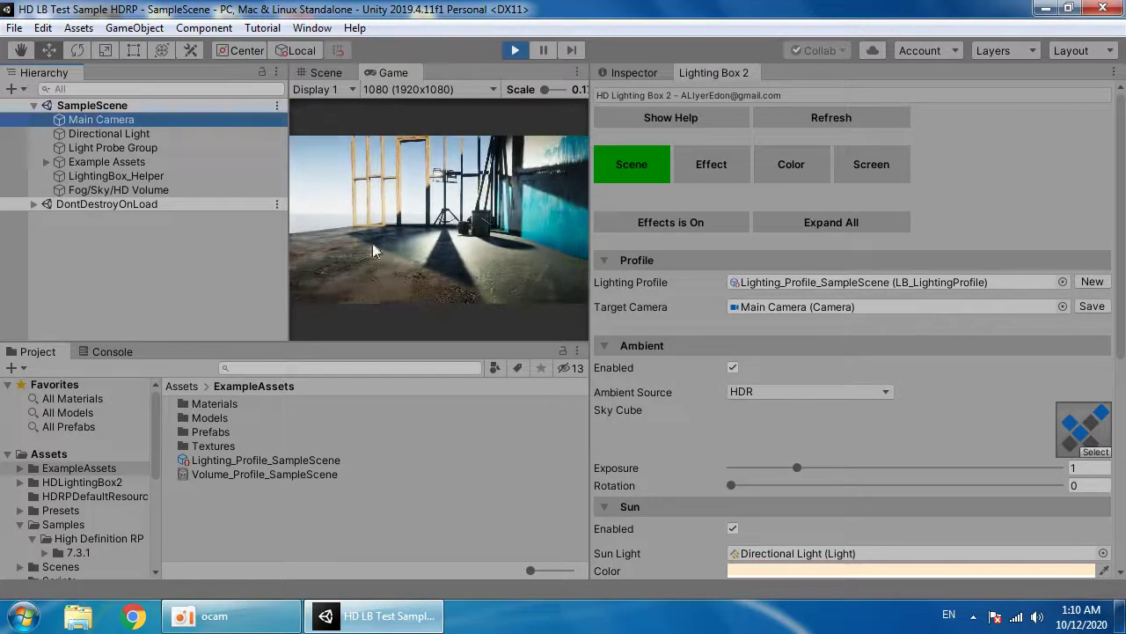
left_click(891, 169)
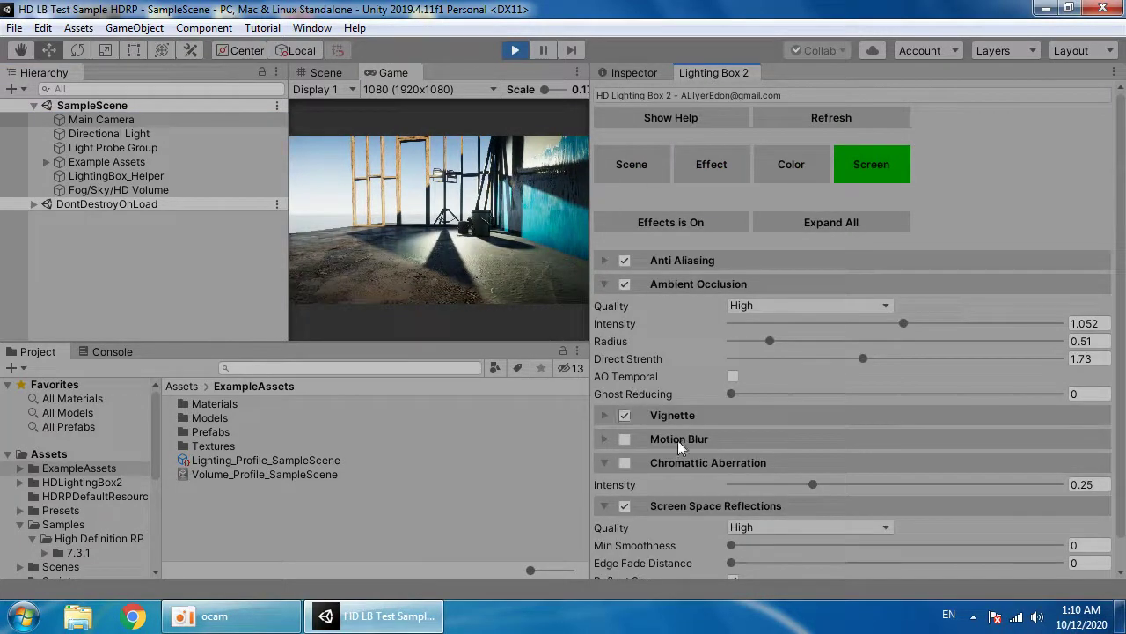
left_click(703, 285)
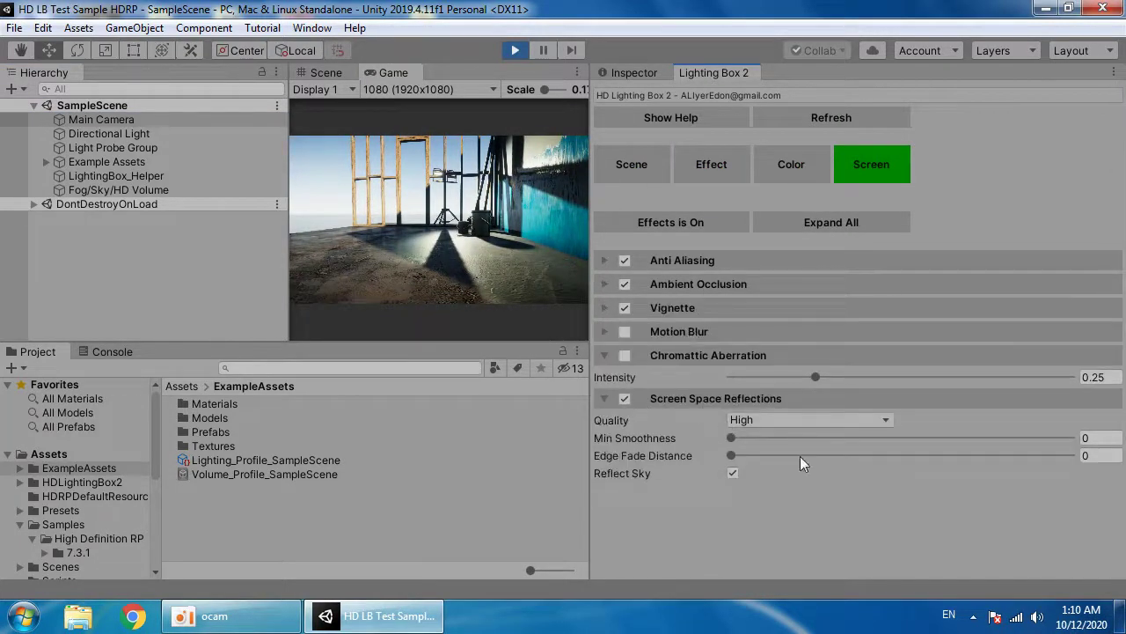
- Select the Ground object in the scene view and expand its Ground_Mat material to examine the surface inputs
left_click(326, 73)
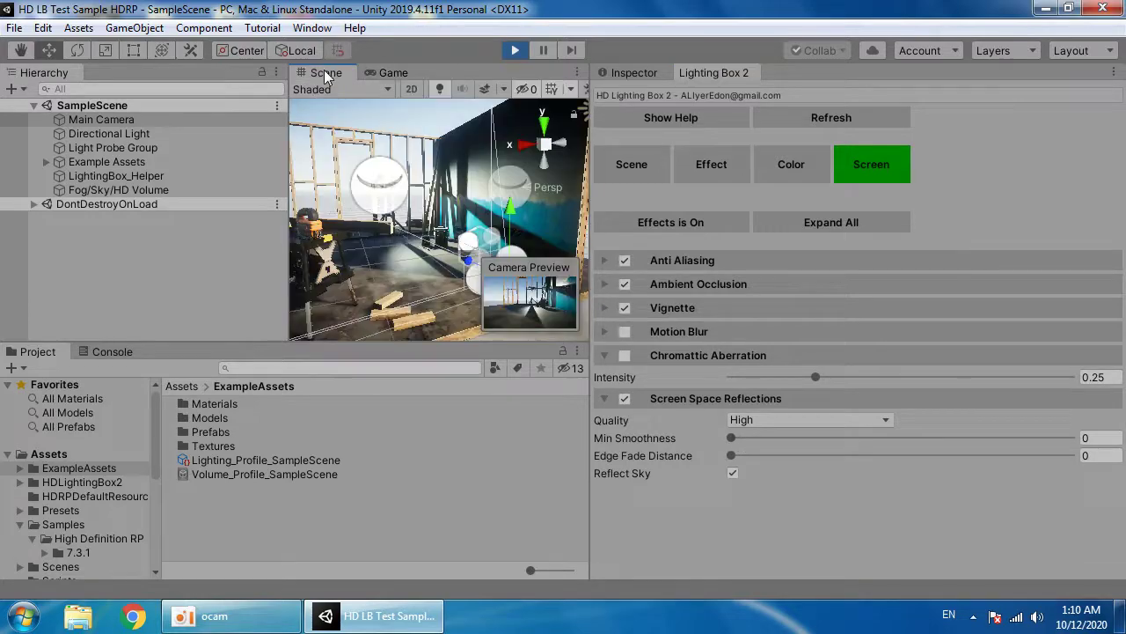
left_click(392, 269)
left_click_drag(391, 268, 309, 241, "alt")
left_click(620, 72)
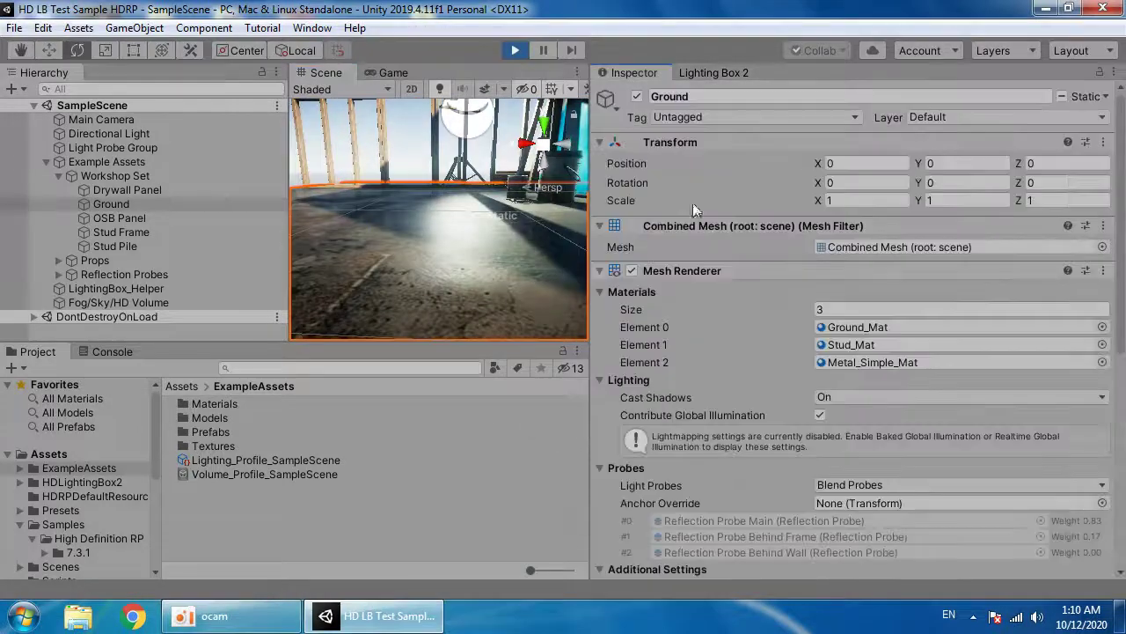
left_click(695, 273)
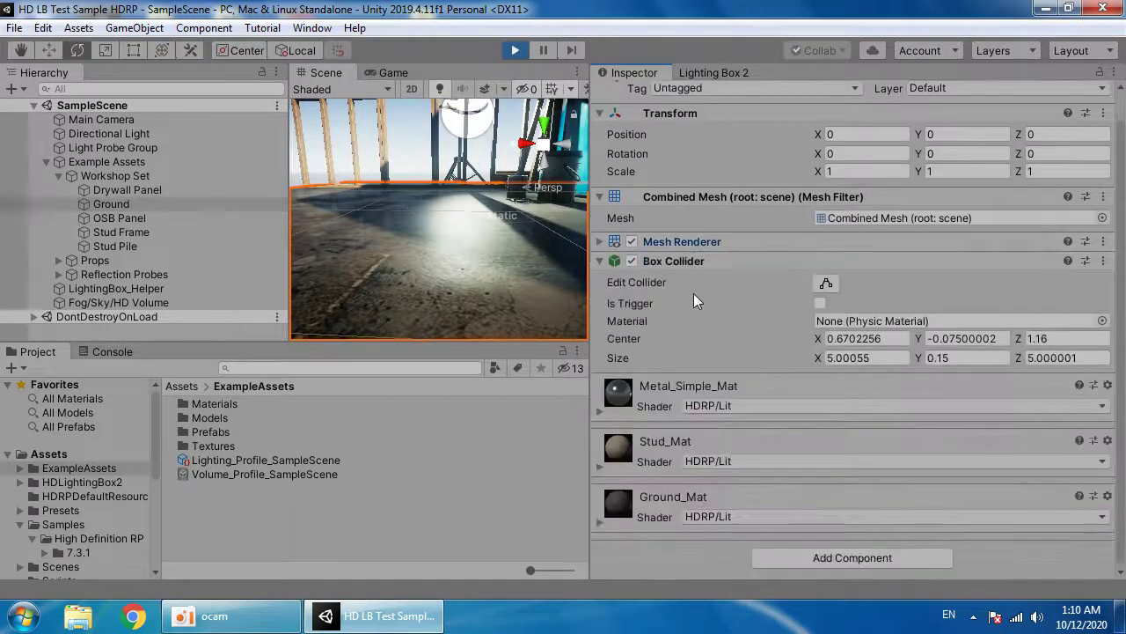
left_click(673, 500)
scroll(695, 264, "up", 6)
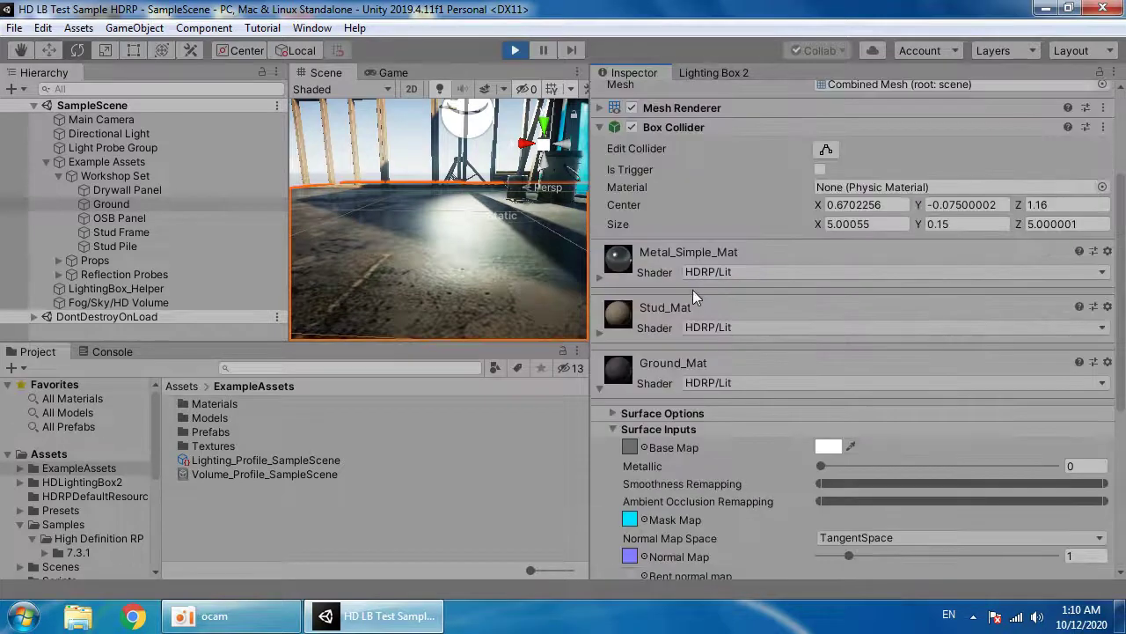
- Show the Game view, open the Ground_Mat mask map texture and send it to Photoshop, closing the photo viewer
scroll(707, 360, "down", 3)
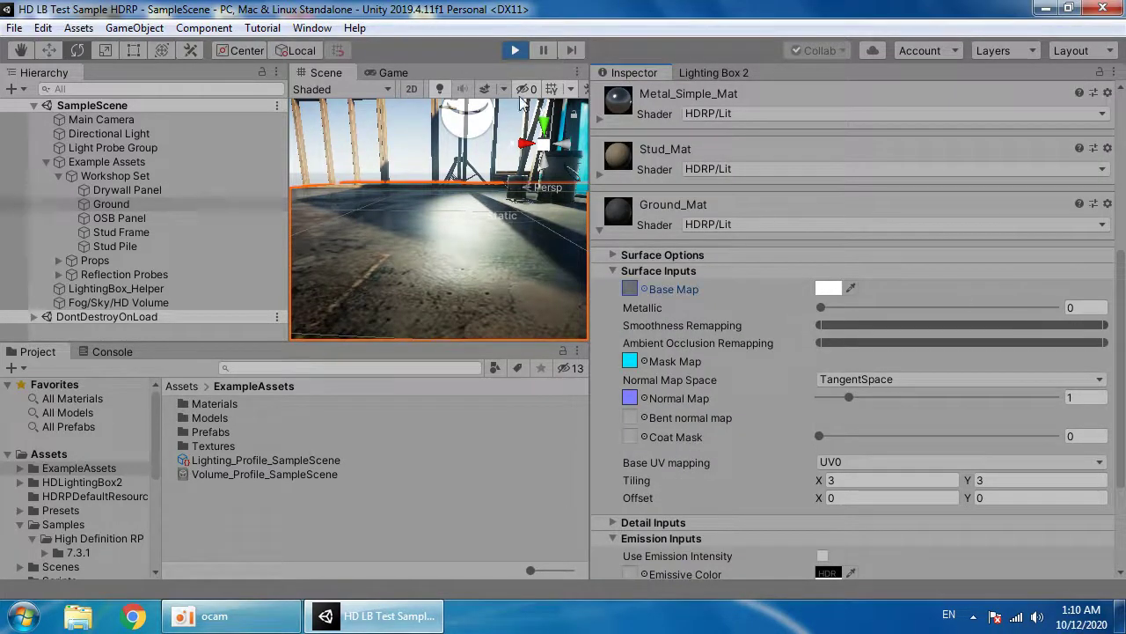
left_click(393, 72)
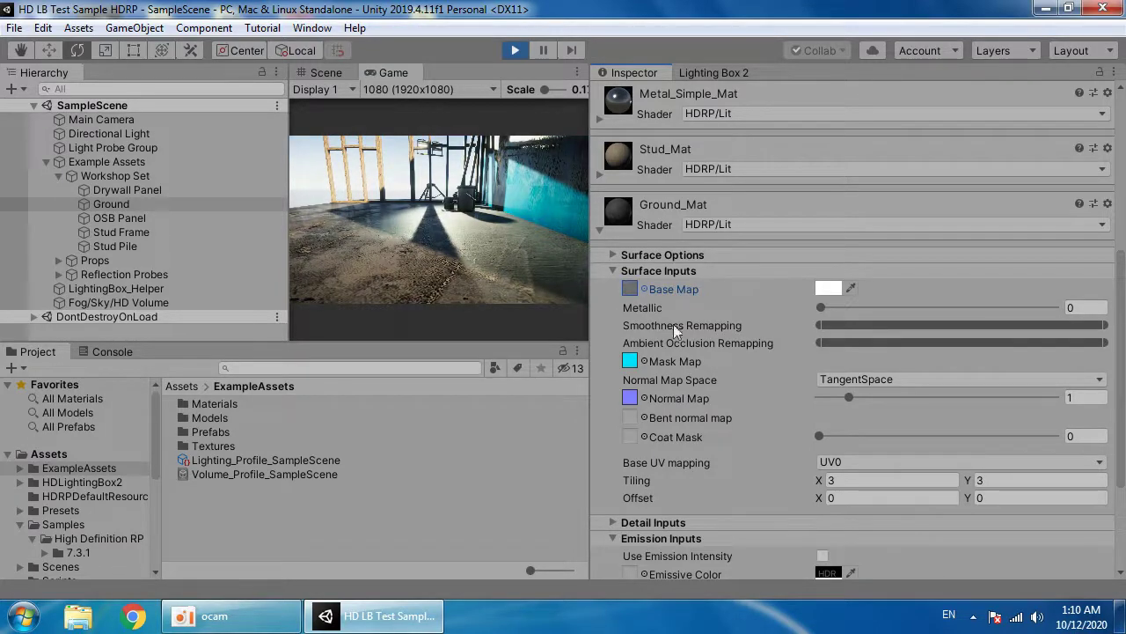
double_click(630, 362)
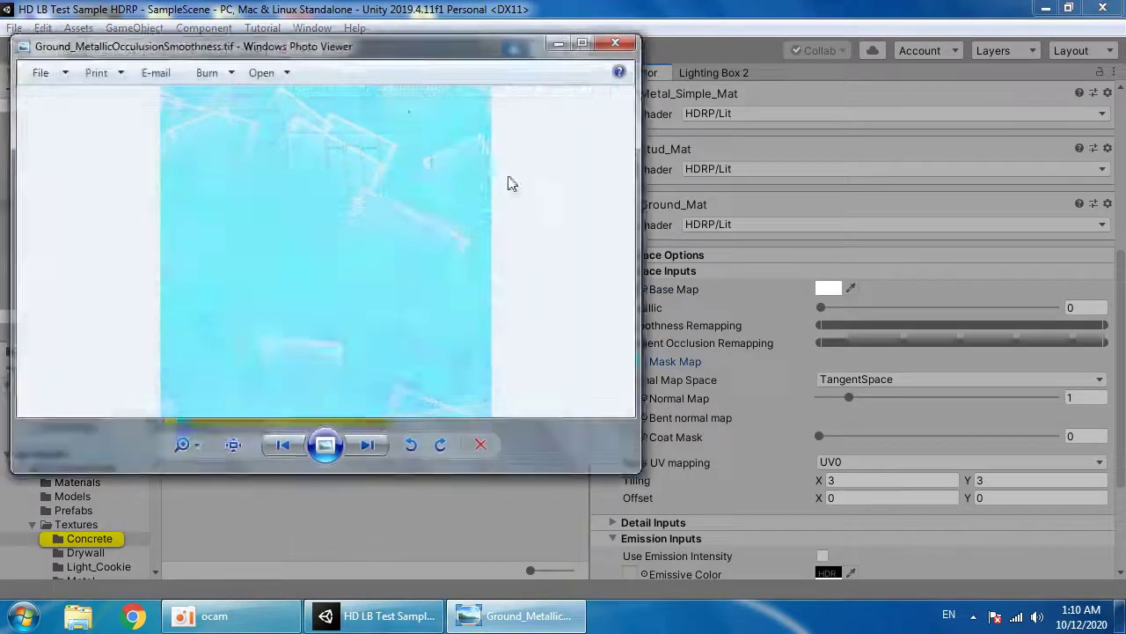
left_click(292, 115)
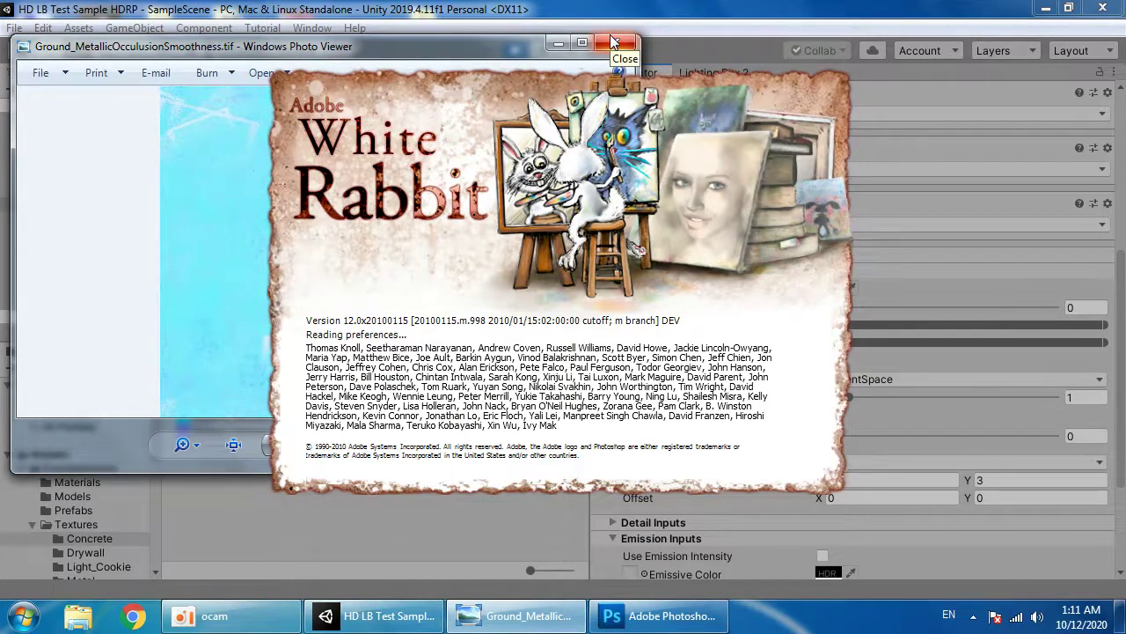
left_click(614, 42)
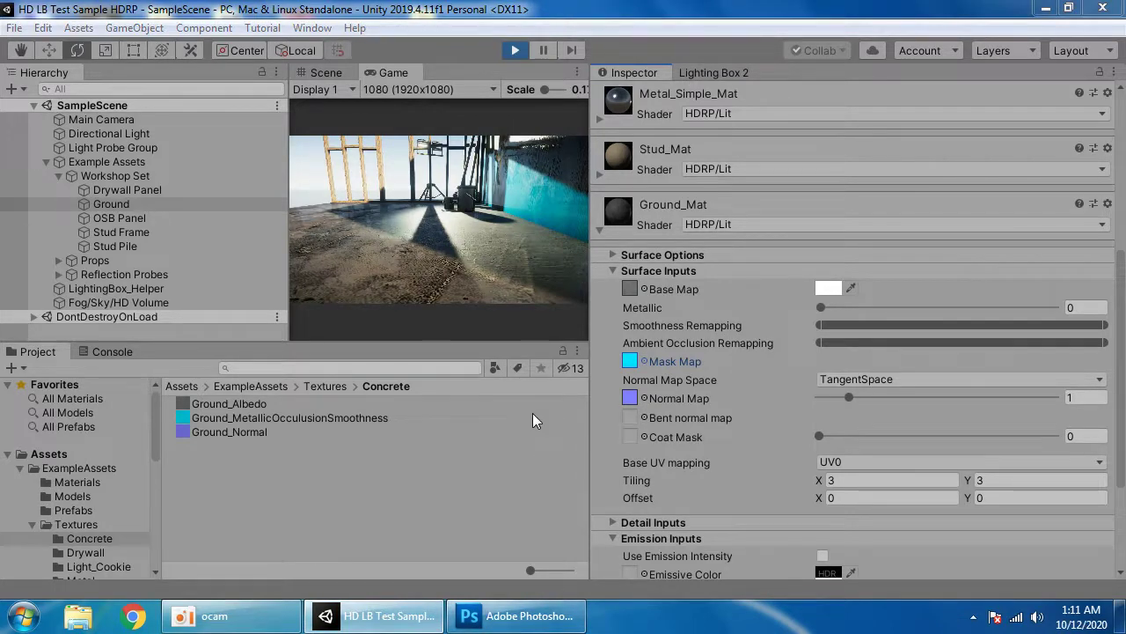
- Switch to Photoshop and display only the Alpha 1 channel of Ground_MetallicOcculusionSmoothness.tif
left_click(490, 618)
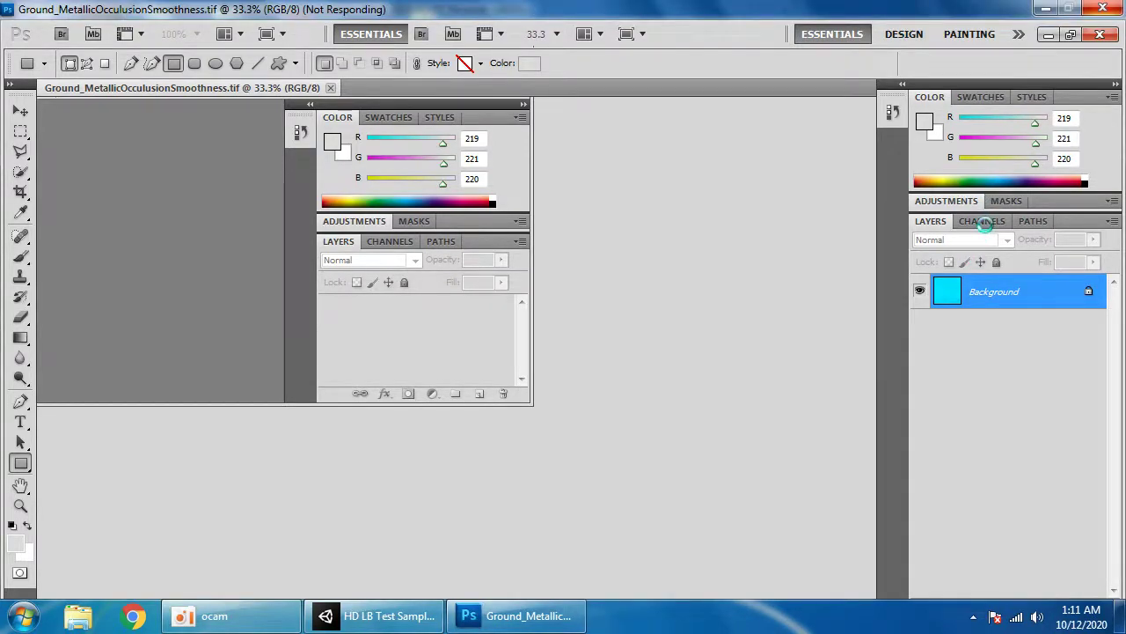
left_click(390, 615)
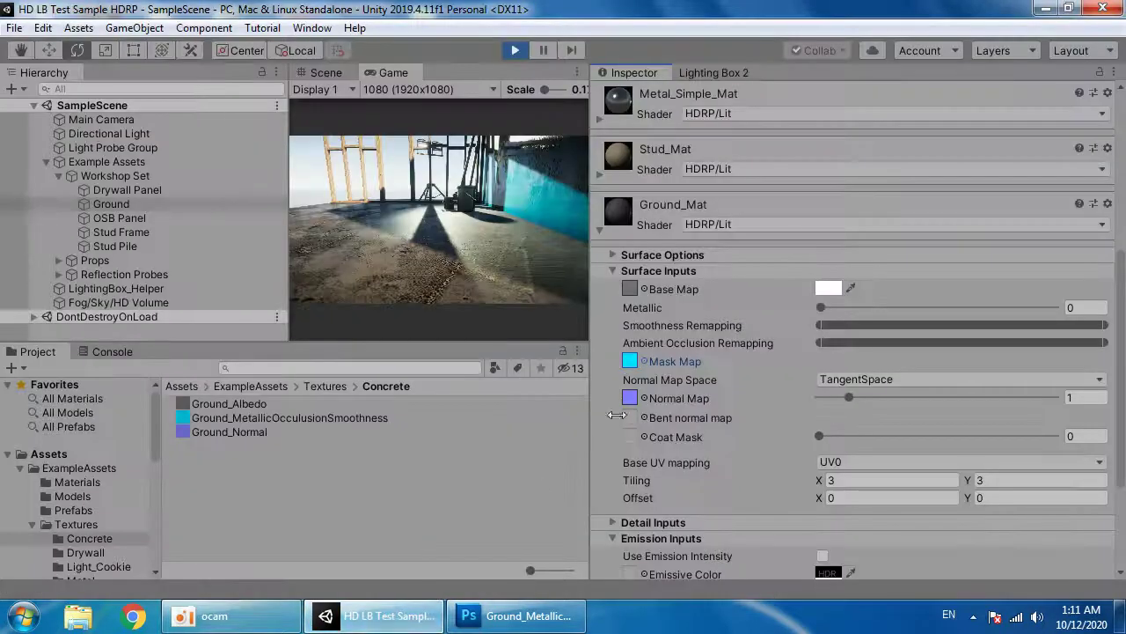
left_click(519, 615)
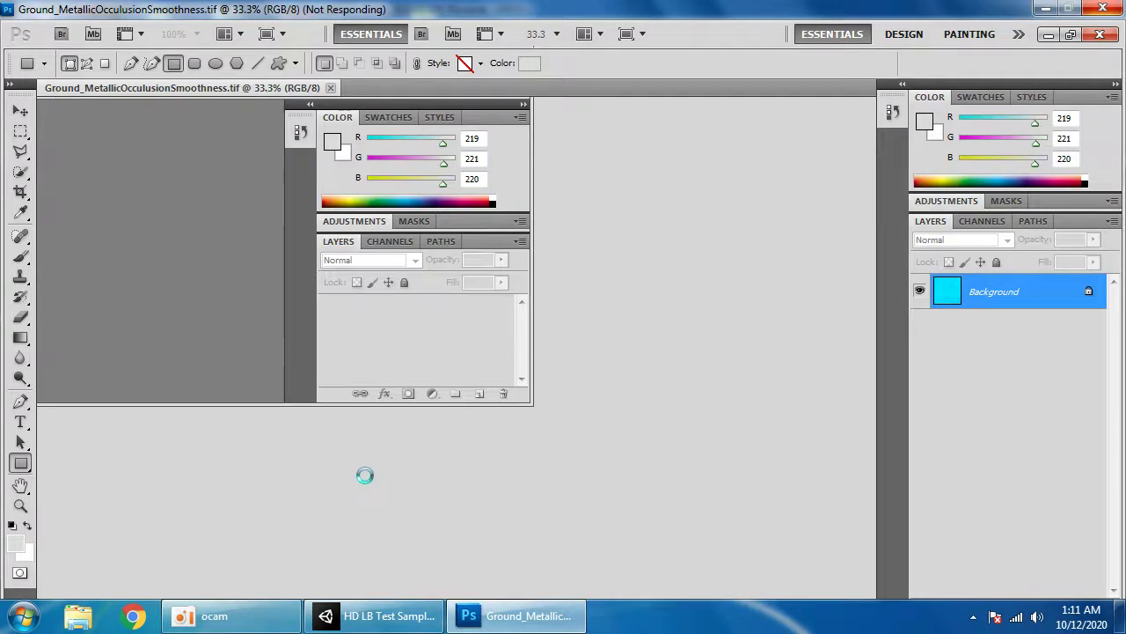
left_click(213, 616)
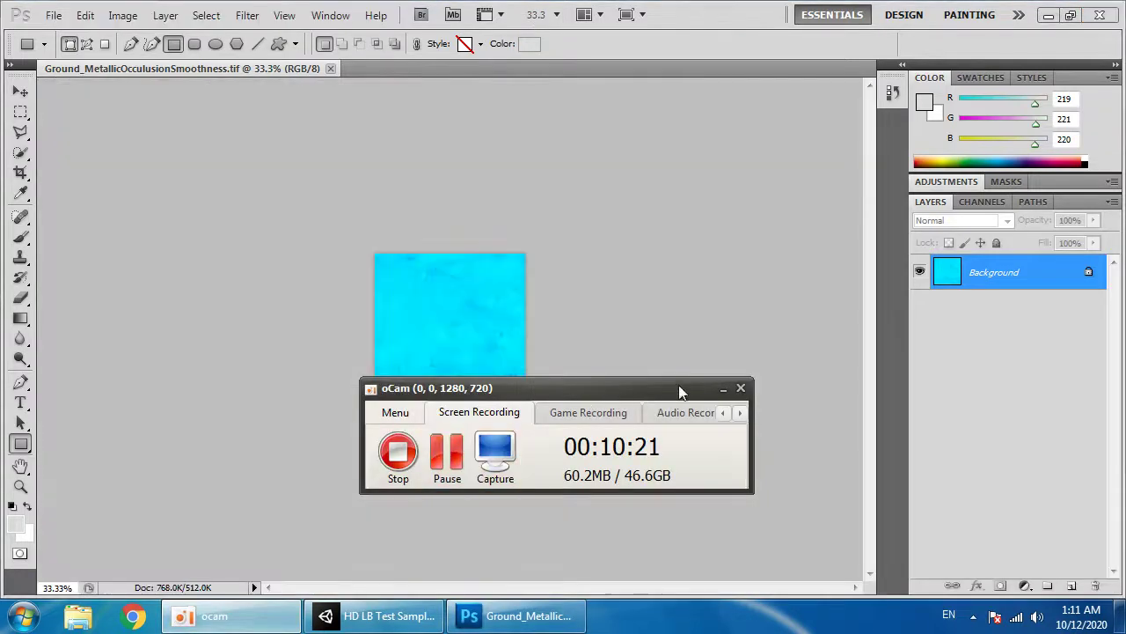
left_click(723, 388)
left_click(983, 202)
left_click(977, 359)
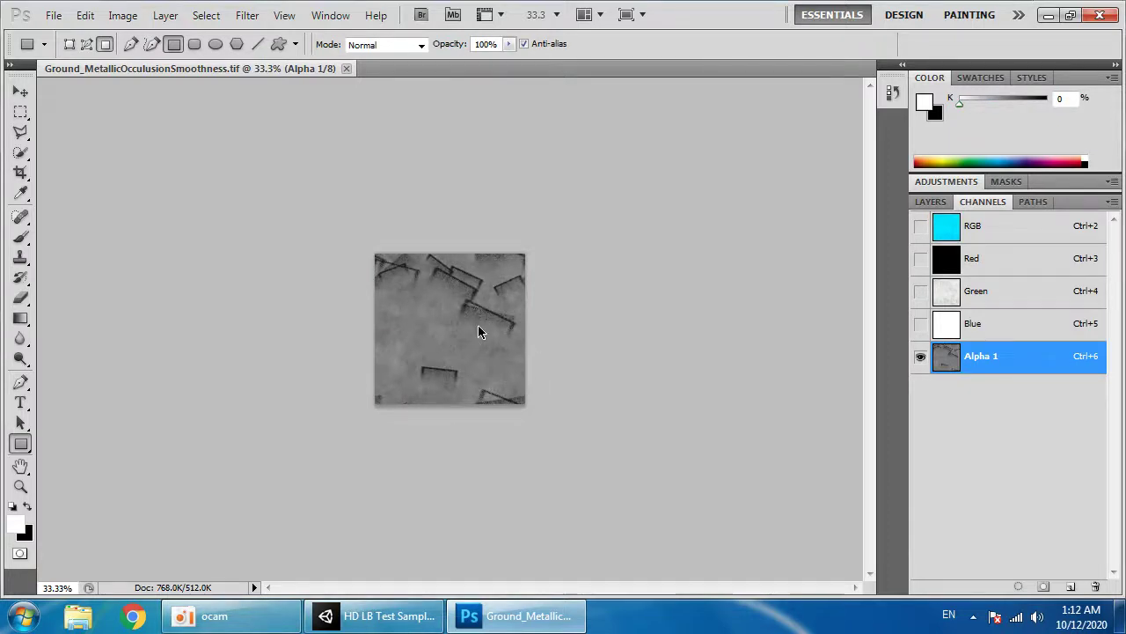
- Brighten the Alpha 1 channel with Curves, using points at input 105, output 199 and input 75, output 111
key("ctrl+m")
left_click(451, 235)
left_click_drag(419, 104, 678, 106)
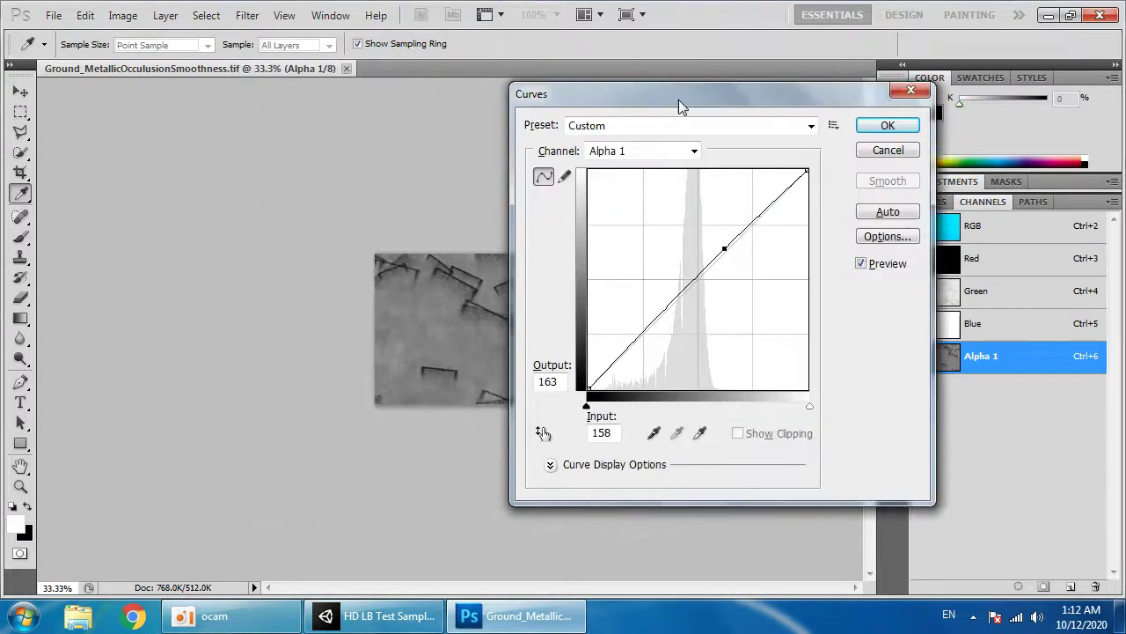
left_click_drag(721, 251, 677, 217)
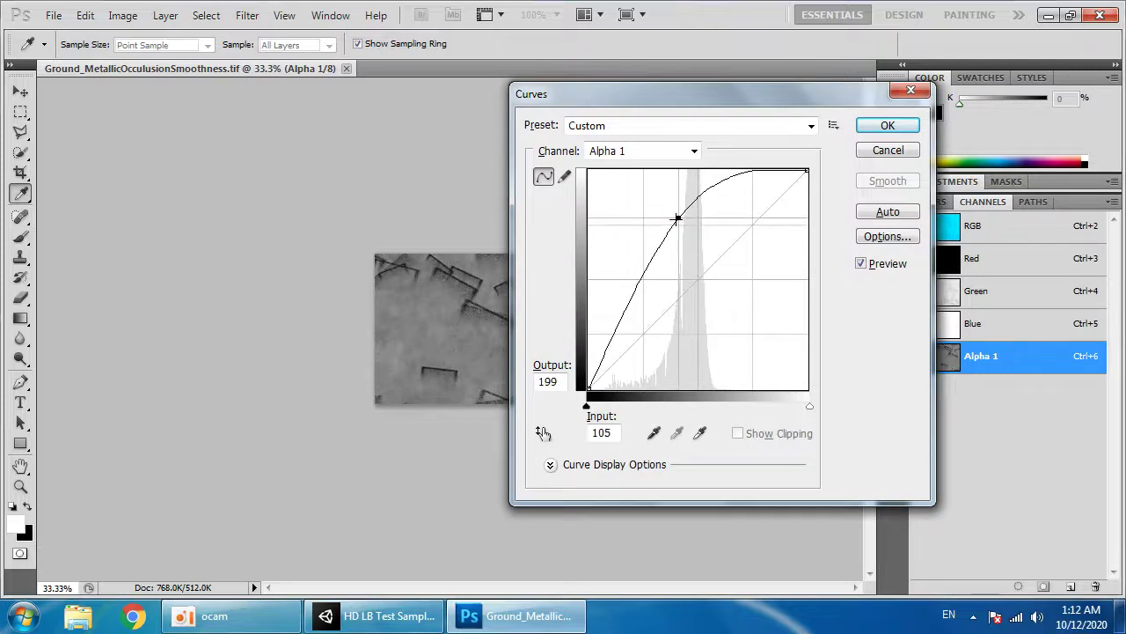
left_click(651, 293)
left_click_drag(651, 293, 653, 293)
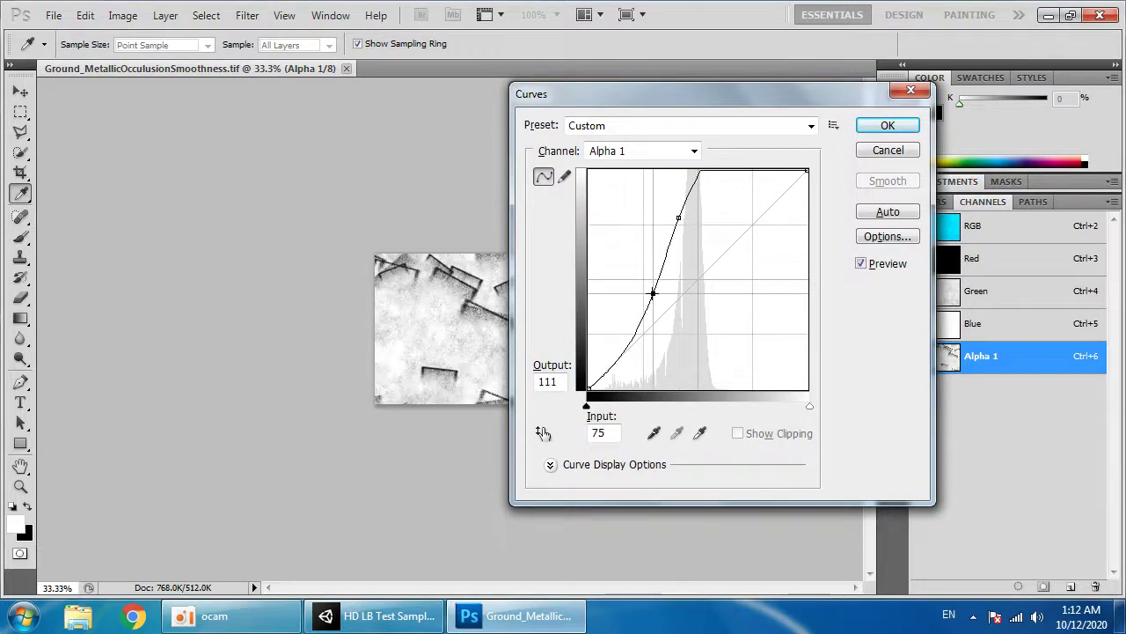
left_click(889, 125)
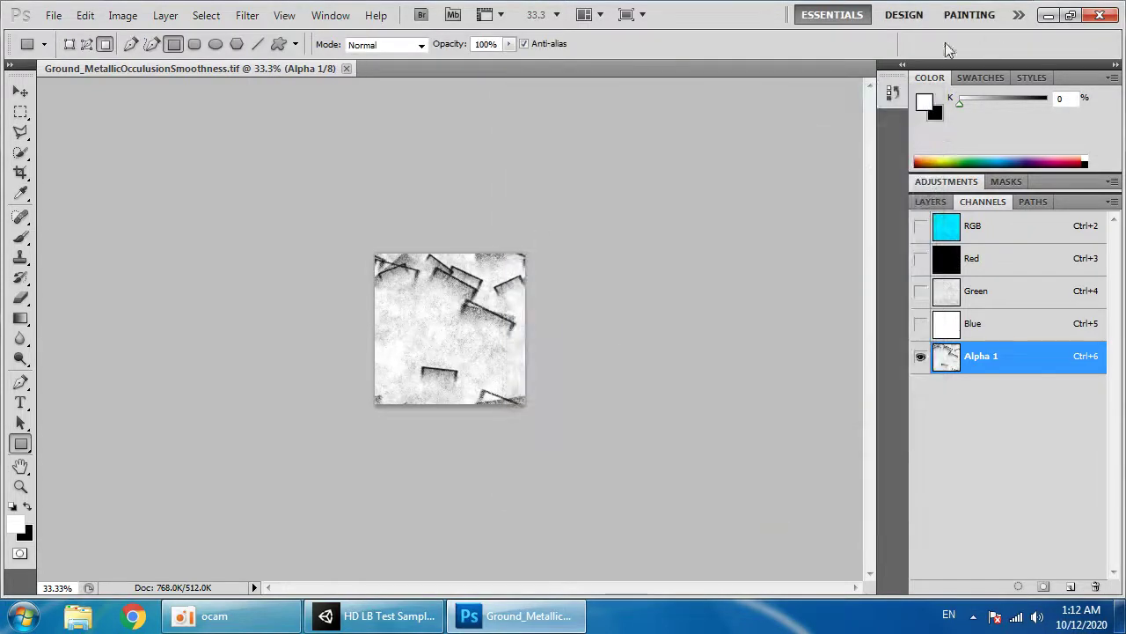
- Return to Unity and examine the ground reflections in the maximized Game view, then restore the layout
left_click(1048, 15)
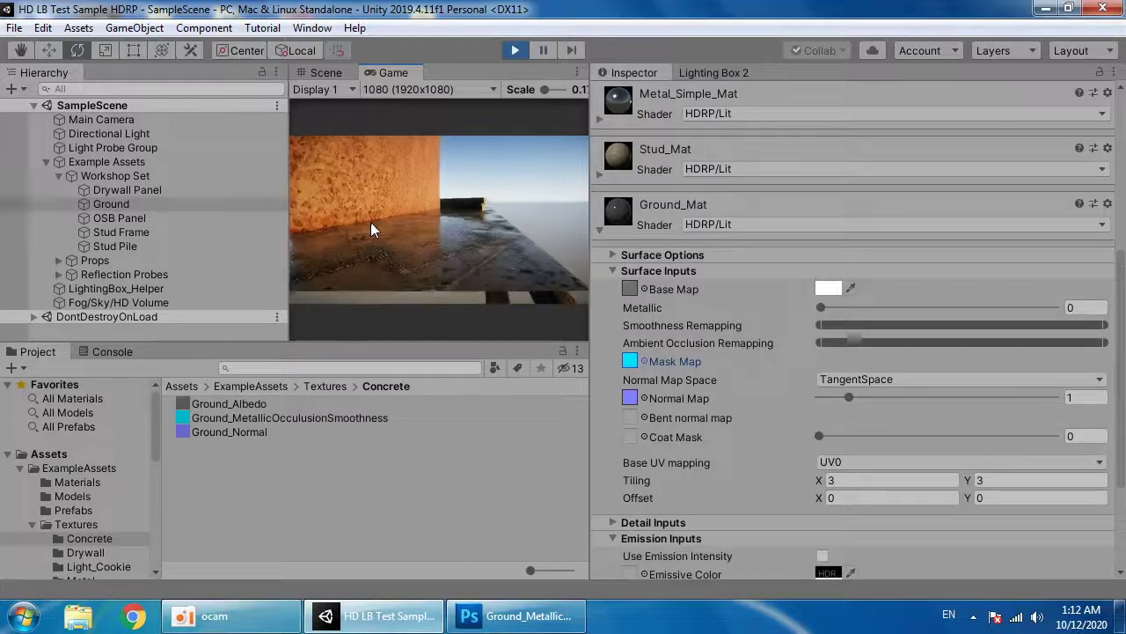
right_click(393, 72)
left_click(418, 132)
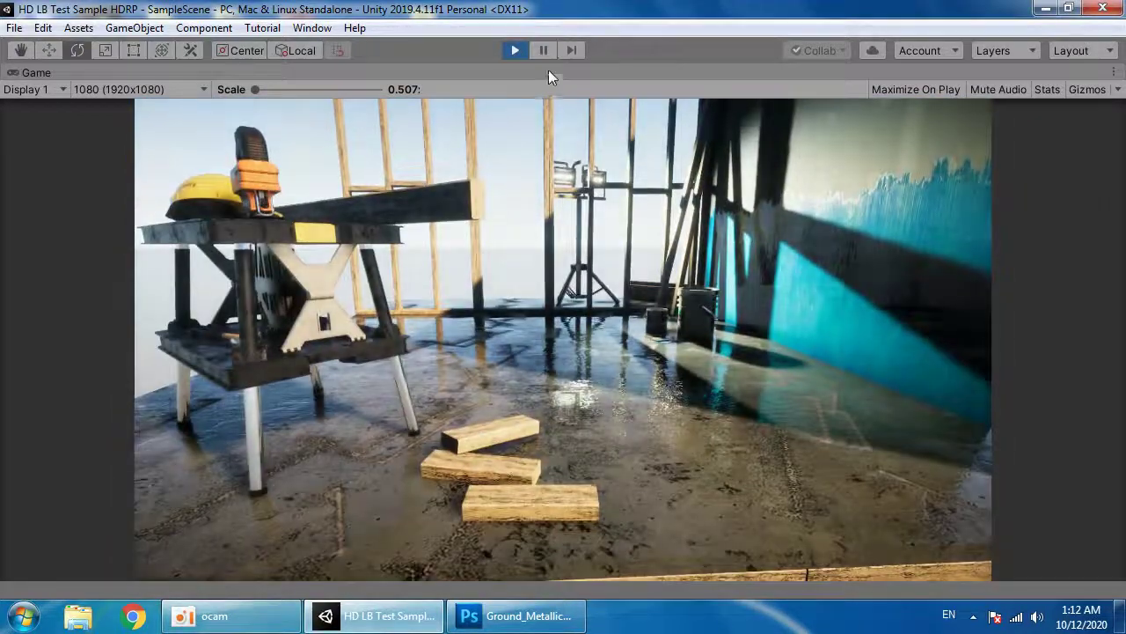
right_click(548, 70)
left_click(564, 127)
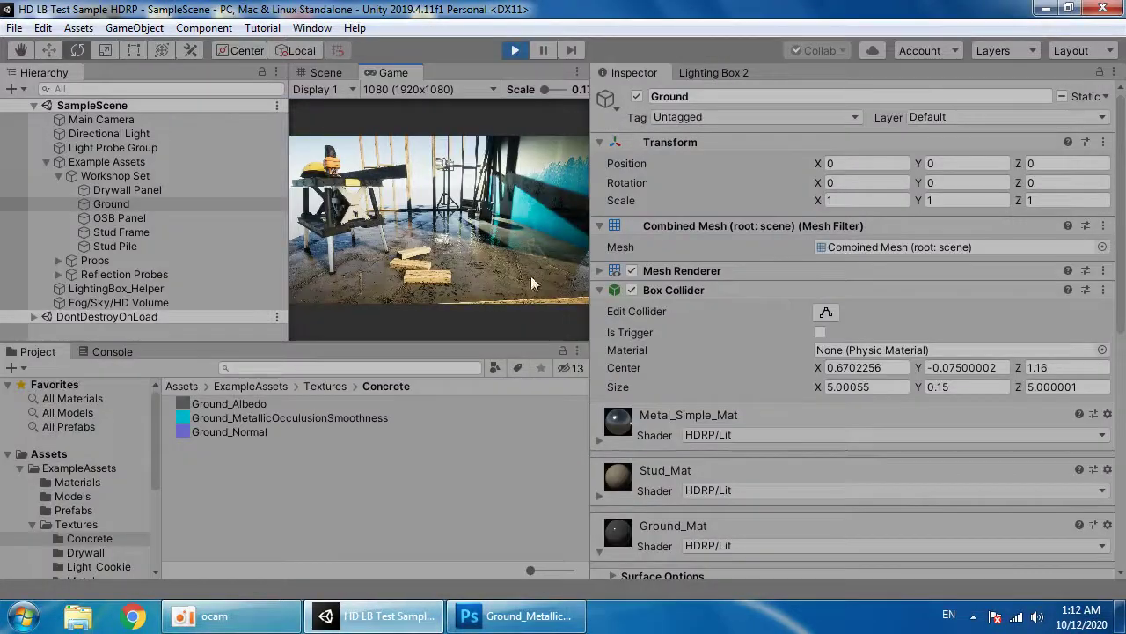
- Try out the Min Smoothness, Edge Fade Distance and Reflect Sky settings of Screen Space Reflections
scroll(726, 218, "down", 10)
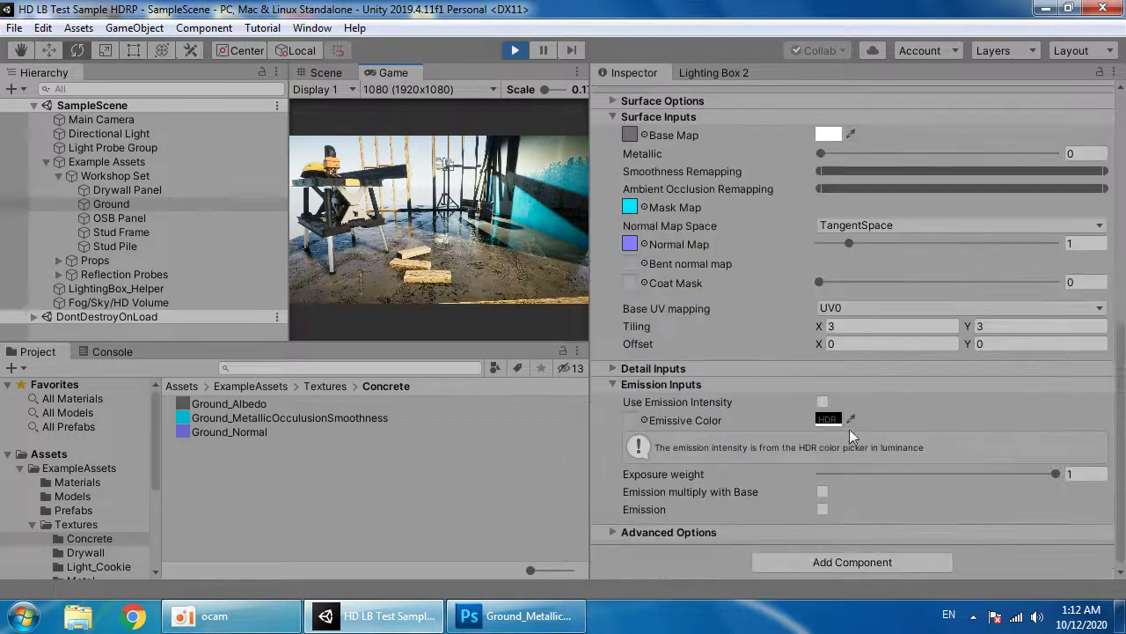
mouse_move(1103, 172)
left_mouse_down()
mouse_move(955, 172)
mouse_move(1121, 168)
left_mouse_up()
left_click(717, 74)
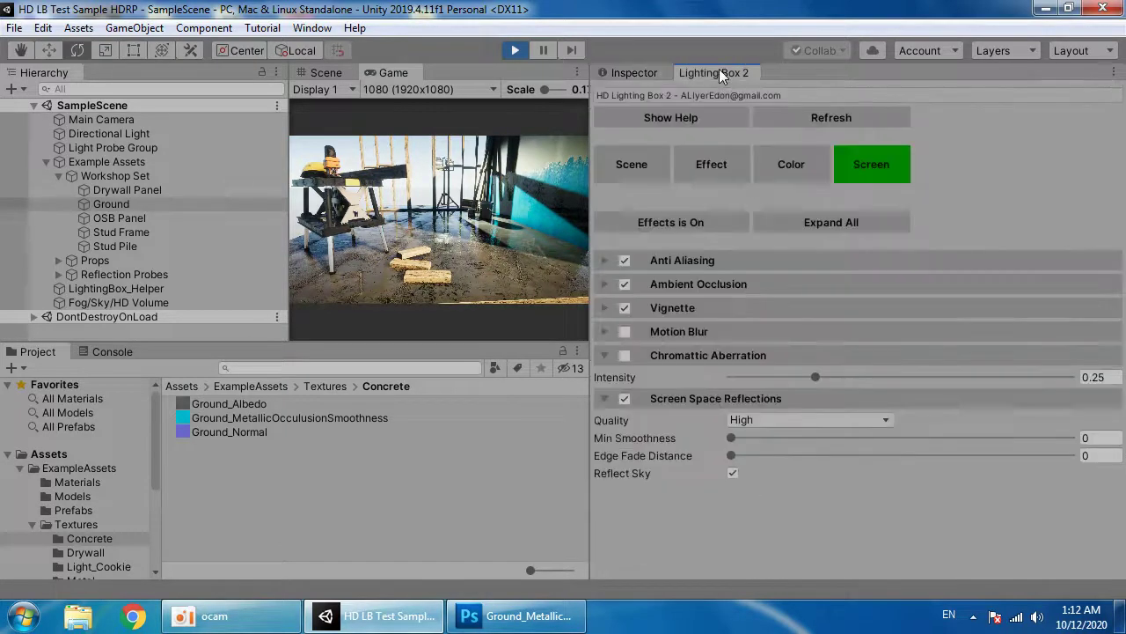
left_click_drag(733, 438, 794, 437)
left_click_drag(717, 449, 1111, 436)
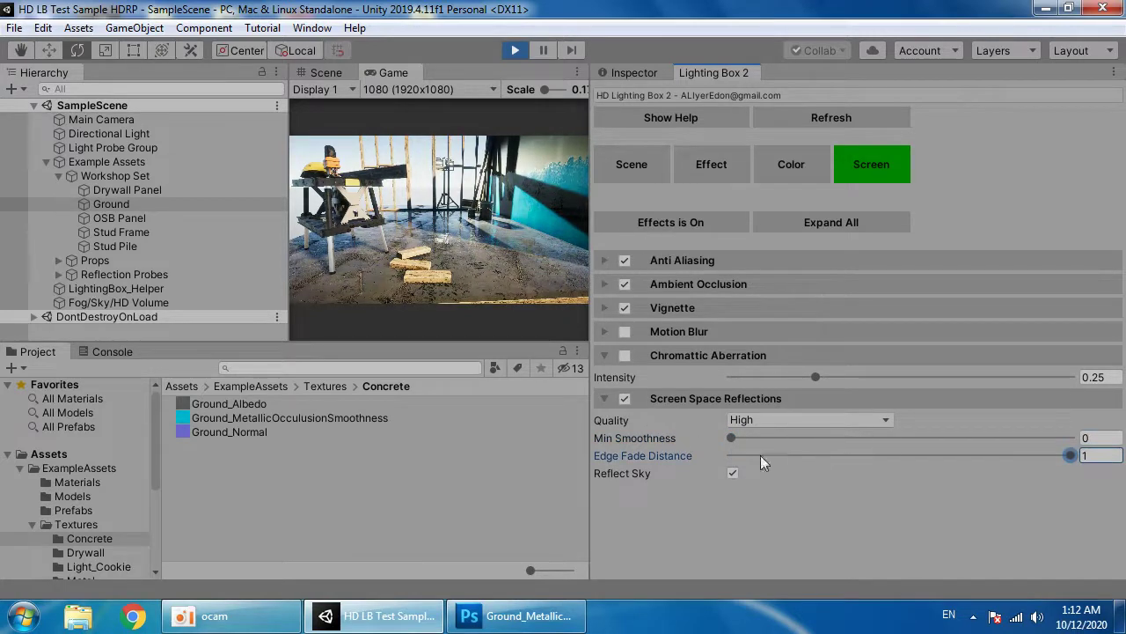
left_click_drag(761, 457, 712, 435)
left_click(732, 474)
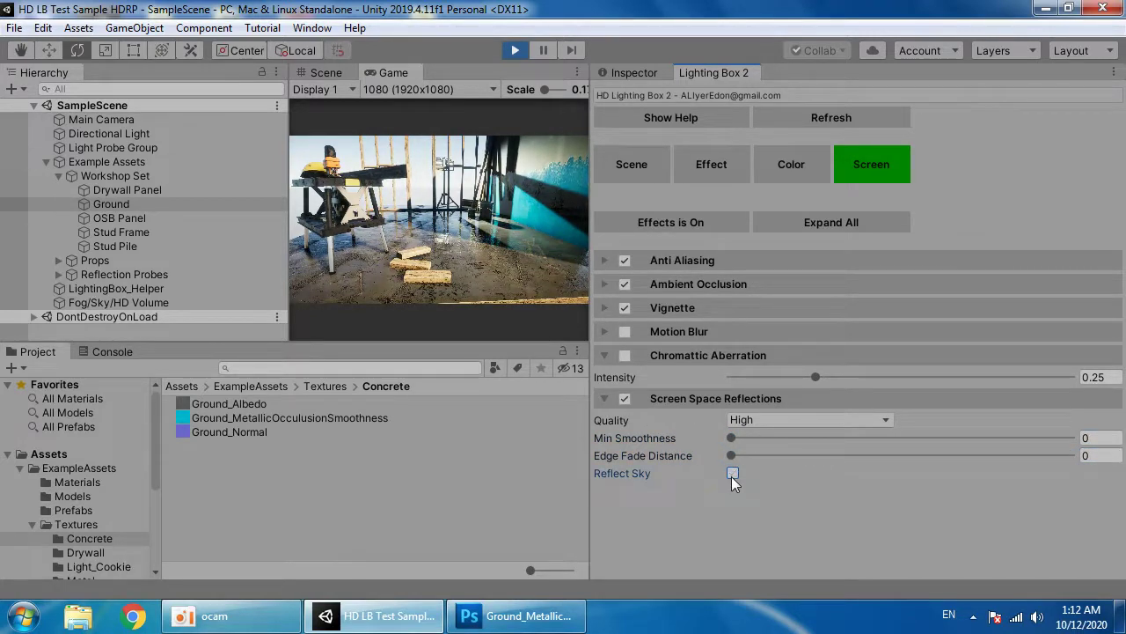
left_click(732, 474)
- Compare the Low, Medium and High quality levels of Screen Space Reflections, ending on High
left_click(762, 419)
left_click(764, 431)
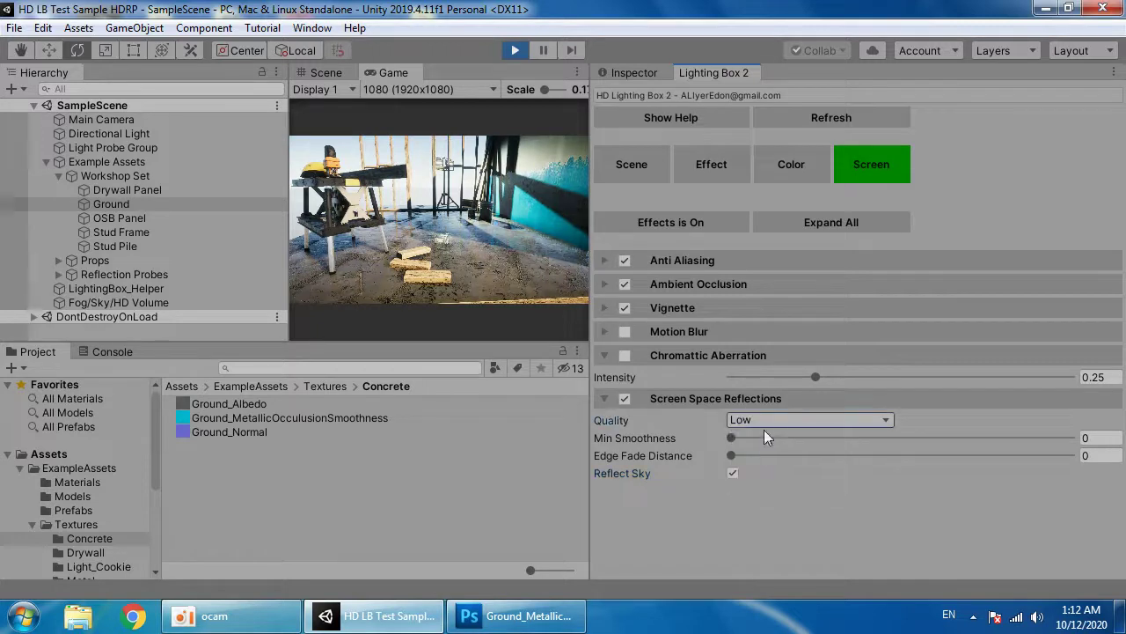
left_click(765, 420)
left_click(768, 456)
left_click(765, 419)
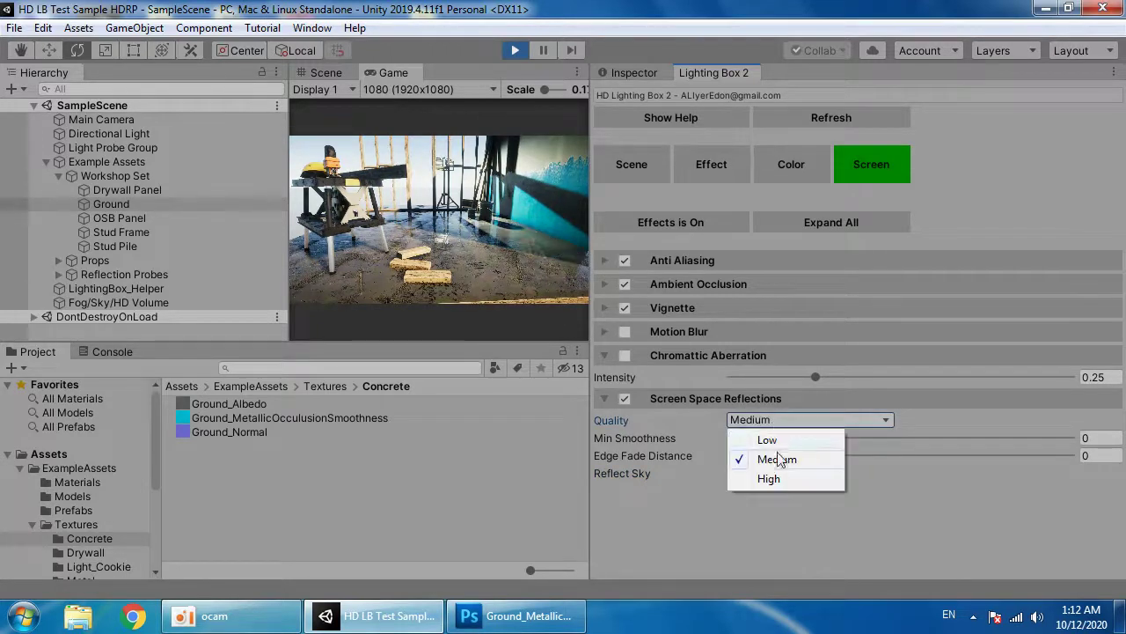
left_click(768, 472)
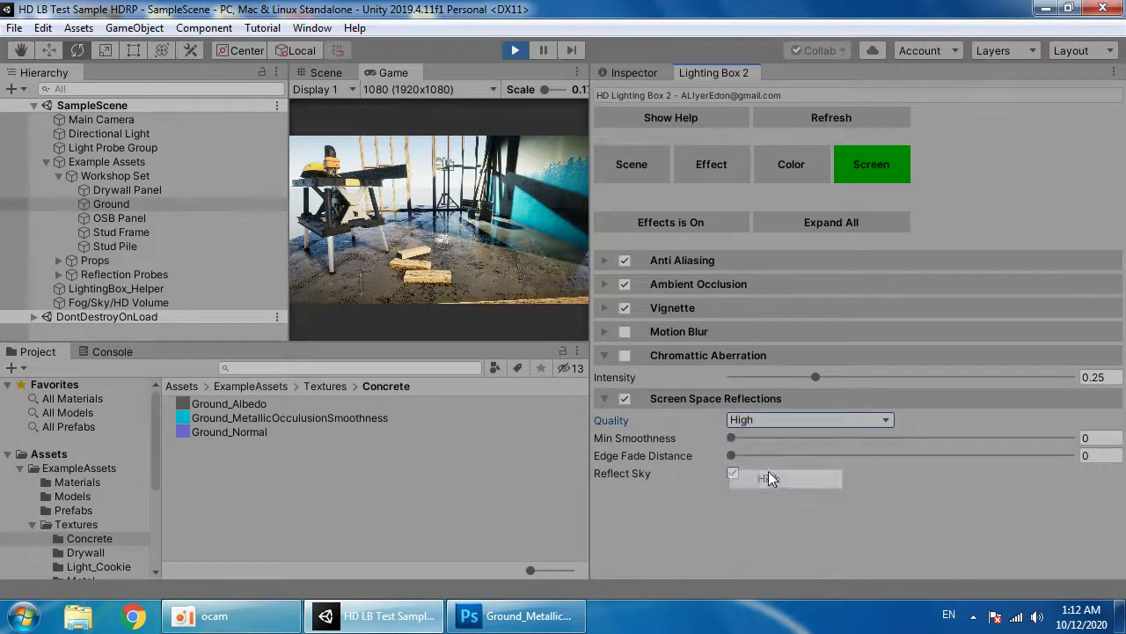
- Disable Screen Space Reflections and check the rendering statistics in the maximized Game view
left_click(625, 399)
right_click(398, 74)
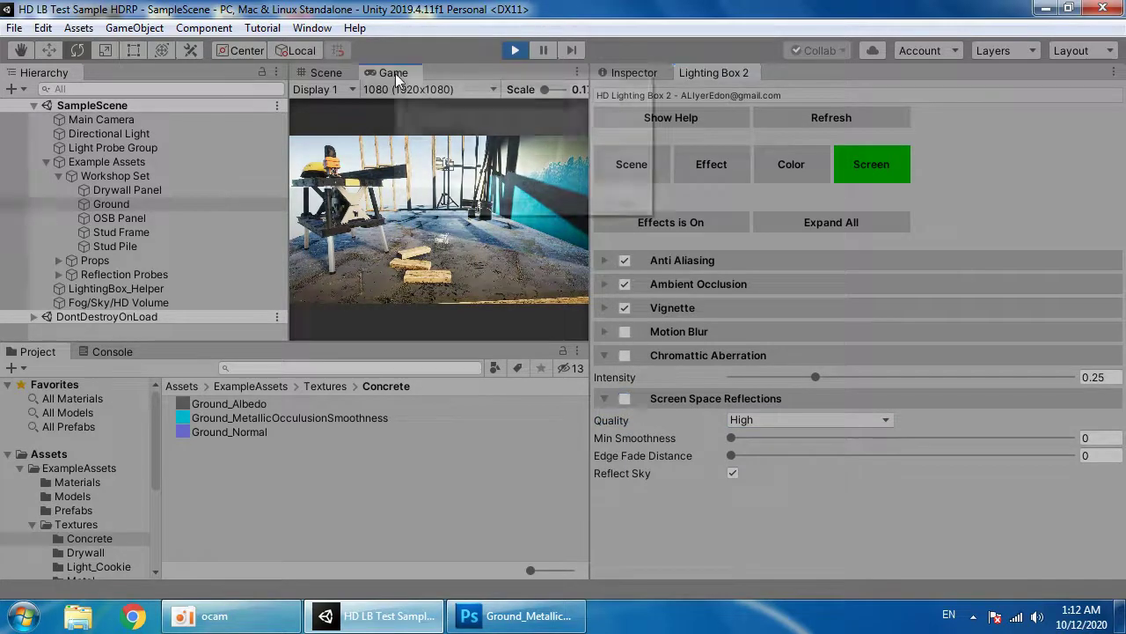
left_click(429, 132)
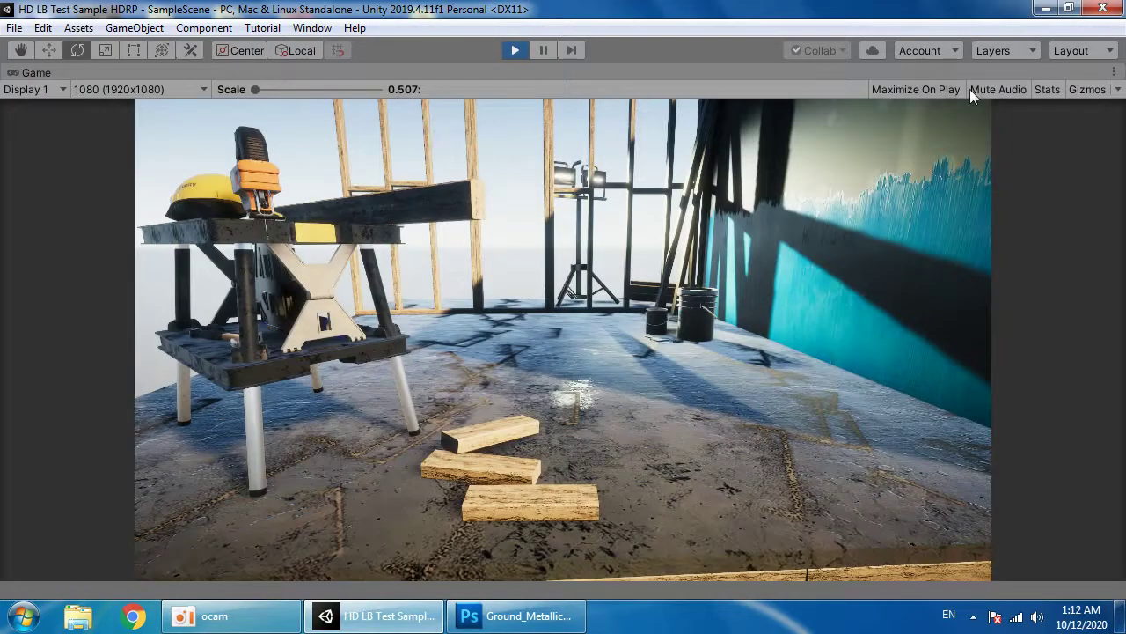
left_click(1046, 90)
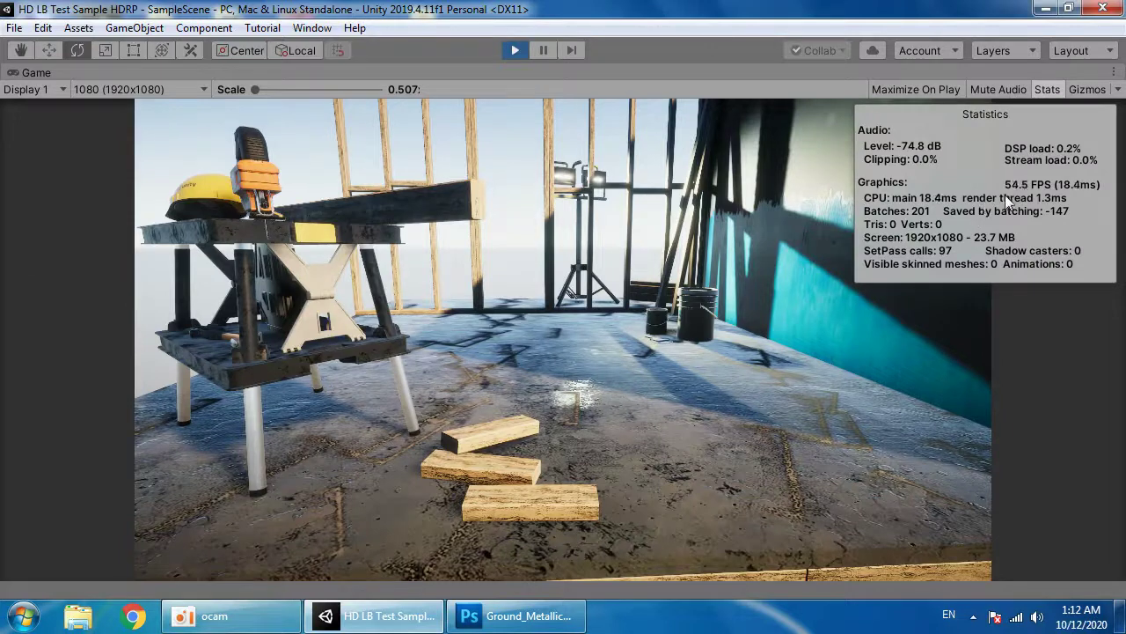
right_click(468, 77)
left_click(499, 126)
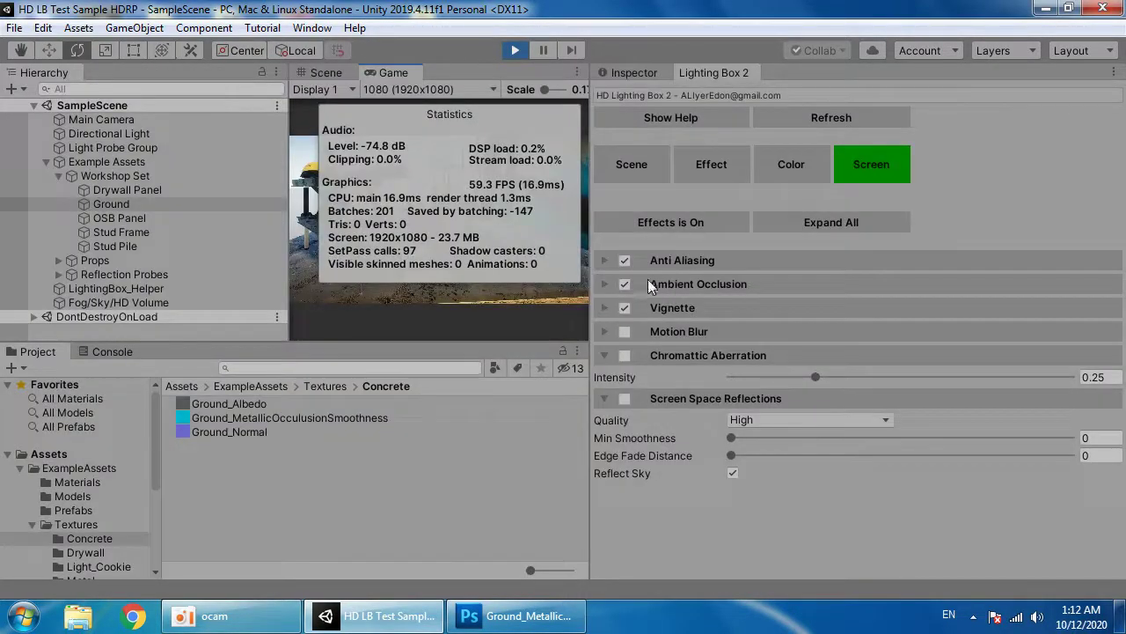
- Look over the HD Shadows, Effect and Scene settings in Lighting Box 2
left_click(787, 166)
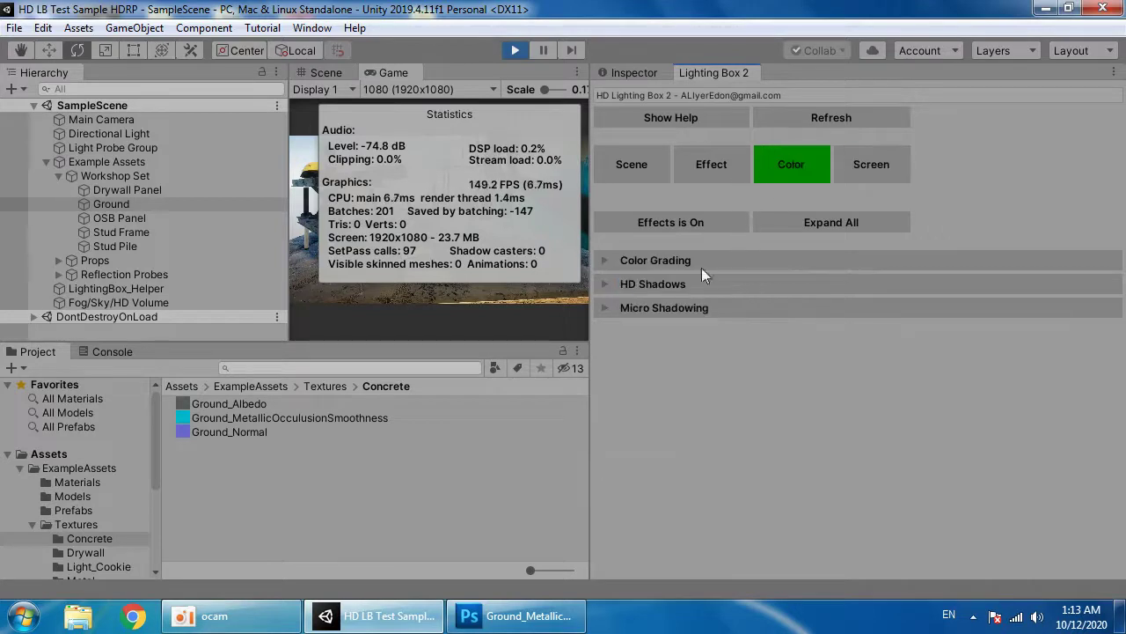
left_click(653, 284)
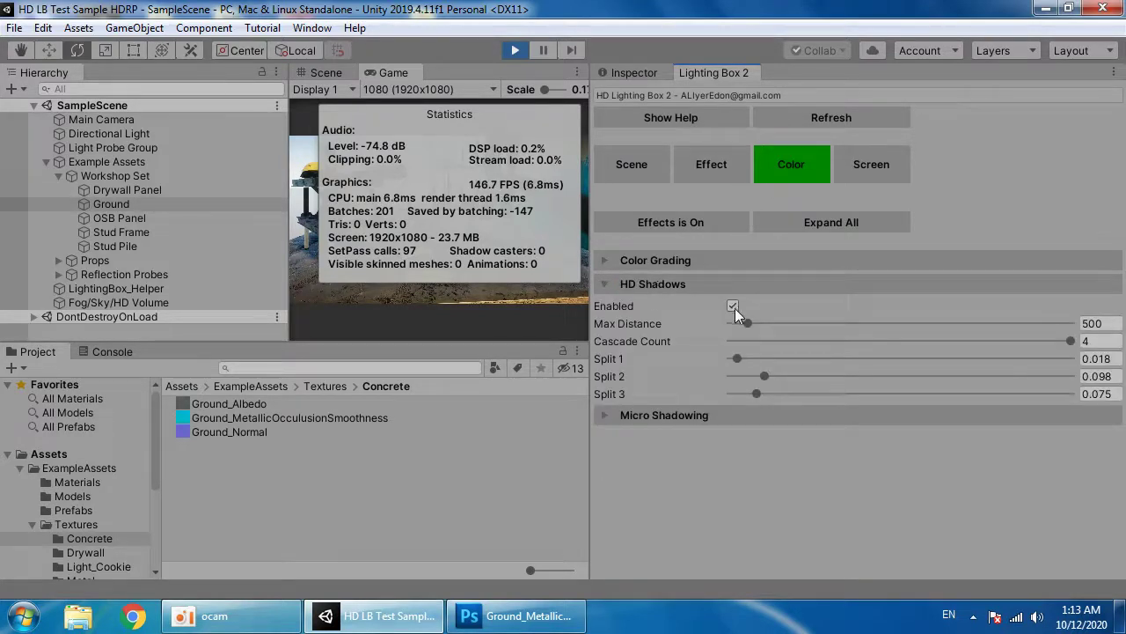
left_click(707, 284)
left_click(737, 163)
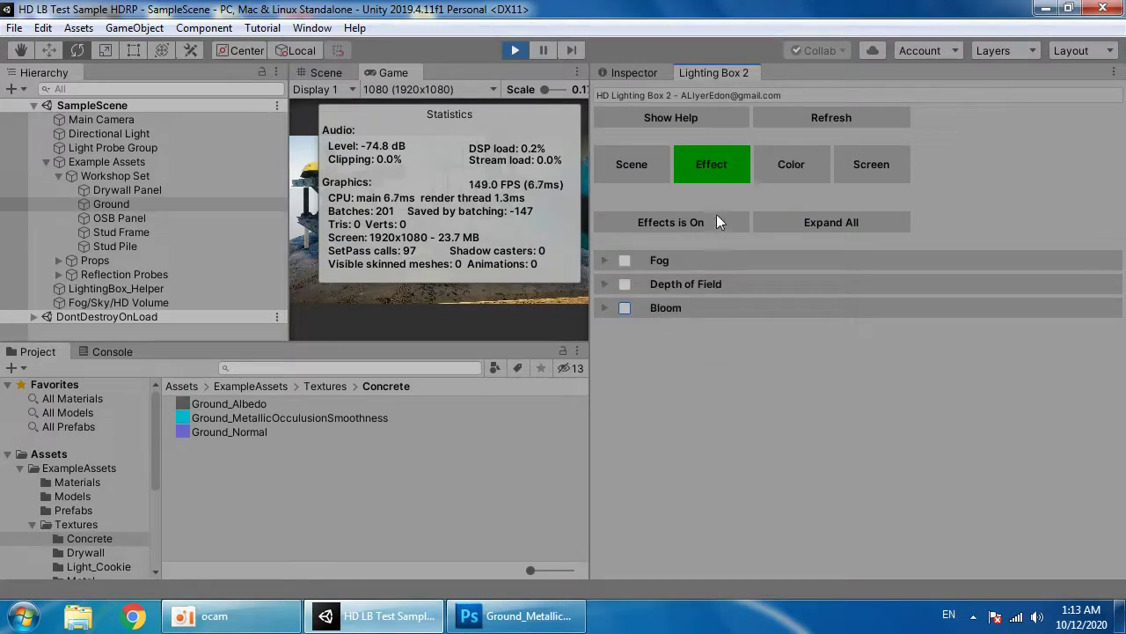
left_click(643, 168)
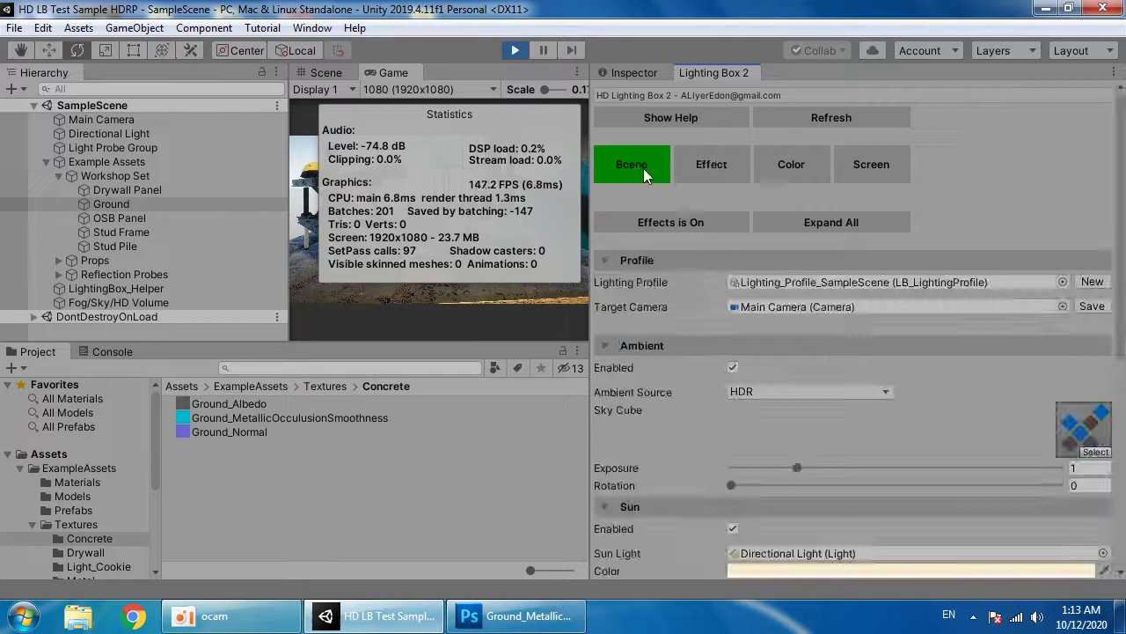
- Check the frame rate in the maximized Game view with the statistics overlay shown, then restore the layout
right_click(392, 71)
left_click(453, 118)
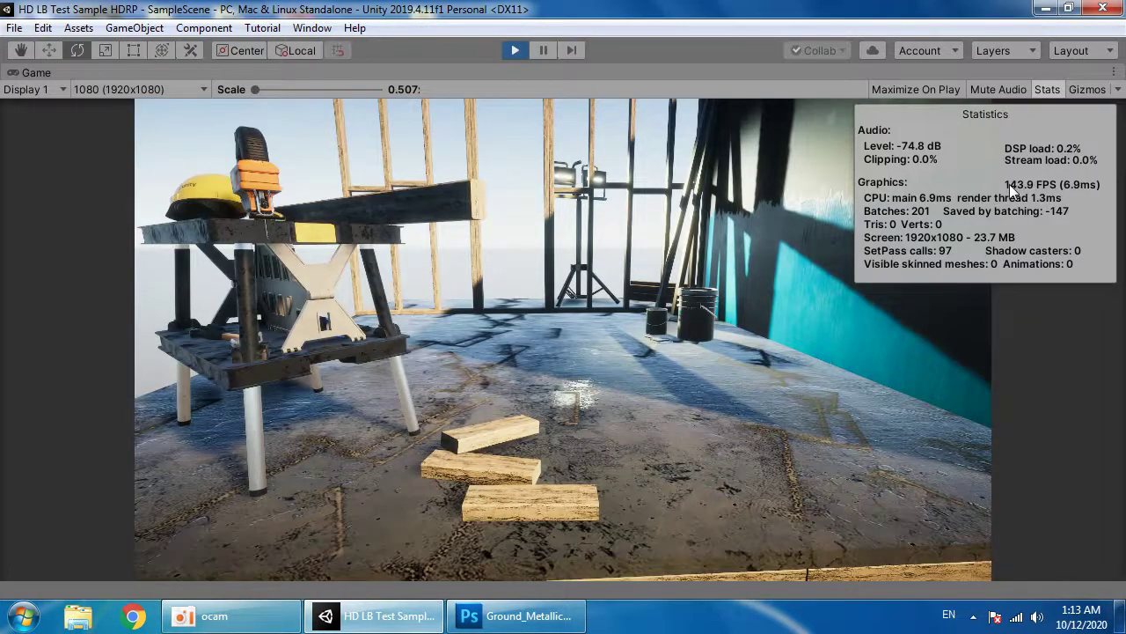
right_click(679, 76)
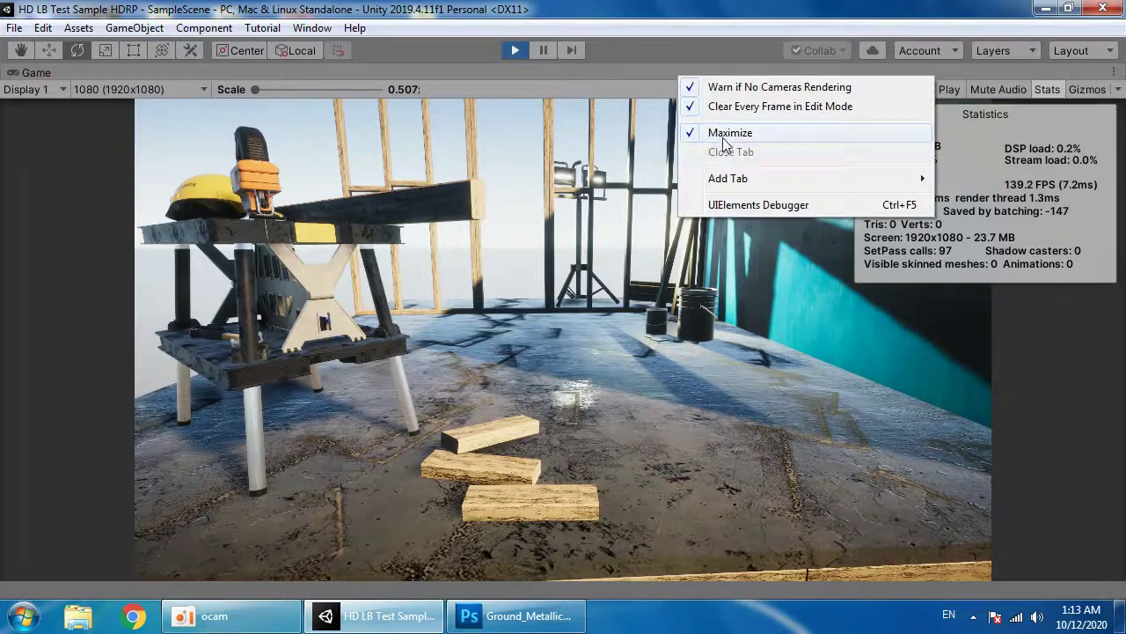
left_click(724, 135)
- Switch to Photoshop, undo the last Alpha 1 channel change in the ground mask texture, save it and return to Unity
left_click(527, 617)
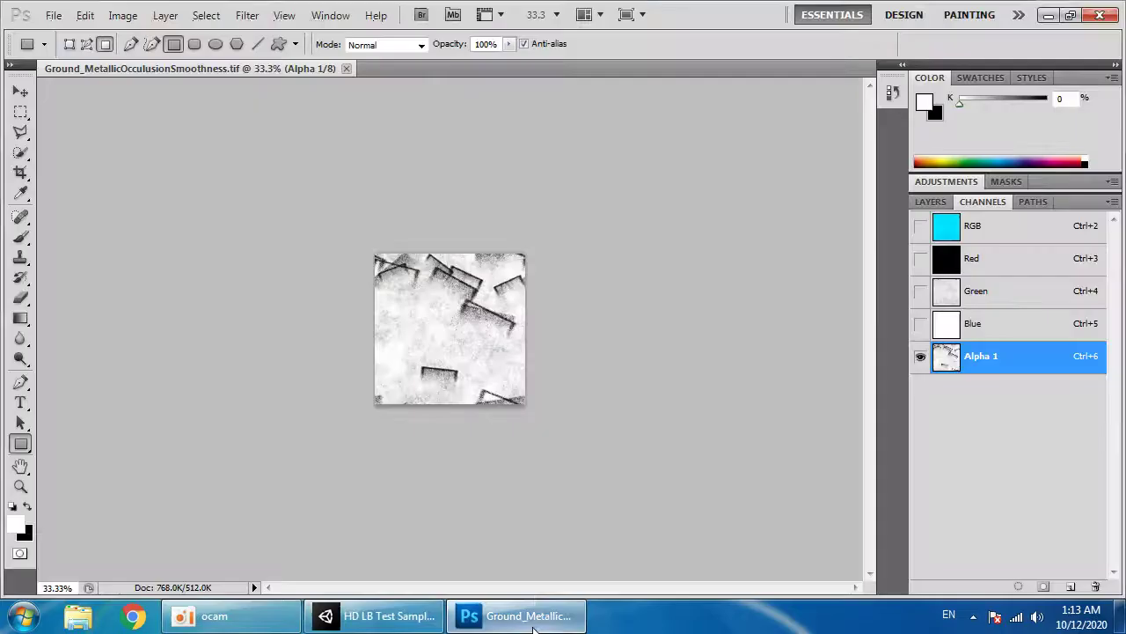
key("ctrl+z")
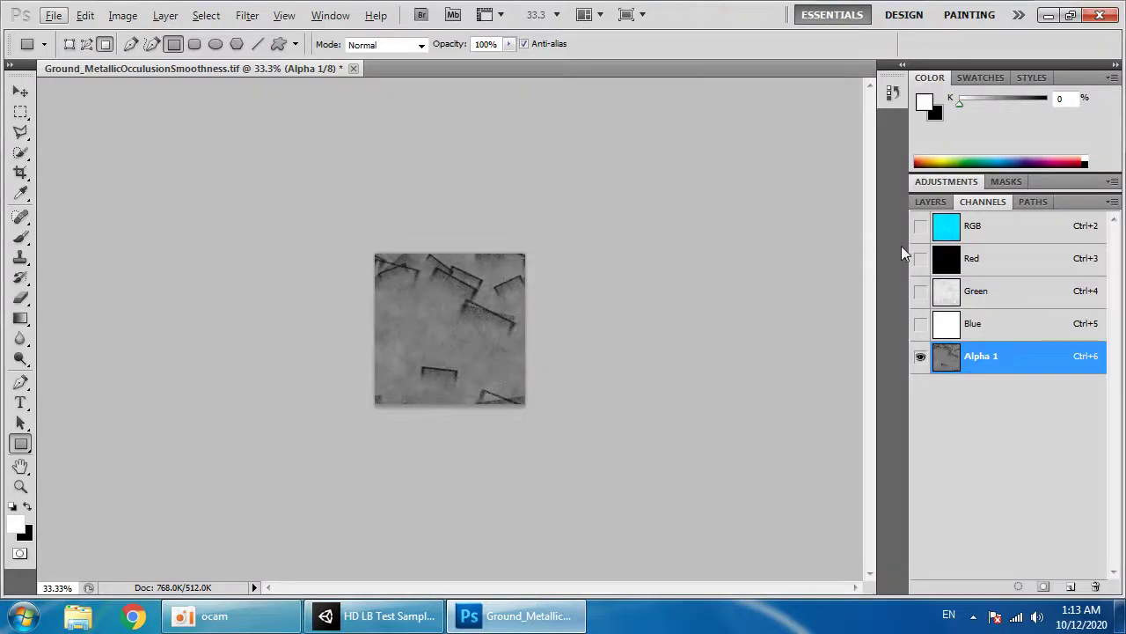
left_click(1048, 15)
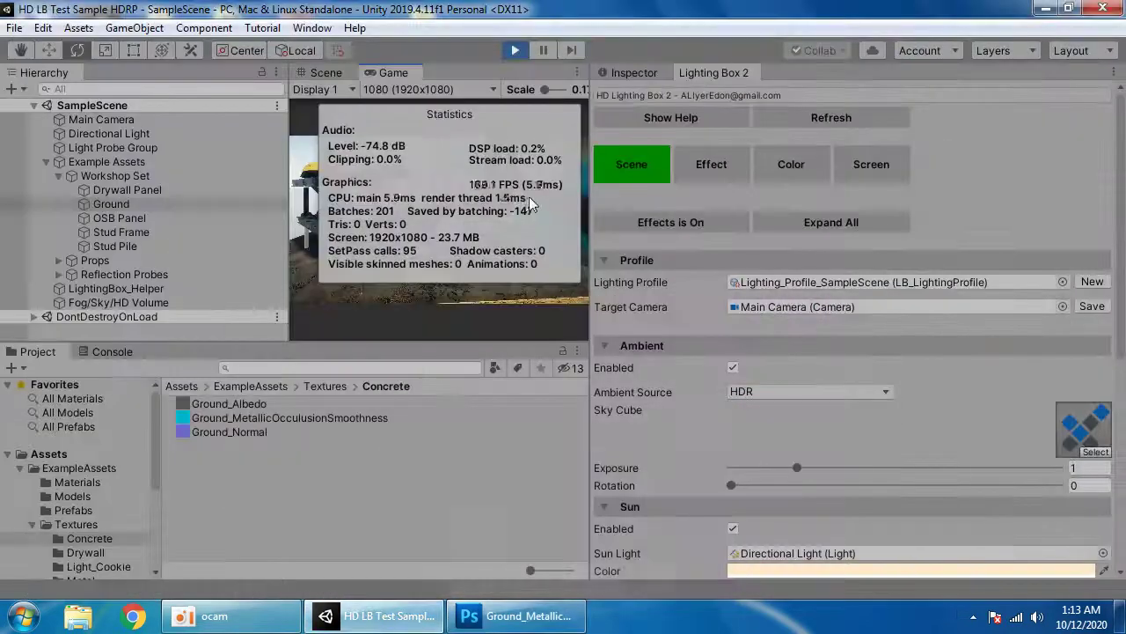
left_click(530, 626)
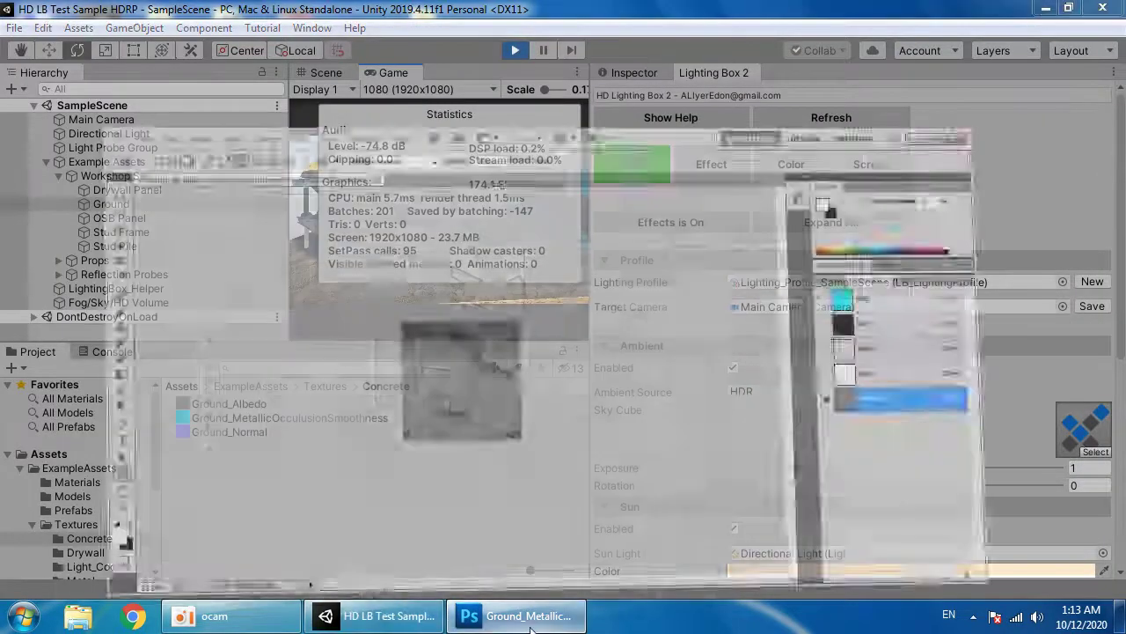
left_click(531, 620)
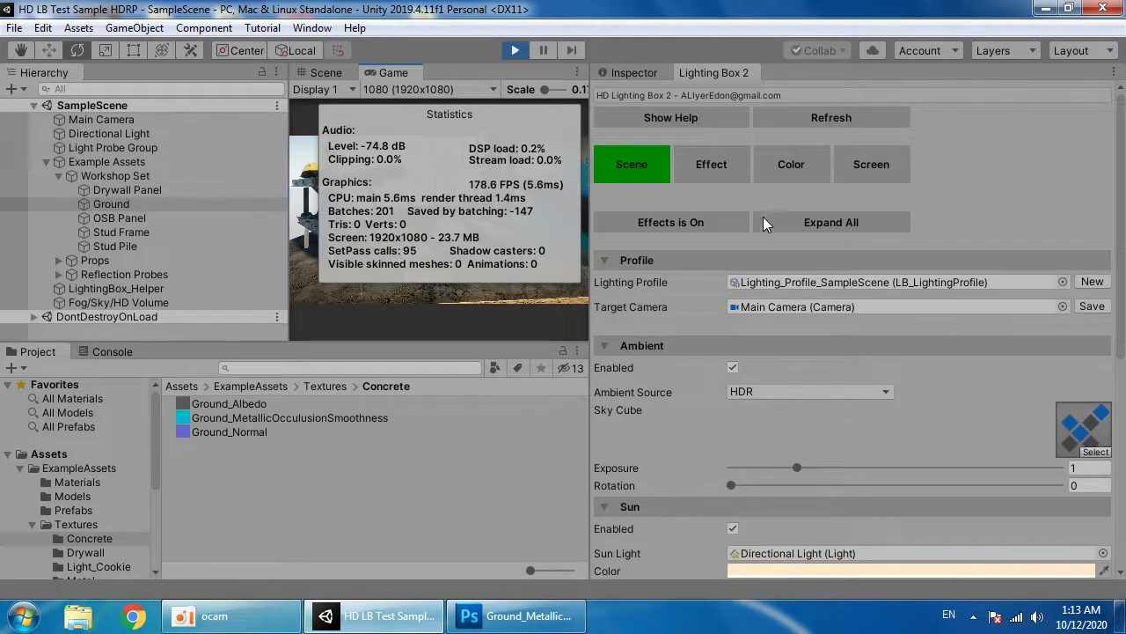
- Set the Ambient Occlusion quality to Low in the Screen settings of Lighting Box 2
left_click(861, 160)
left_click(624, 284)
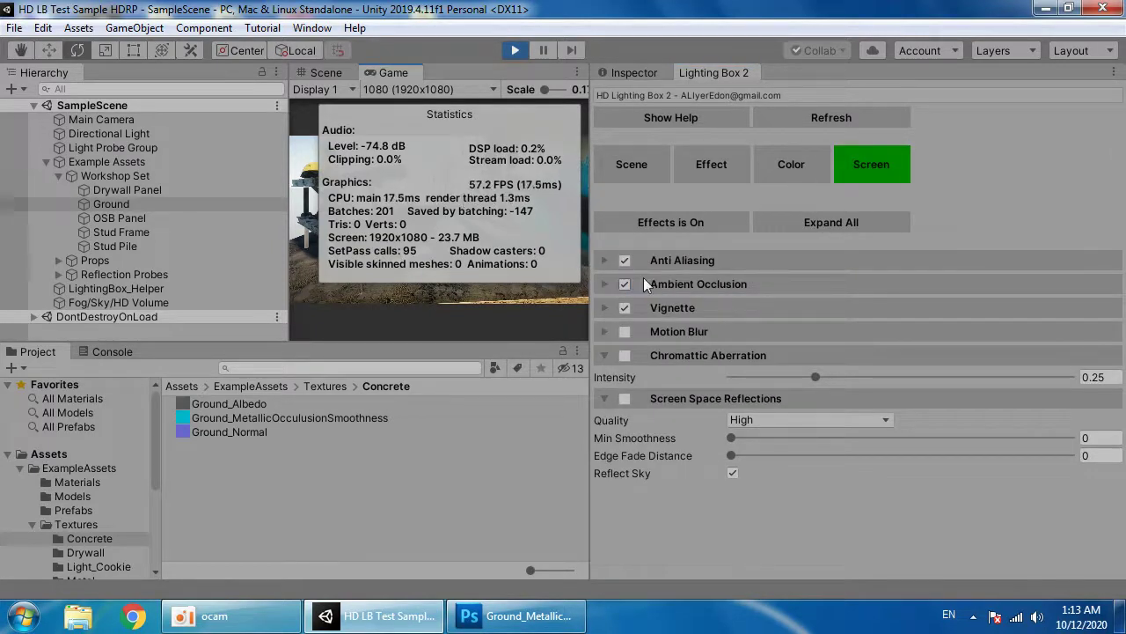
left_click(671, 283)
left_click(773, 304)
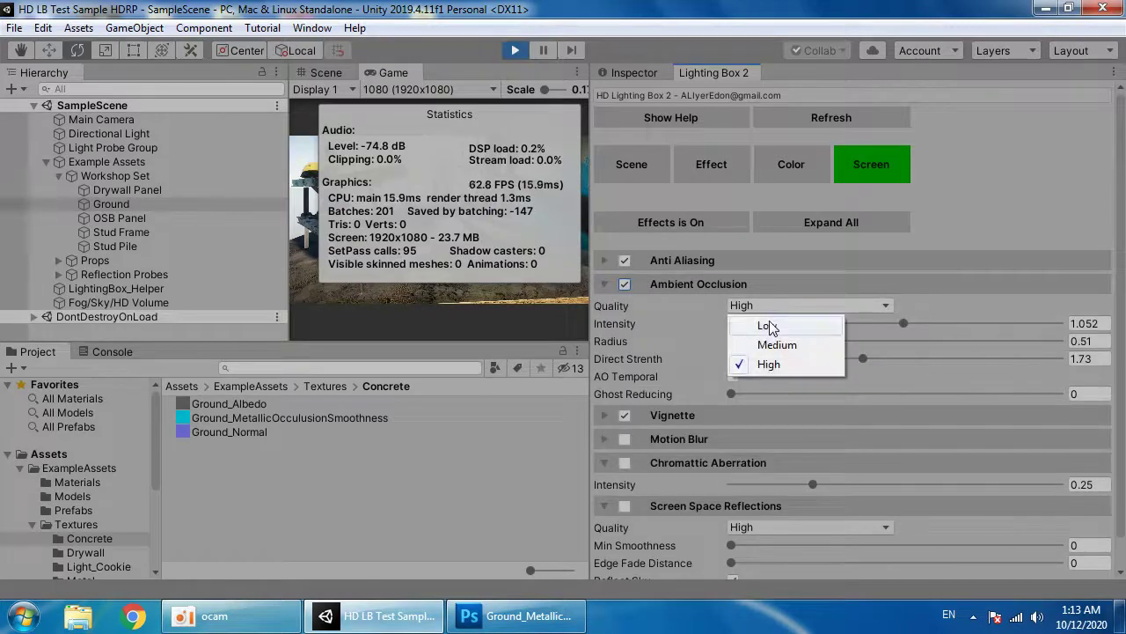
left_click(760, 322)
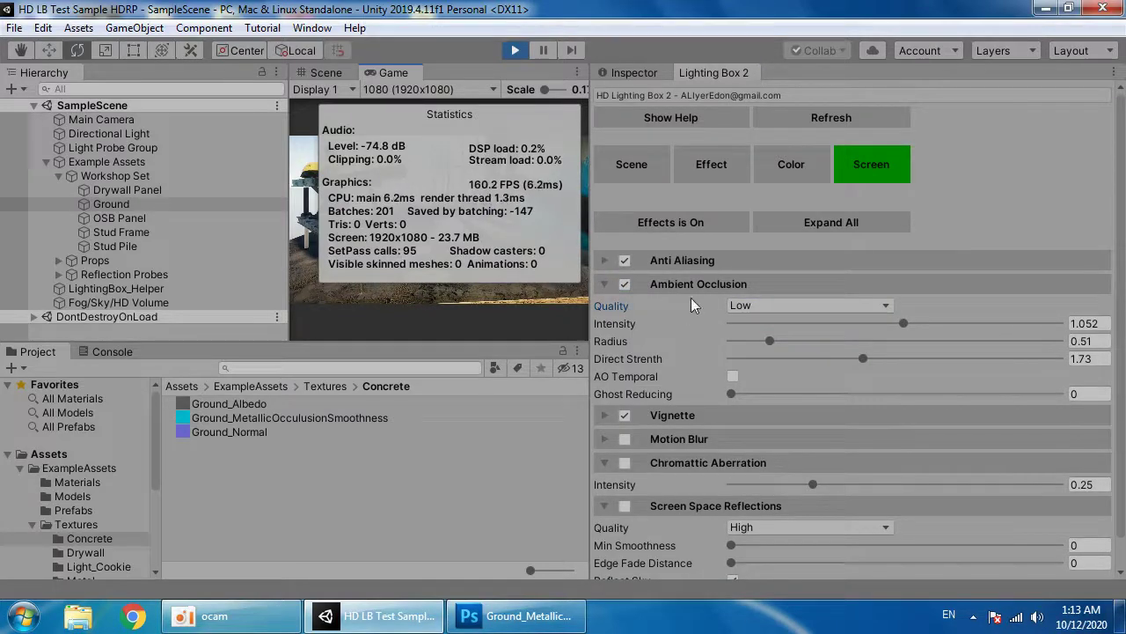
- Inspect the low-quality ambient occlusion in the maximized Game view, hide the statistics overlay and restore the layout
right_click(393, 73)
left_click(424, 130)
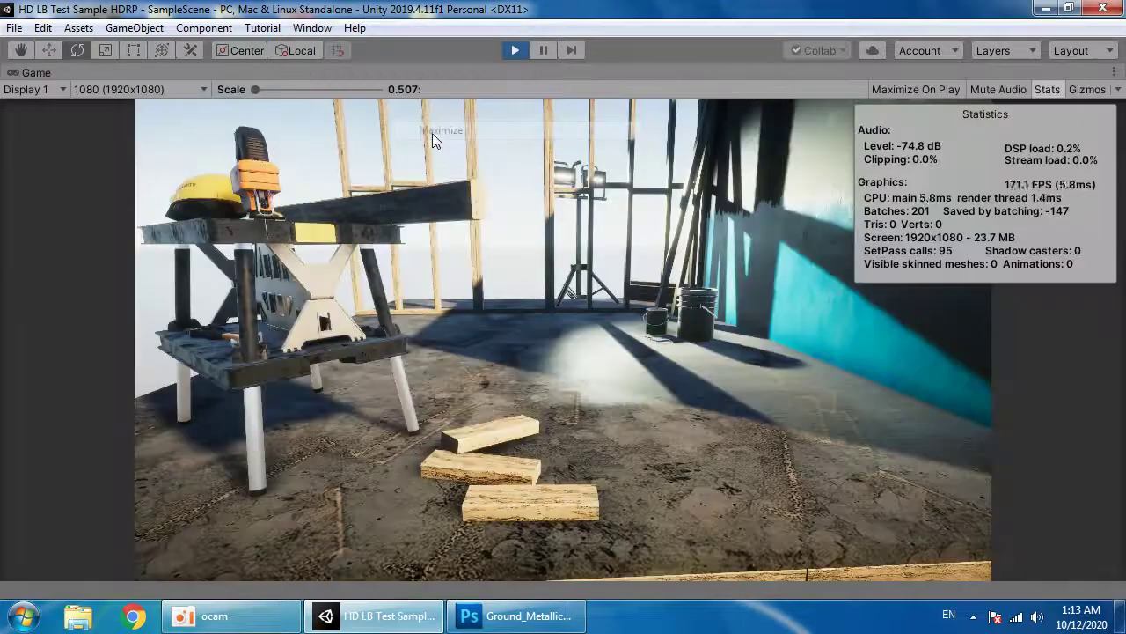
right_click(475, 67)
left_click(513, 132)
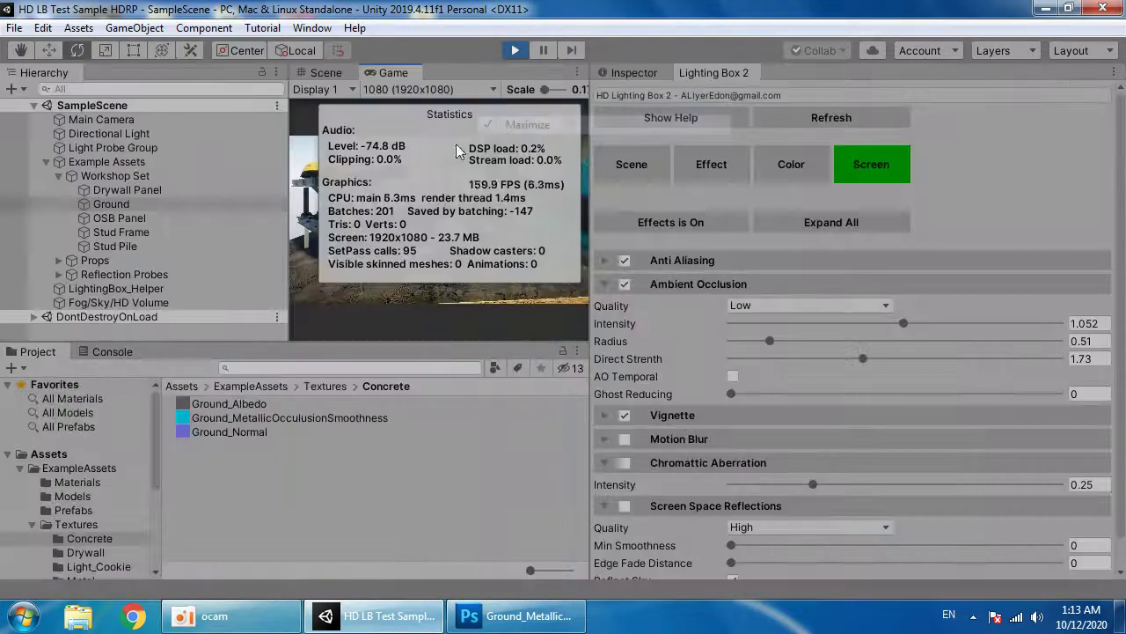
right_click(401, 71)
left_click(451, 128)
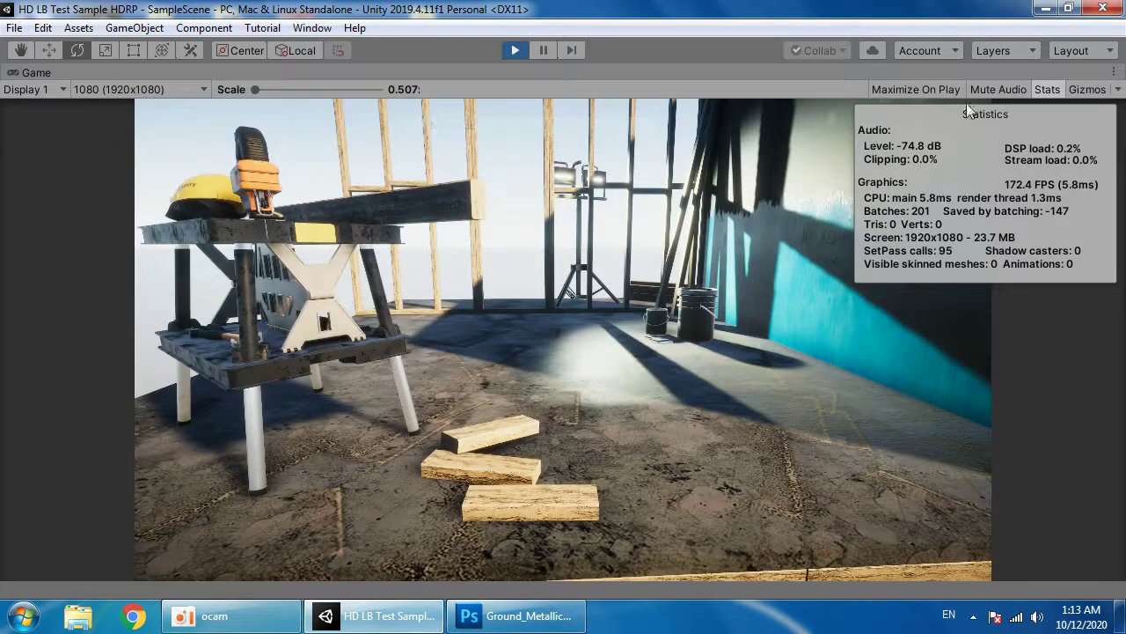
left_click(1049, 89)
right_click(756, 78)
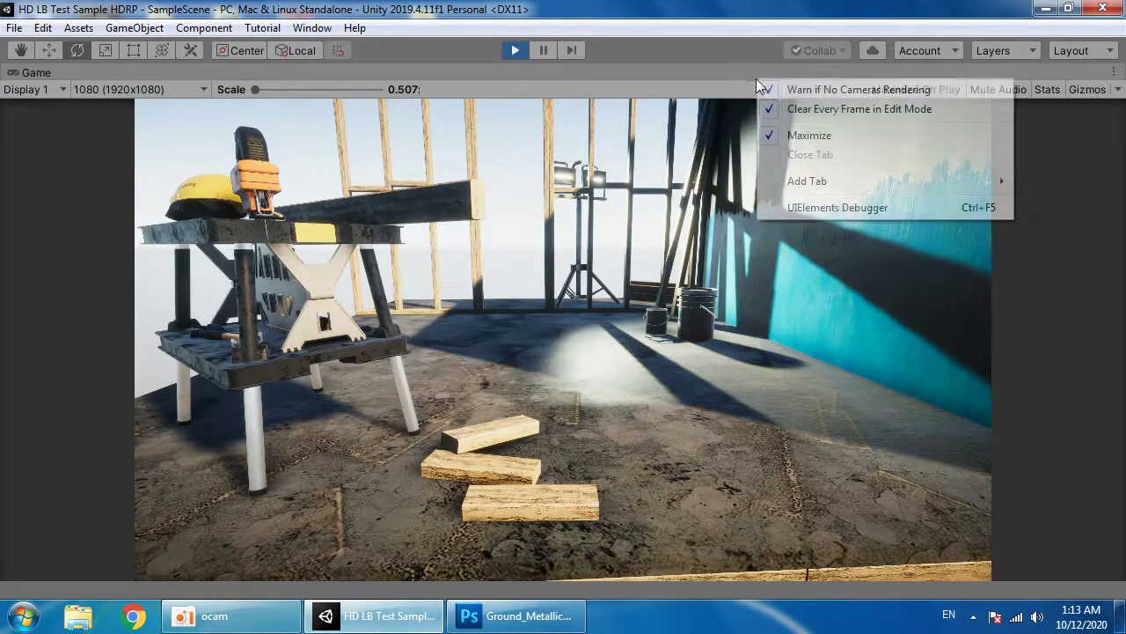
left_click(792, 119)
- Enlarge the Game view and compare Ambient Occlusion off and on and at High and Low quality, ending on Low
left_click_drag(591, 187, 807, 182)
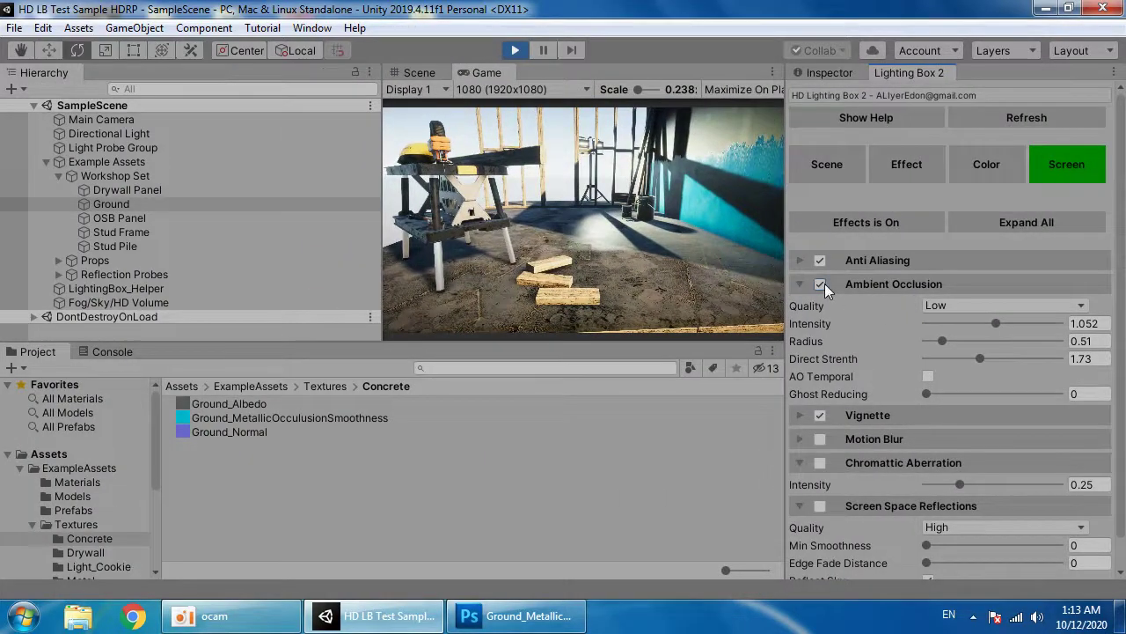
double_click(825, 284)
left_click(994, 307)
left_click(948, 364)
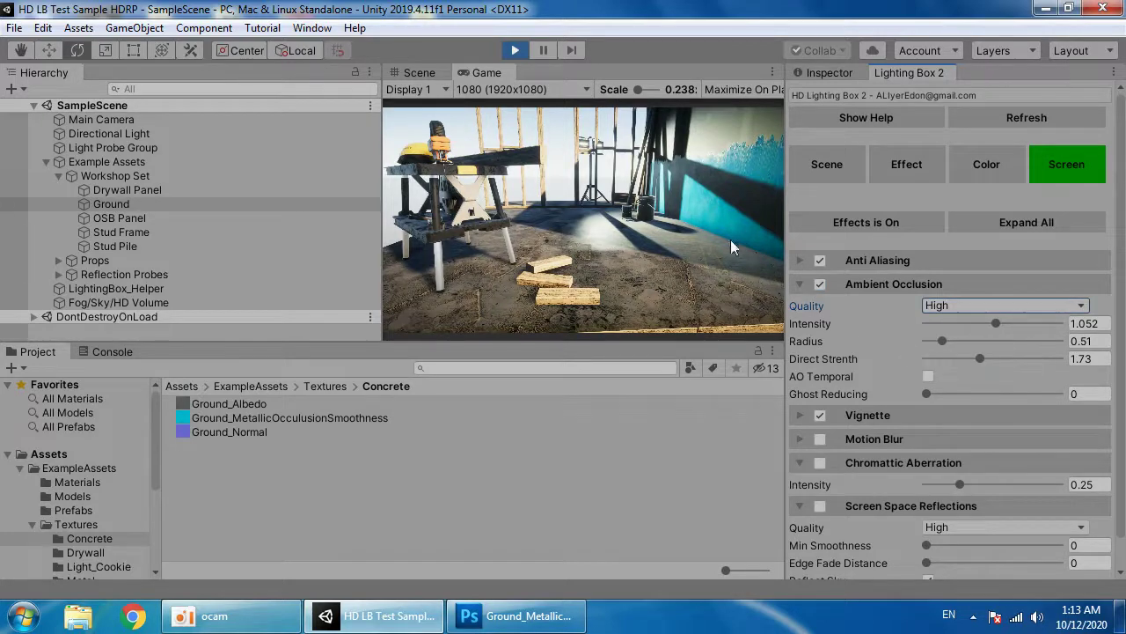
left_click(959, 307)
left_click(946, 326)
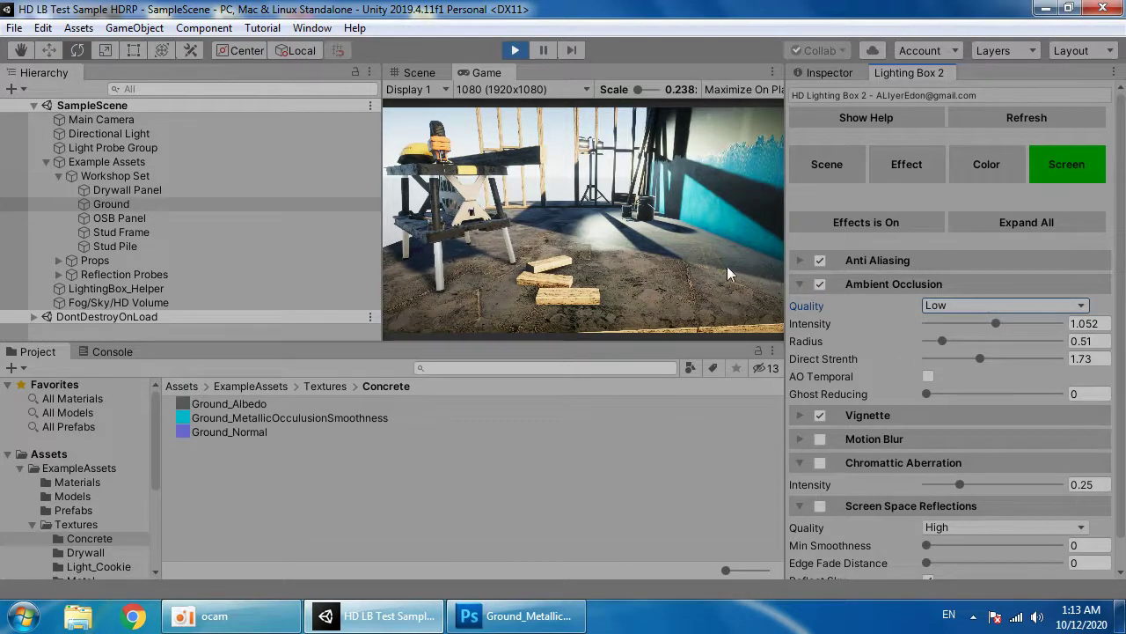
left_click(969, 308)
left_click(669, 229)
scroll(926, 360, "down", 2)
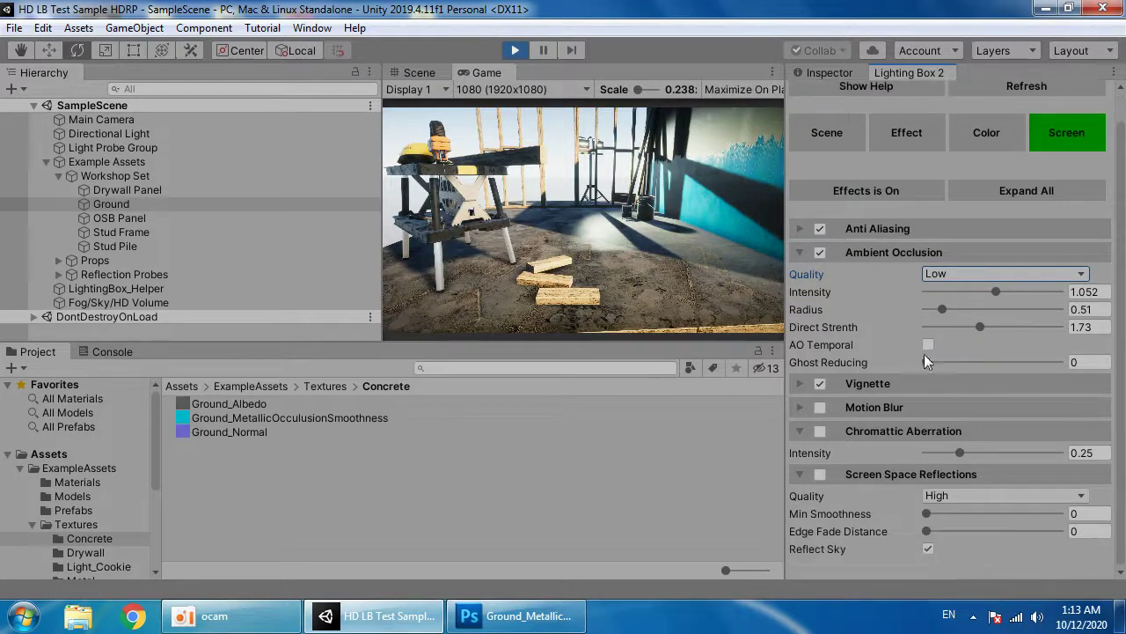
- Show the rendering statistics in the maximized Game view to check the frame rate, and restore the layout
right_click(489, 72)
left_click(528, 120)
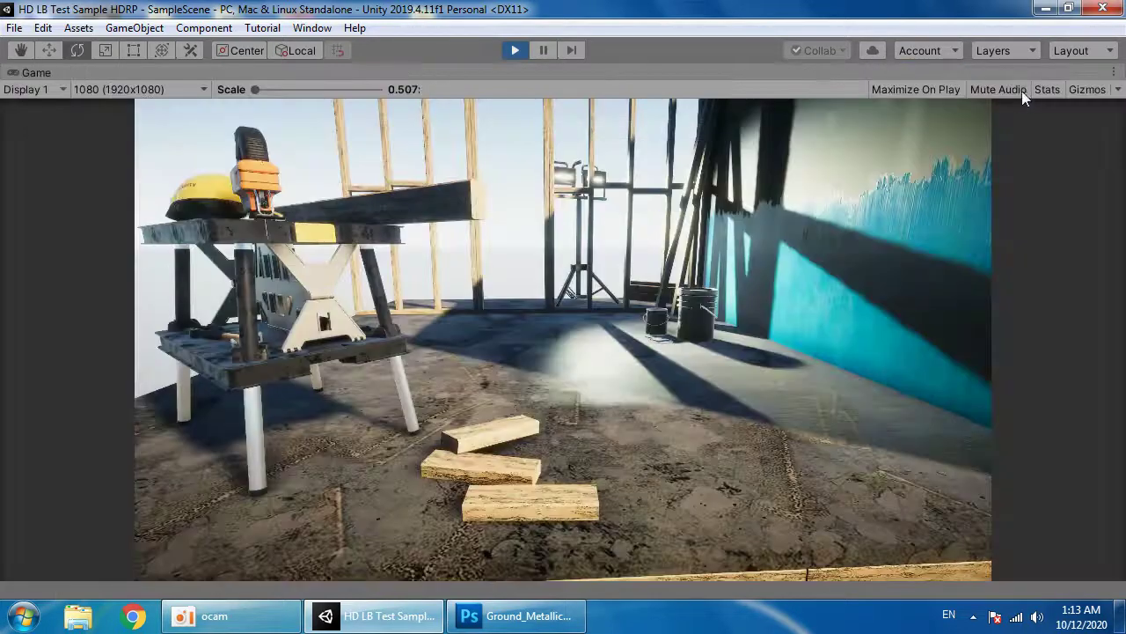
left_click(1047, 89)
right_click(680, 78)
left_click(695, 146)
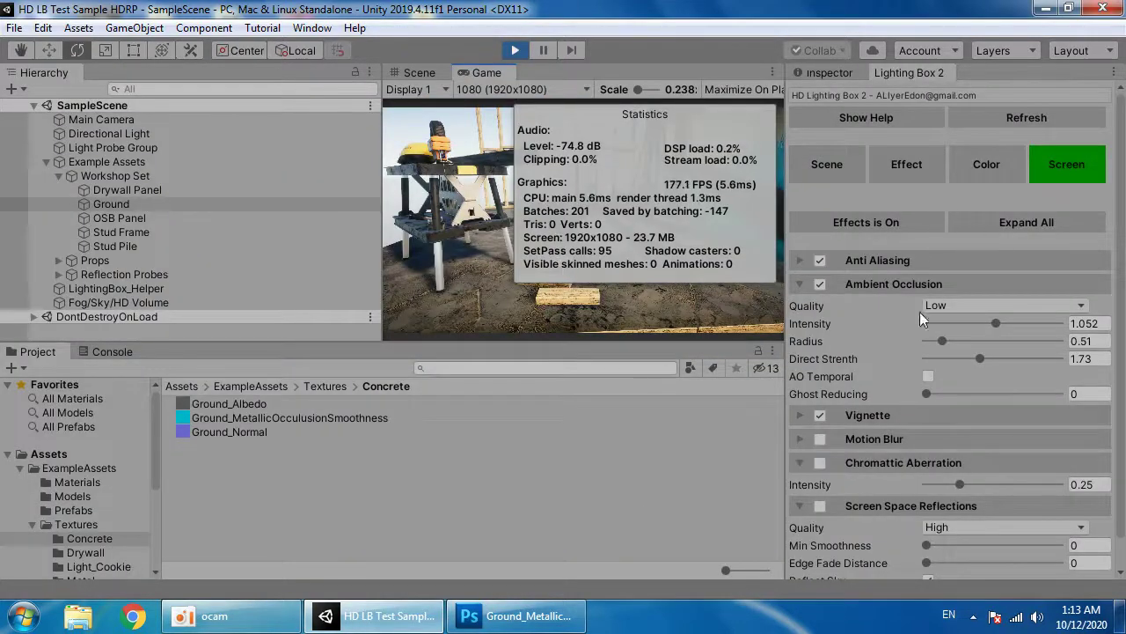
- Enable Screen Space Reflections to compare the frame rate at High and Low quality, ending on High, and disable and collapse the effect
scroll(863, 442, "down", 2)
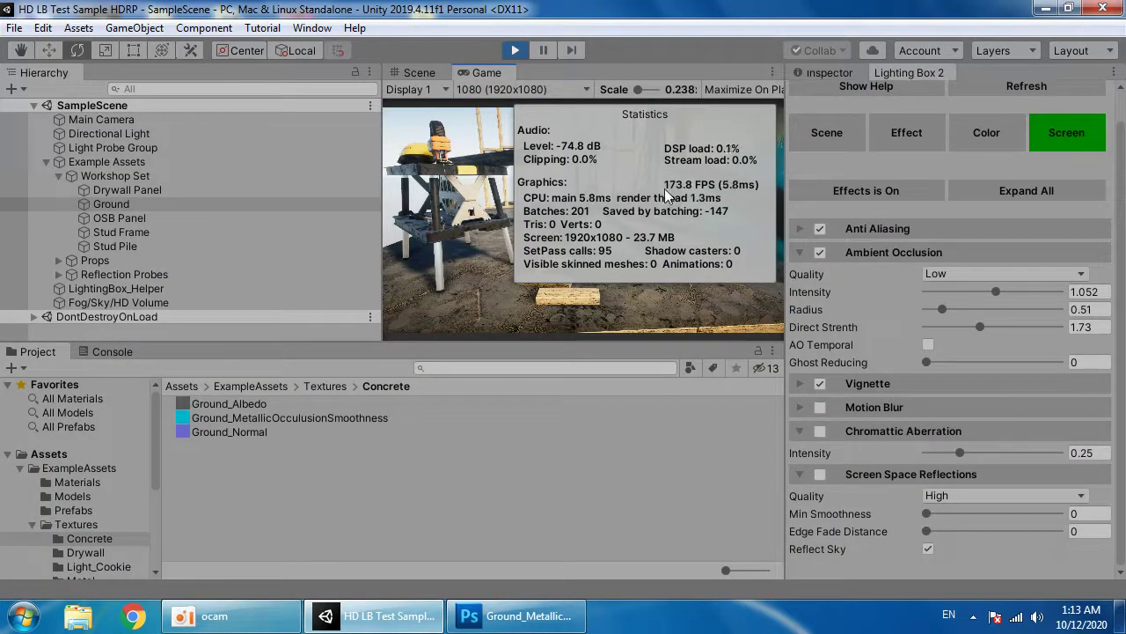
left_click(821, 474)
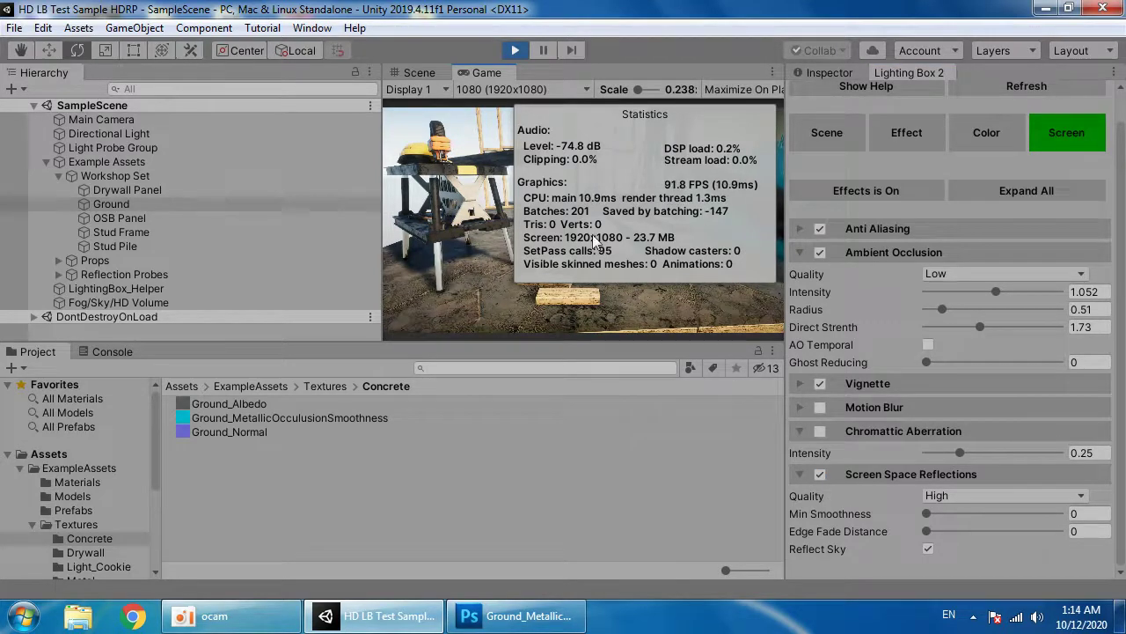
left_click(940, 495)
left_click(948, 514)
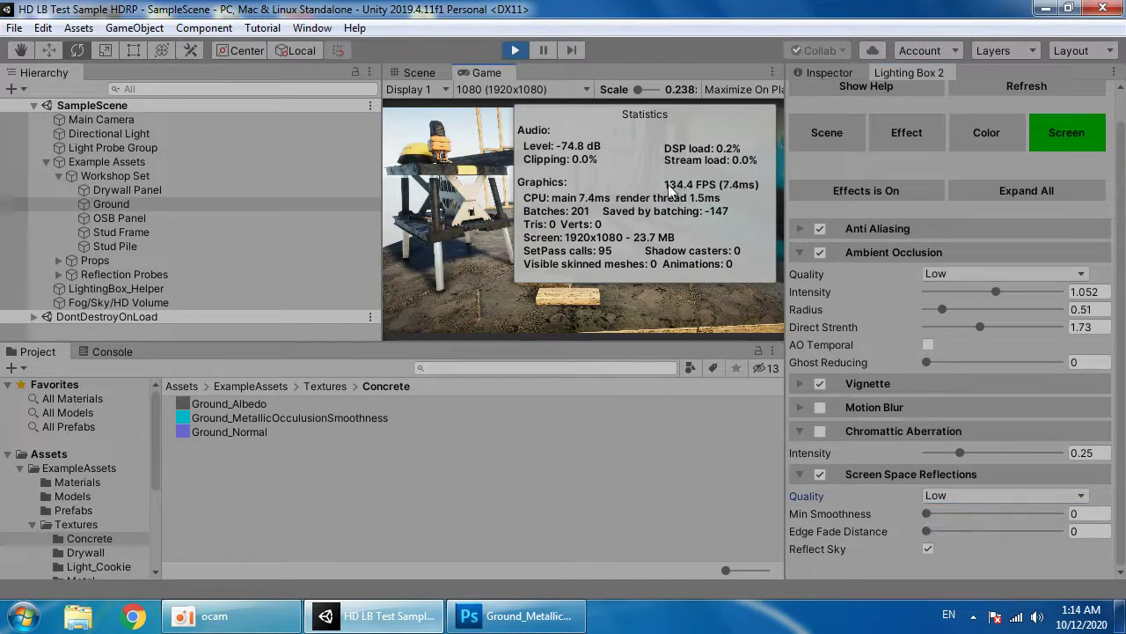
left_click(957, 495)
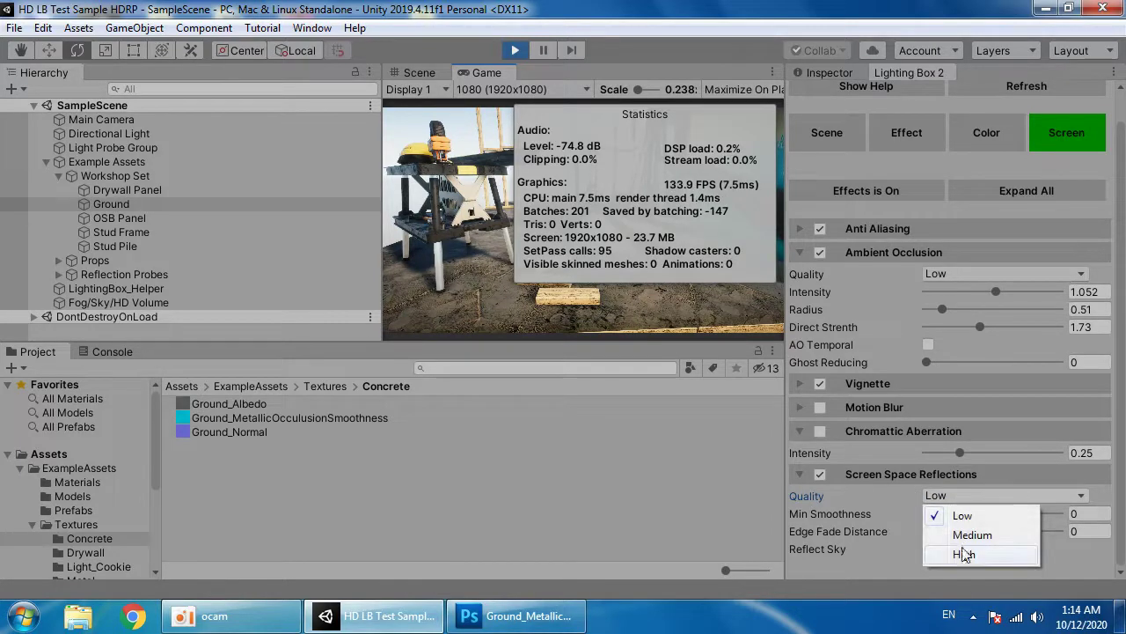
left_click(961, 554)
left_click(820, 474)
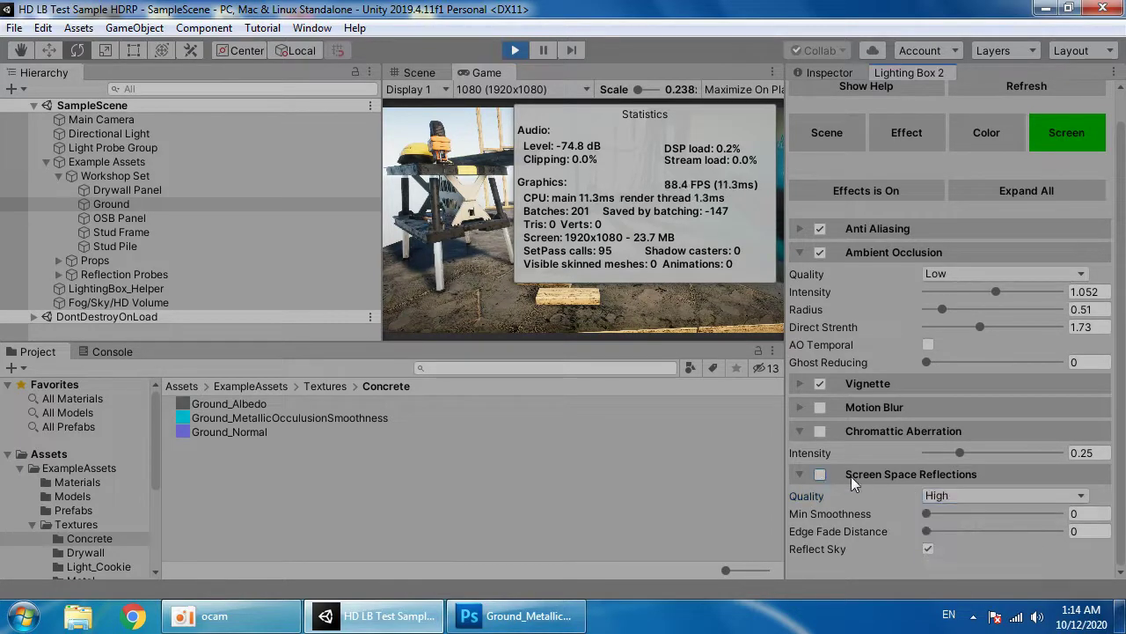
left_click(943, 473)
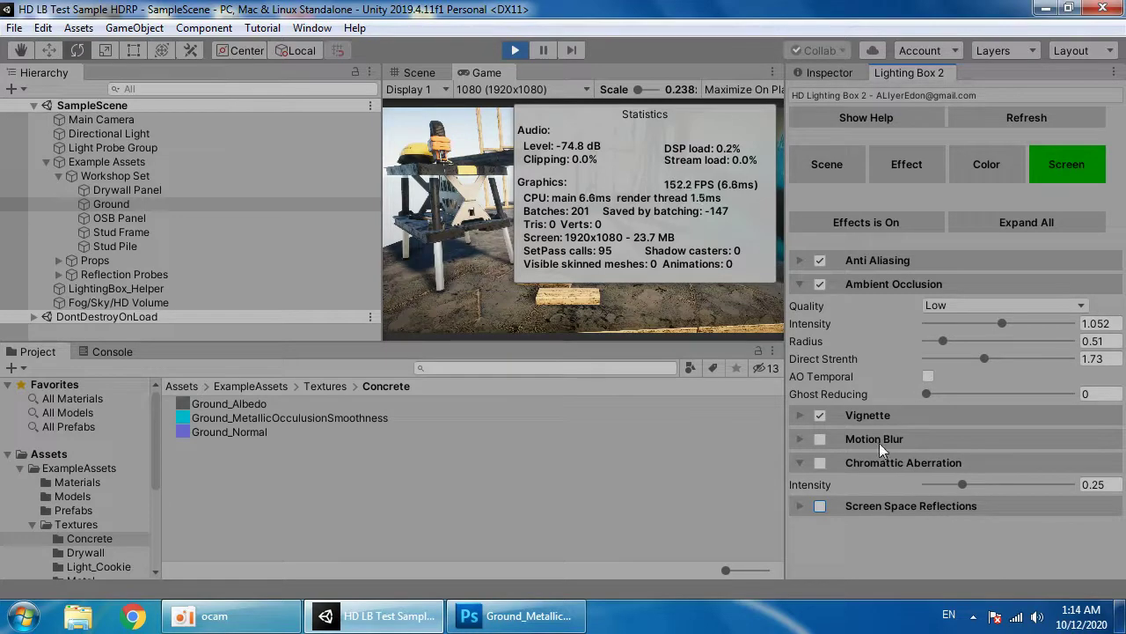
- Test Motion Blur in the maximized Game view, hide the statistics, restore the layout and disable the effect
left_click(820, 439)
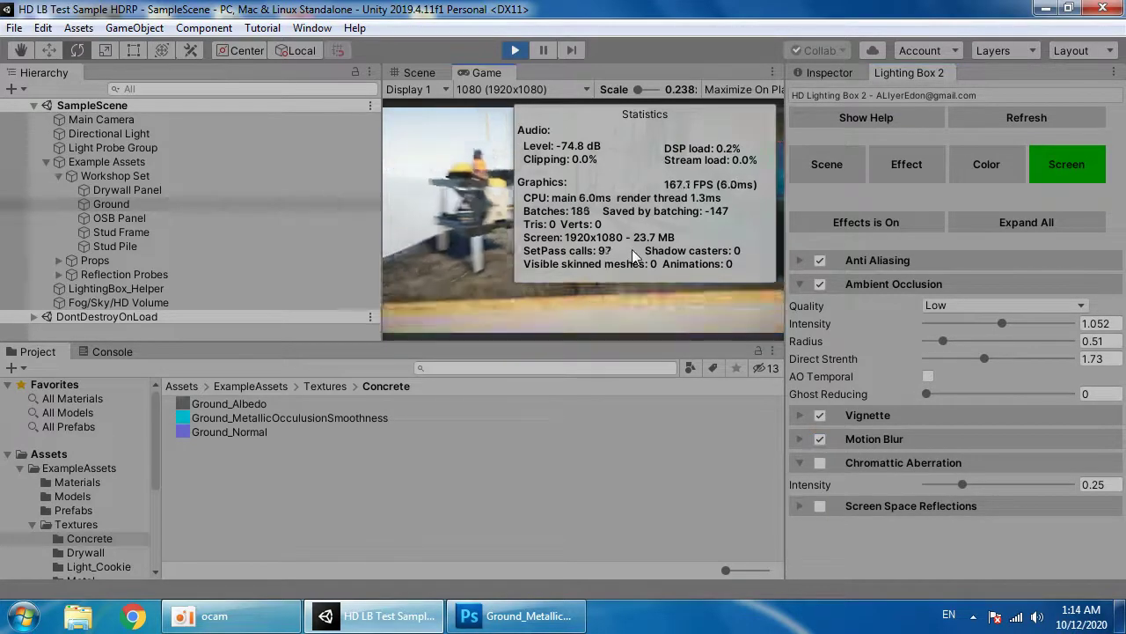
right_click(505, 72)
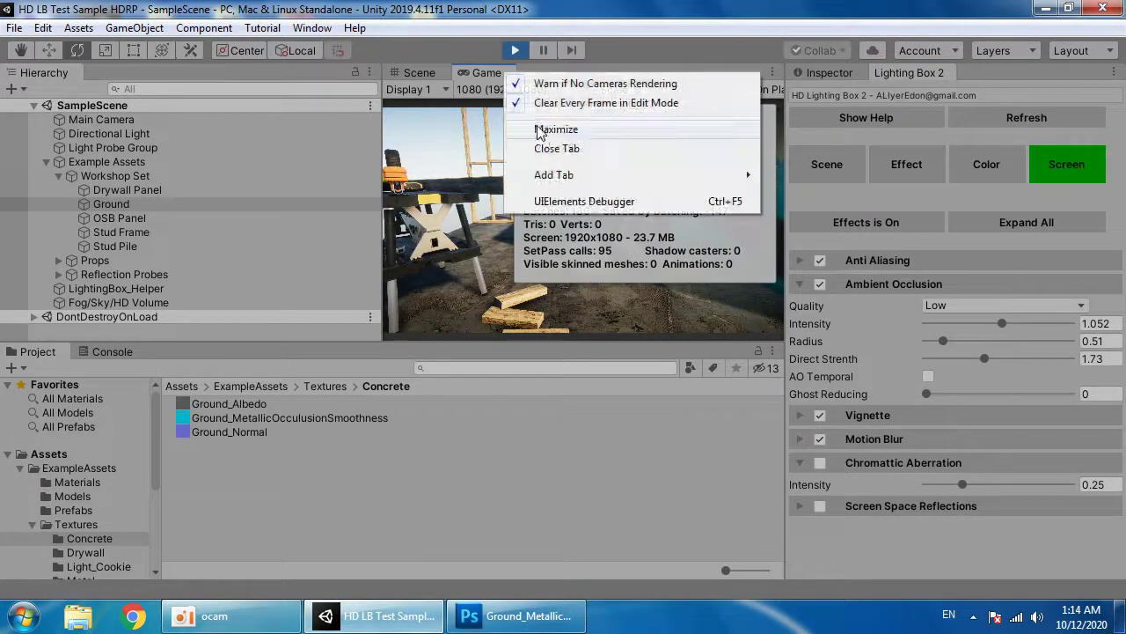
left_click(550, 128)
left_click(1042, 89)
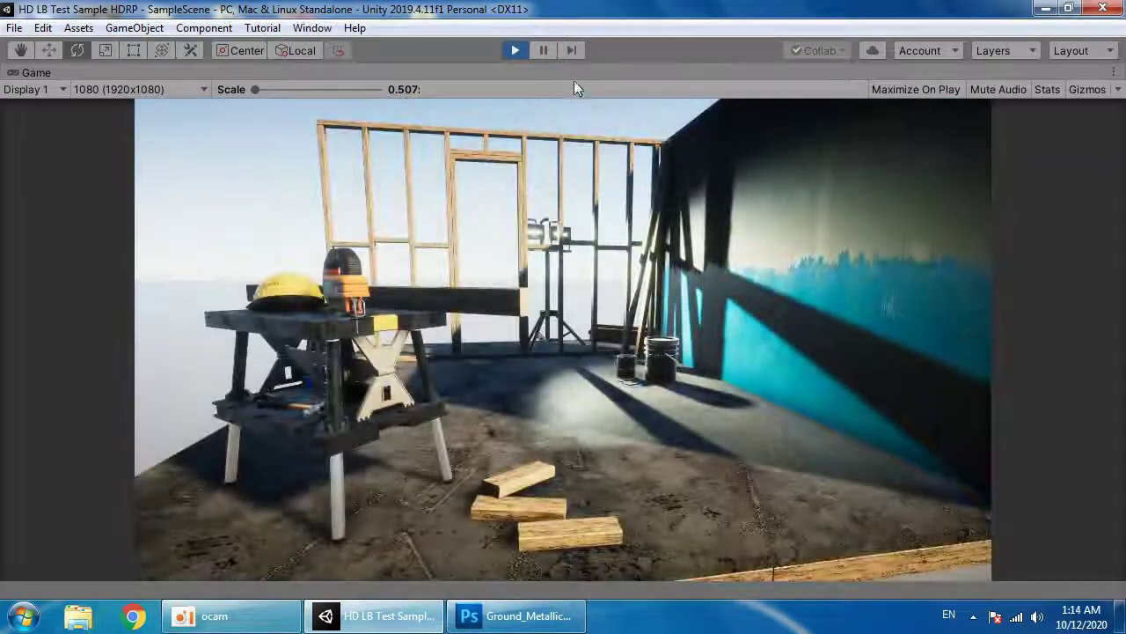
right_click(572, 74)
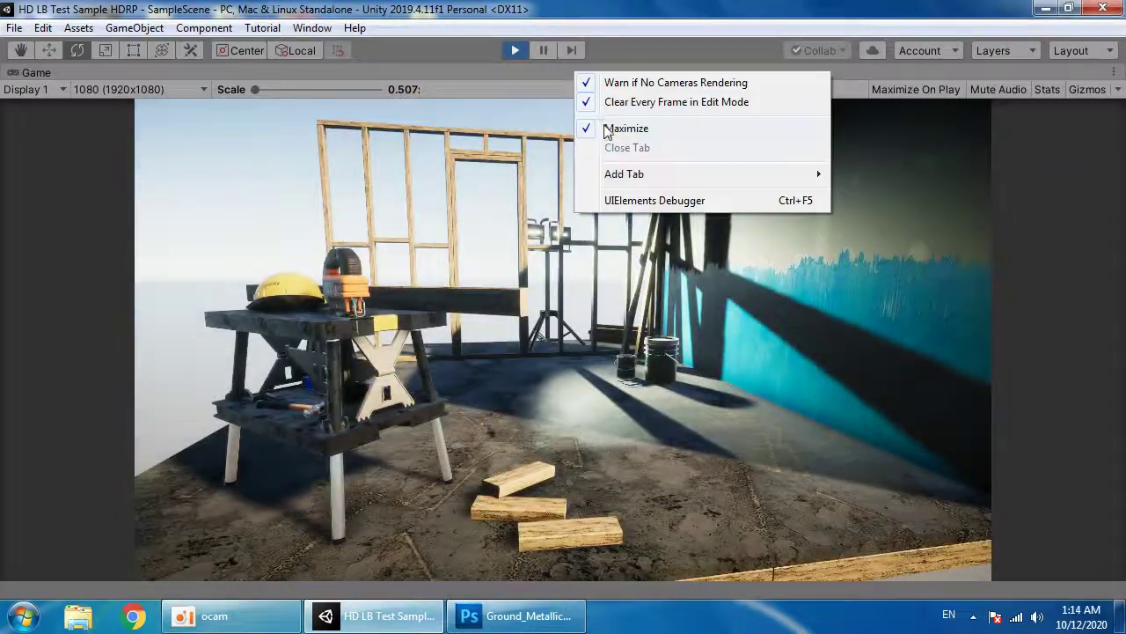
left_click(616, 129)
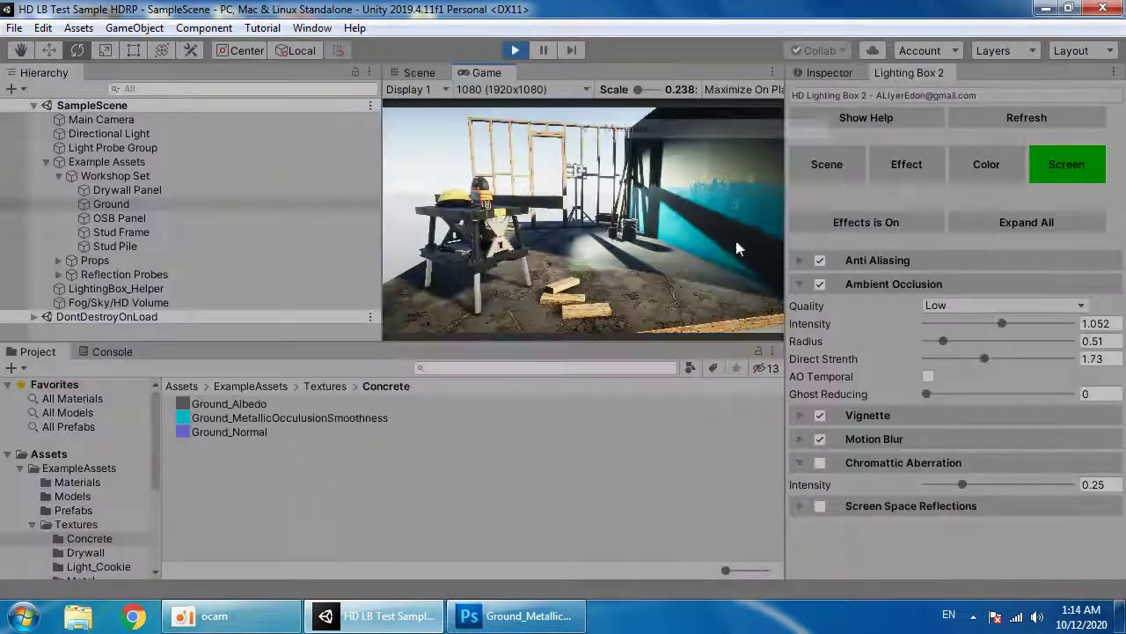
left_click(820, 439)
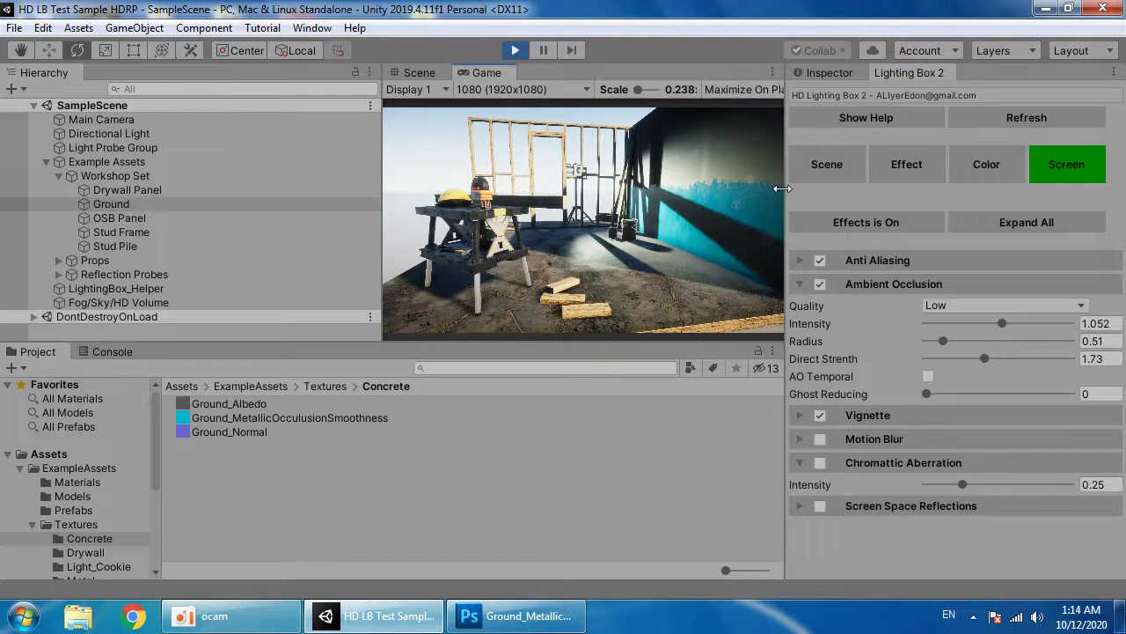
- Enable Fog in the Effect settings and widen the Lighting Box 2 panel by narrowing the Hierarchy
left_click(913, 167)
left_click(858, 261)
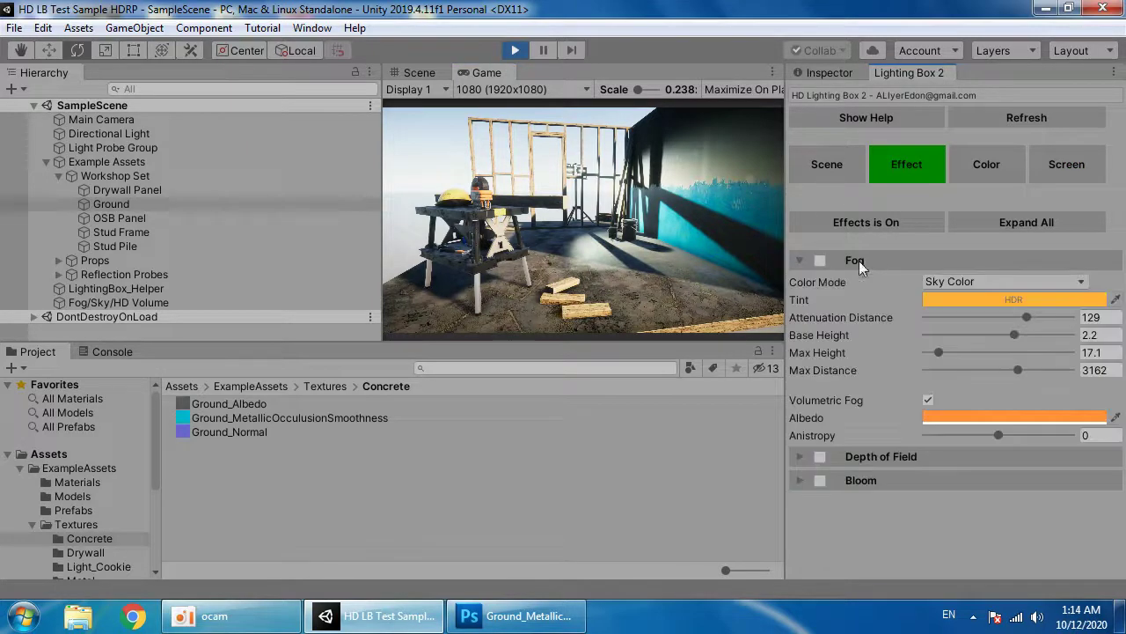
left_click(819, 260)
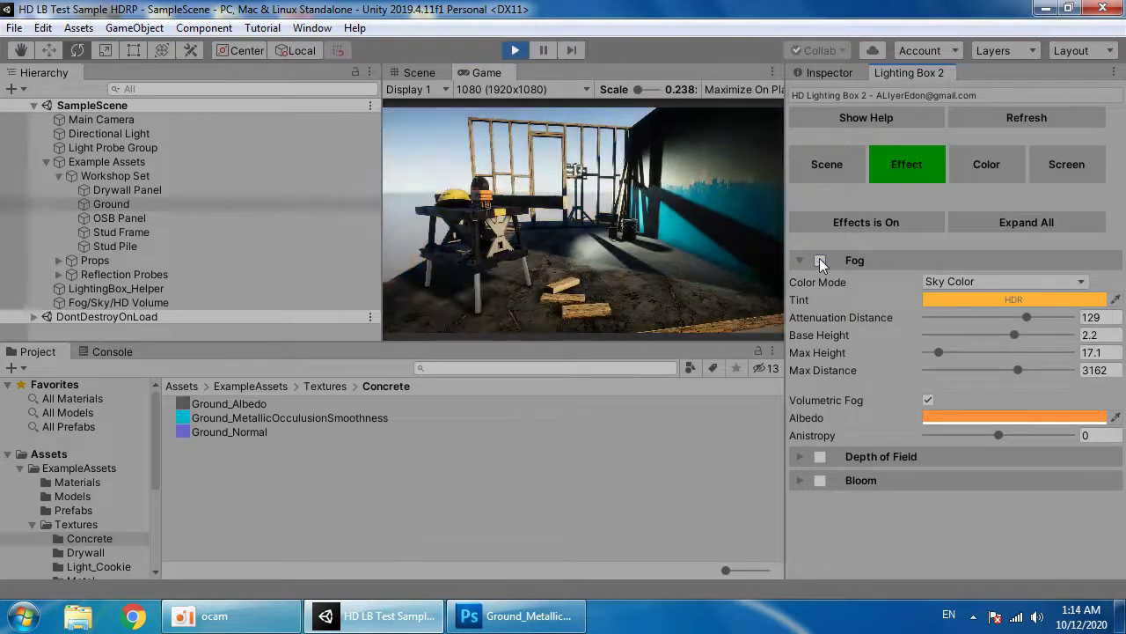
left_click_drag(382, 159, 227, 148)
left_click_drag(782, 305, 709, 288)
- Set the fog's Attenuation Distance to 10, try Base Height at -10 before setting it to 10, and set Max Height to 0
left_click_drag(1004, 319, 1107, 319)
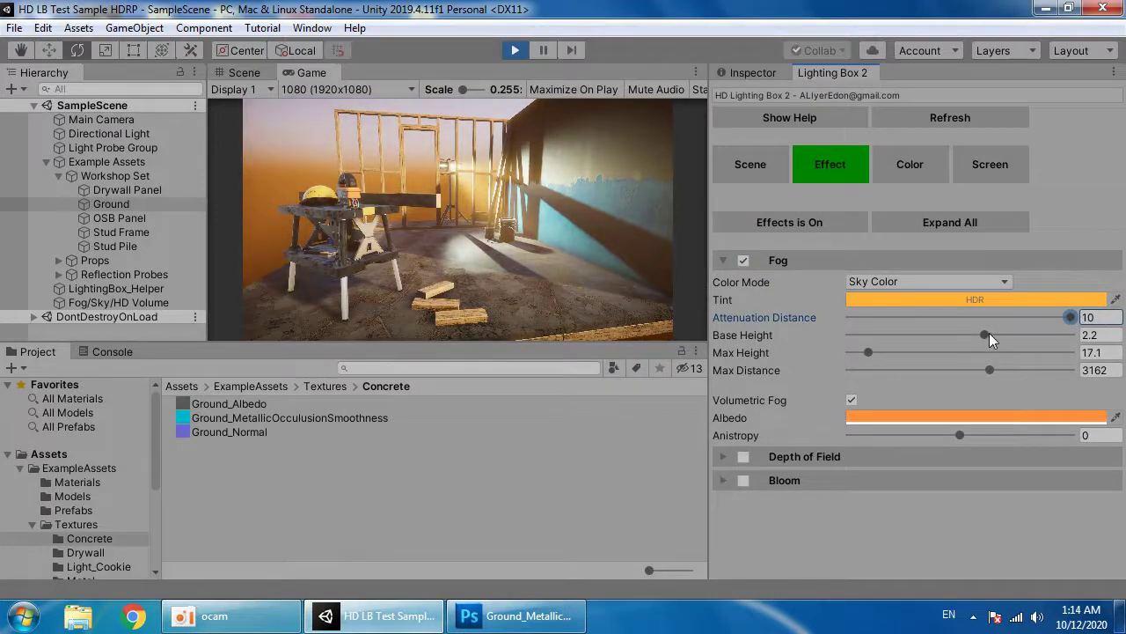
left_click_drag(987, 335, 827, 322)
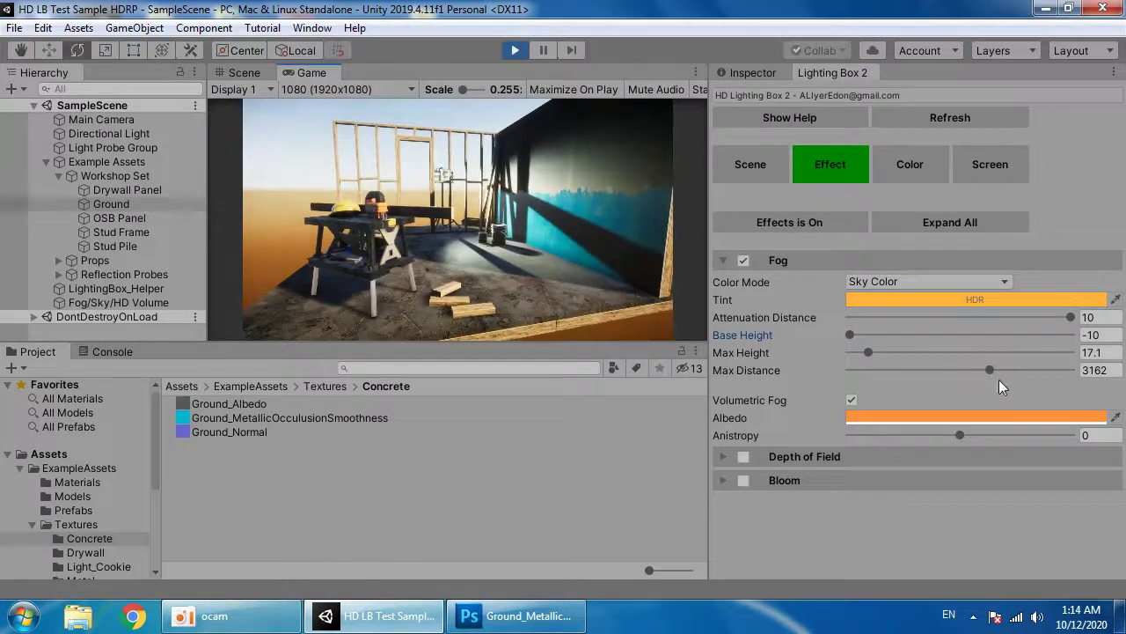
left_click_drag(868, 352, 1098, 350)
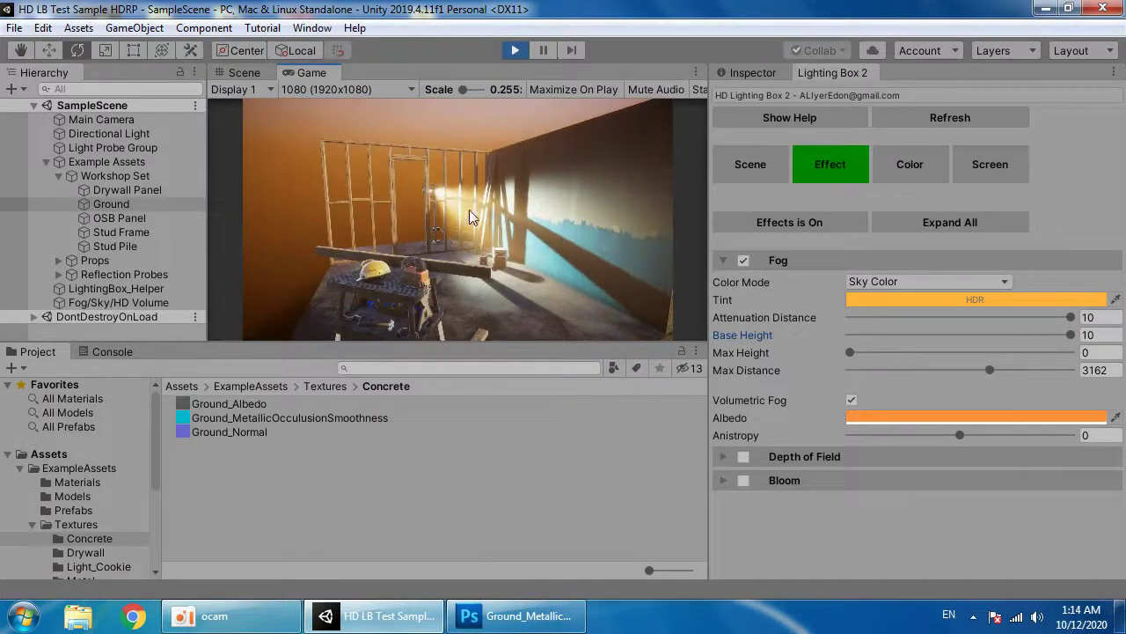
- Search the Hierarchy for "Spot", select the Spot Light and clear the search
left_click(131, 119)
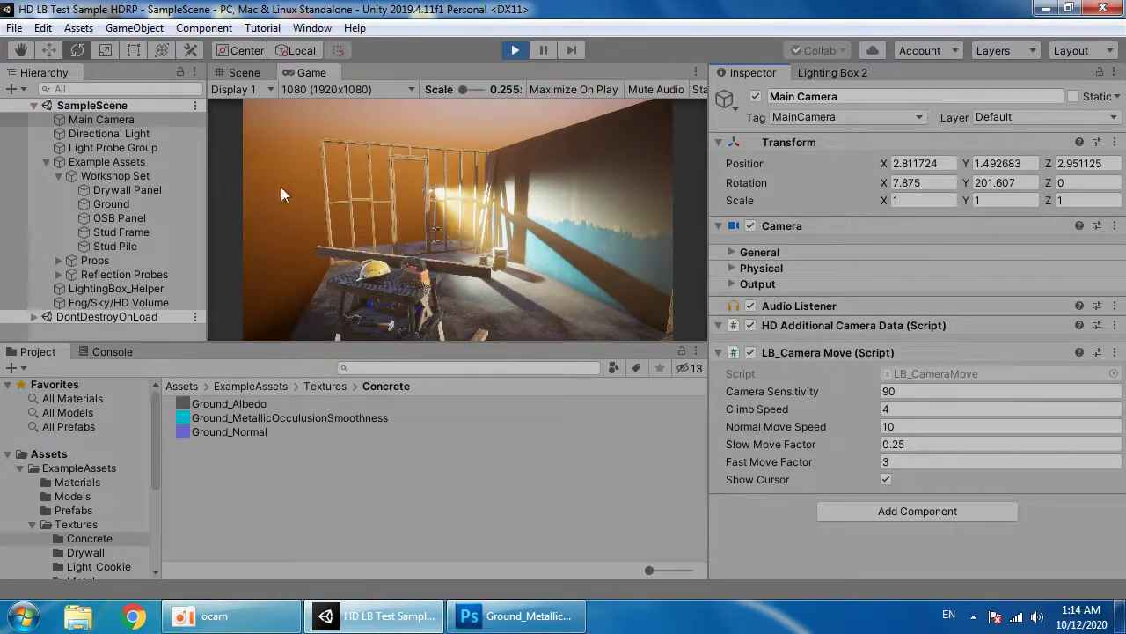
left_click(132, 133)
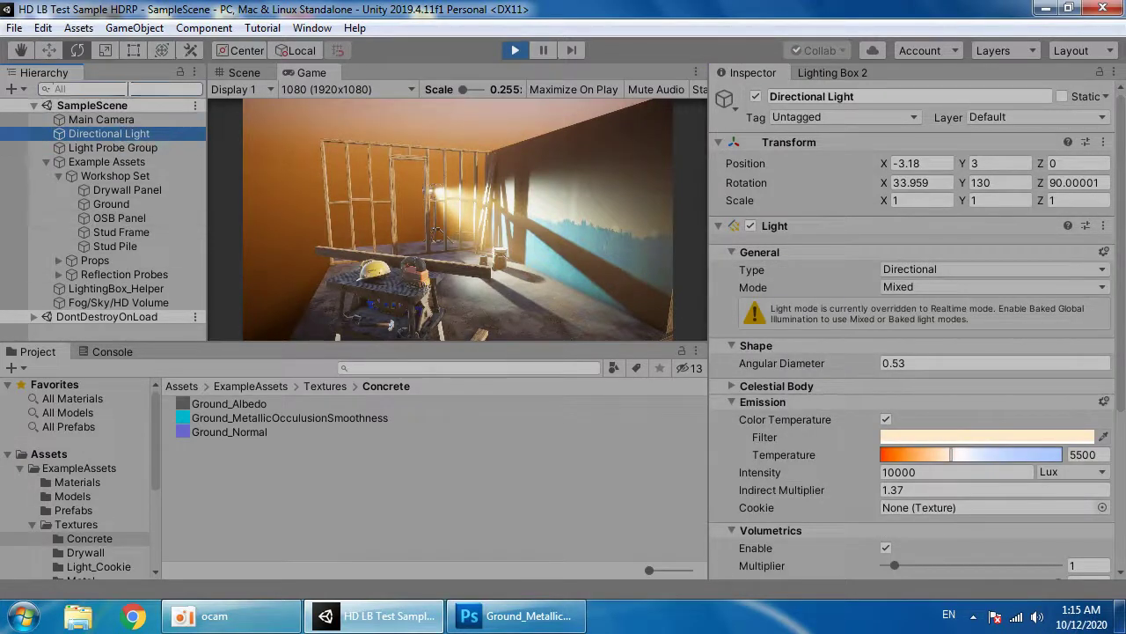
type("Sp")
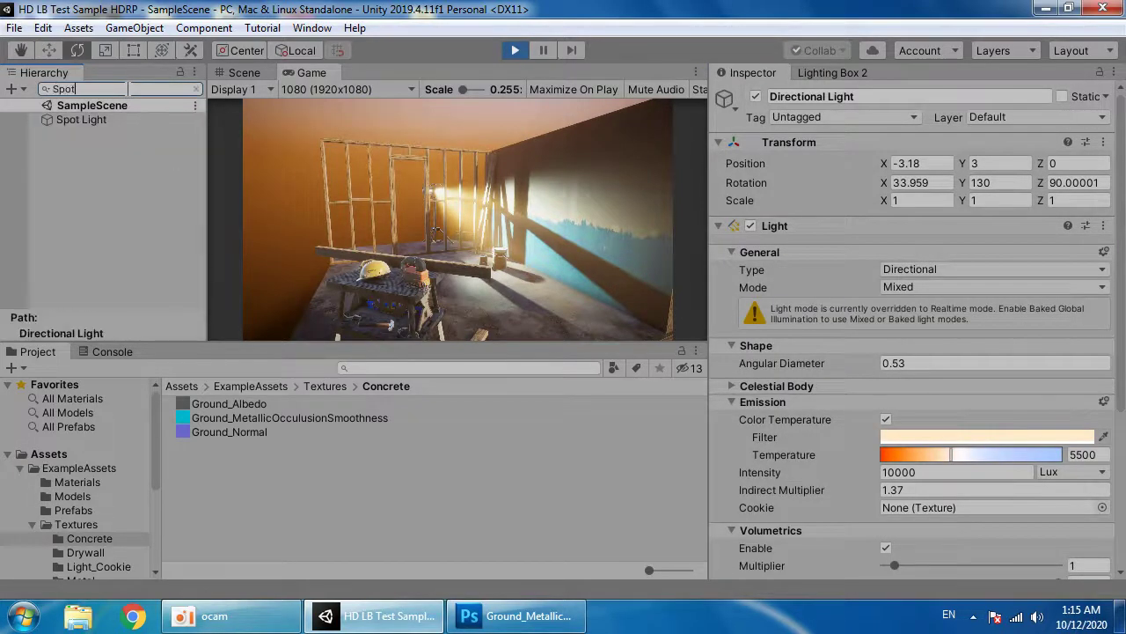
type("ot")
left_click(101, 116)
left_click(92, 89)
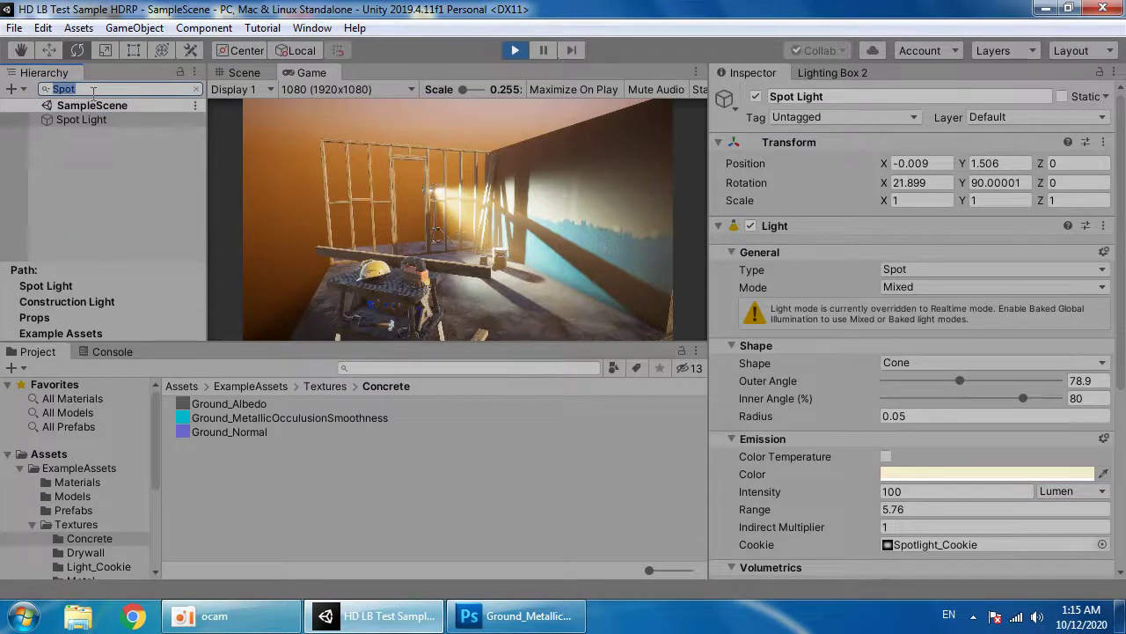
key("BackSpace")
- Switch the Spot Light's Volumetrics off and back on, and set the volumetric Multiplier to 3.73
scroll(811, 318, "down", 5)
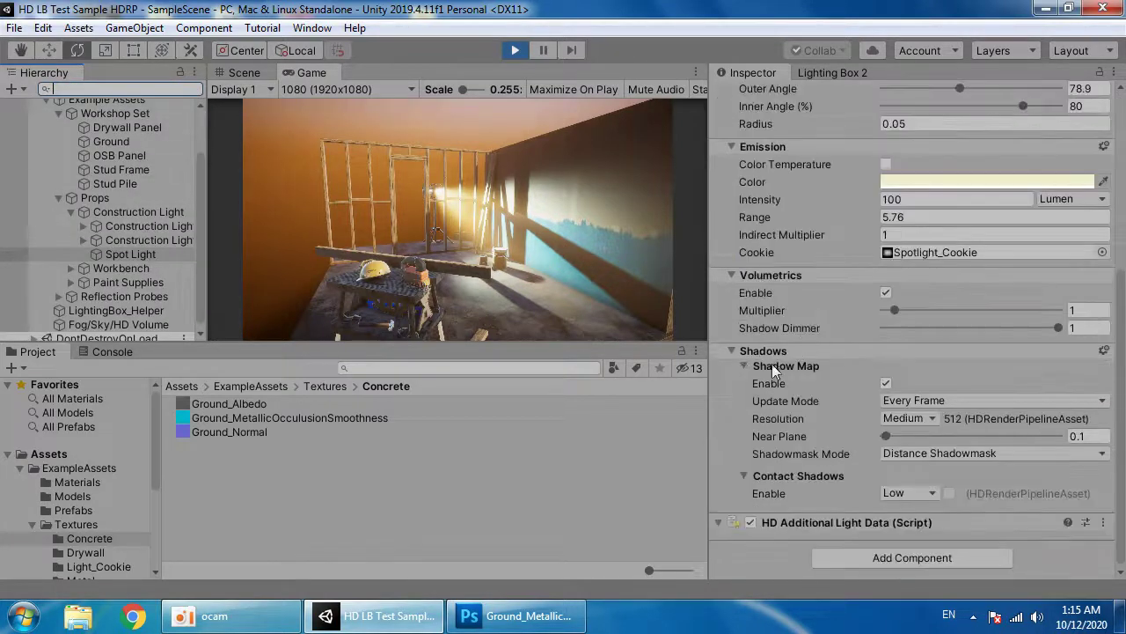
left_click(886, 293)
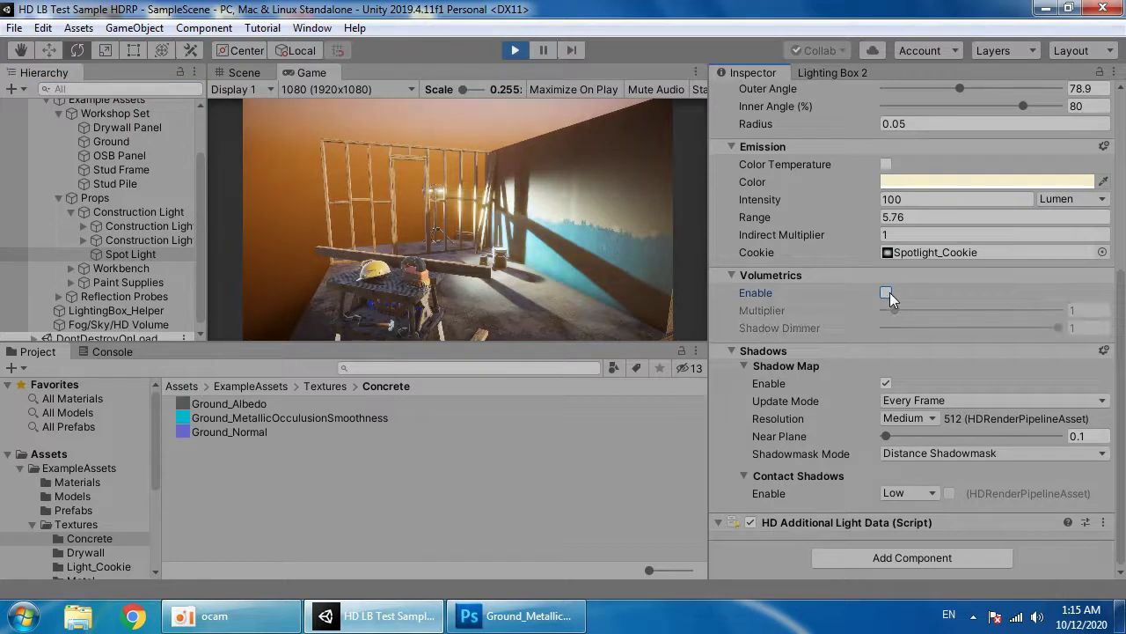
left_click(889, 293)
left_click_drag(901, 311, 925, 310)
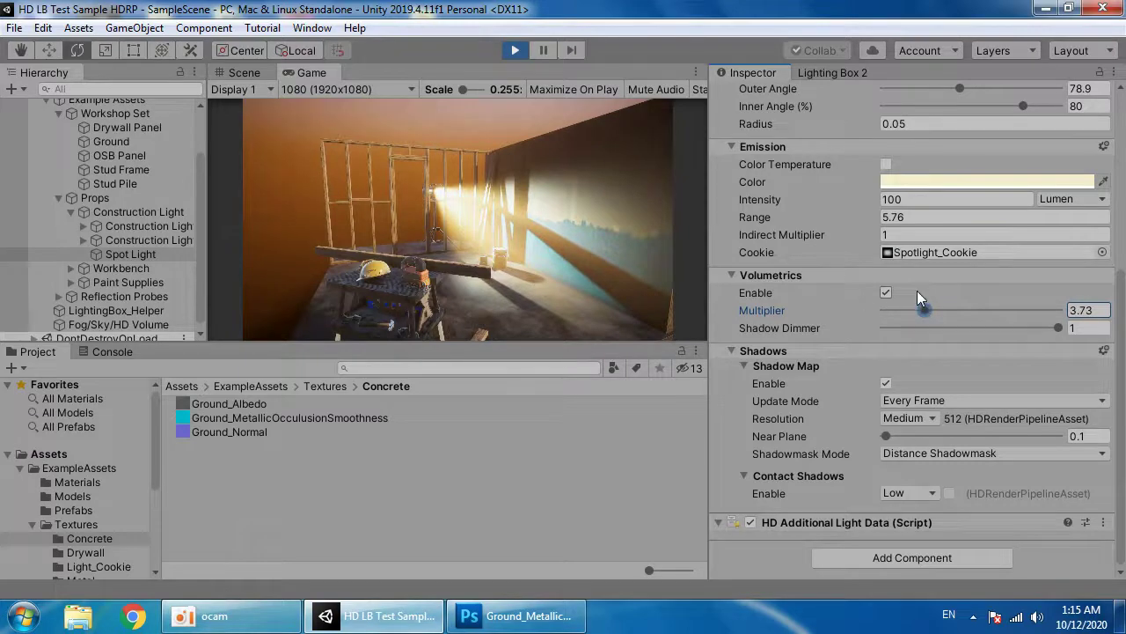
scroll(917, 290, "up", 10)
- Compare the fog with Volumetric Fog off and on in Lighting Box 2, and set Base Height to 3.47
left_click(830, 73)
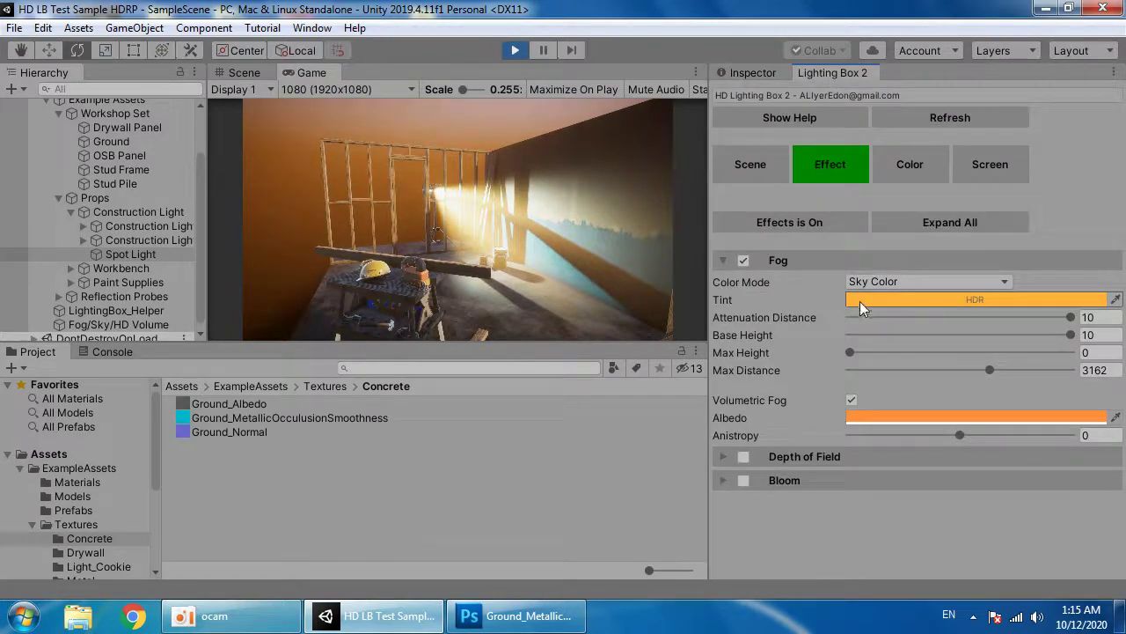
left_click(851, 400)
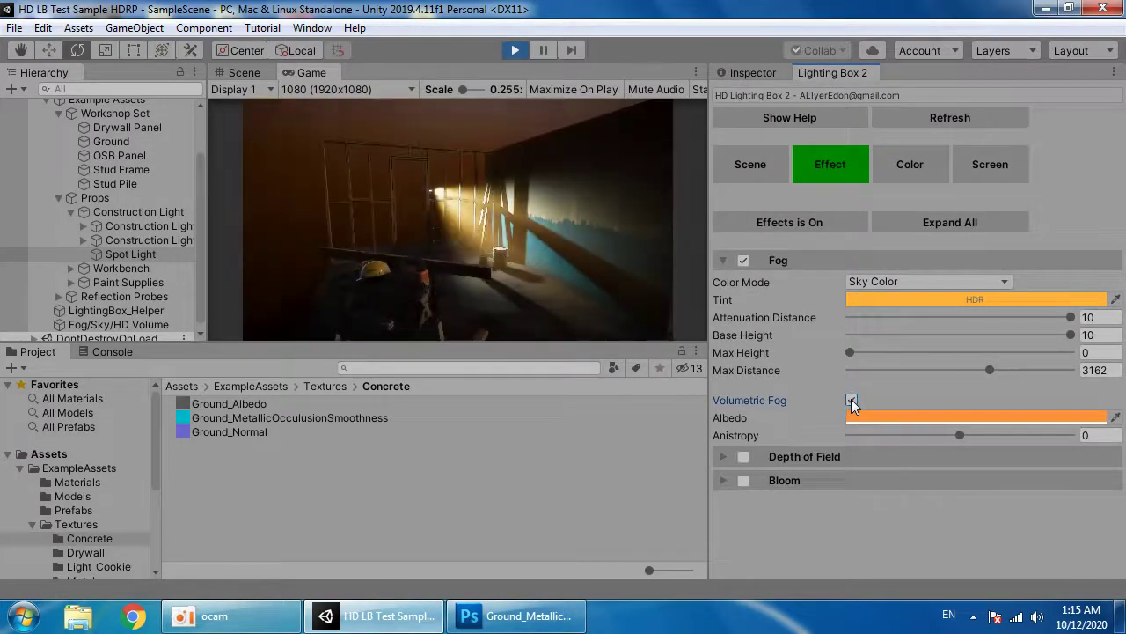
left_click_drag(867, 337, 1000, 340)
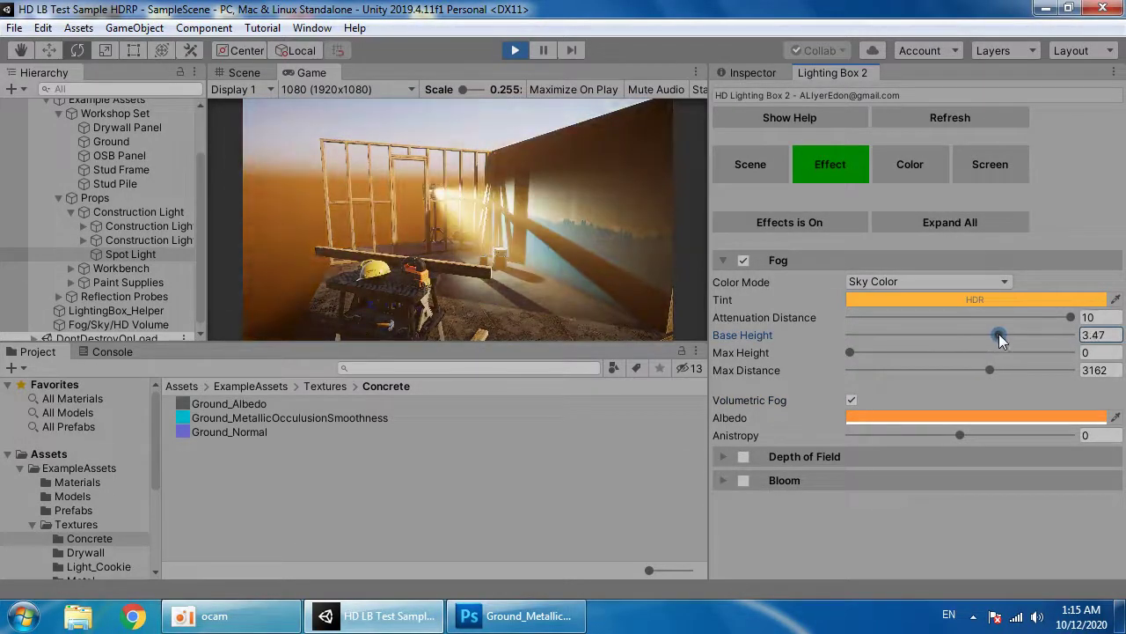
- Try the fog's Constant Color mode, return to Sky Color and make the Tint a more saturated orange
left_click(899, 286)
left_click(898, 304)
left_click(891, 281)
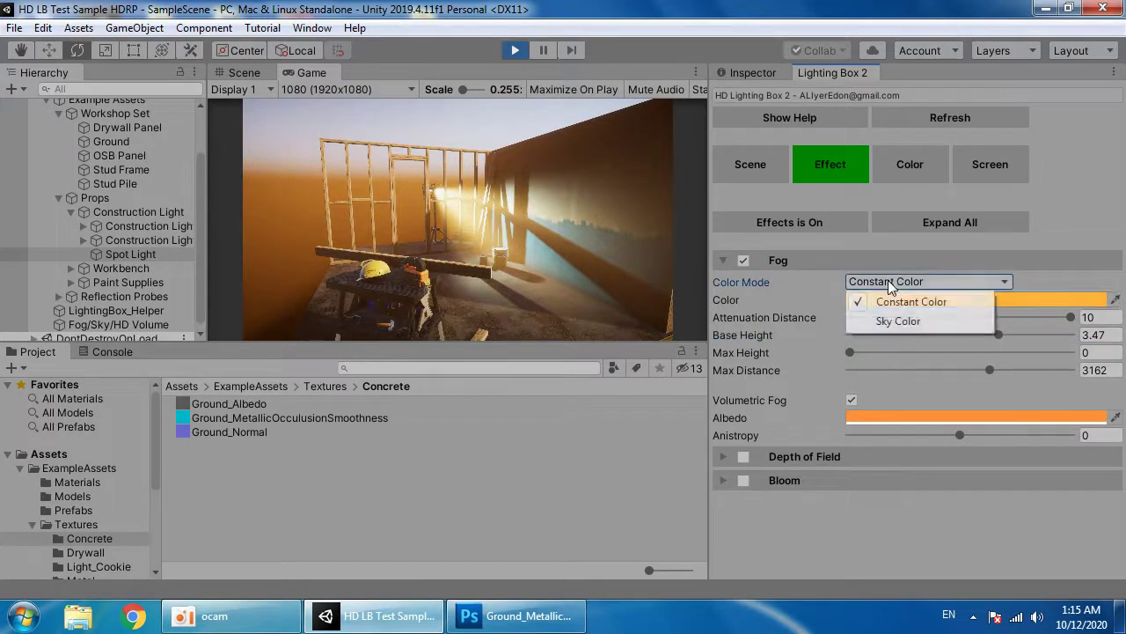
left_click(882, 322)
left_click(883, 301)
left_click_drag(746, 155, 814, 129)
left_click(966, 304)
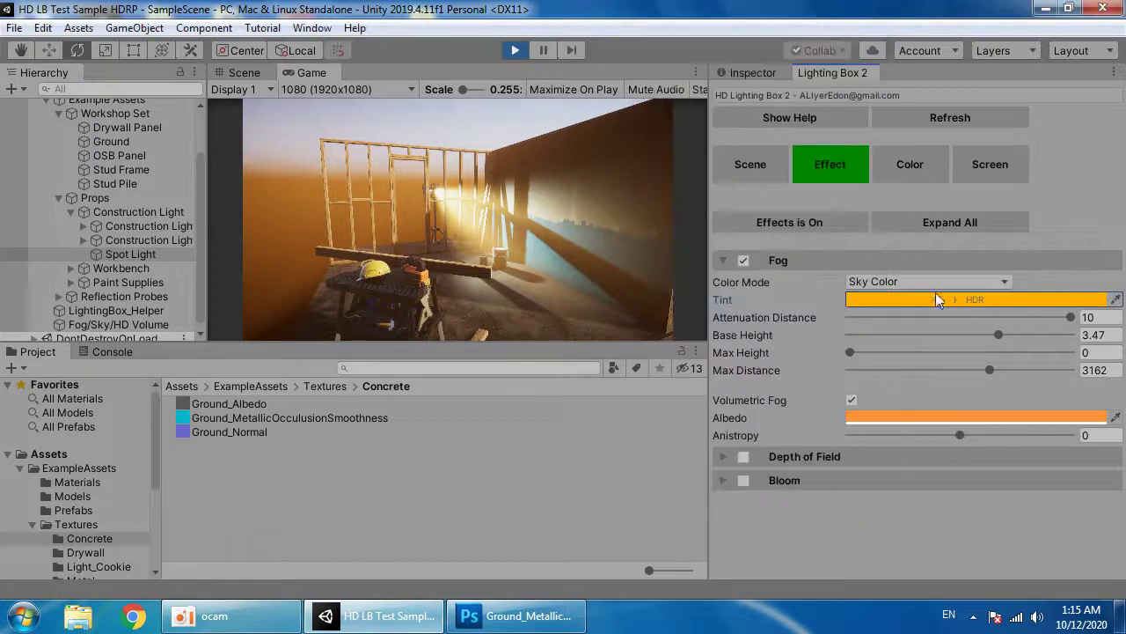
- Toggle Volumetric Fog off and on, and change its Albedo to white (FFFFFF)
left_click(851, 400)
left_click(851, 400)
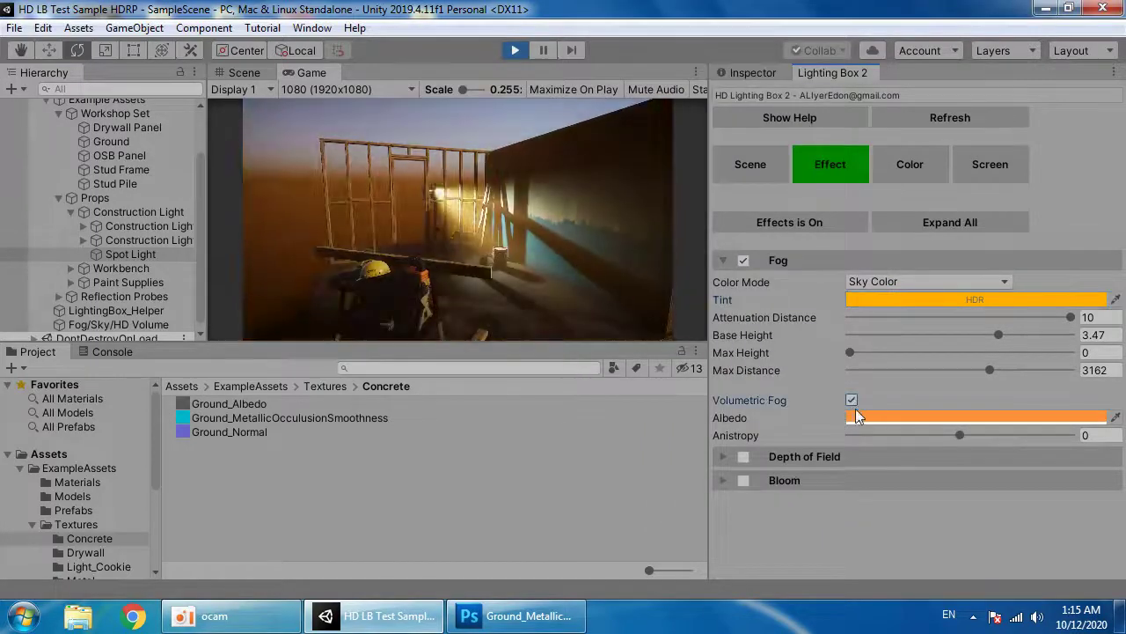
left_click(890, 415)
left_click_drag(767, 167, 715, 128)
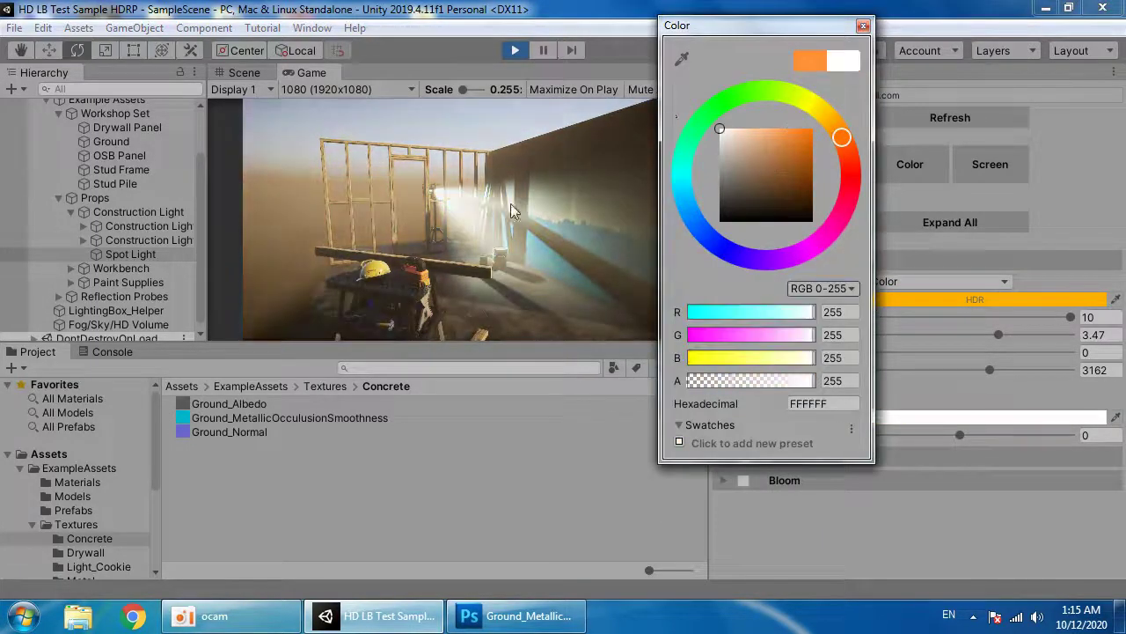
left_click(685, 302)
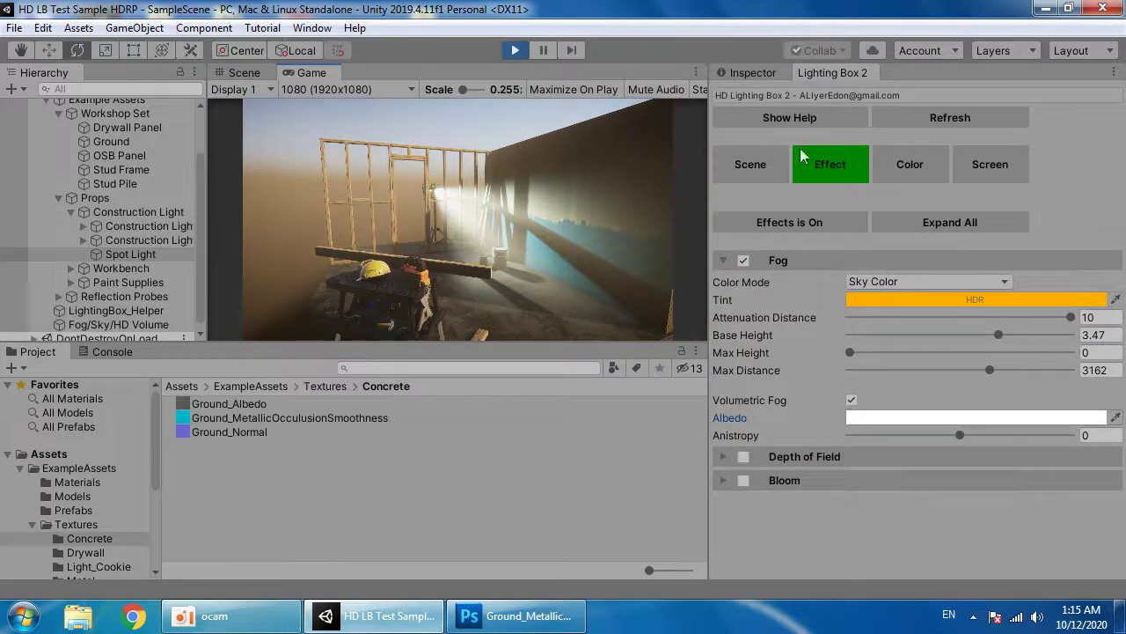
- Change the Spot Light's emission Color to orange (FF8607)
left_click(750, 72)
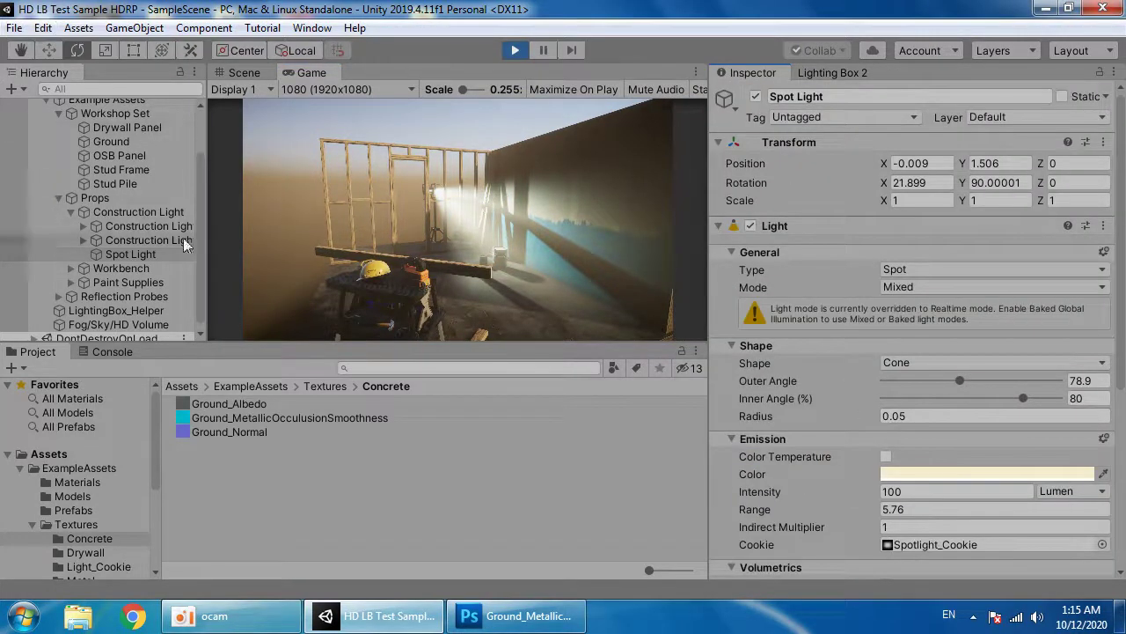
scroll(898, 370, "down", 5)
left_click(899, 183)
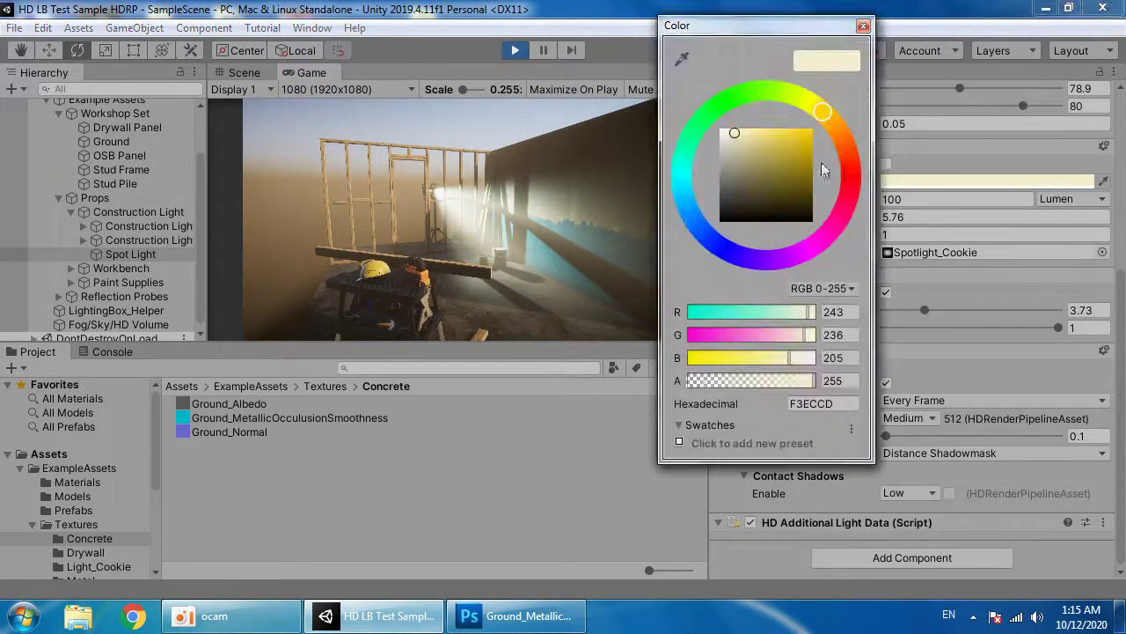
mouse_move(836, 151)
left_mouse_down()
mouse_move(817, 120)
mouse_move(847, 150)
mouse_move(840, 137)
left_mouse_up()
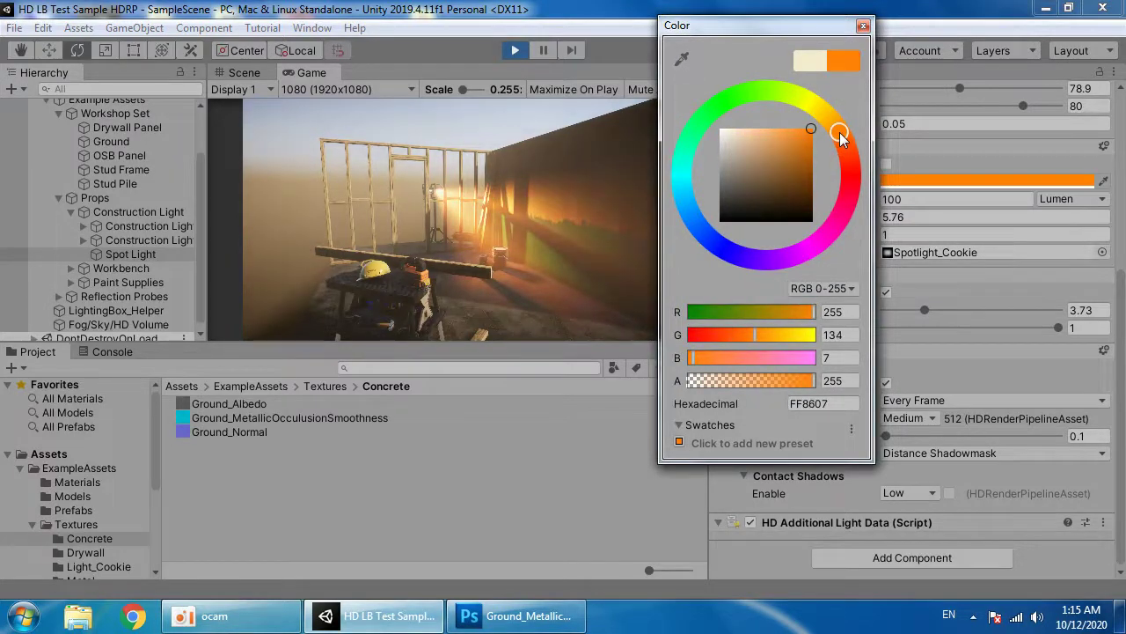
left_click(863, 26)
- Disable Volumetric Fog and set the fog's Attenuation Distance to 10, Base Height to 10, Max Height to 57.4 and Max Distance to 3341
left_click(831, 72)
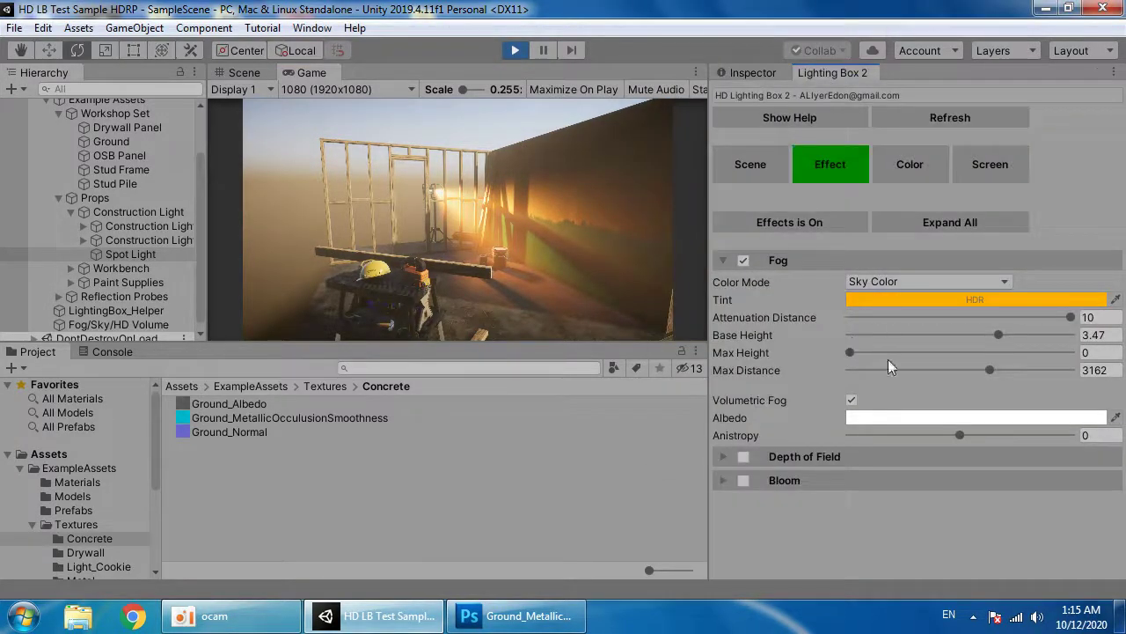
left_click(851, 400)
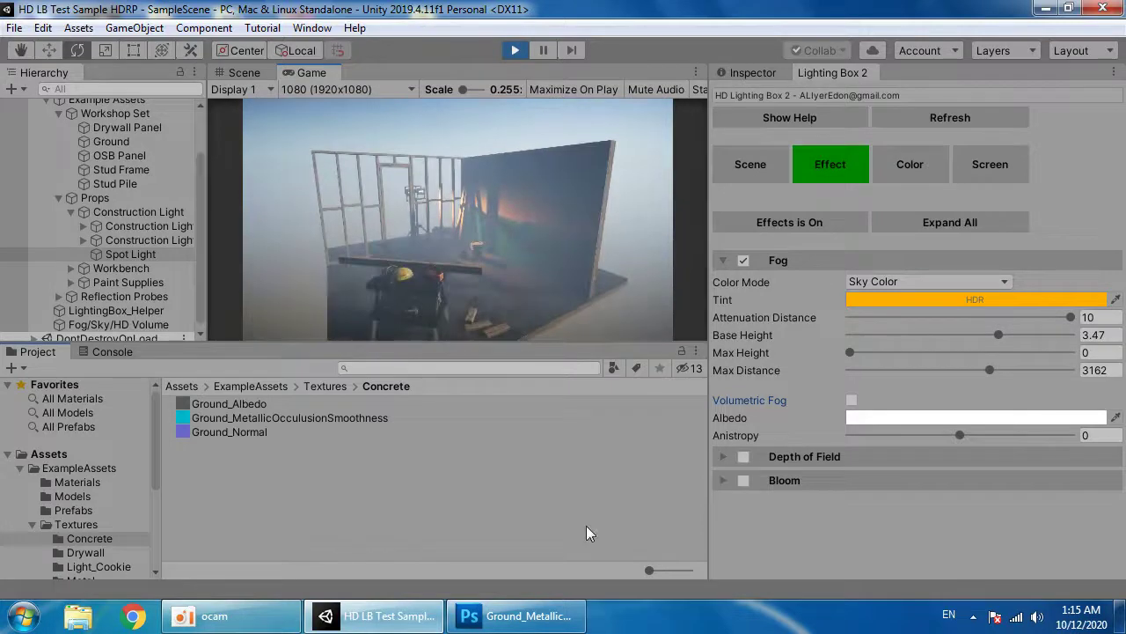
left_click_drag(873, 317, 1078, 319)
left_click_drag(964, 339, 1089, 319)
mouse_move(853, 354)
left_mouse_down()
mouse_move(907, 353)
mouse_move(839, 347)
mouse_move(909, 348)
mouse_move(850, 353)
left_mouse_up()
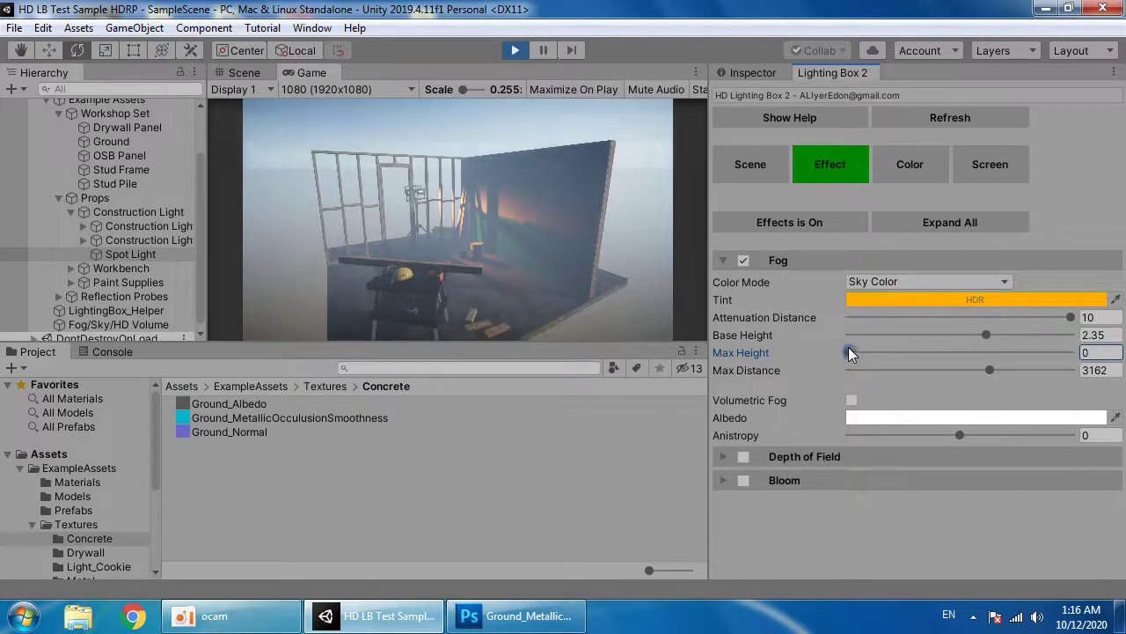
left_click(441, 255)
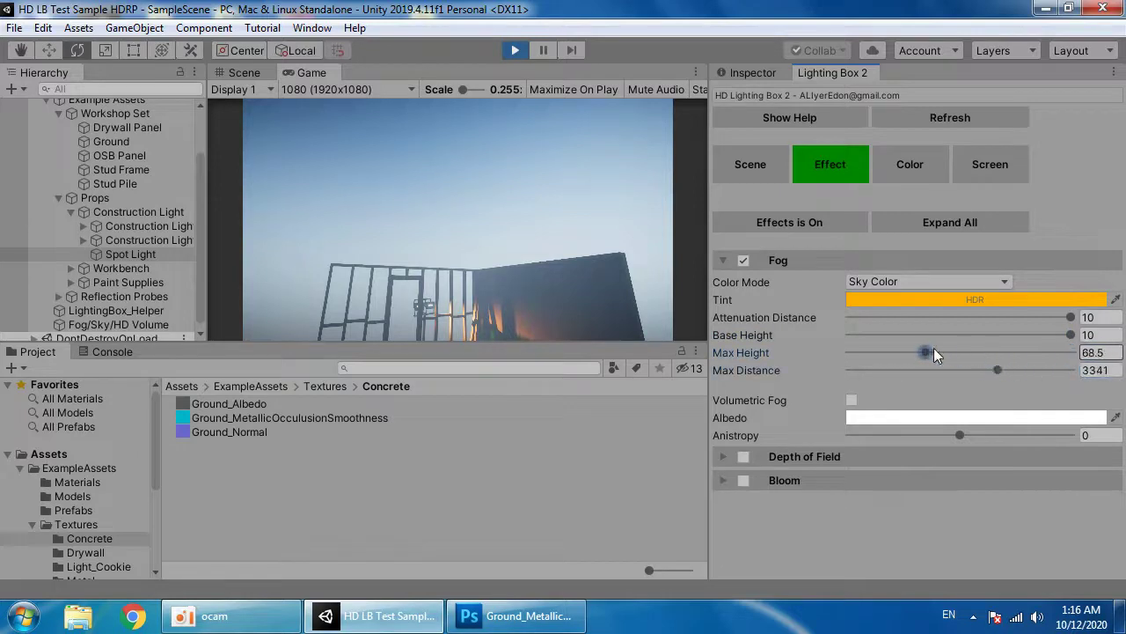
mouse_move(933, 352)
left_mouse_down()
mouse_move(843, 353)
mouse_move(912, 352)
left_mouse_up()
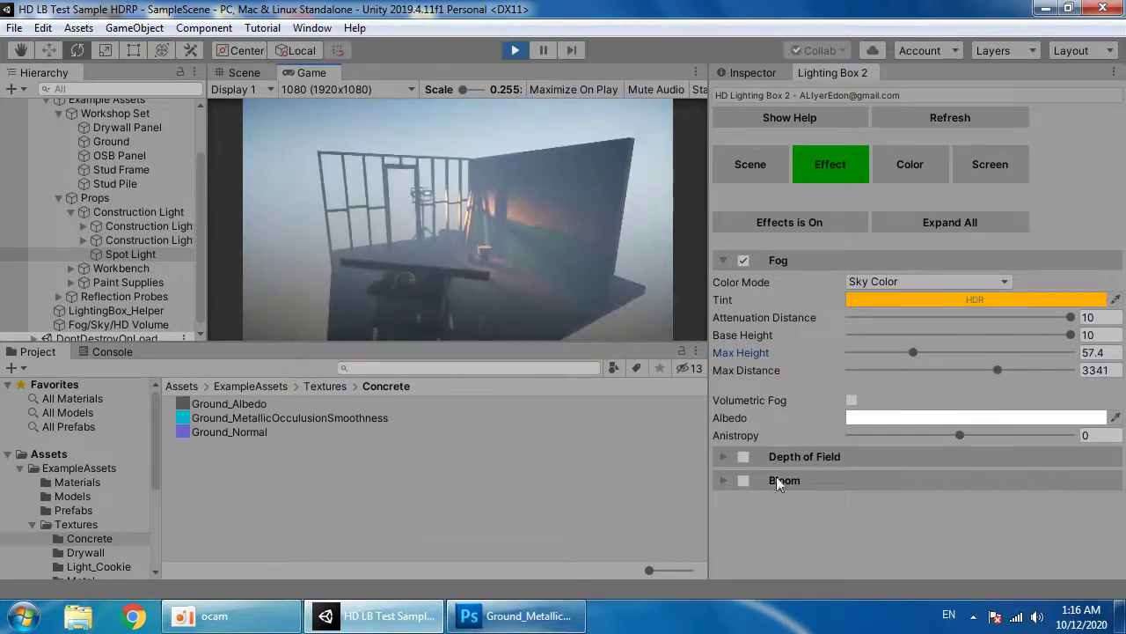
- Switch the fog's Color Mode to Constant Color and pick an orange fog color
left_click(909, 284)
left_click(889, 304)
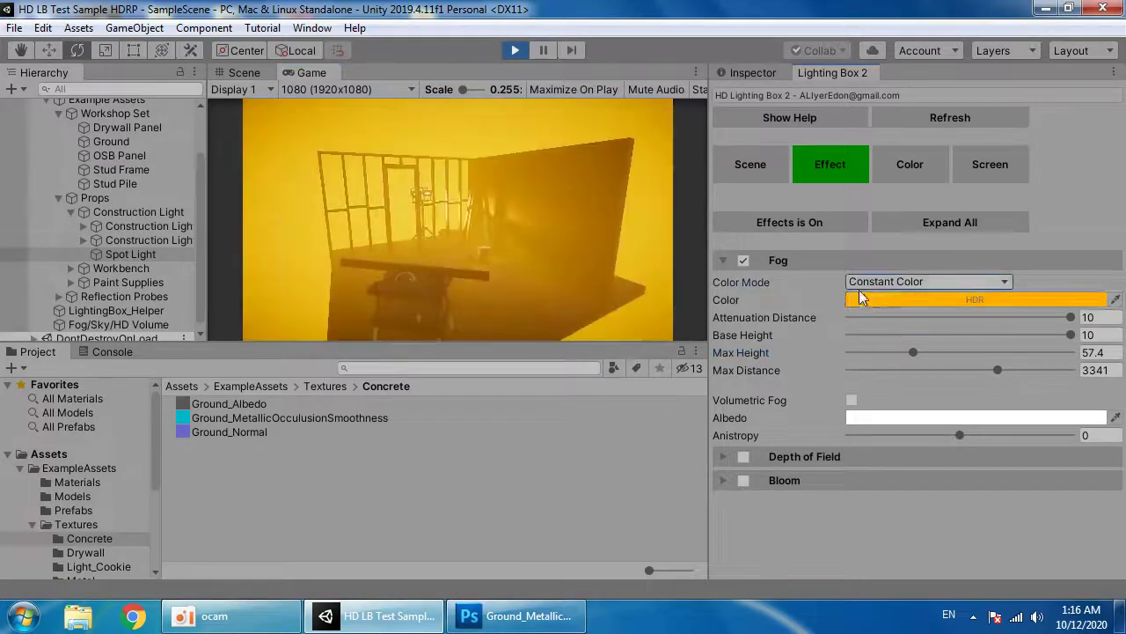
left_click(902, 301)
mouse_move(690, 157)
left_mouse_down()
mouse_move(717, 245)
mouse_move(687, 202)
mouse_move(795, 161)
left_mouse_up()
left_click(849, 164)
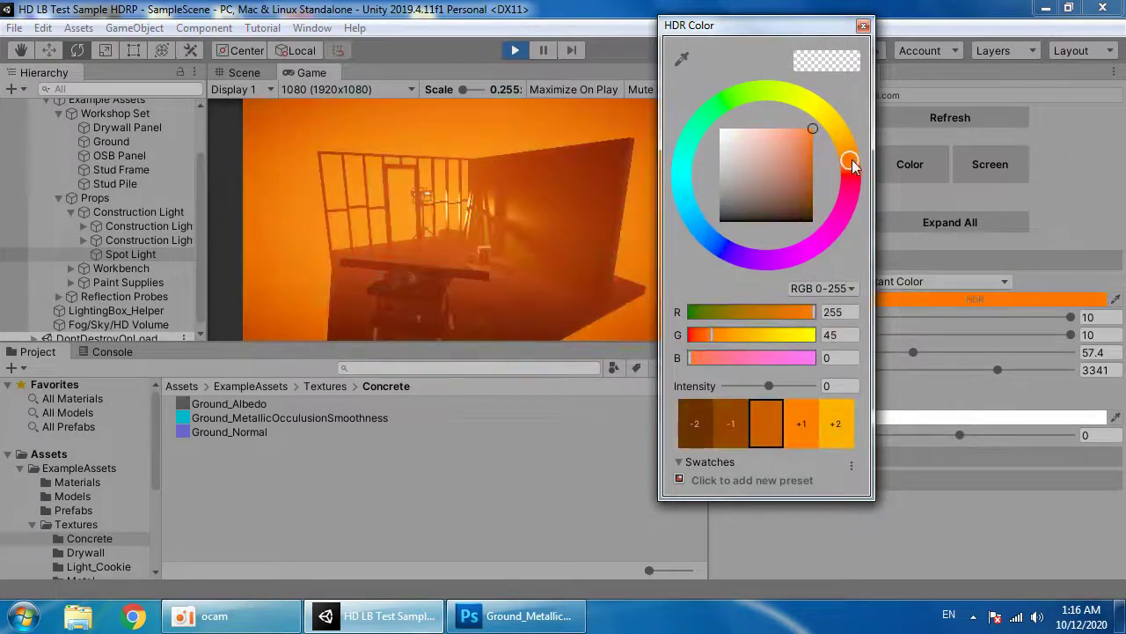
left_click(556, 241)
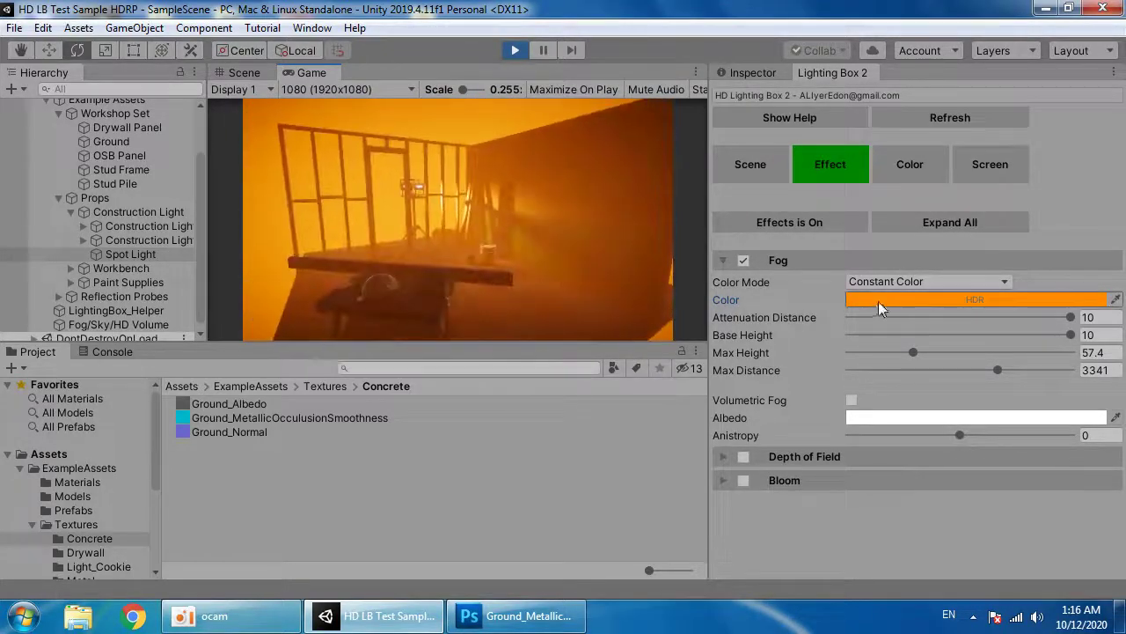
- Lighten the constant fog color to a pale peach and check it in the Game view
left_click(951, 299)
left_click_drag(813, 136, 777, 127)
left_click(384, 225)
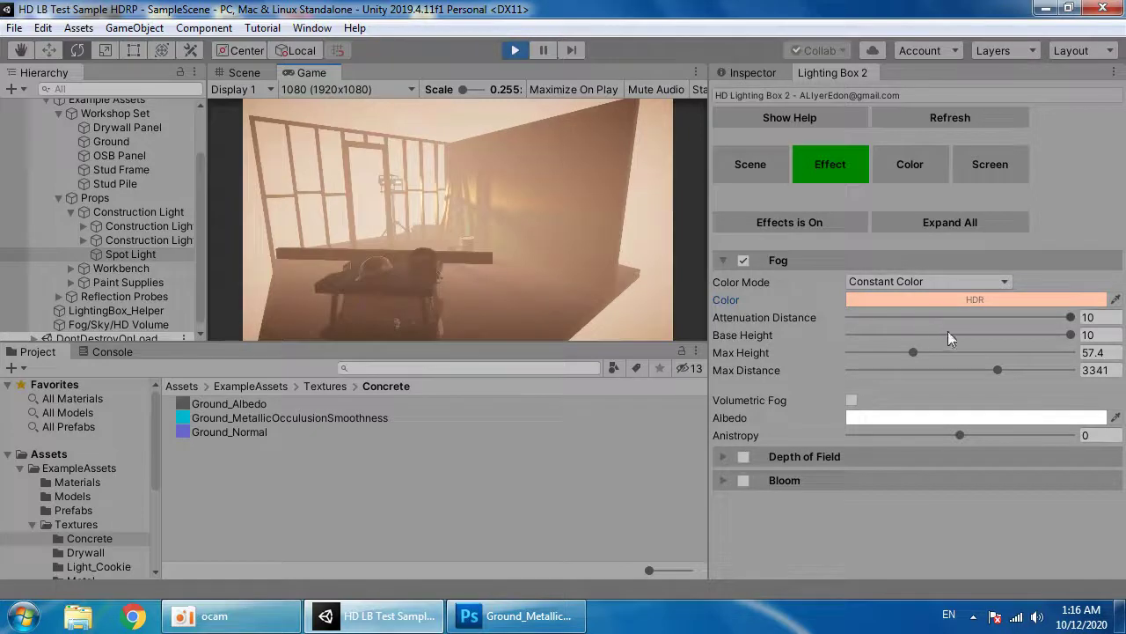
- Try the fog's Base Height at -9.28 before setting it to -1.63, and set Max Height to 18.3
left_click_drag(947, 335, 856, 329)
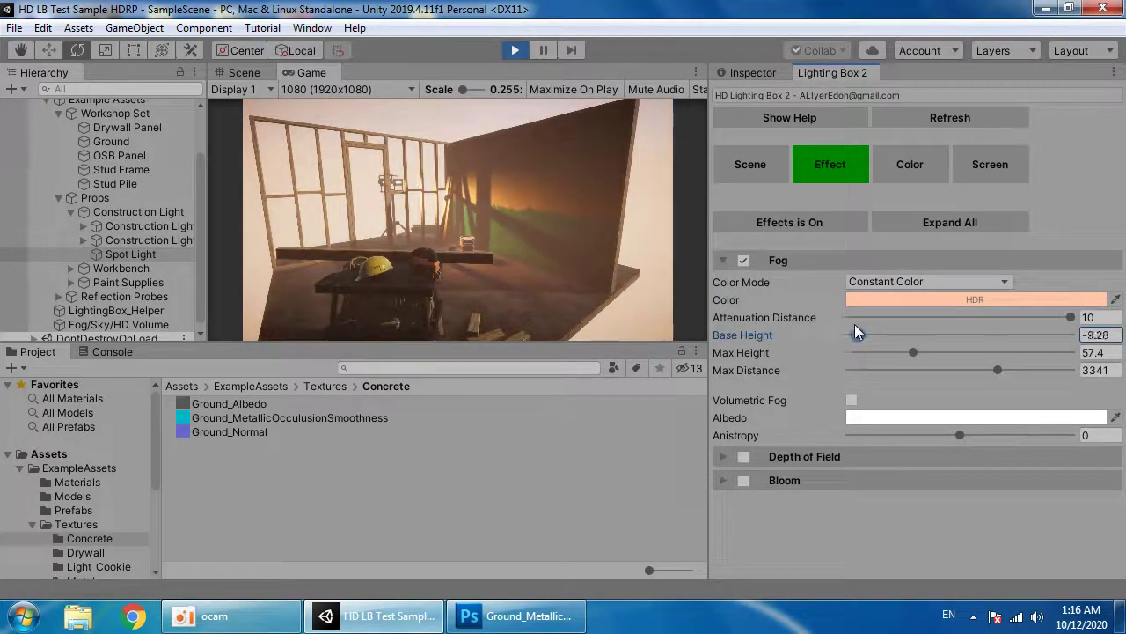
key("ctrl+z")
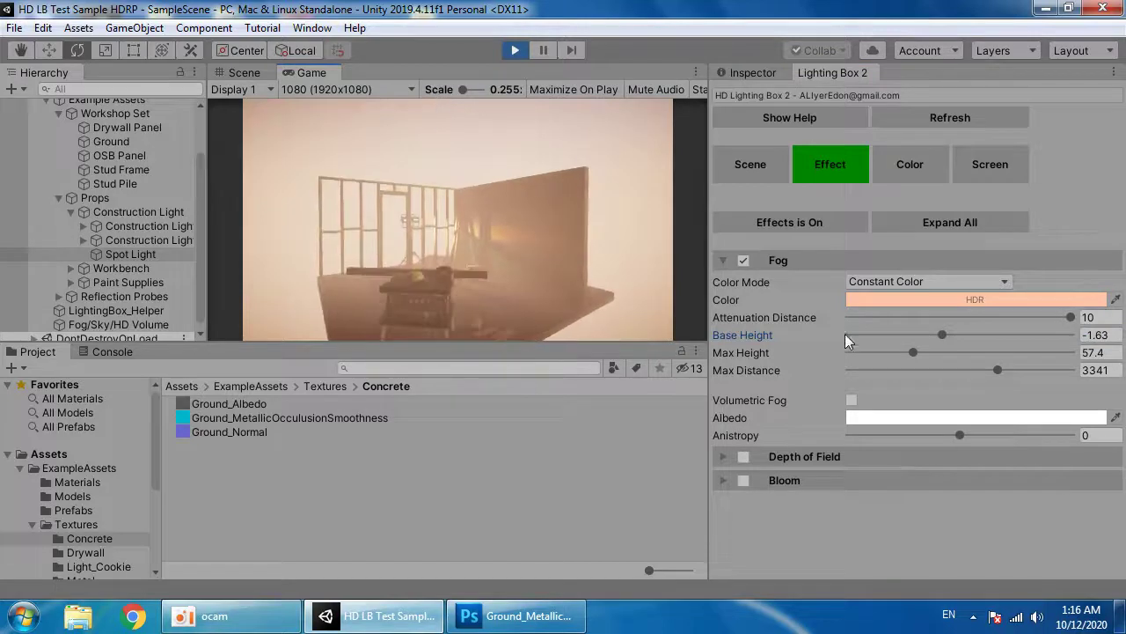
mouse_move(863, 352)
left_mouse_down()
mouse_move(827, 345)
mouse_move(973, 352)
mouse_move(862, 363)
mouse_move(870, 356)
left_mouse_up()
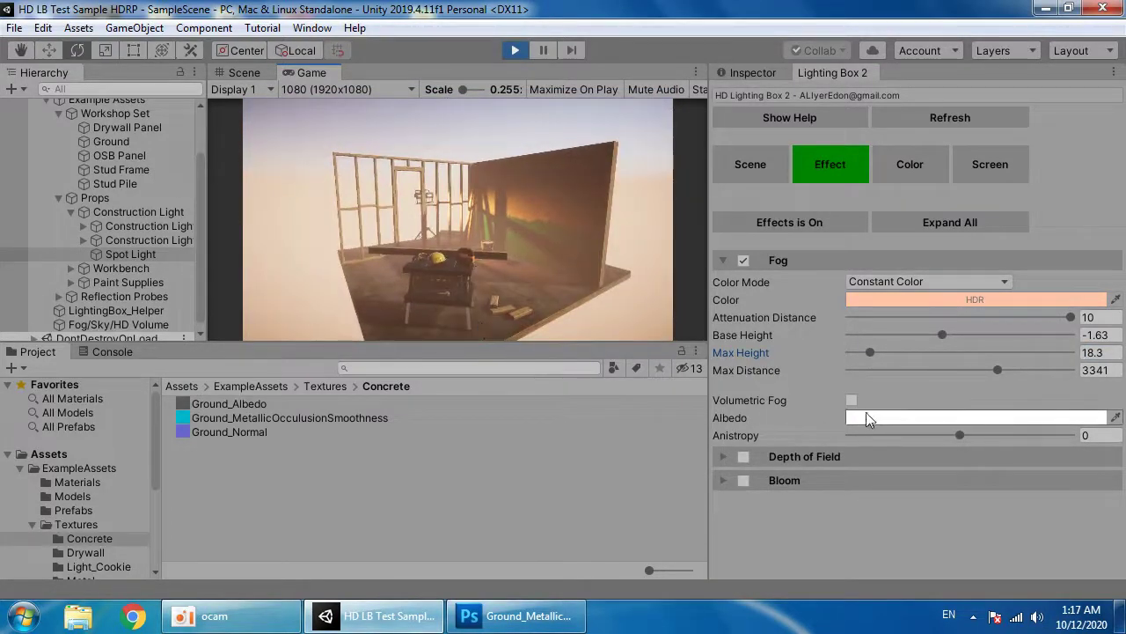
- Compare the scene with Volumetric Fog on and off, ending with it enabled
left_click(852, 401)
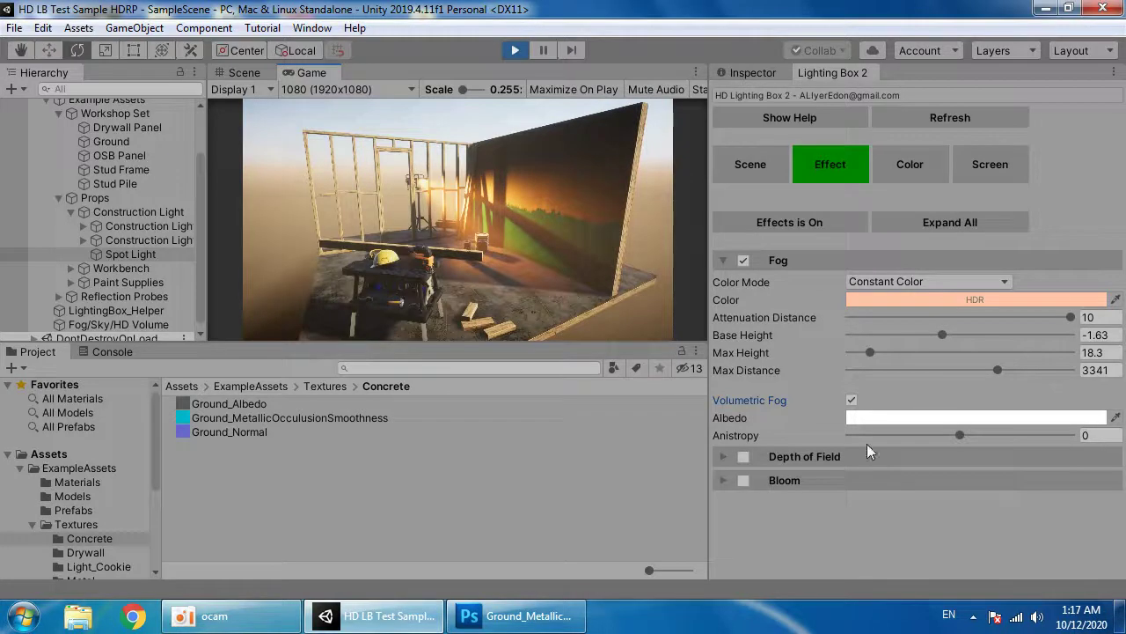
left_click(852, 400)
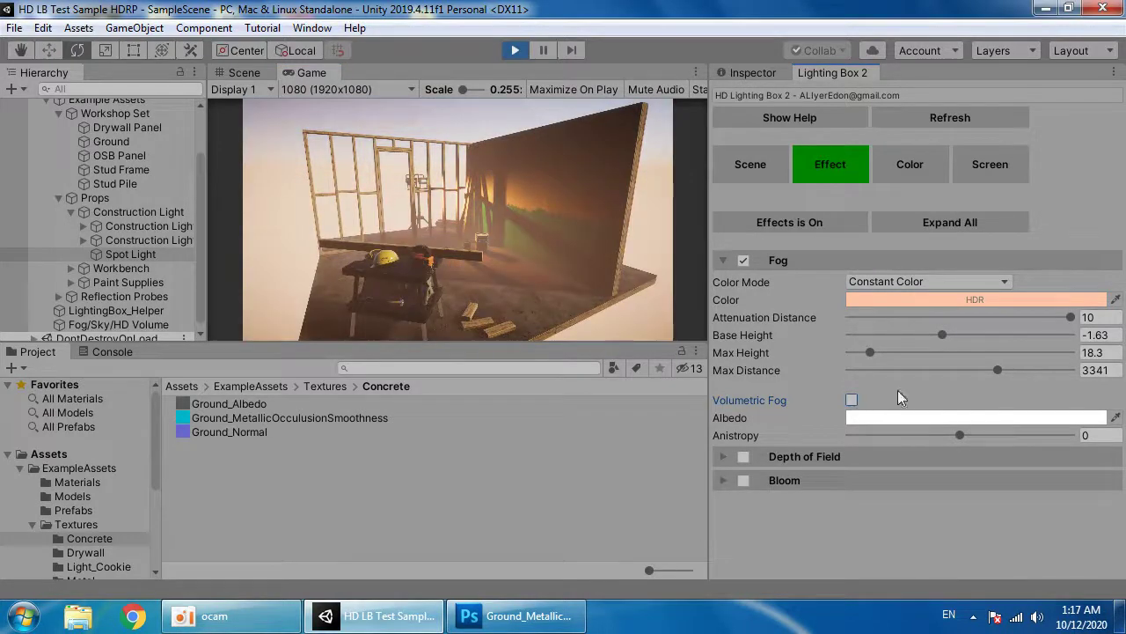
left_click(852, 400)
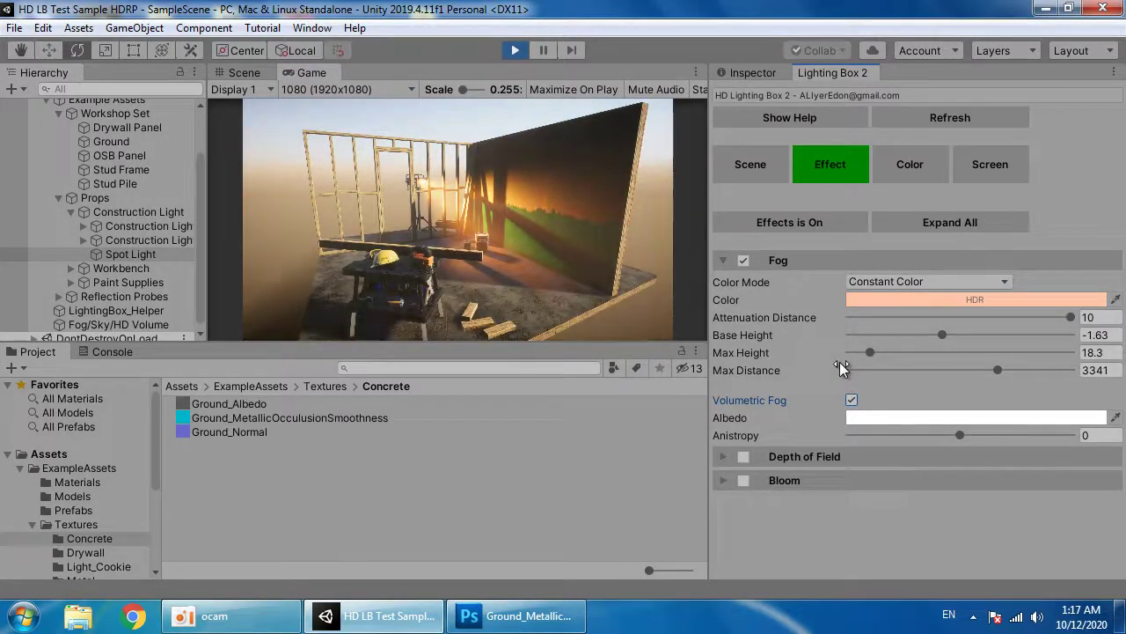
- Enable the Bloom effect and expand its settings
left_click(744, 479)
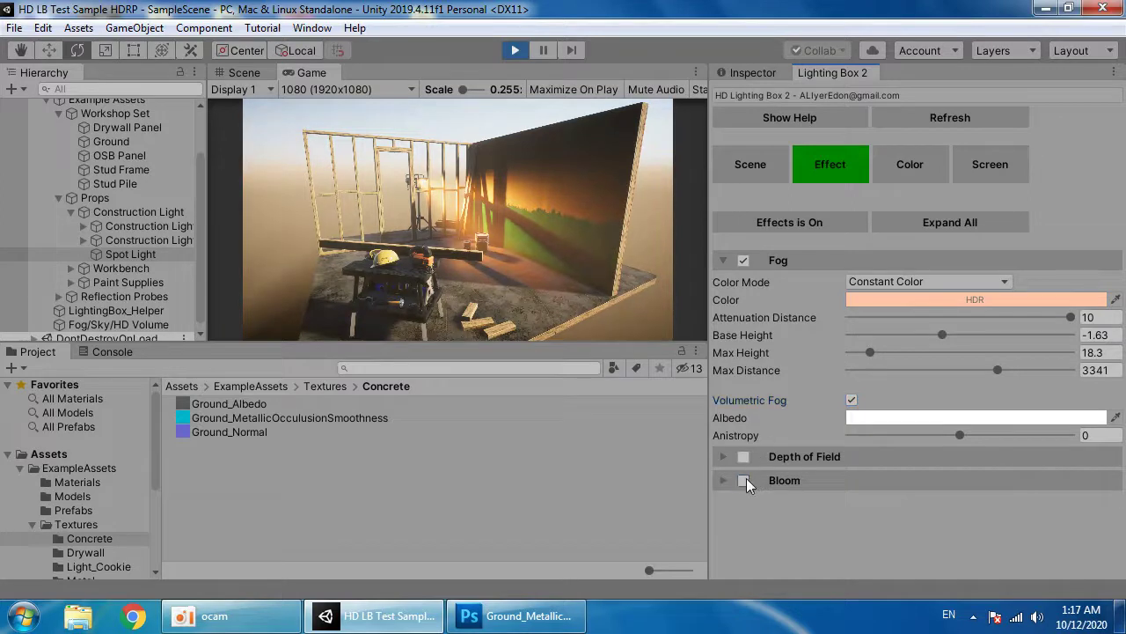
left_click(784, 479)
scroll(845, 497, "down", 1)
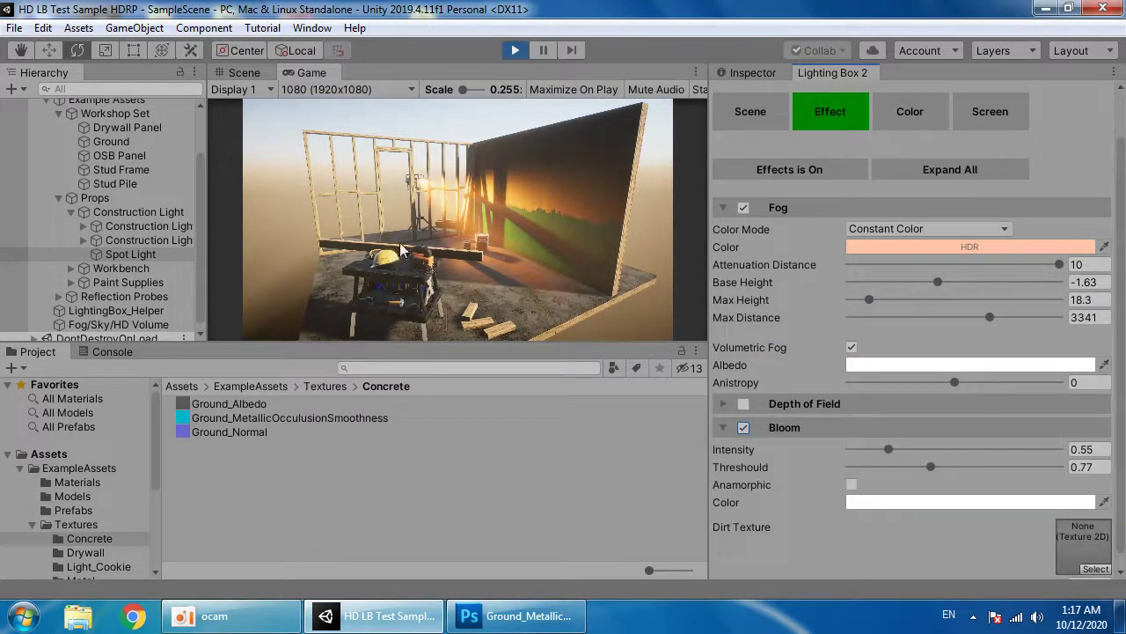
- Set the Bloom Intensity to 3 and Threshold to 1.115, and set the color grading Exposure to 0.87
left_click_drag(890, 449, 958, 469)
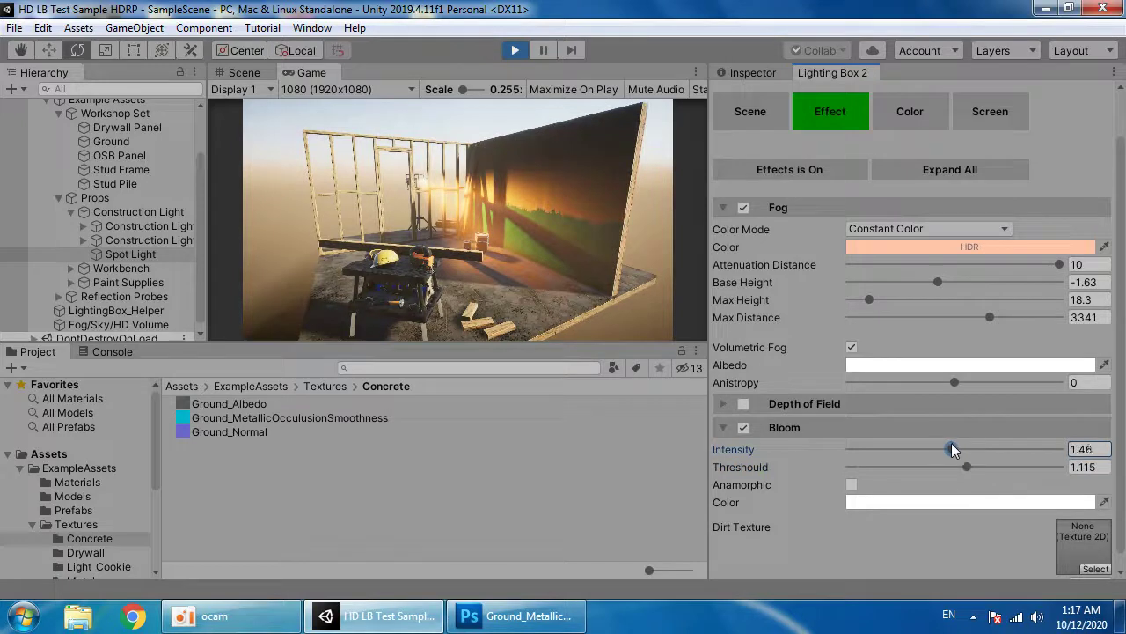
left_click(899, 124)
left_click(836, 260)
left_click_drag(893, 305, 920, 305)
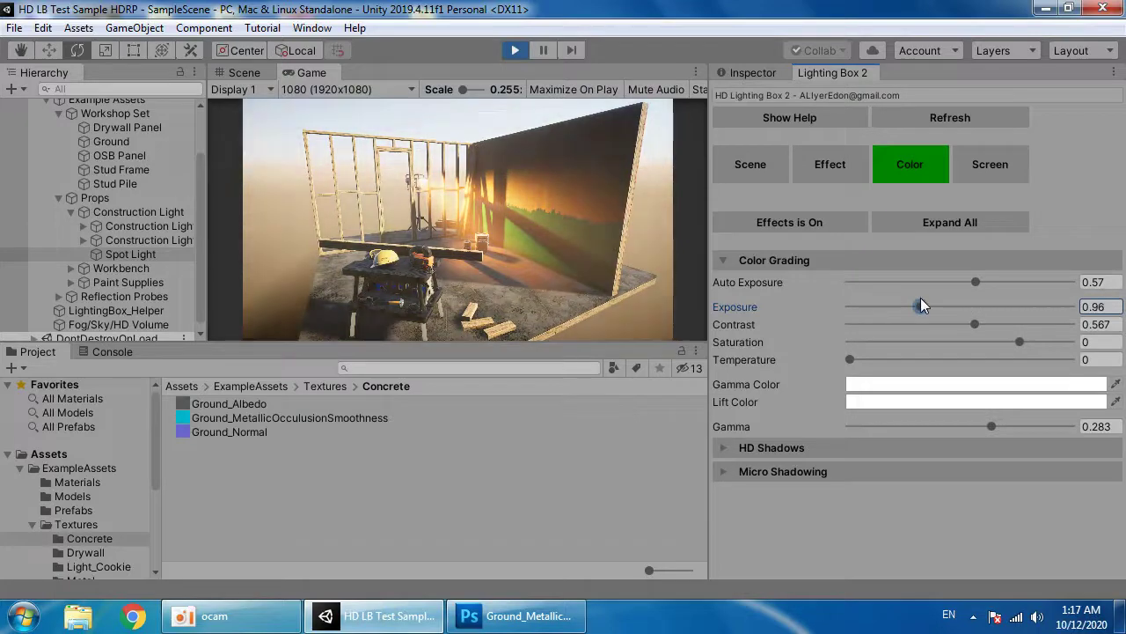
- Open the ambient Sky Cube texture DefaultHDRISky.exr in Photoshop for editing
left_click(750, 164)
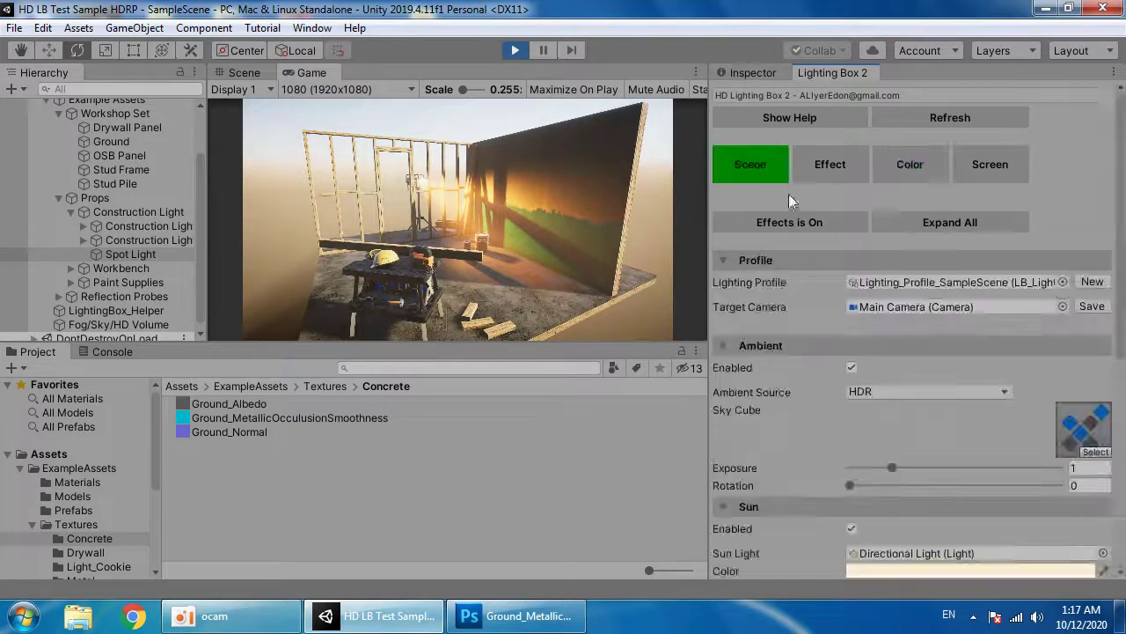
scroll(942, 327, "down", 3)
left_click(1076, 332)
key("alt+Tab")
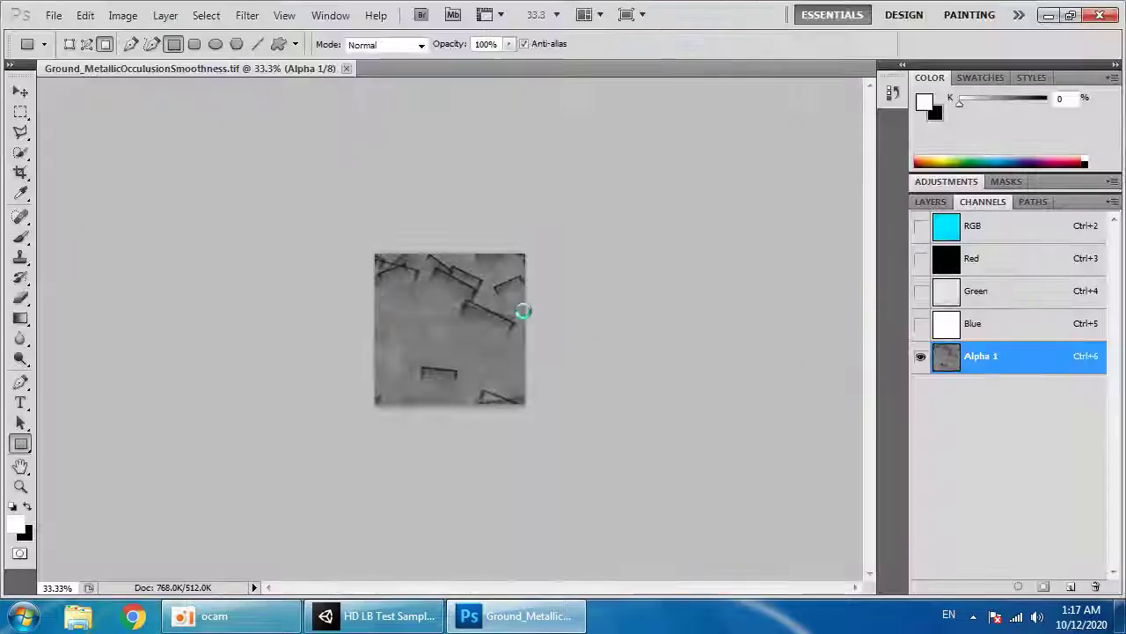
left_click(445, 287)
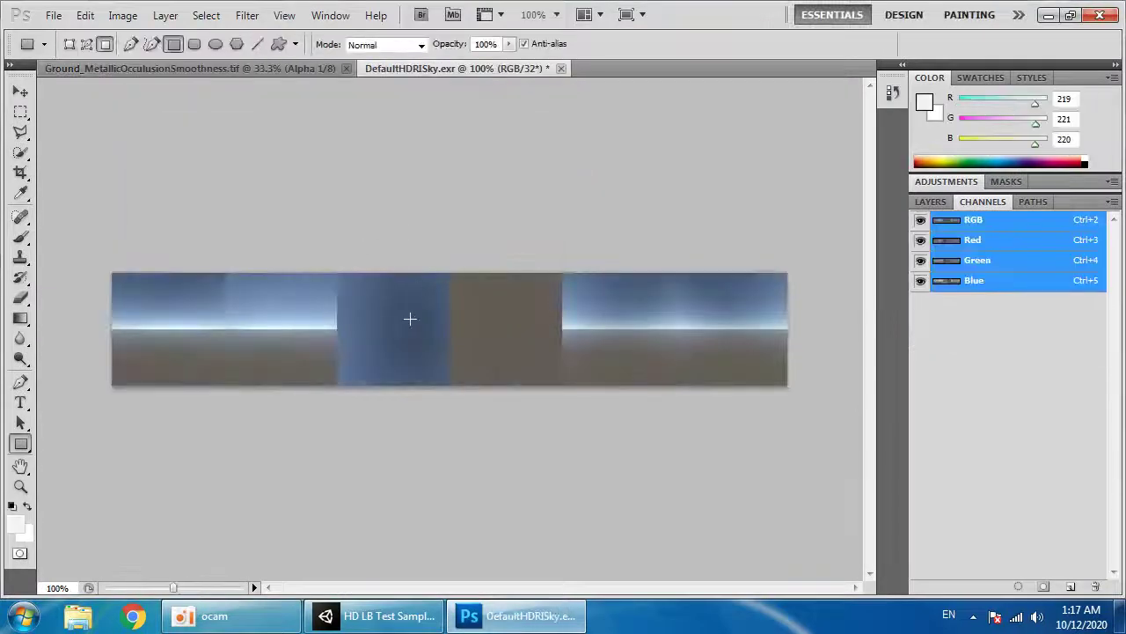
- Darken the DefaultHDRISky.exr image by lowering the Gamma Correction in the Exposure adjustment, and save it
left_click(122, 15)
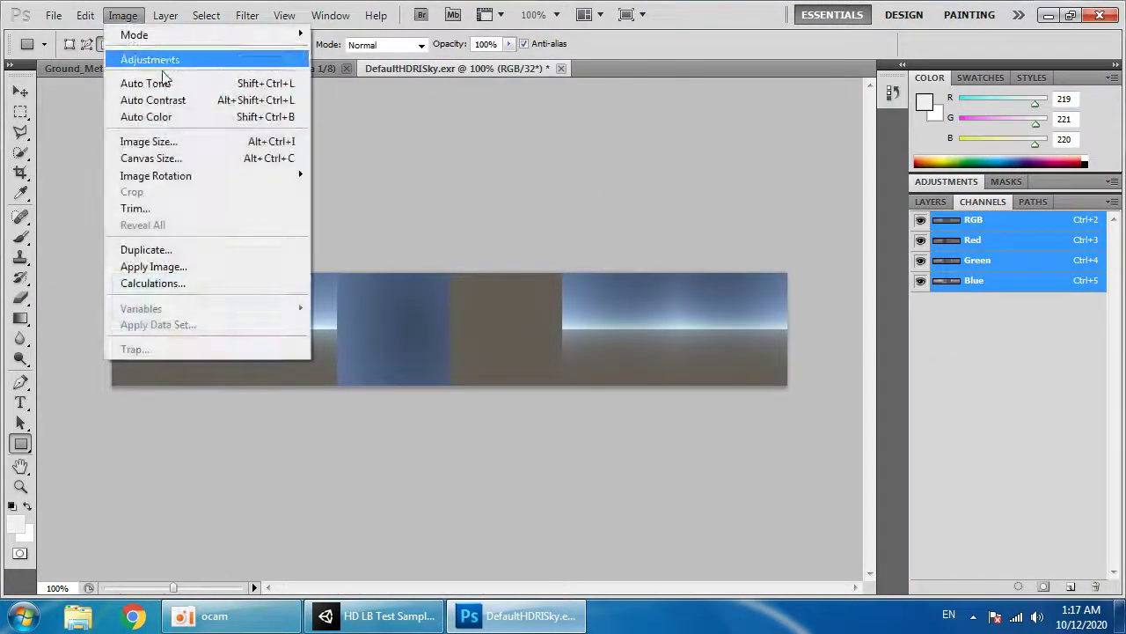
mouse_move(154, 59)
left_click(379, 107)
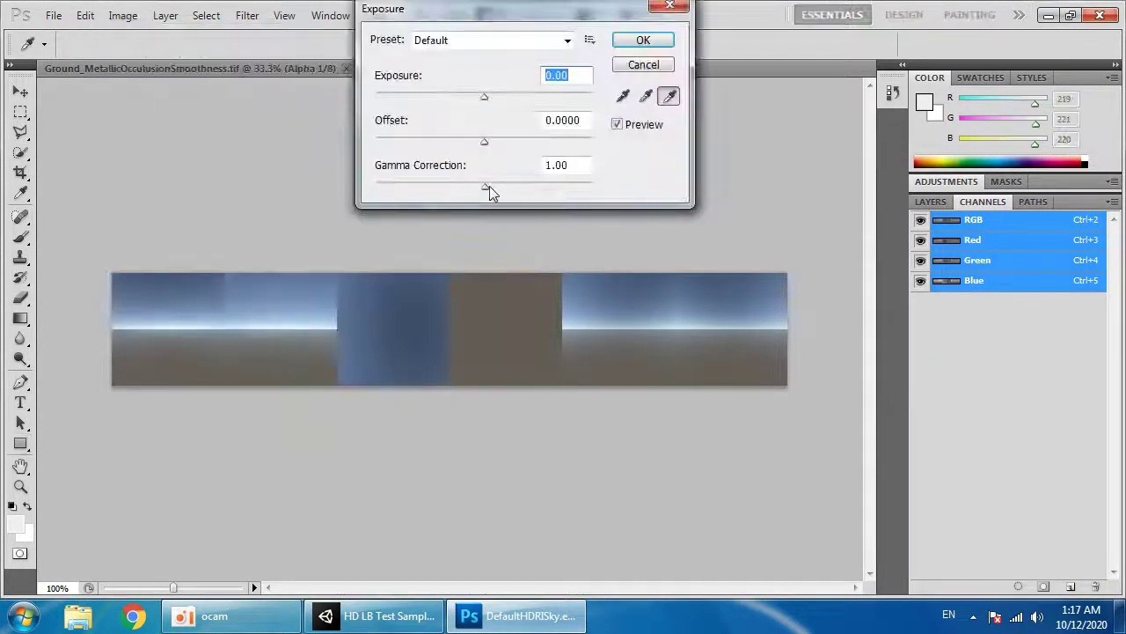
left_click_drag(472, 185, 517, 186)
key("Return")
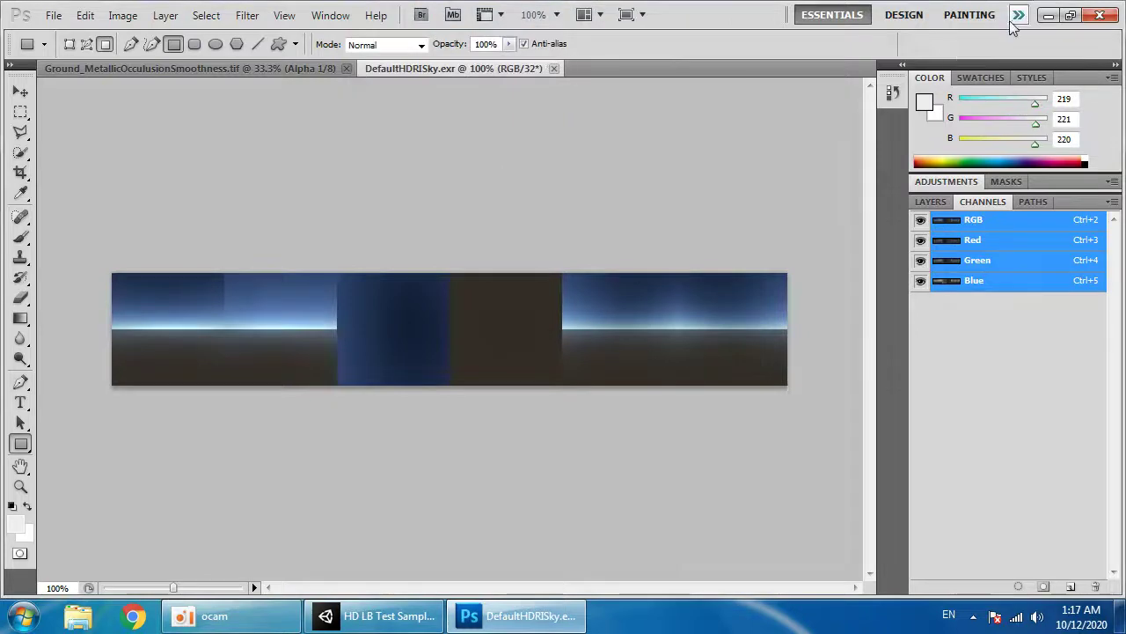
- Return to Unity and set the ambient sky Exposure to 0.88
left_click(1047, 15)
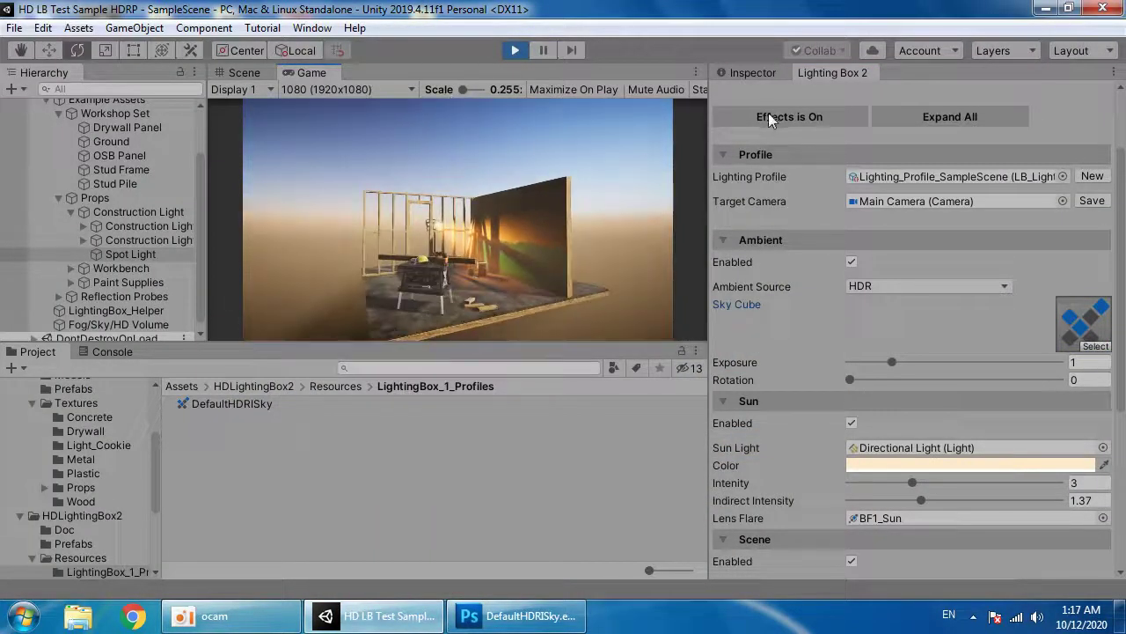
scroll(774, 193, "up", 3)
scroll(791, 229, "down", 3)
mouse_move(884, 366)
left_mouse_down()
mouse_move(847, 363)
mouse_move(923, 365)
mouse_move(851, 365)
mouse_move(886, 365)
left_mouse_up()
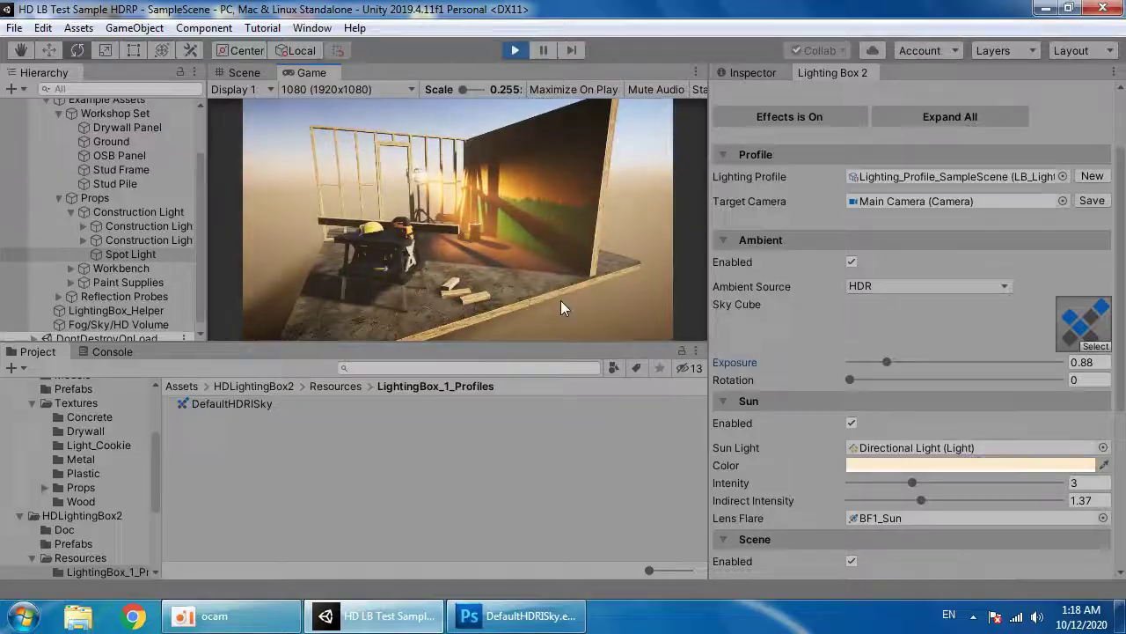
- Apply Auto Tone to the Alpha 1 channel of Ground_MetallicOcculusionSmoothness.tif in Photoshop, save it, and return to Unity
left_click(515, 616)
left_click(220, 69)
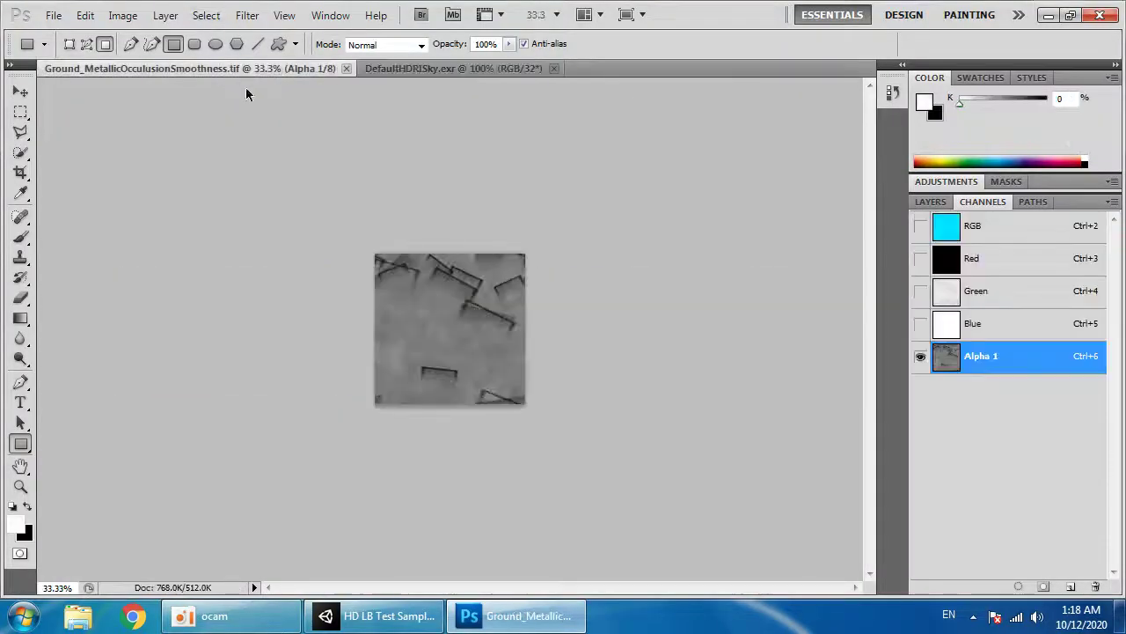
key("ctrl+shift+l")
key("alt+Tab")
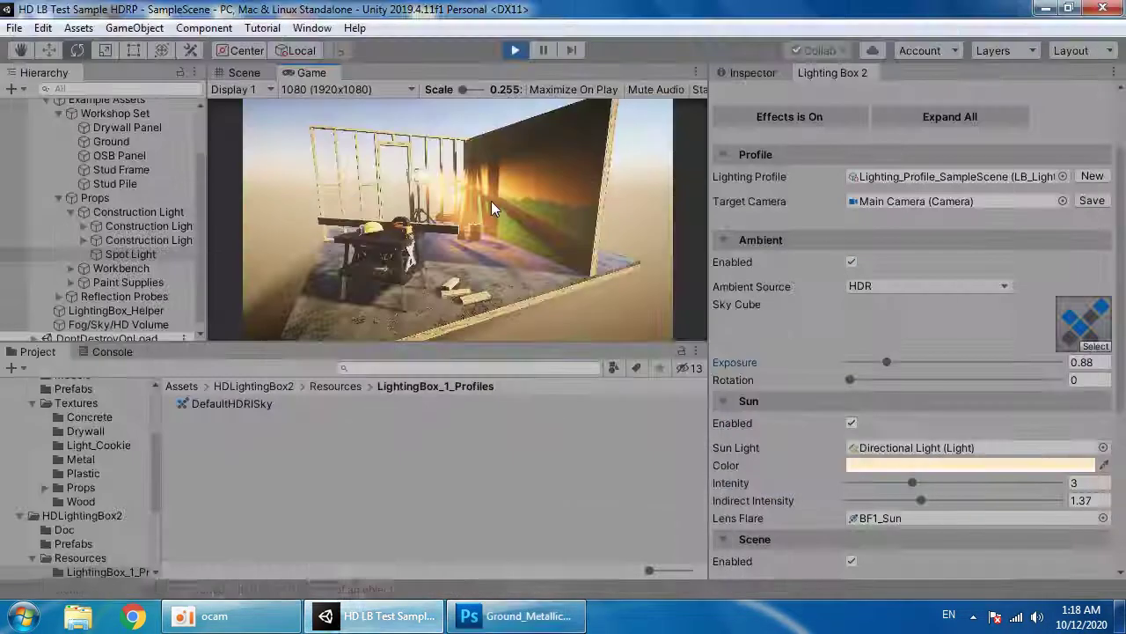
- Enable Screen Space Reflections in the Lighting Box screen effects
left_click(814, 171)
left_click(912, 166)
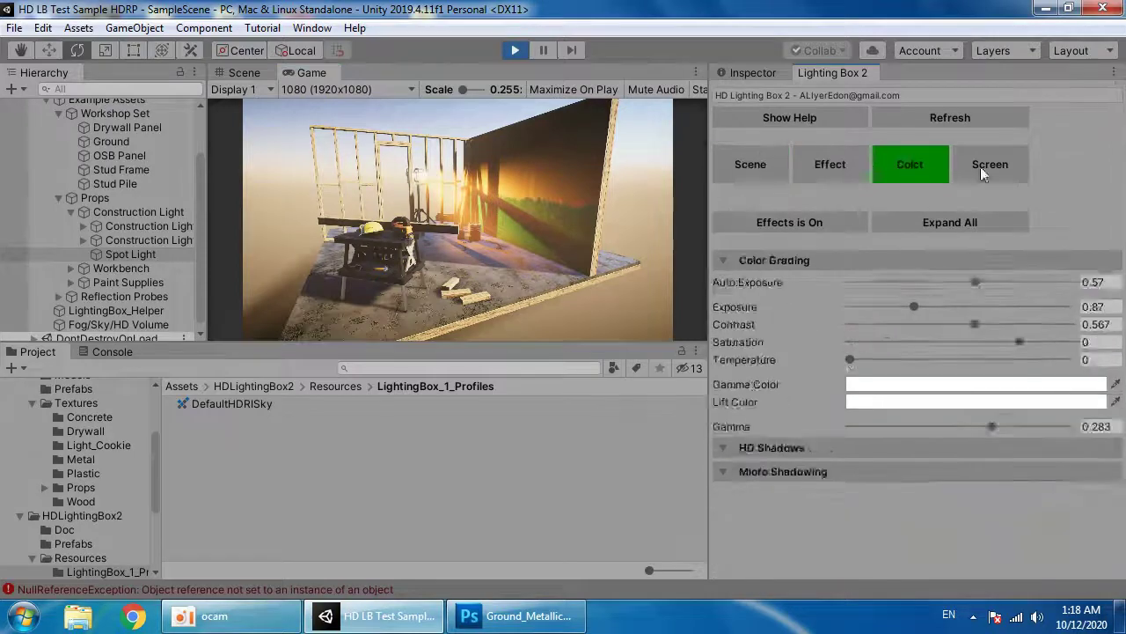
left_click(980, 166)
left_click(744, 507)
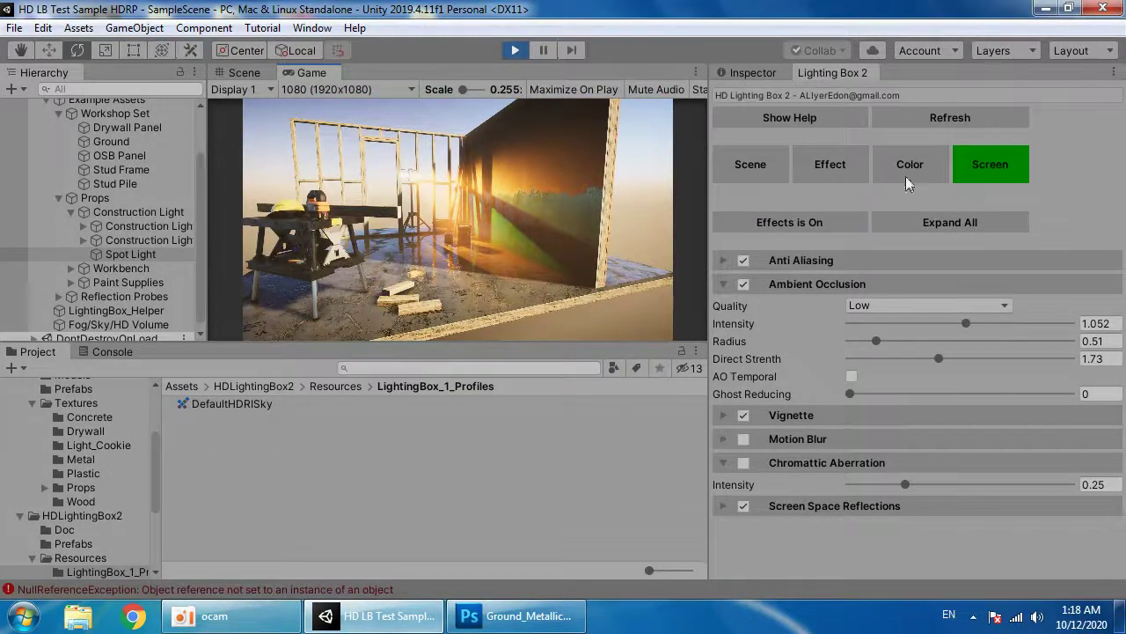
- Bring up the Lighting Box scene settings and clear the Console's error messages
left_click(830, 172)
left_click(763, 163)
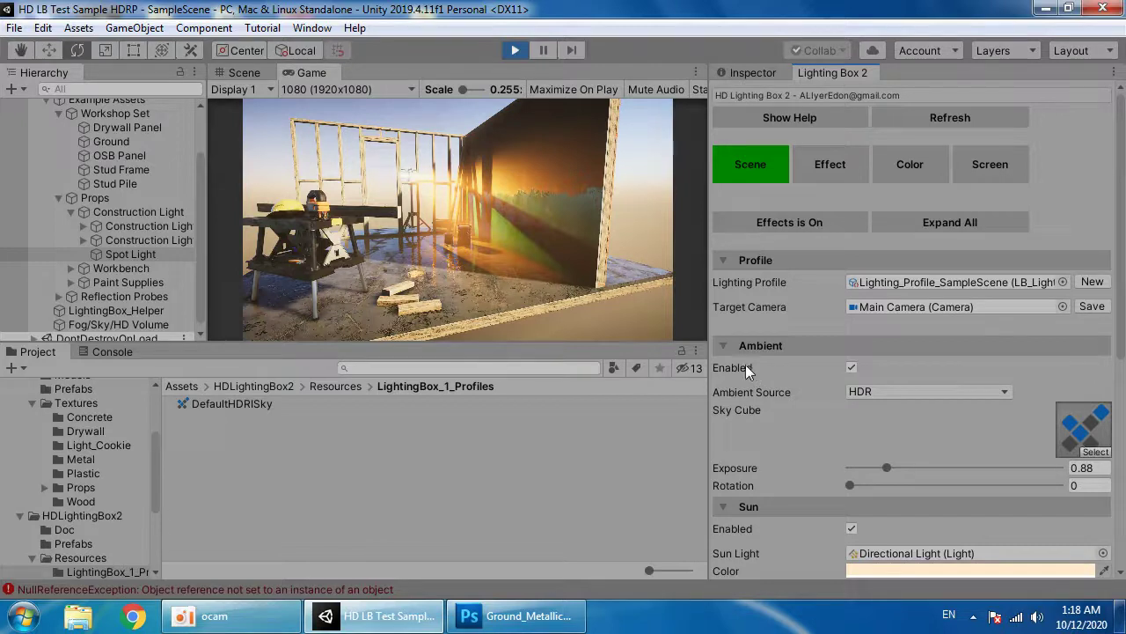
left_click(128, 353)
left_click(14, 371)
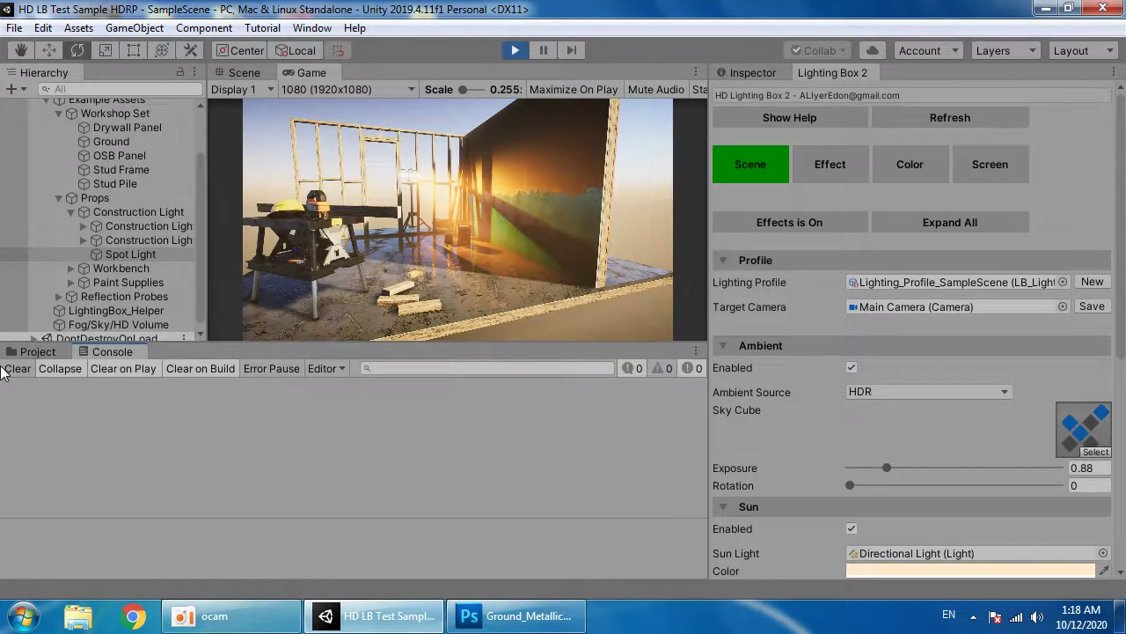
- Review the Lighting Box effect and color grading settings, and exit play mode
left_click(855, 164)
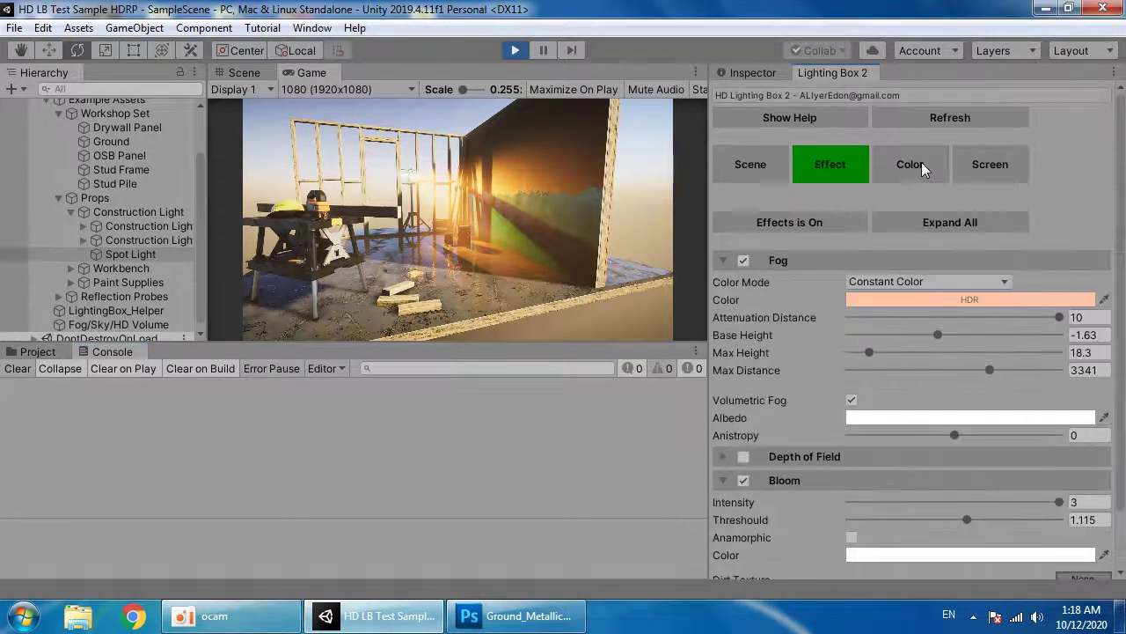
left_click(921, 163)
left_click(515, 50)
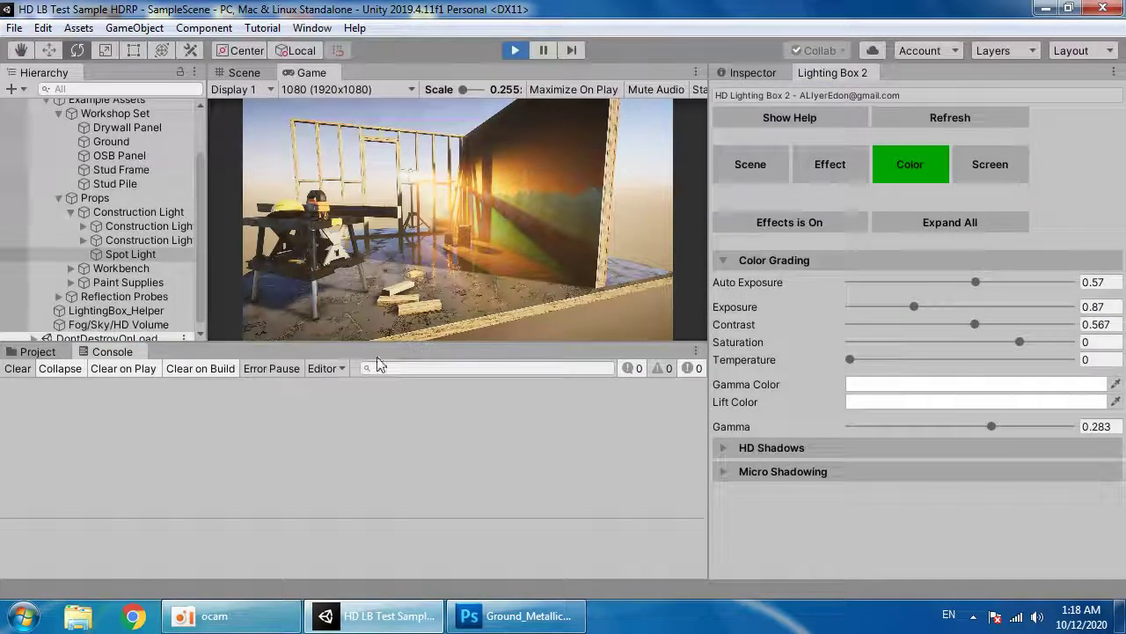